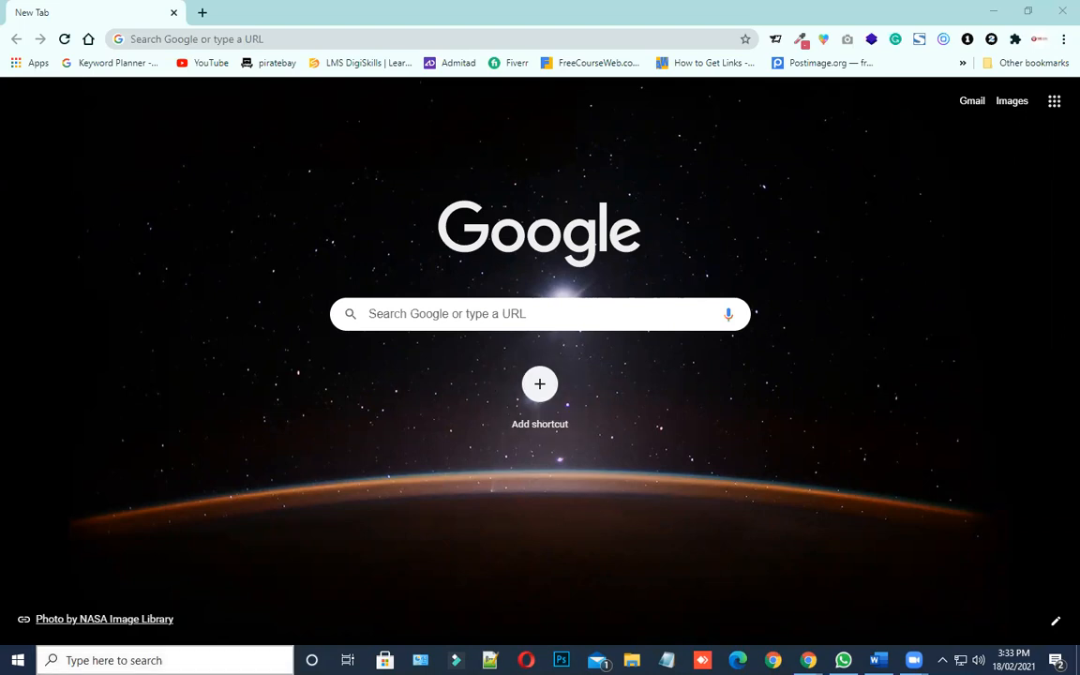
Find the XAMPP control panel through the Windows search and launch it
left_click(212, 660)
left_click(756, 273)
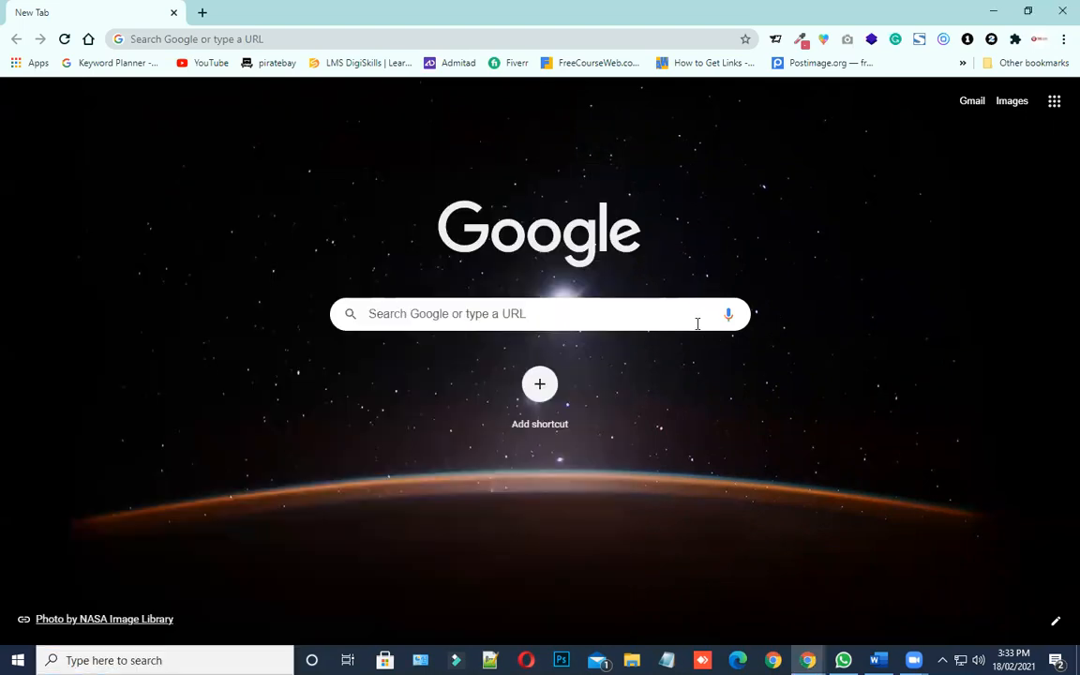
left_click(169, 660)
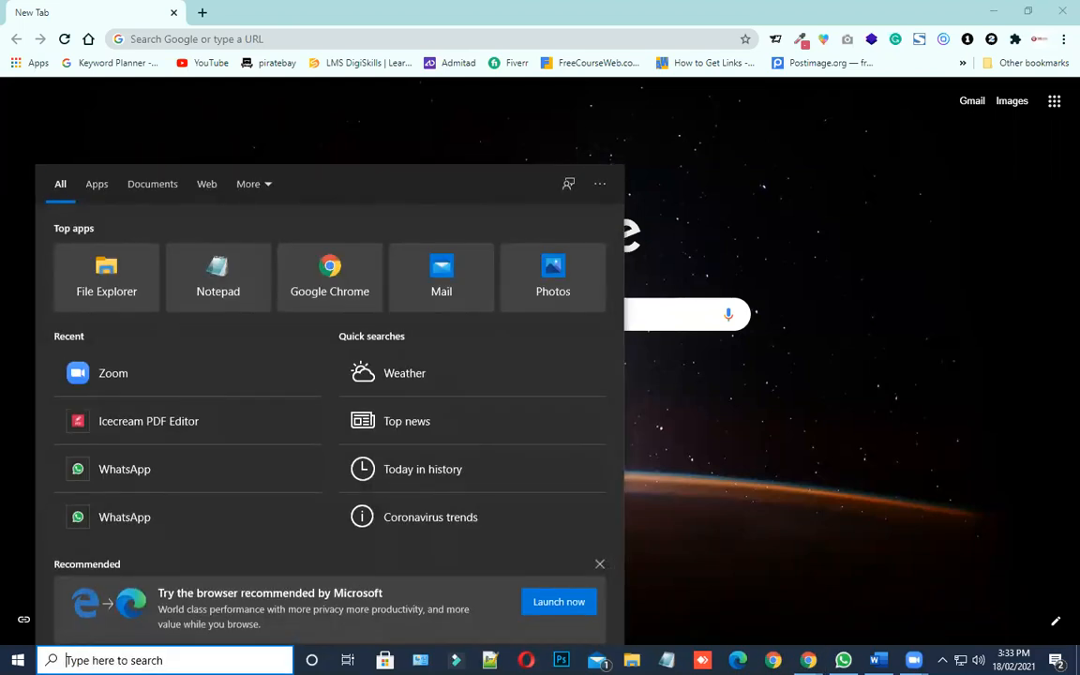
type("z")
key("BackSpace")
type("xam")
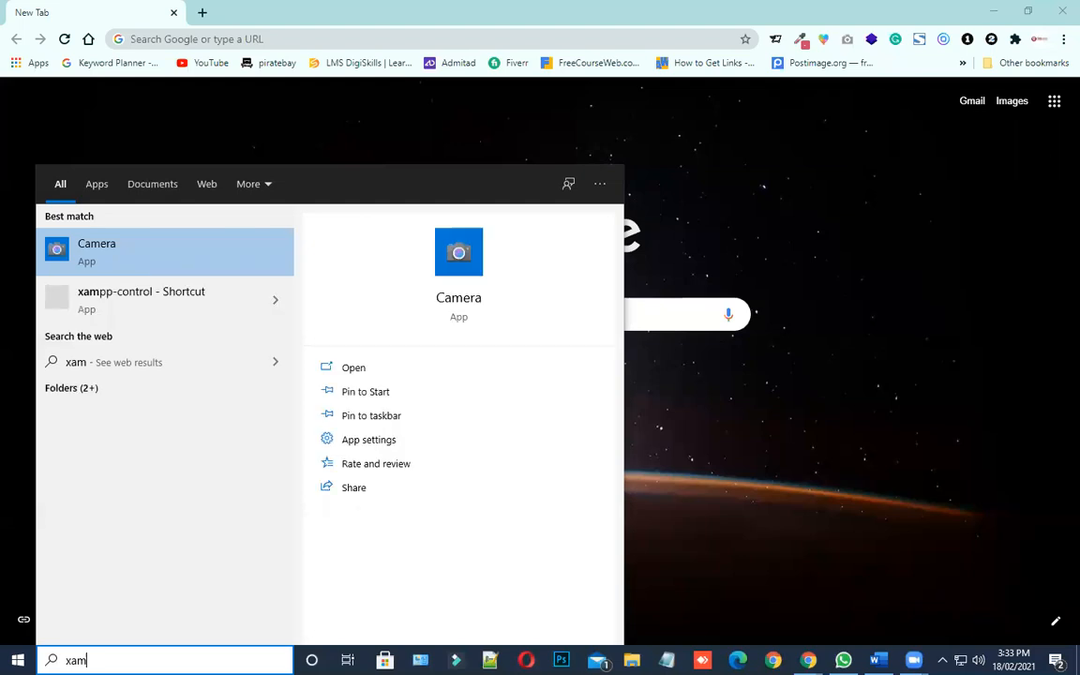
key("Down")
key("Return")
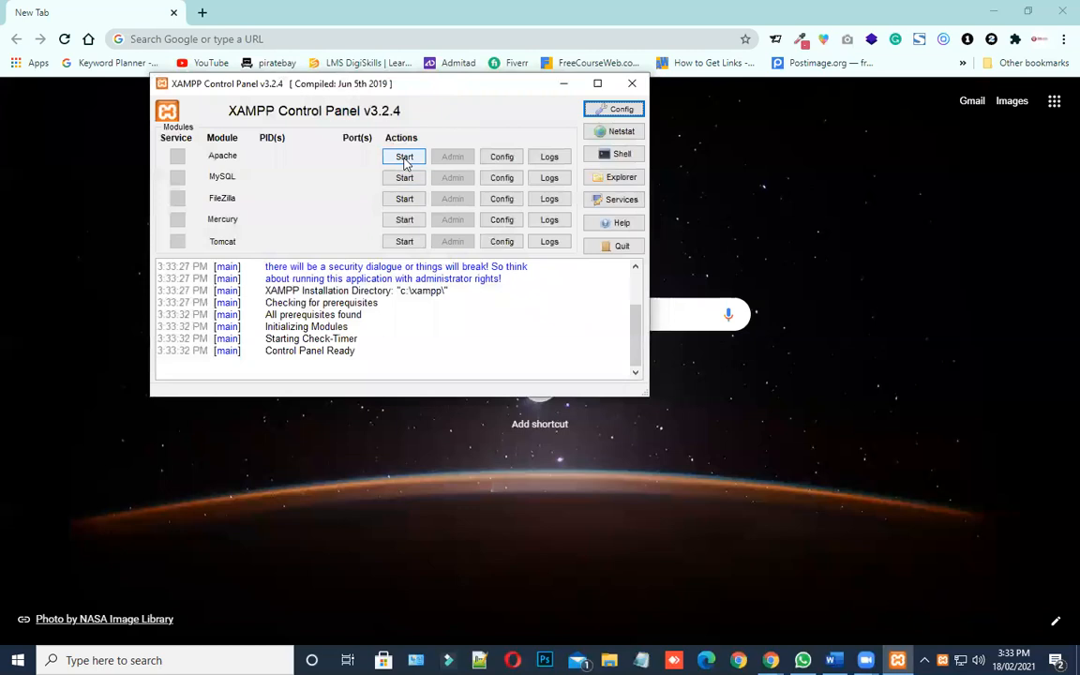
Start the Apache and MySQL modules, and minimize the XAMPP control panel
left_click(404, 157)
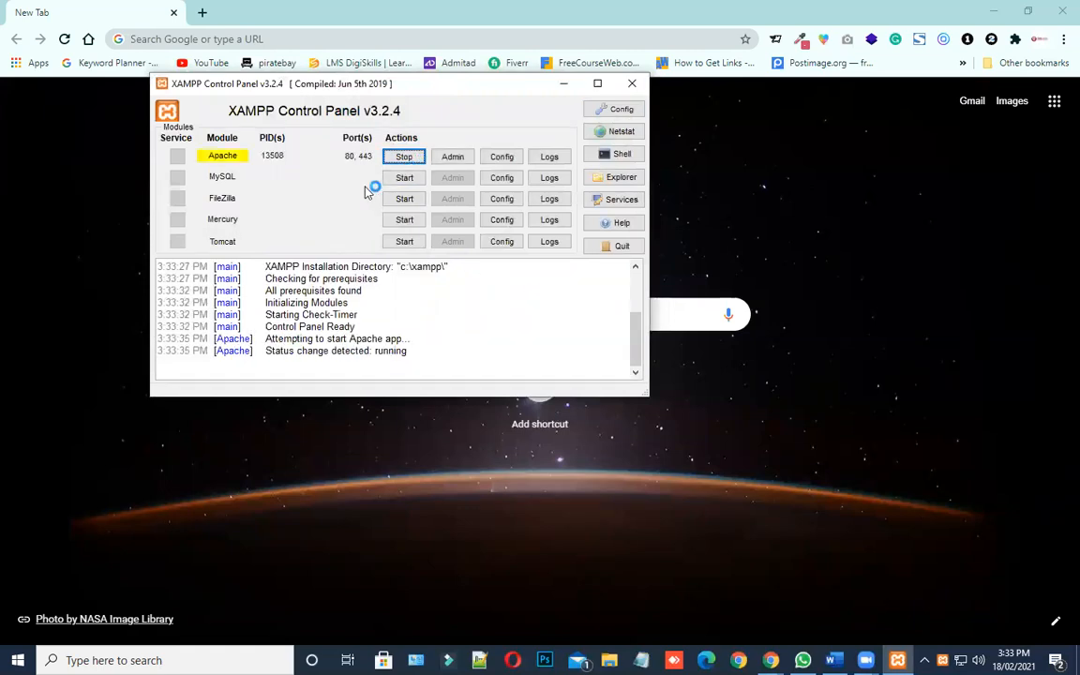
left_click(406, 178)
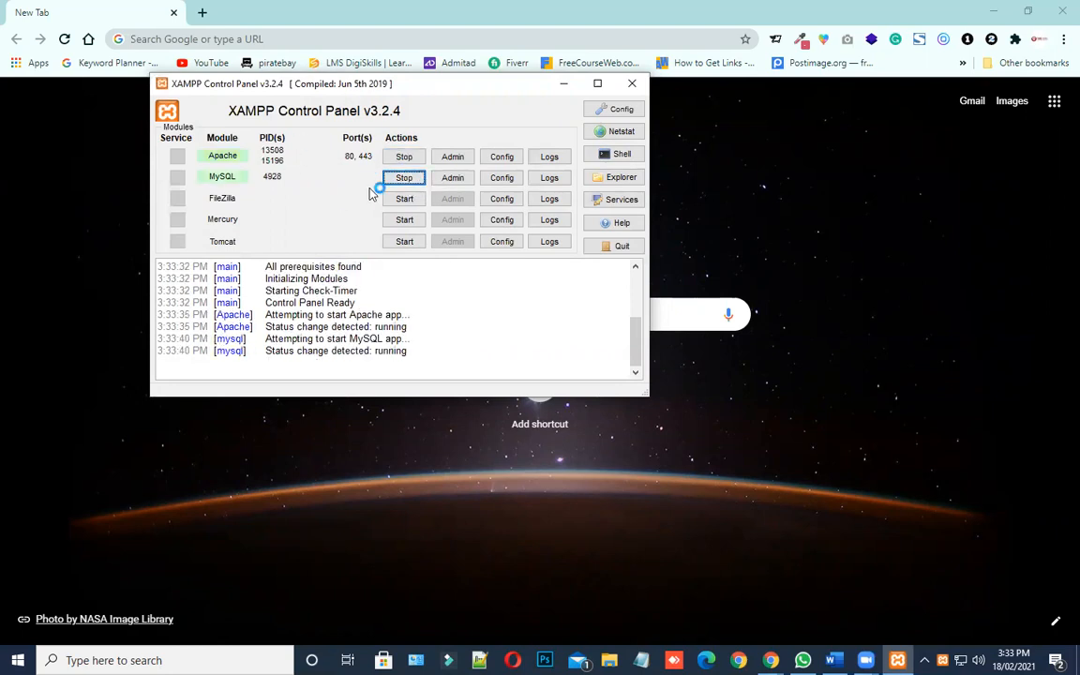
left_click(563, 86)
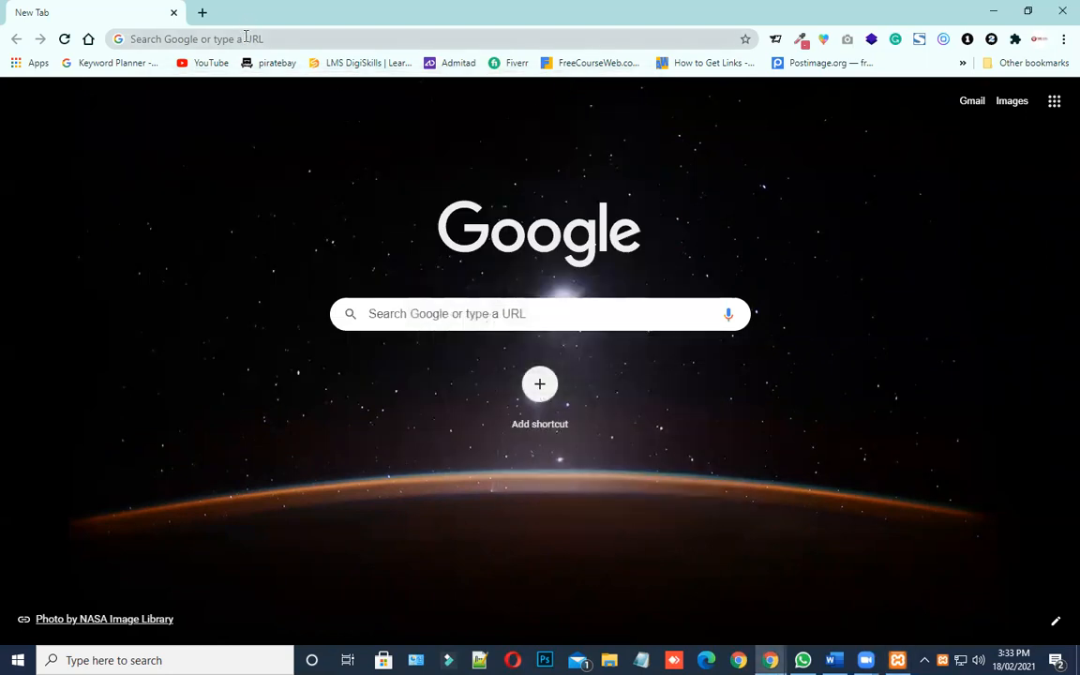
Open localhost in the browser to check that the XAMPP server responds
left_click(246, 38)
type("localhost")
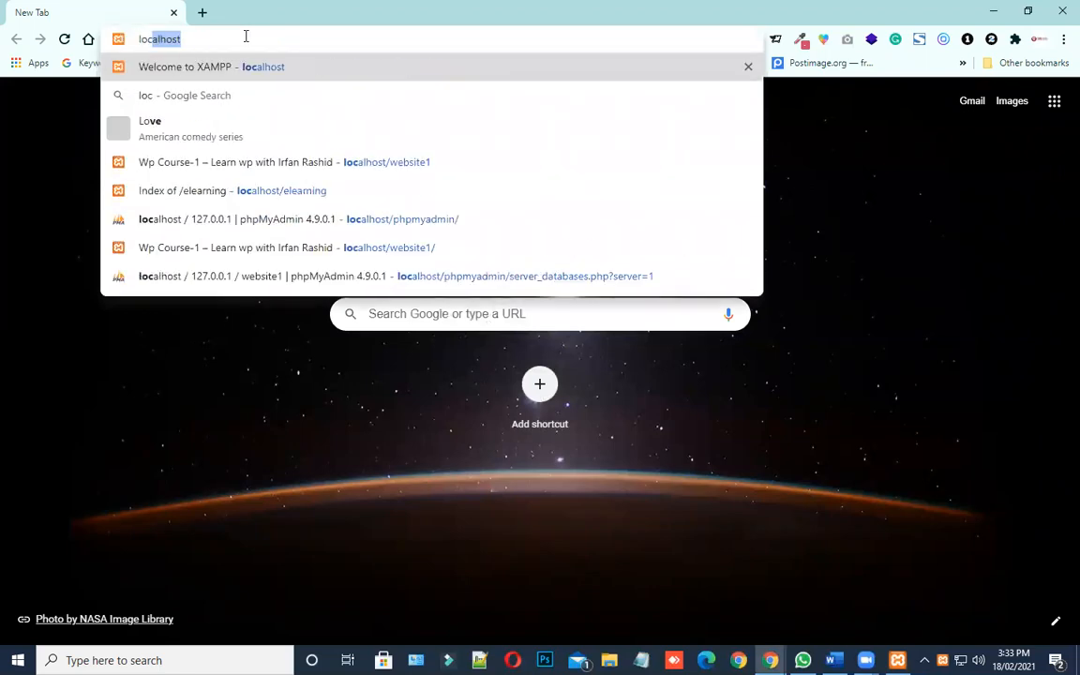
key("Return")
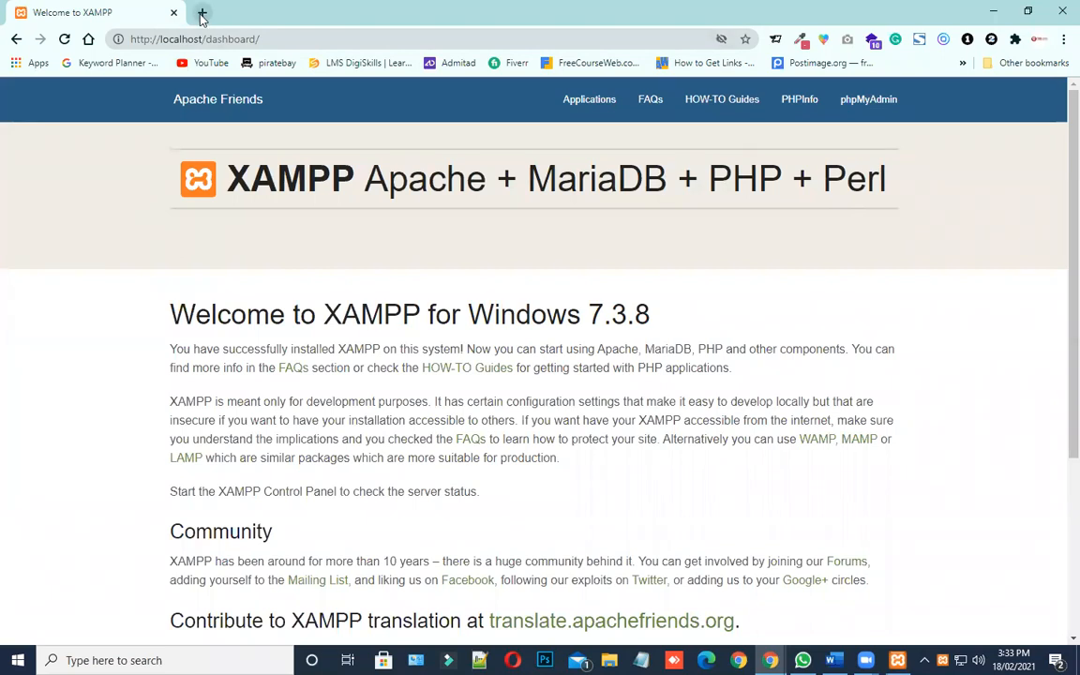
Replace the XAMPP dashboard with a fresh browser tab and load the local site at localhost/website1
left_click(202, 12)
left_click(174, 13)
left_click(195, 39)
type("loca")
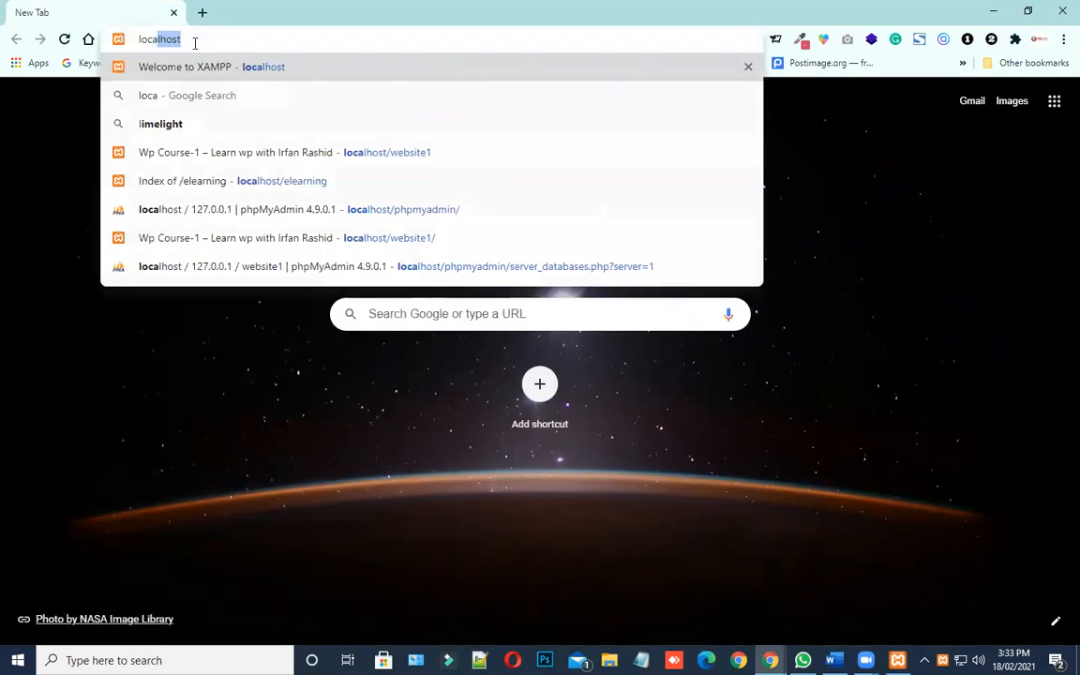
type("lhost/")
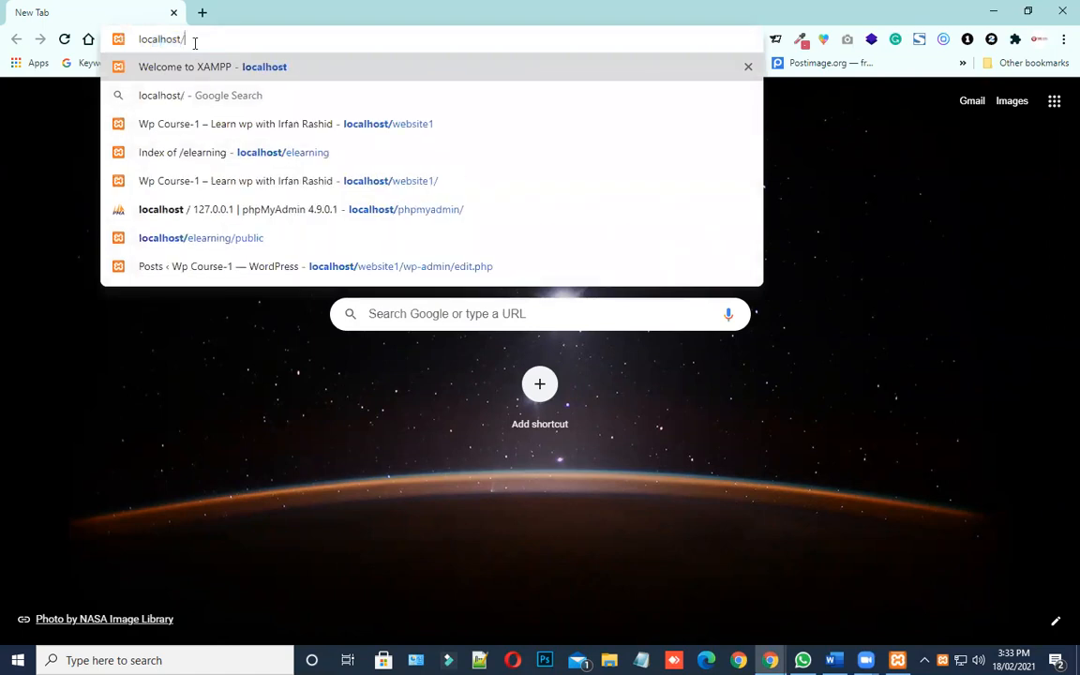
type("website1")
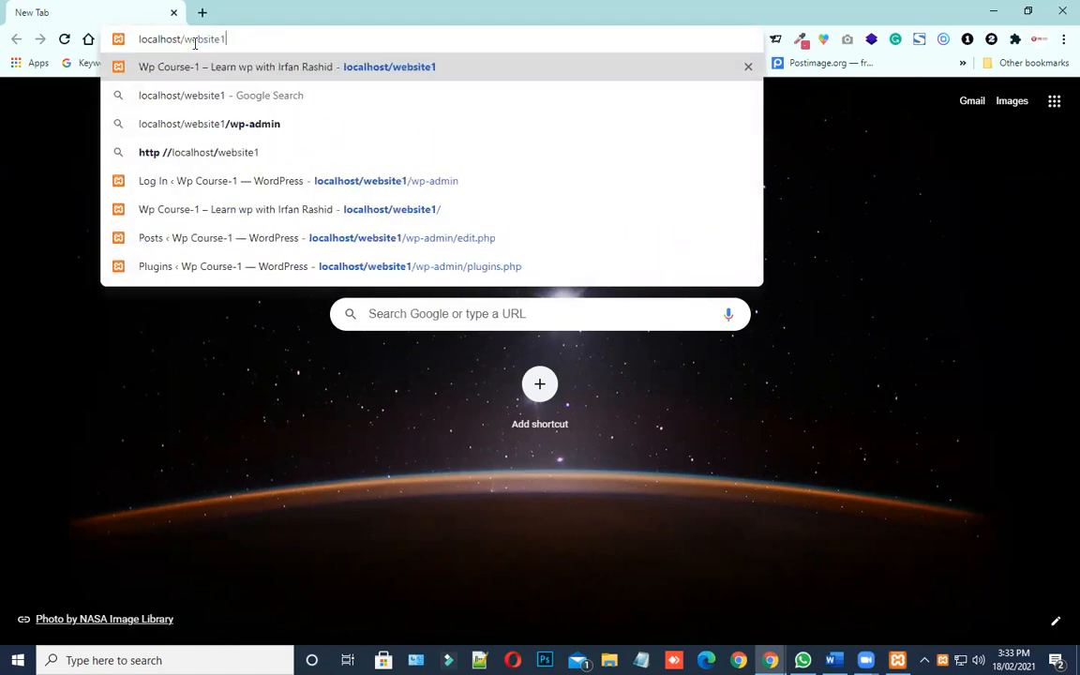
key("Return")
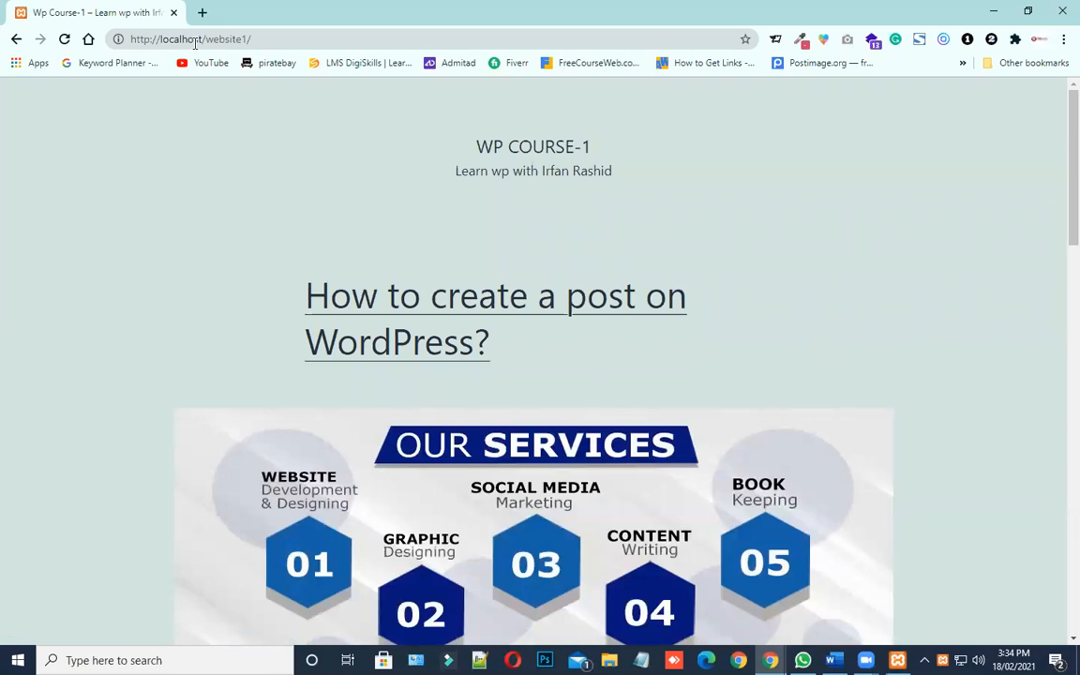
Examine the website's front page, including its site title, tagline and published posts
left_click_drag(587, 142, 417, 150)
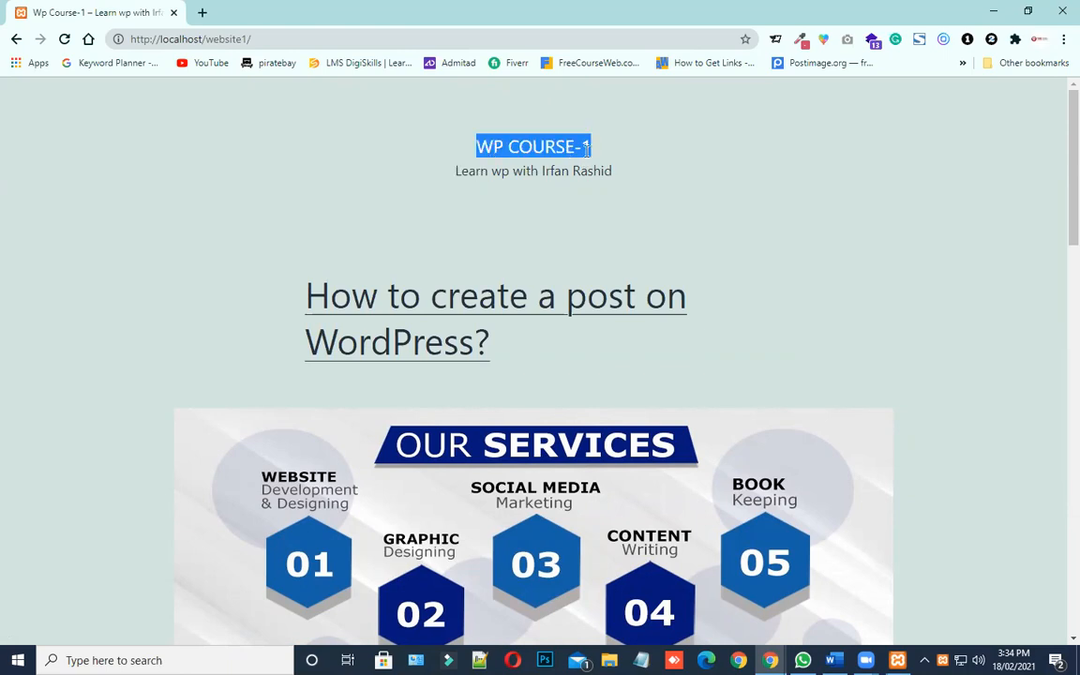
left_click(525, 139)
left_click_drag(438, 136, 447, 178)
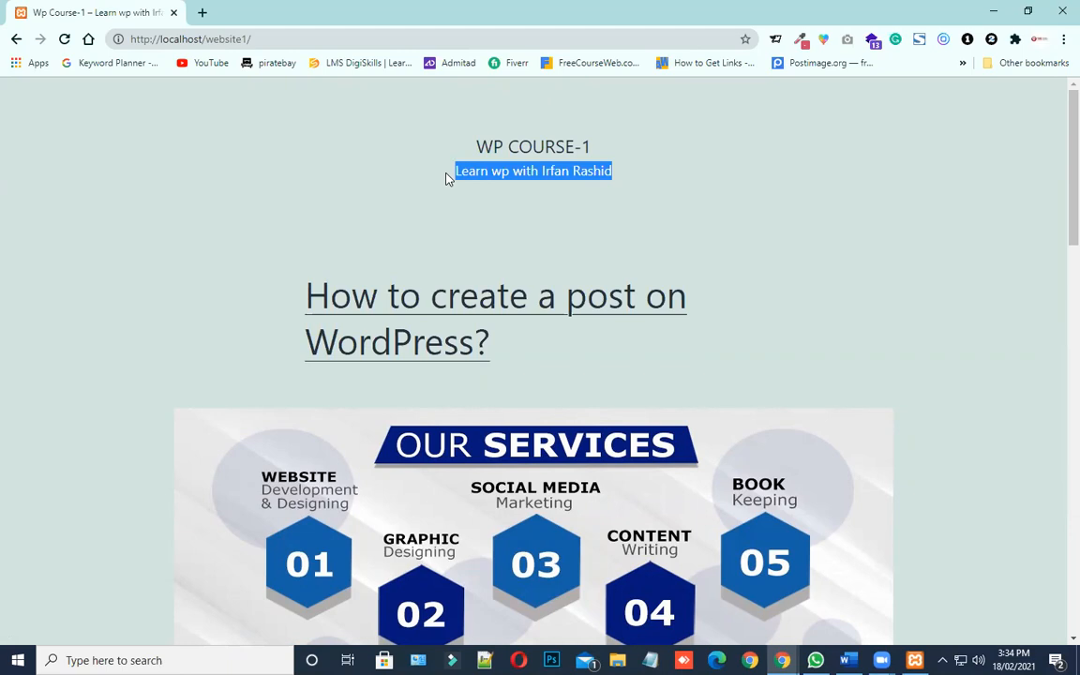
left_click_drag(509, 341, 292, 306)
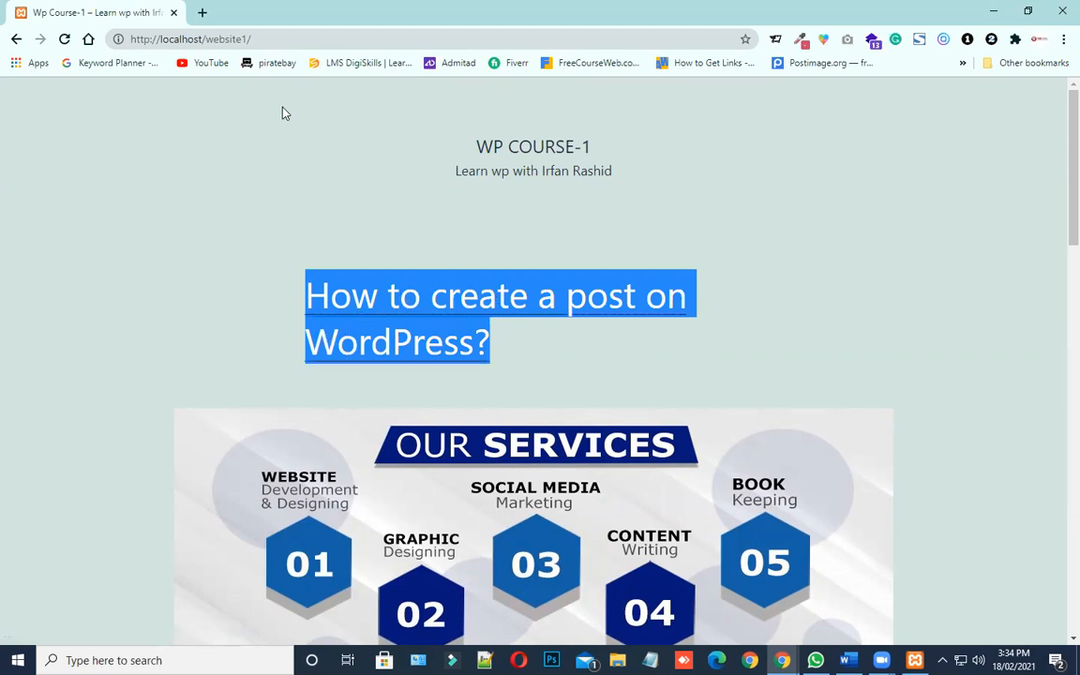
scroll(453, 346, "down", 5)
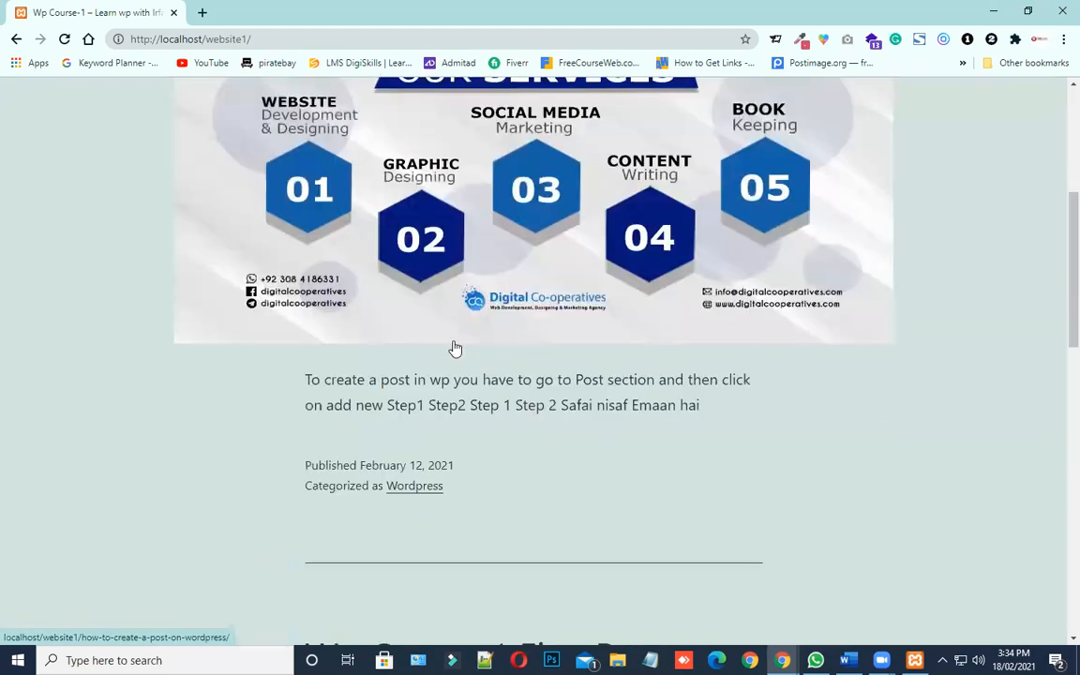
scroll(393, 468, "down", 2)
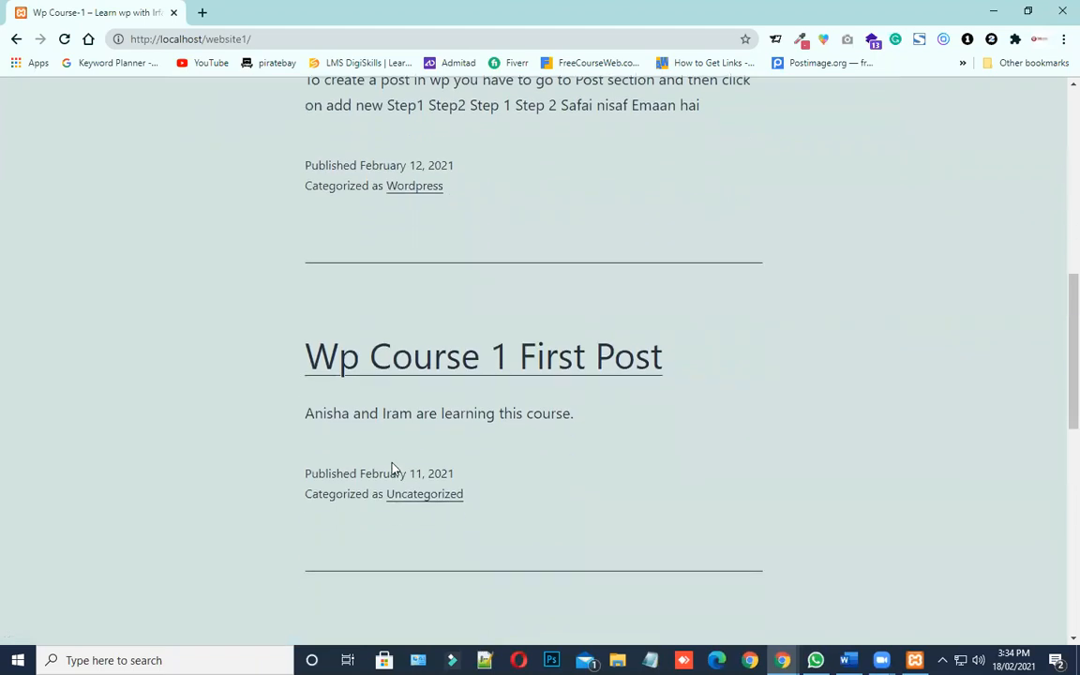
scroll(280, 261, "up", 3)
scroll(415, 384, "up", 3)
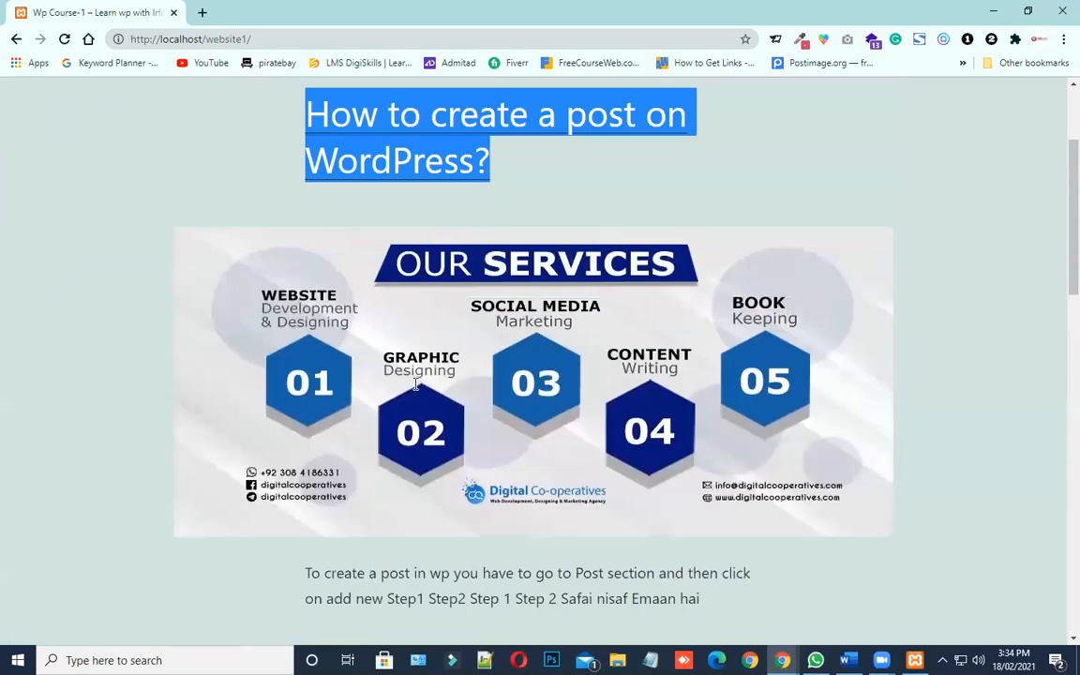
scroll(416, 385, "up", 2)
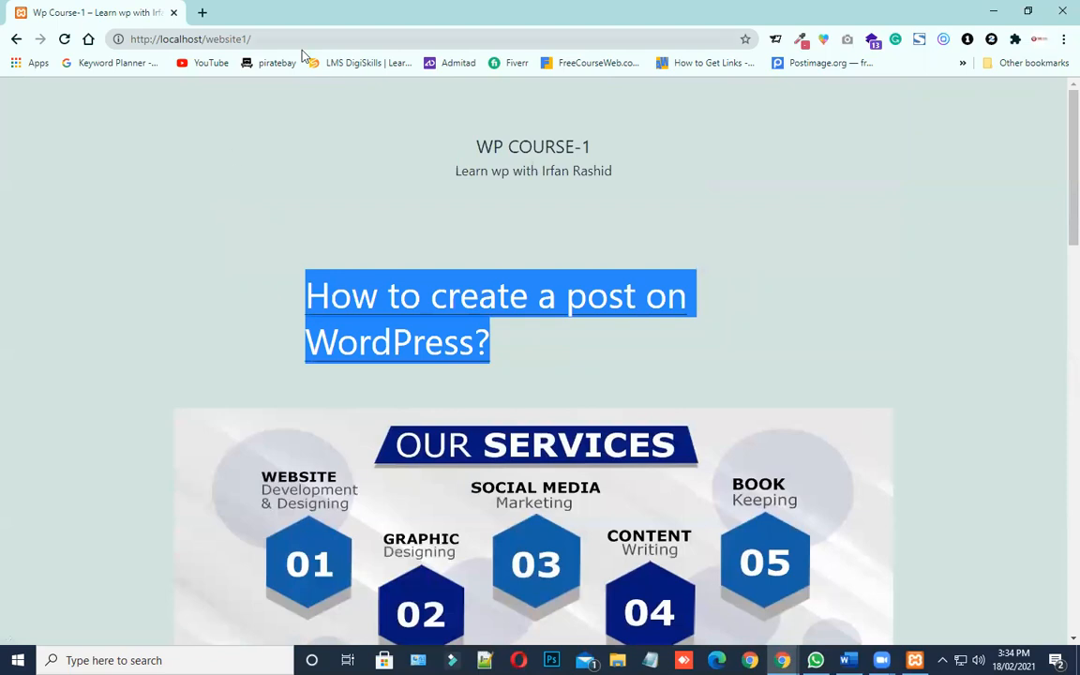
Log in to WordPress at localhost/website1/wp-admin with the prefilled credentials and dismiss the browser's password warning
left_click(274, 38)
left_click(351, 42)
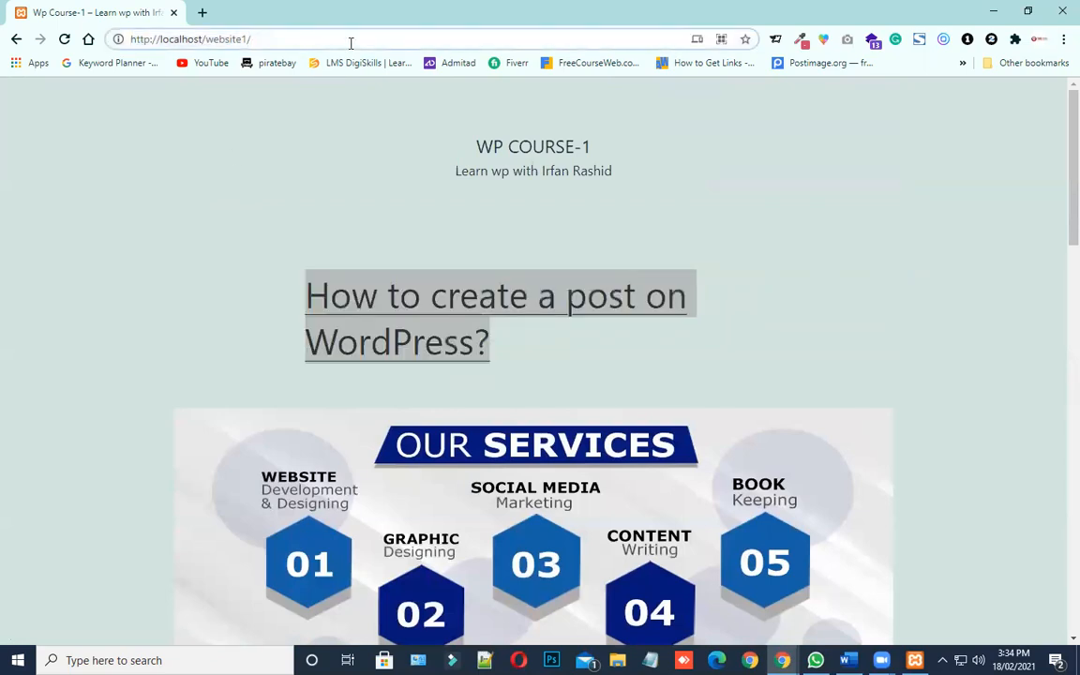
type("wp-")
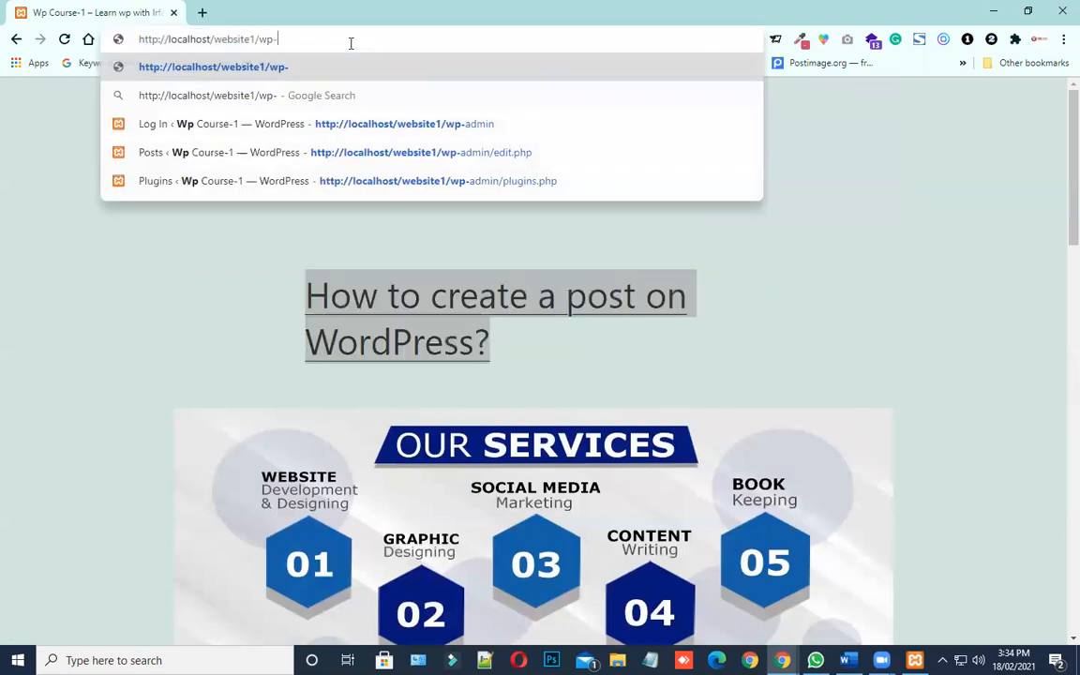
type("admin")
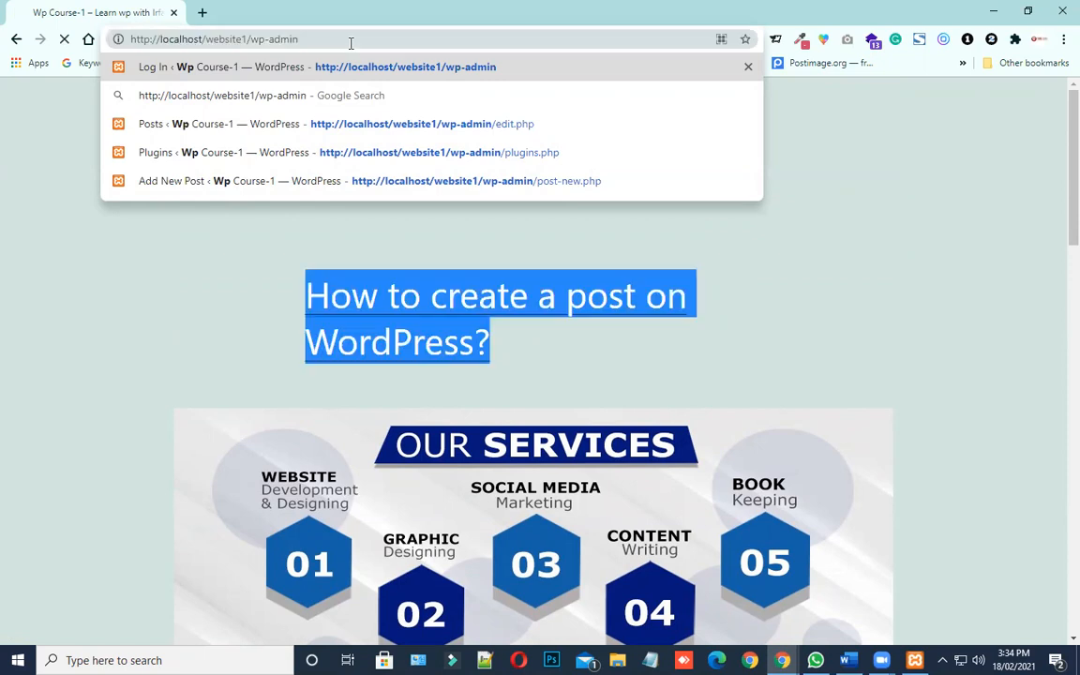
key("Return")
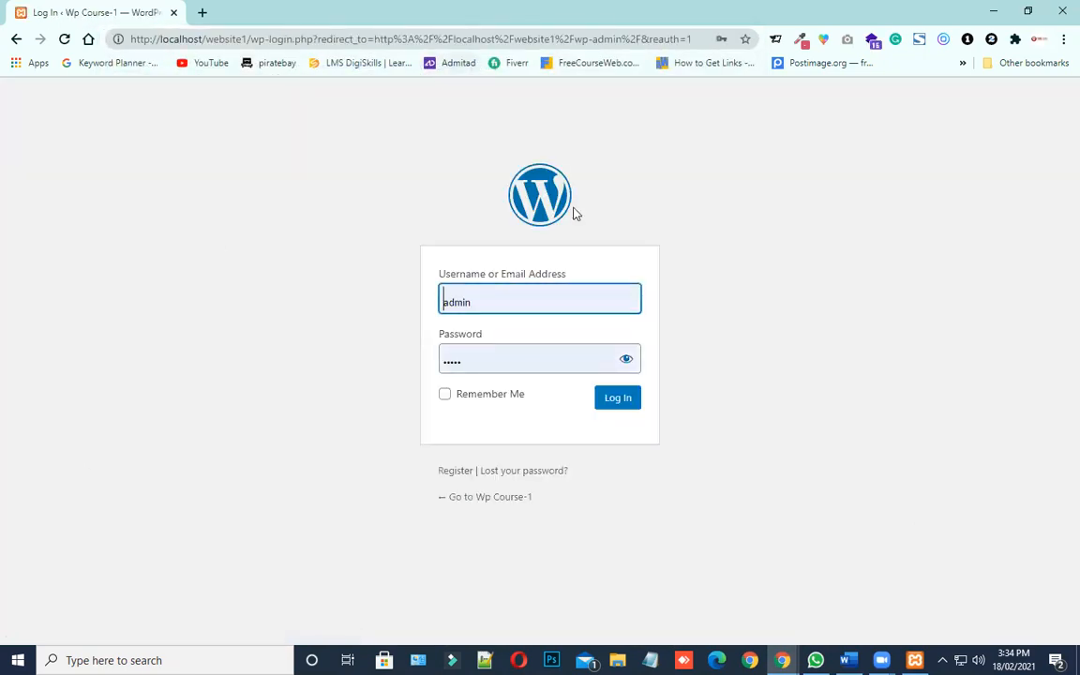
left_click(622, 401)
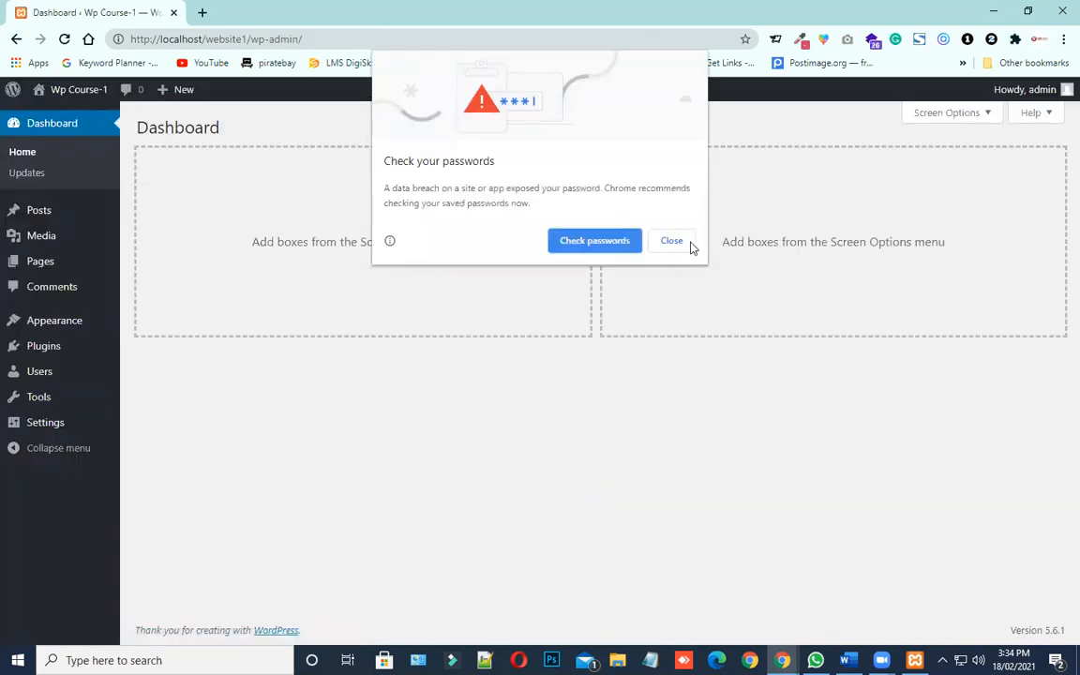
left_click(690, 243)
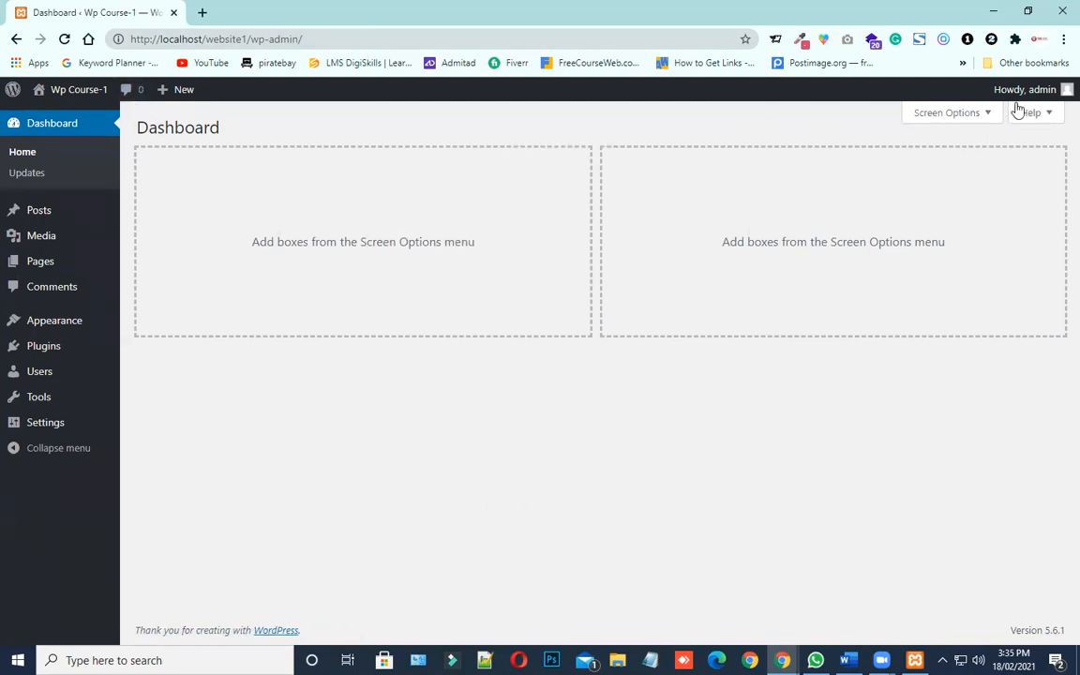
Open the profile settings of the logged-in admin account and locate the Admin Color Scheme section
mouse_move(1065, 94)
left_click(1063, 91)
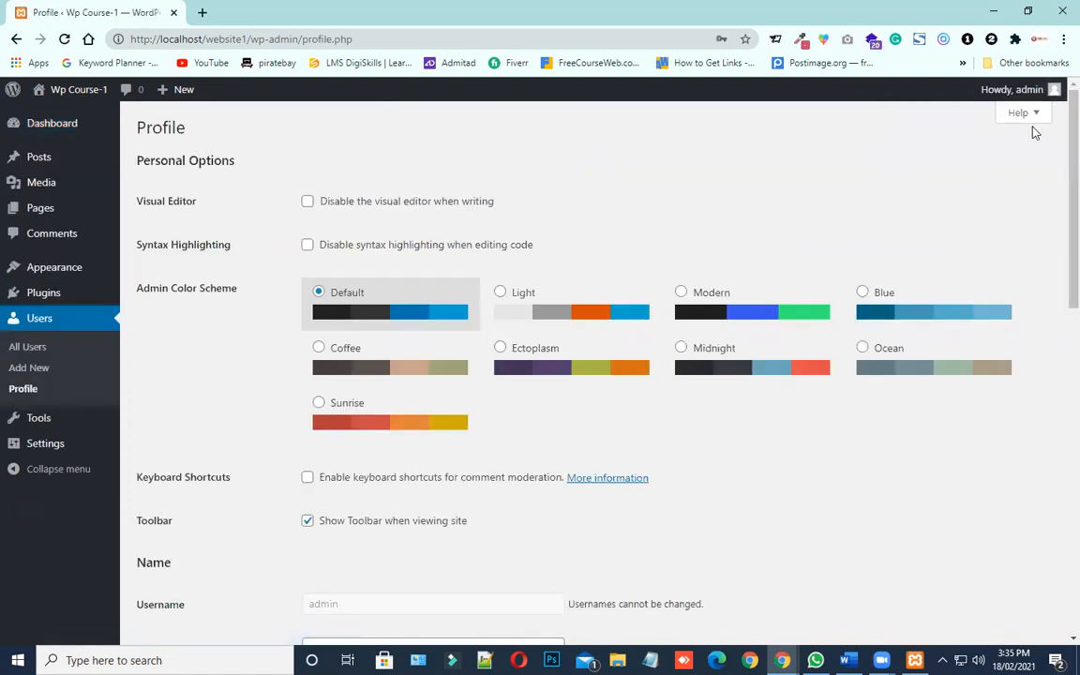
mouse_move(1054, 94)
left_click_drag(138, 287, 235, 289)
left_click(250, 337)
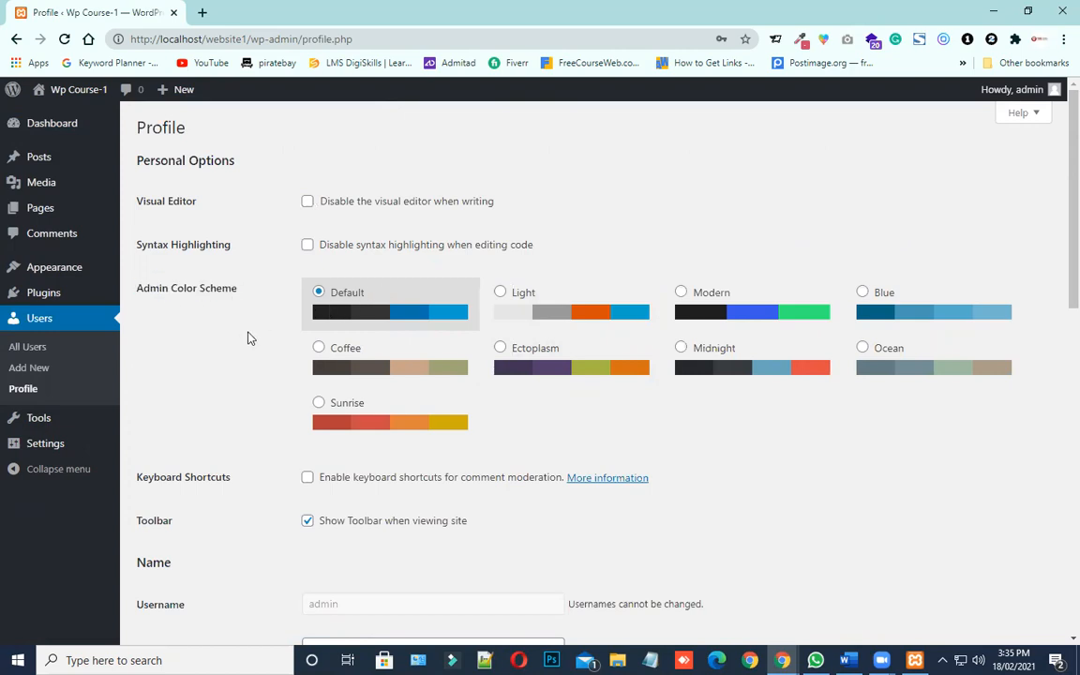
Try the Light, Modern, Blue, Ectoplasm, Coffee and Midnight admin color schemes, and select Ocean
left_click(503, 292)
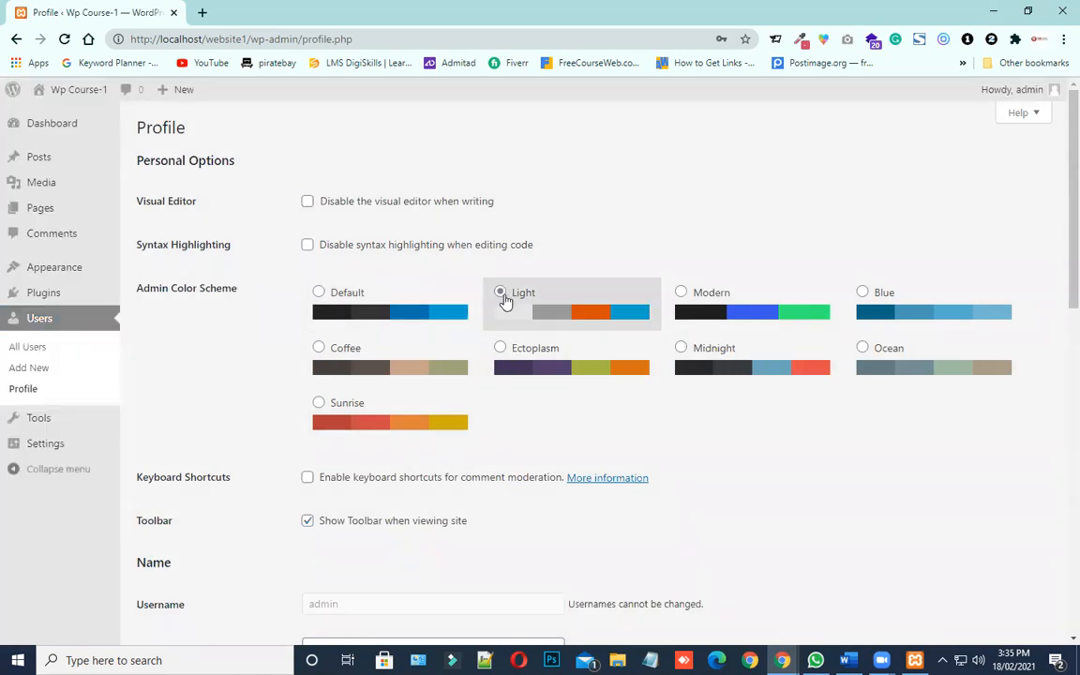
left_click(697, 317)
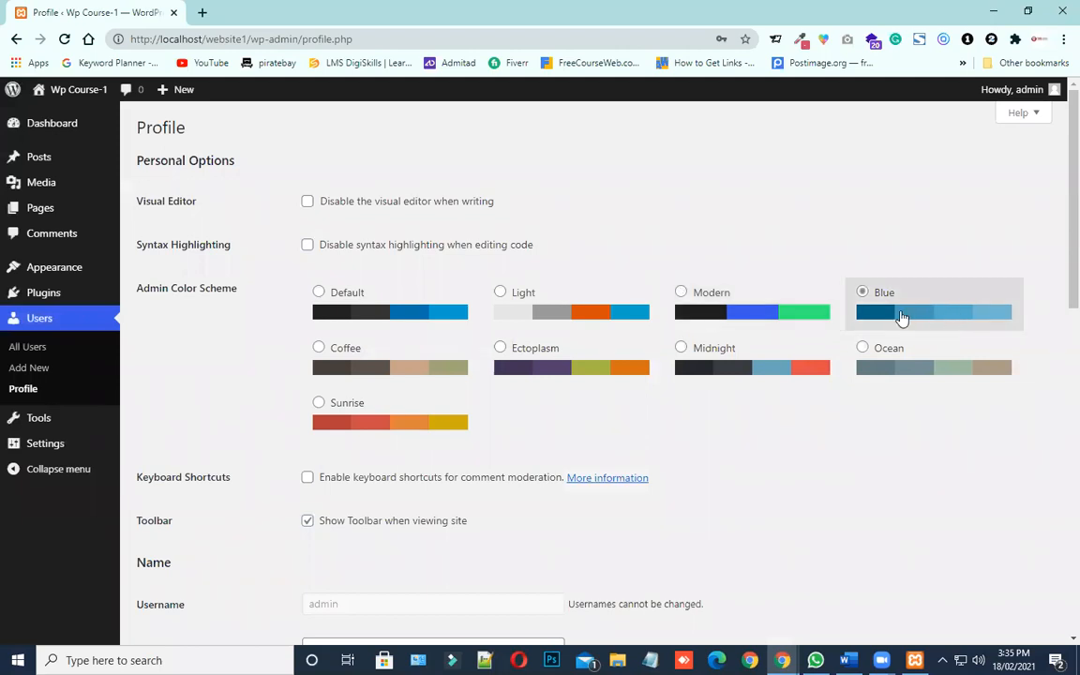
left_click(900, 316)
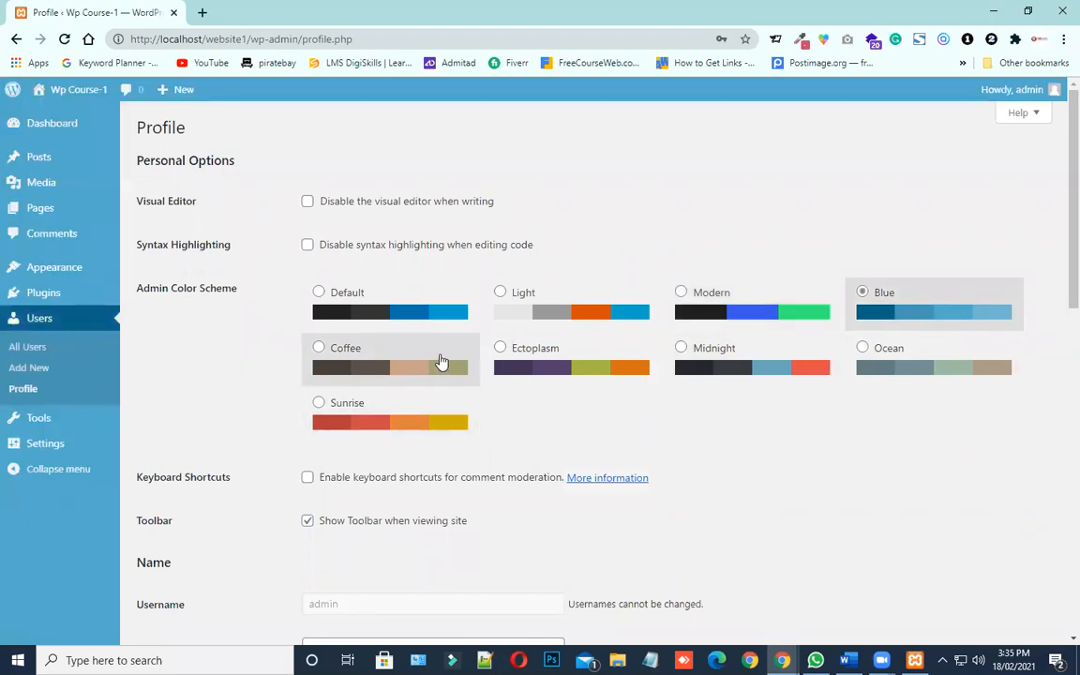
left_click(533, 361)
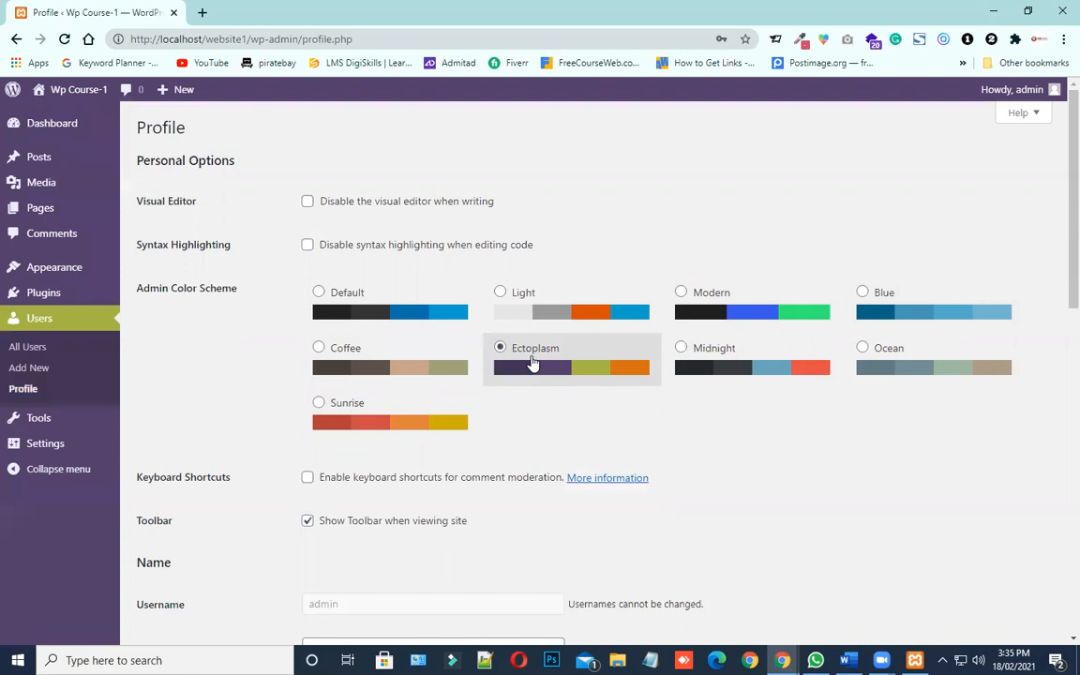
left_click(372, 361)
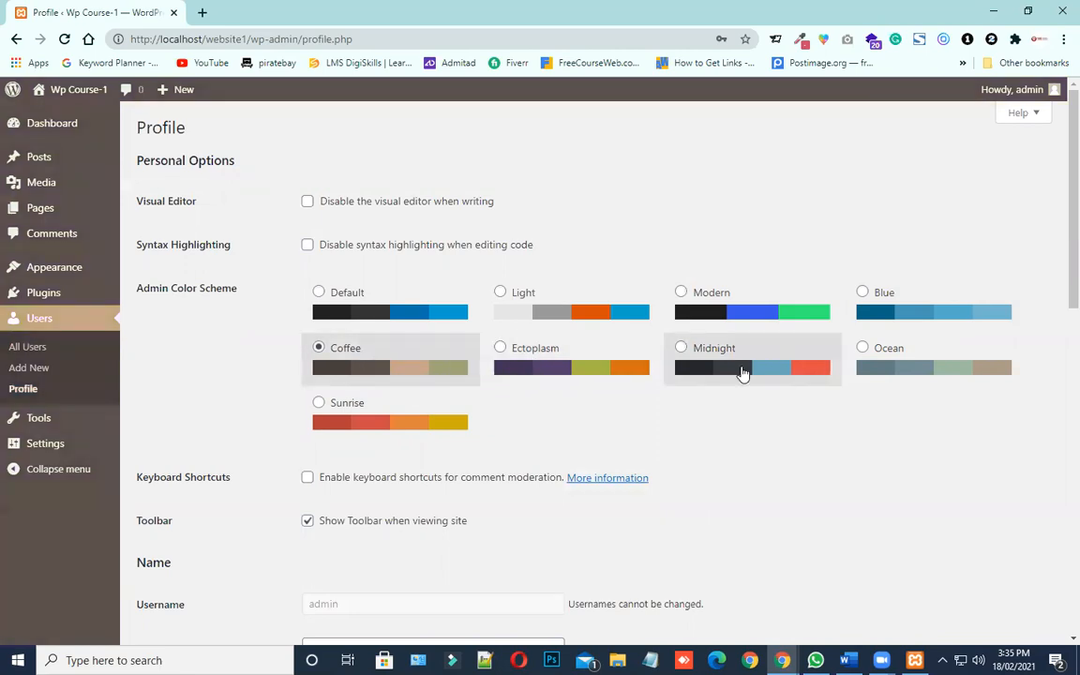
left_click(740, 369)
left_click(914, 369)
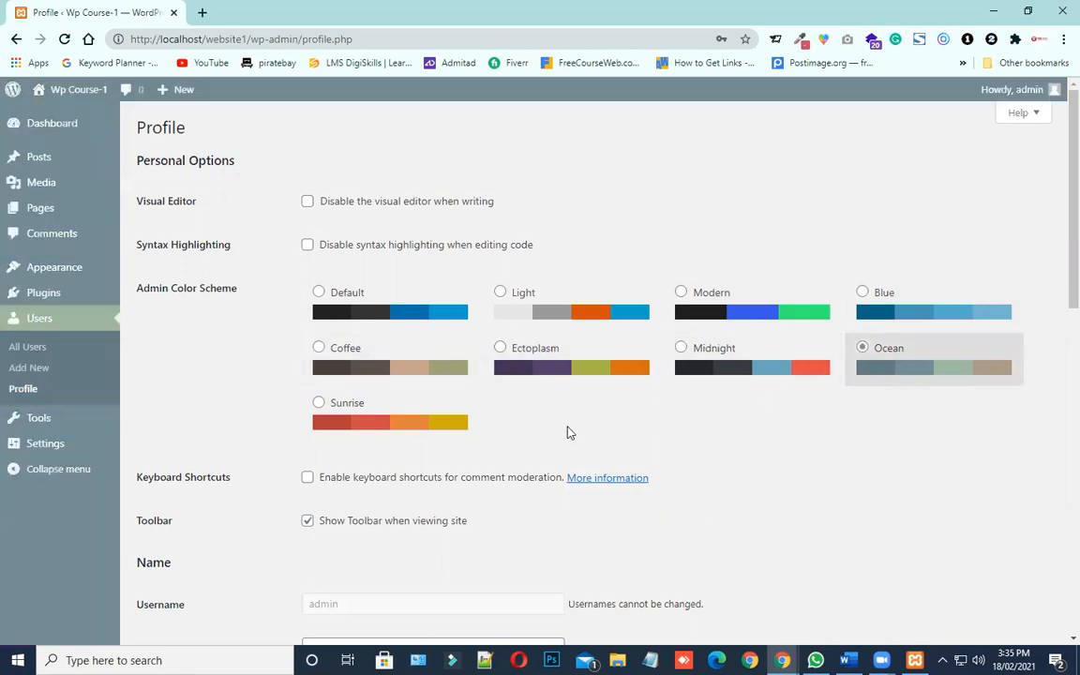
Try the Sunrise admin color scheme, switch back to Default, and return to the Dashboard
left_click(401, 415)
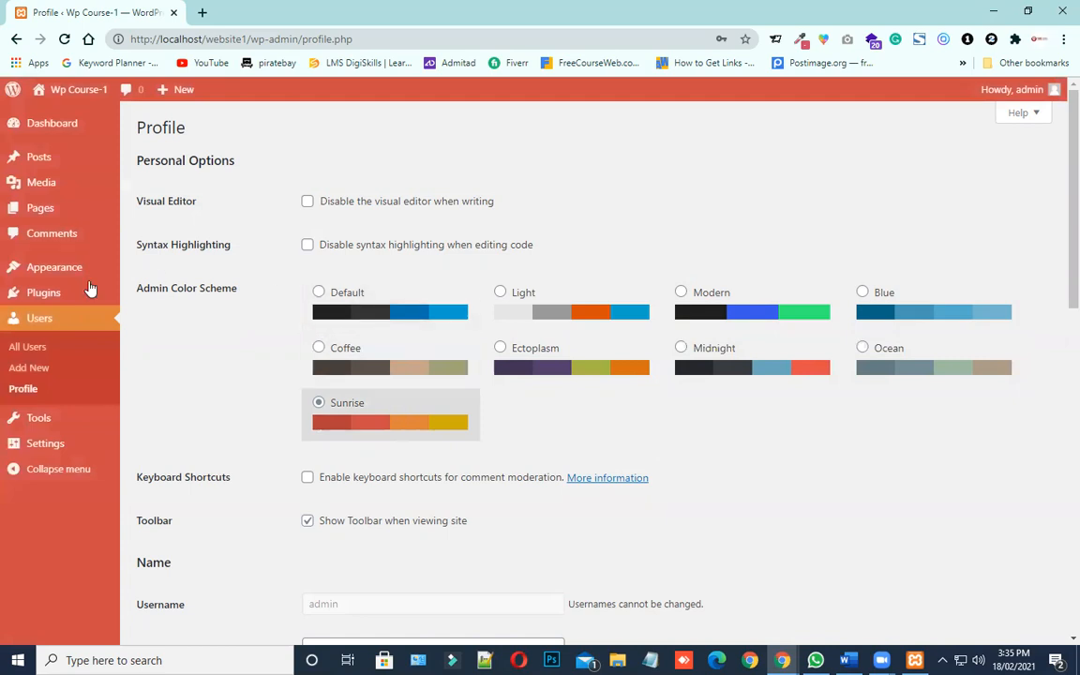
left_click(322, 310)
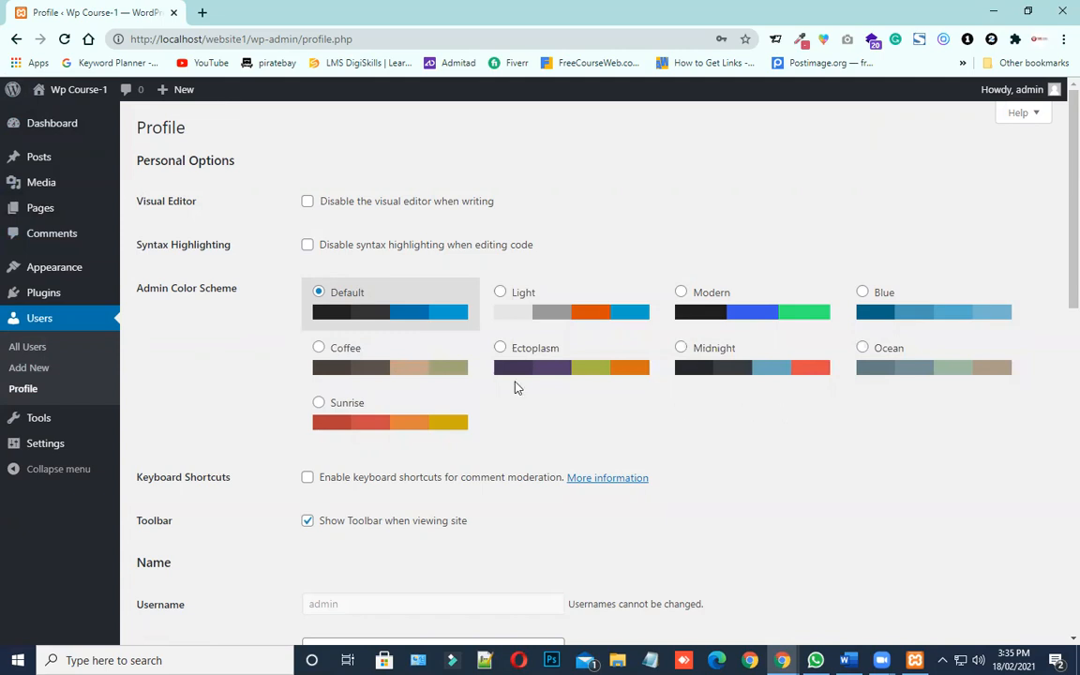
left_click(48, 126)
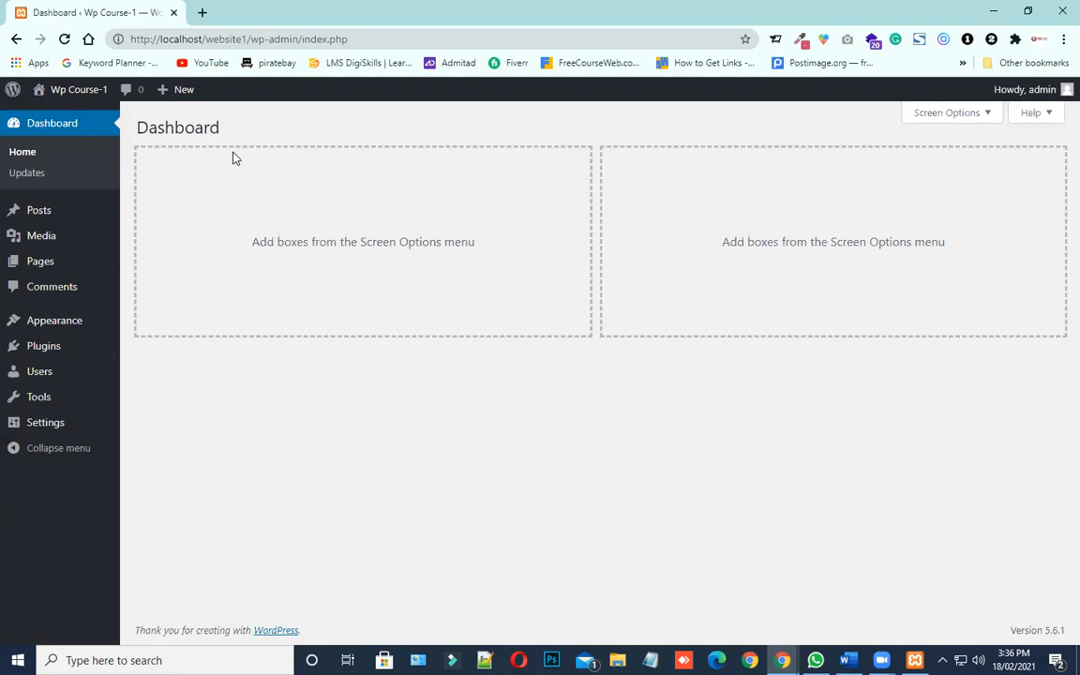
Open the WPBeginner website in a new browser tab
left_click(200, 13)
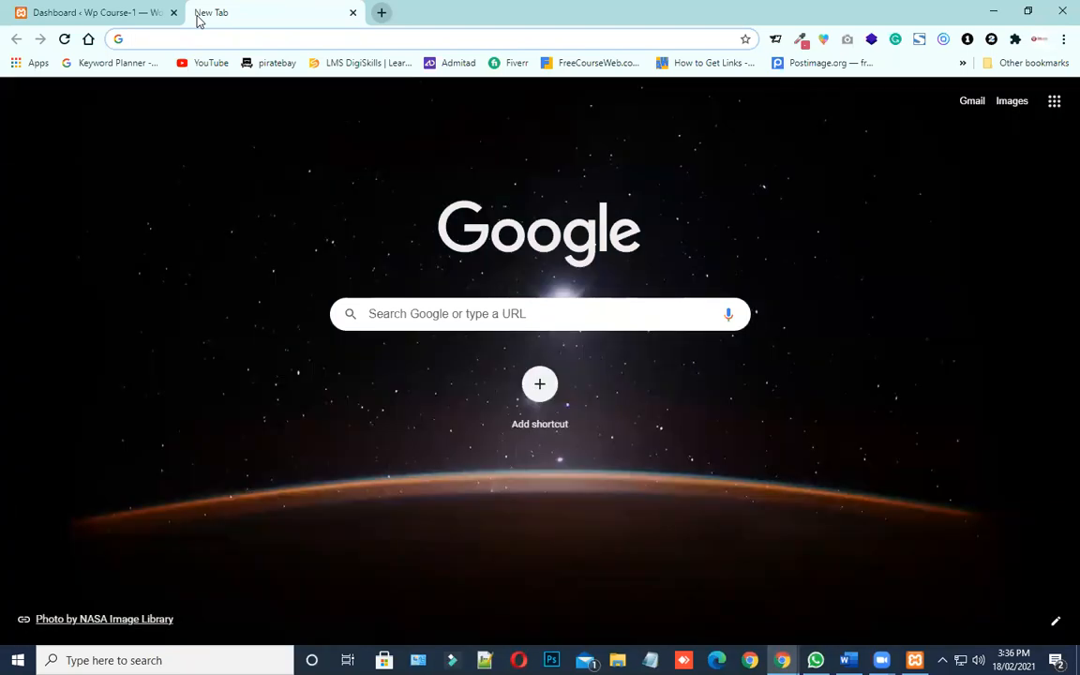
type("wp")
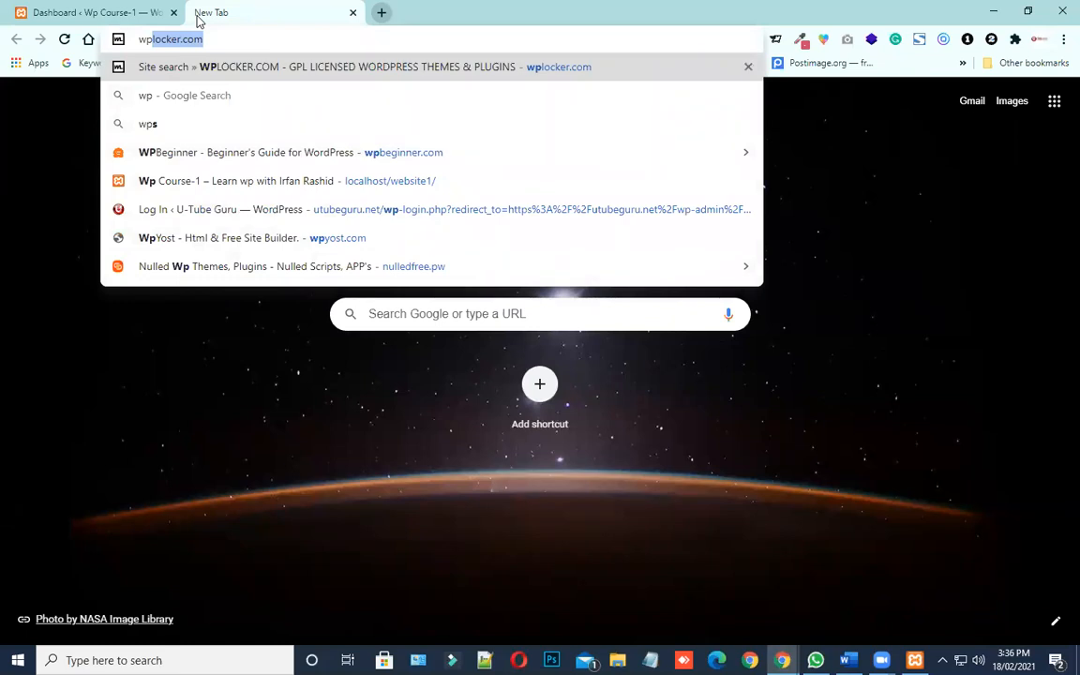
type("beg")
key("Return")
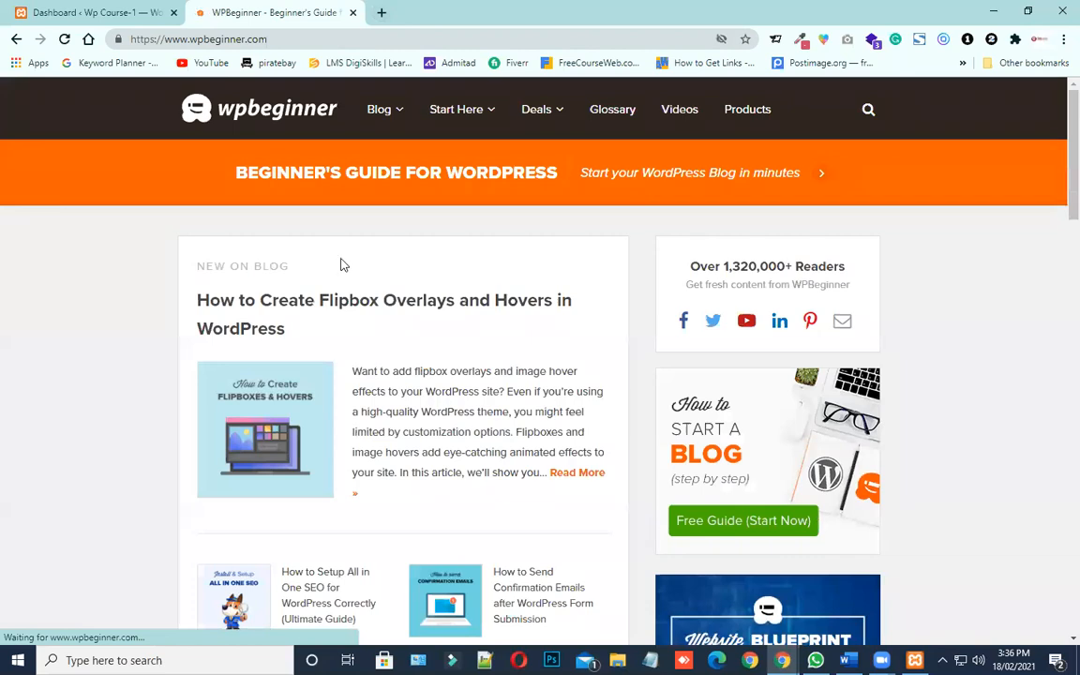
Examine the WPBeginner homepage, including its latest blog posts and the featured WordPress plugins section
scroll(328, 250, "down", 1)
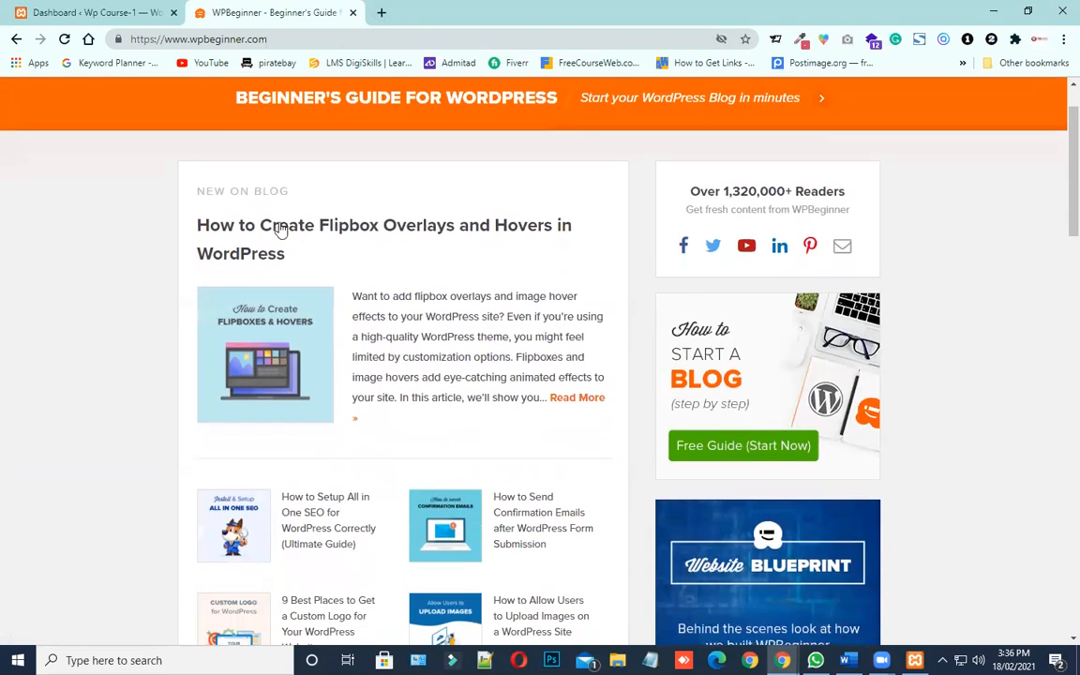
scroll(356, 240, "down", 3)
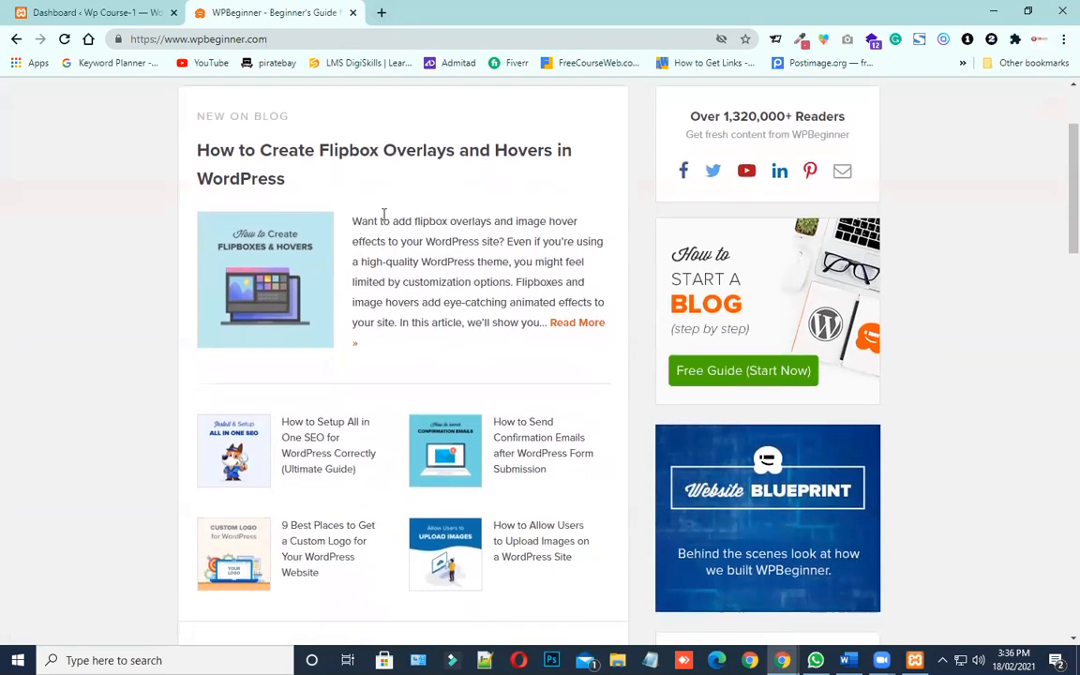
scroll(363, 308, "up", 2)
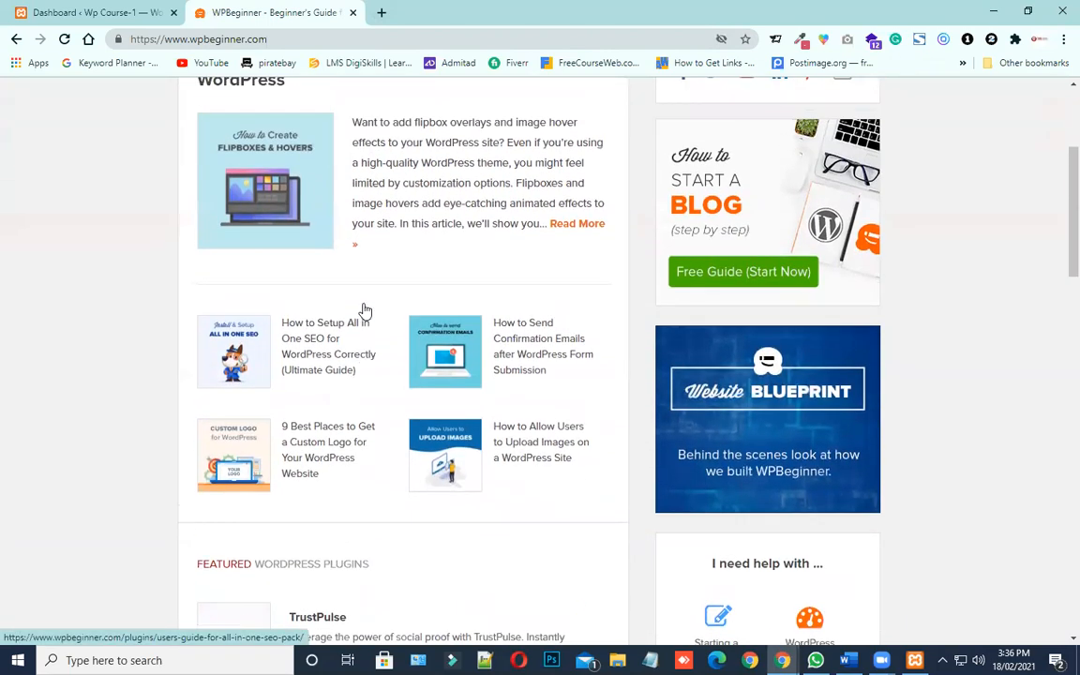
scroll(365, 309, "down", 2)
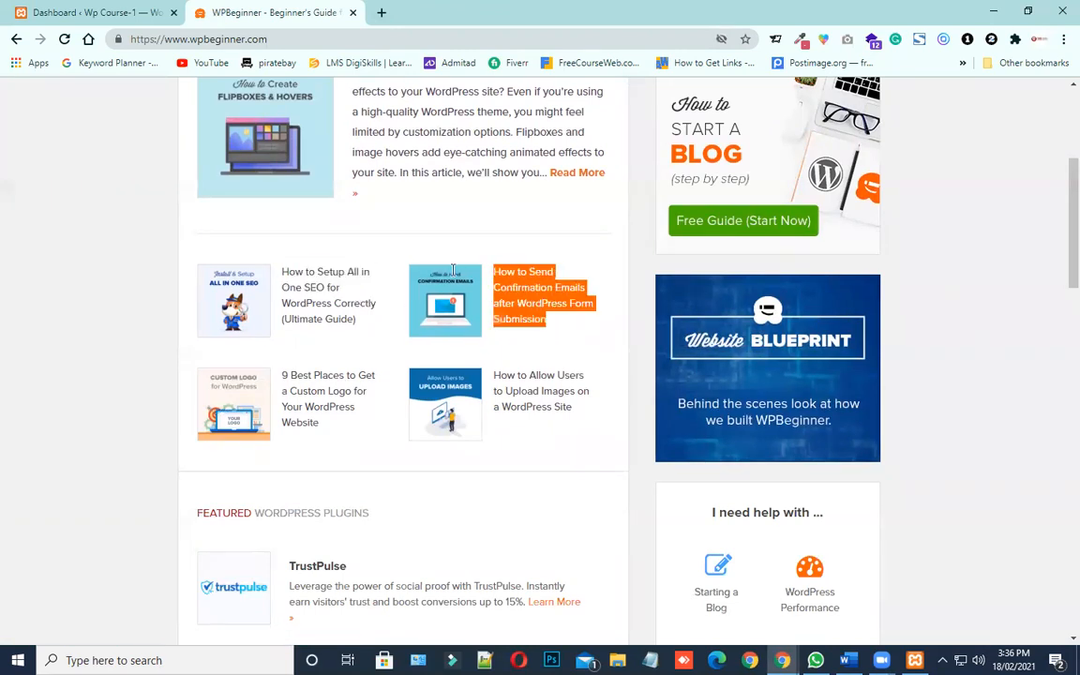
scroll(373, 456, "down", 3)
scroll(373, 455, "down", 1)
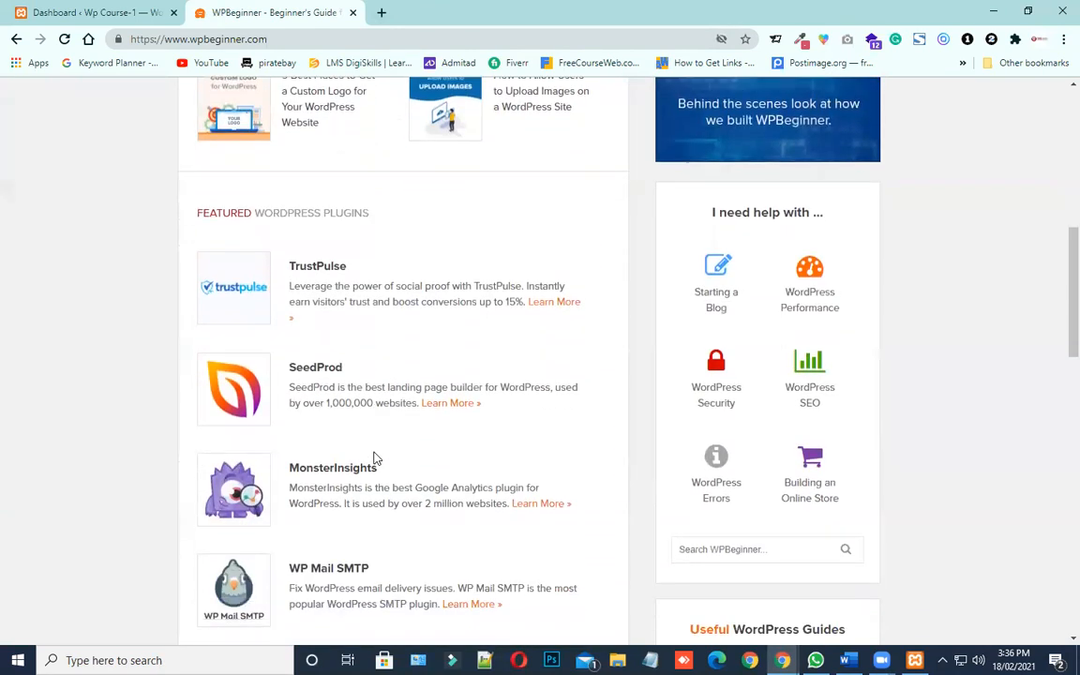
scroll(351, 439, "up", 2)
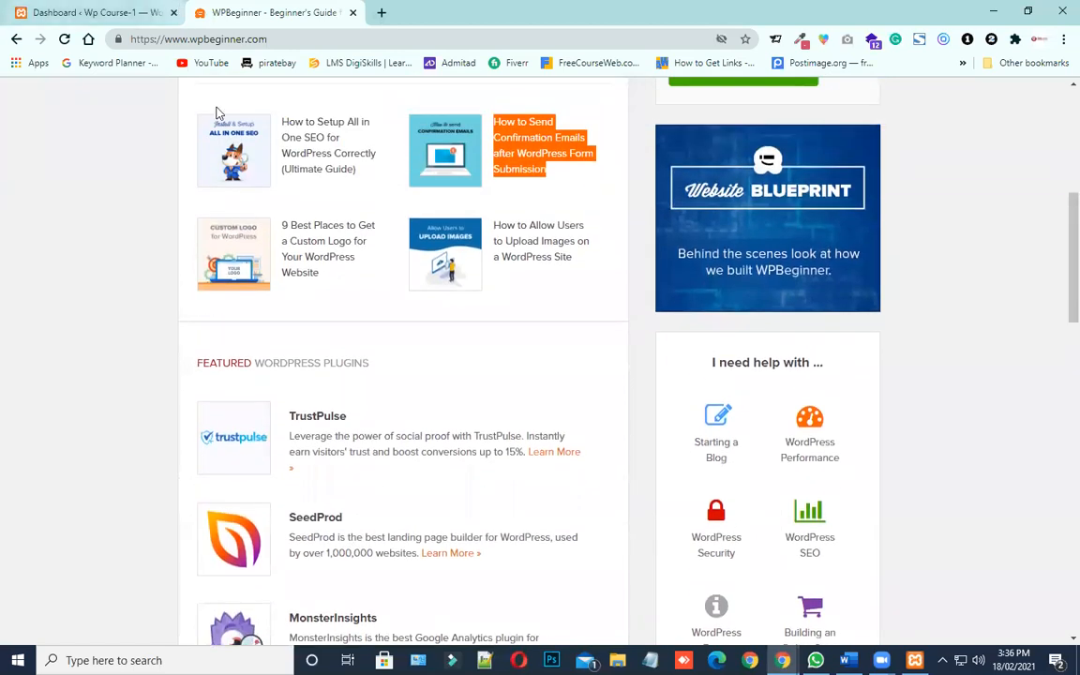
scroll(506, 395, "up", 6)
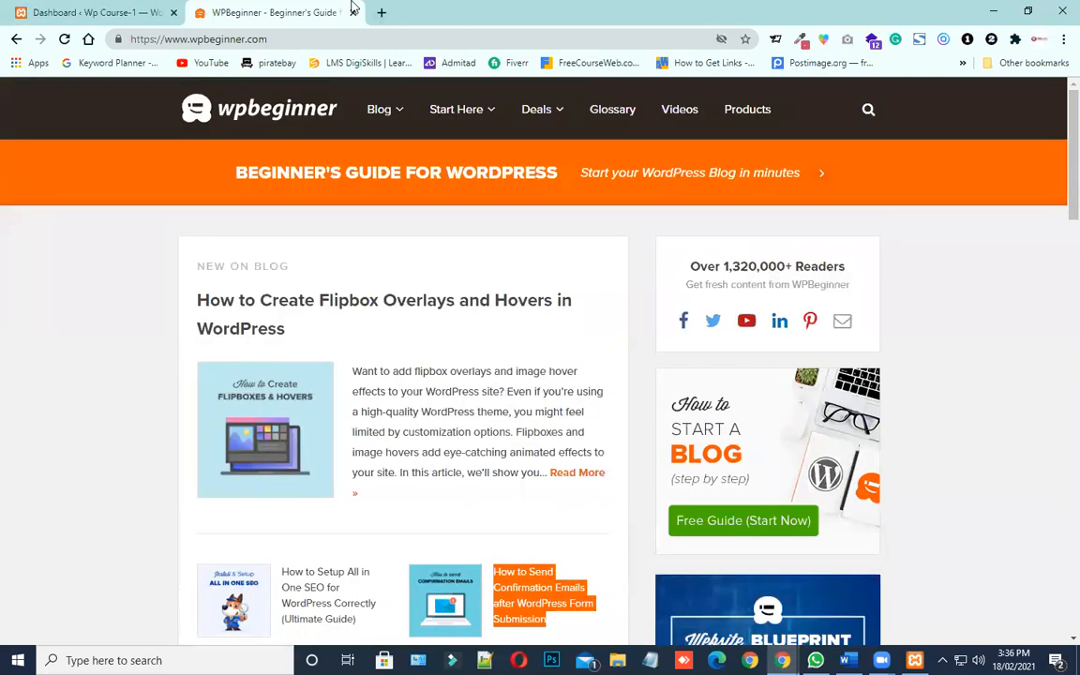
Open the Posts list in the website1 admin and load the site's front page in a separate tab
left_click(150, 15)
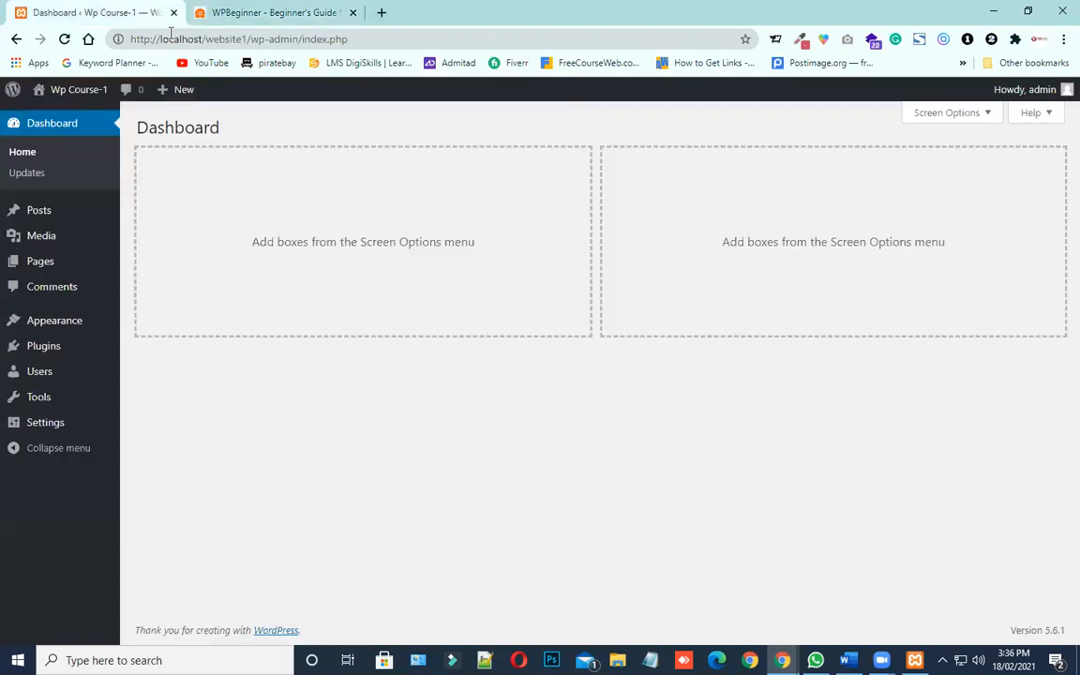
left_click(46, 216)
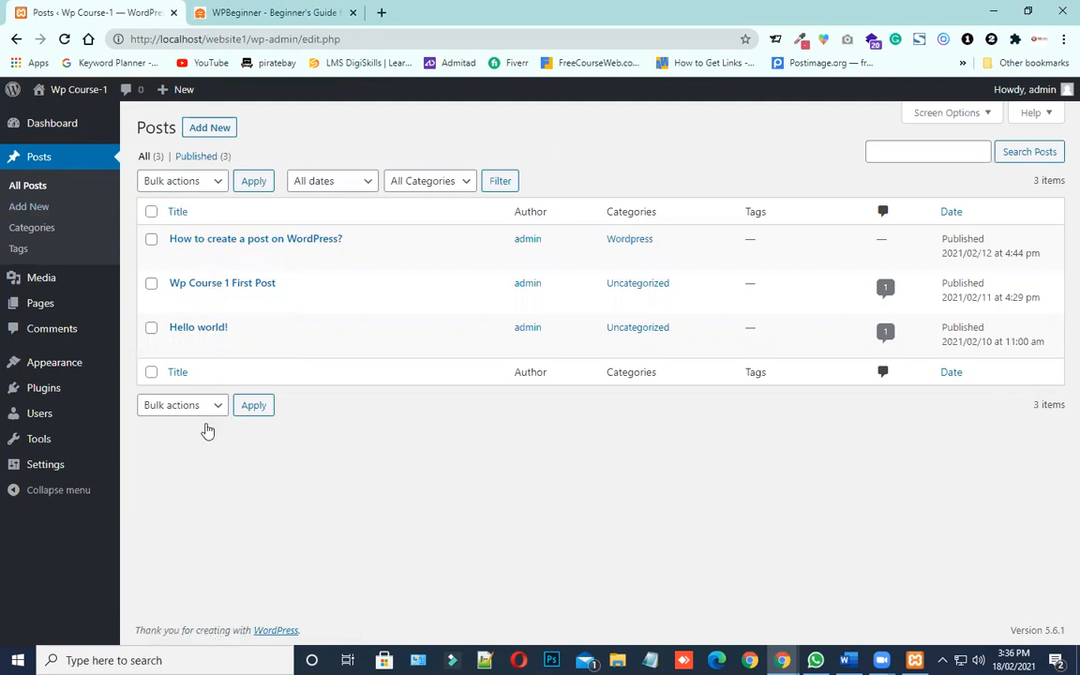
mouse_move(66, 92)
right_click(53, 117)
left_click(91, 130)
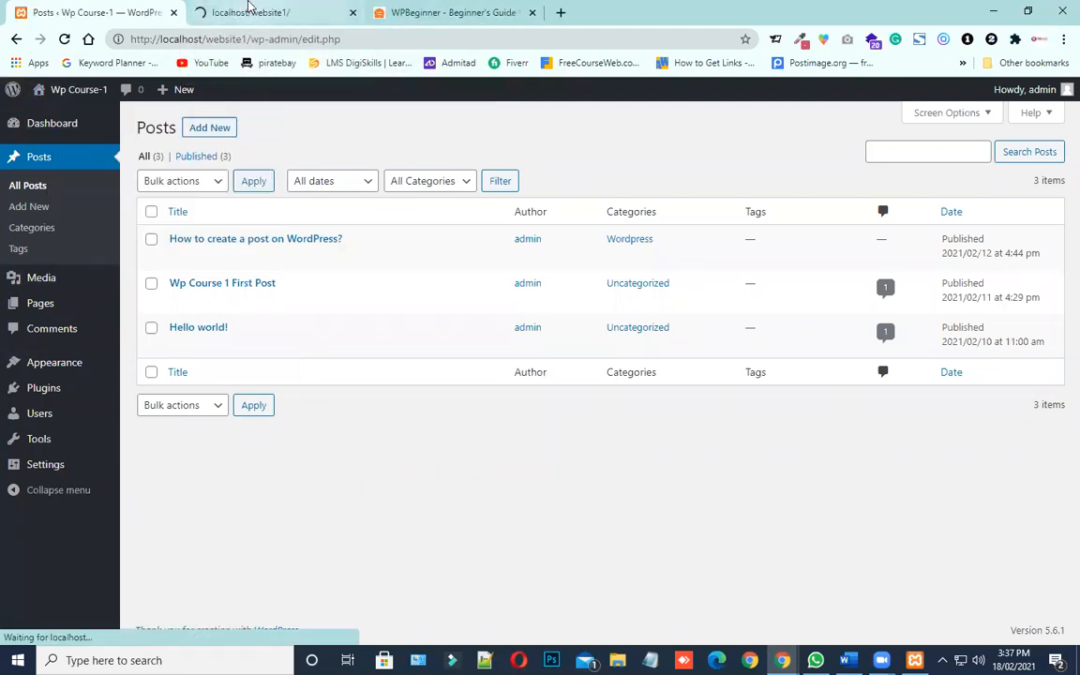
left_click(248, 8)
Examine the title, image and text of the "How to create a post on WordPress?" post on the front page
scroll(356, 226, "down", 1)
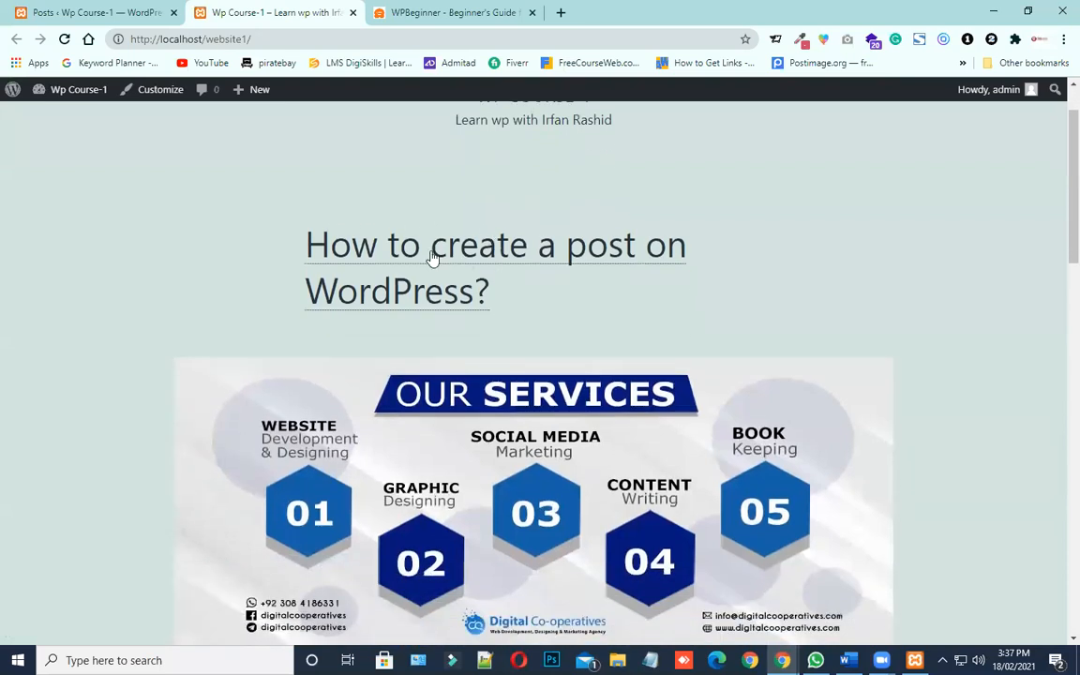
left_click_drag(530, 310, 286, 230)
scroll(330, 262, "down", 5)
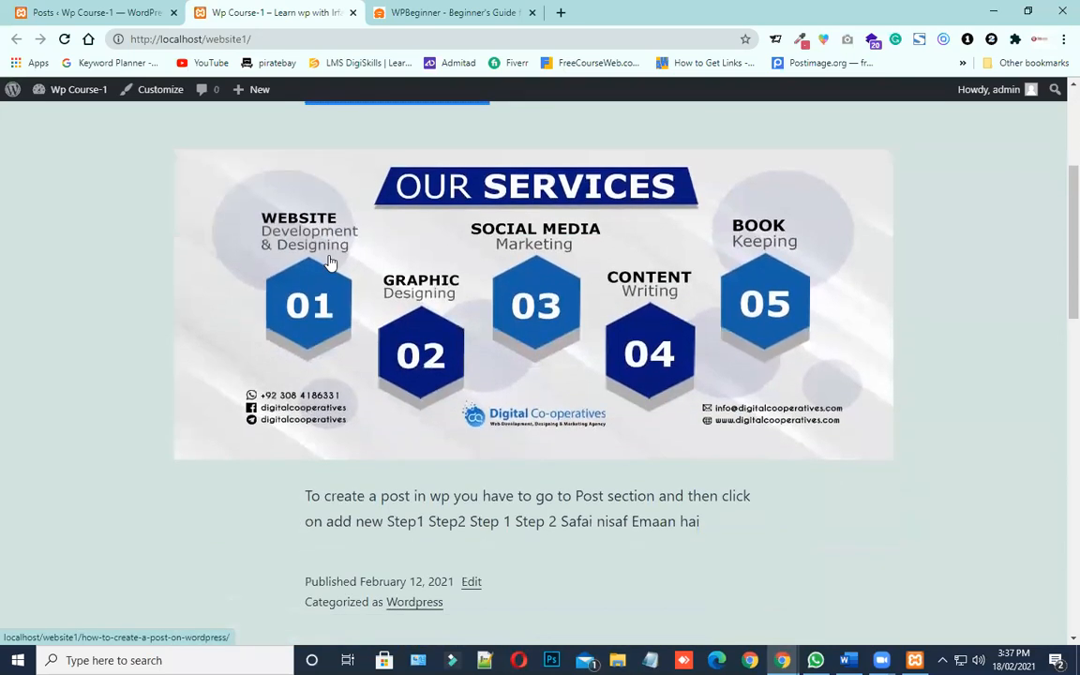
scroll(330, 263, "up", 3)
scroll(600, 310, "up", 1)
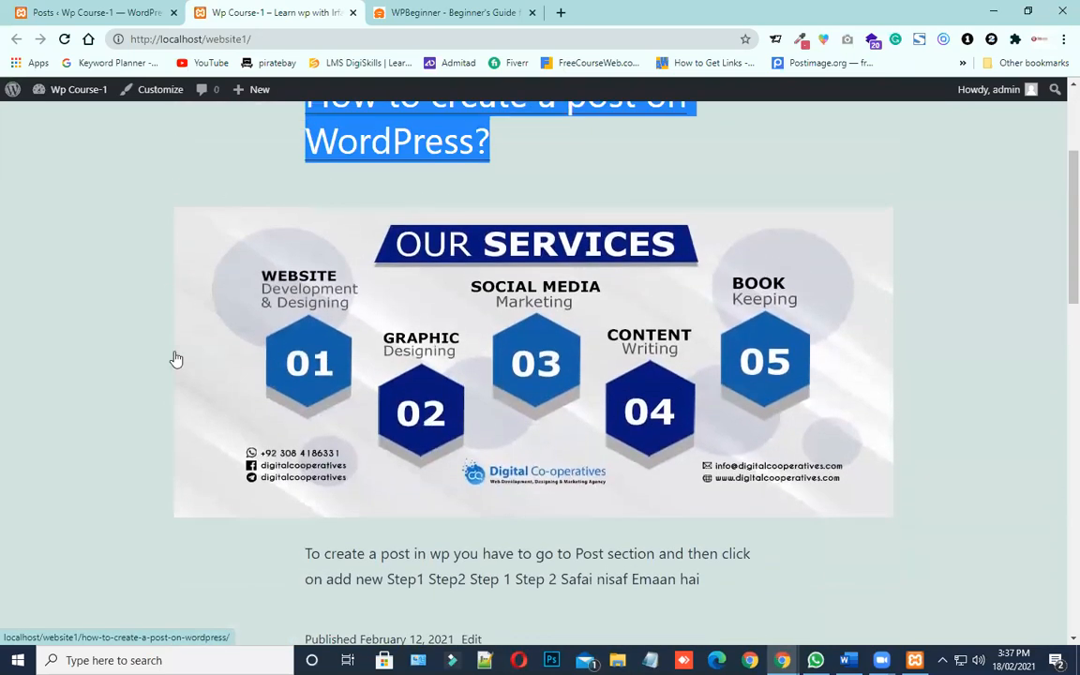
scroll(417, 375, "up", 1)
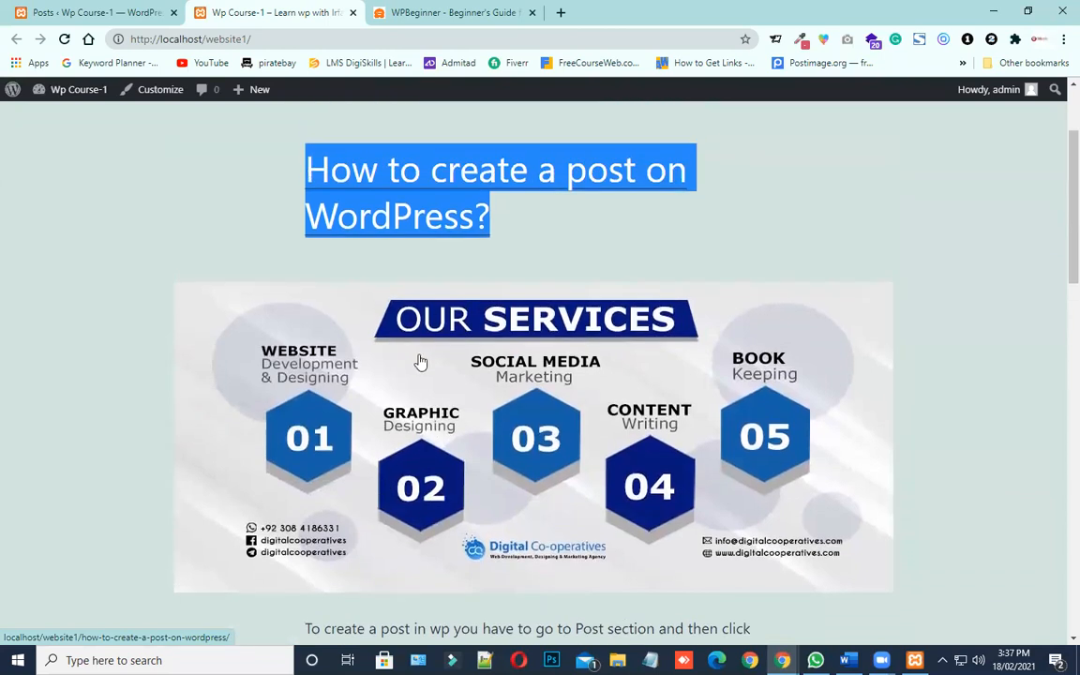
scroll(419, 362, "down", 4)
scroll(419, 362, "down", 4)
scroll(419, 362, "up", 1)
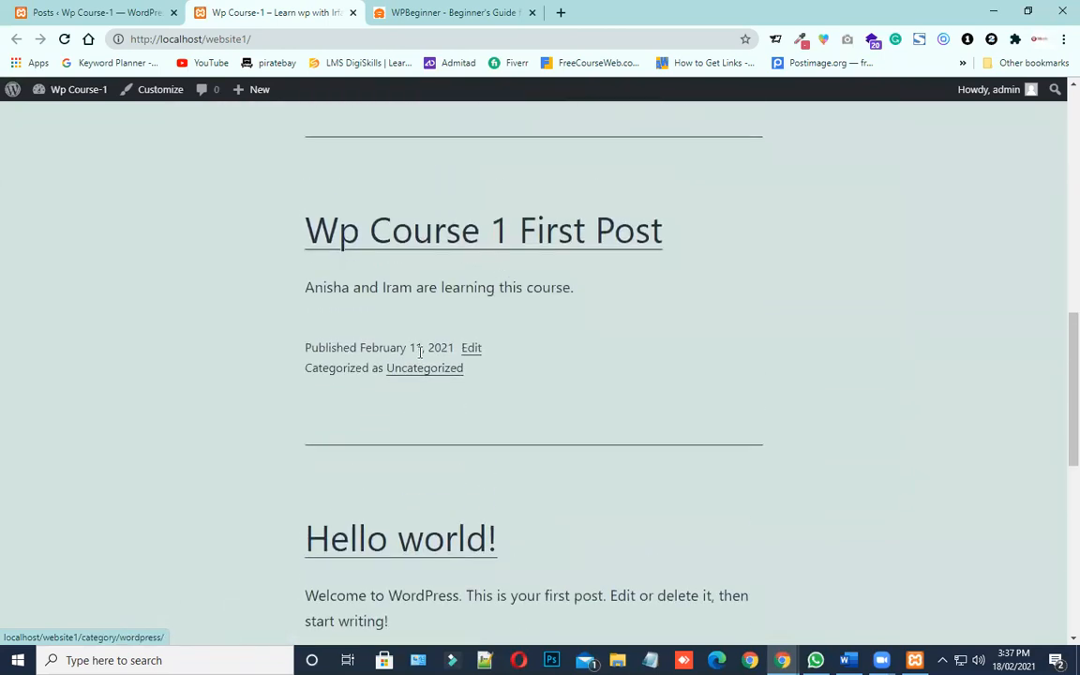
Examine the text, publication dates and categories of the front page posts, from "Wp Course 1 First Post" to "Hello world!"
left_click_drag(675, 231, 283, 231)
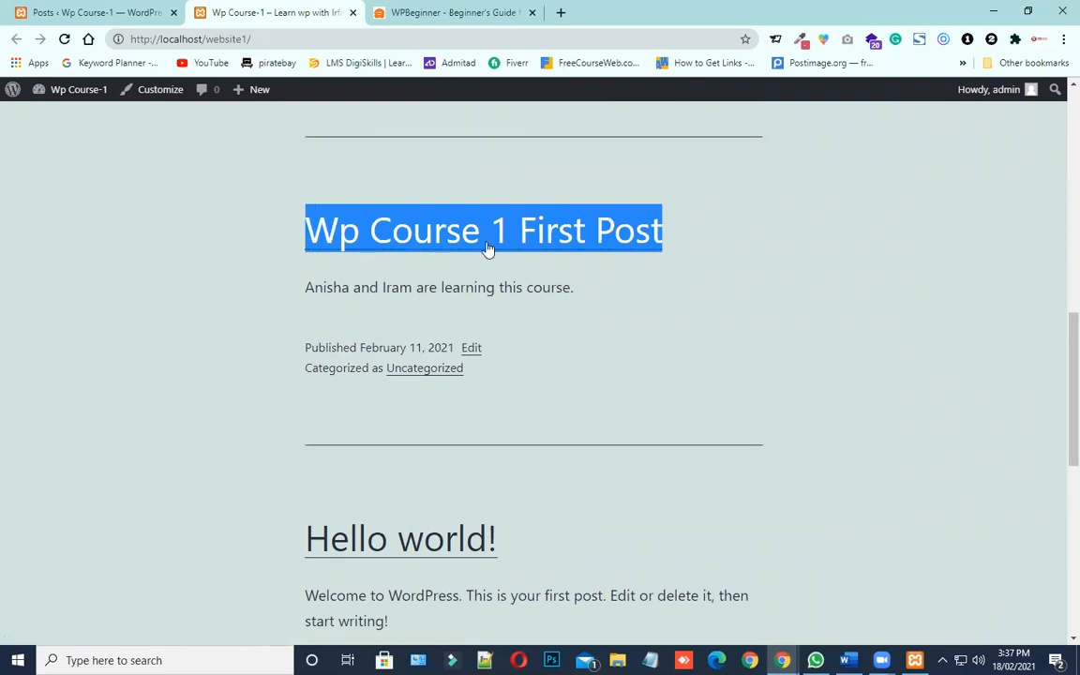
left_click_drag(579, 289, 300, 290)
scroll(375, 340, "up", 3)
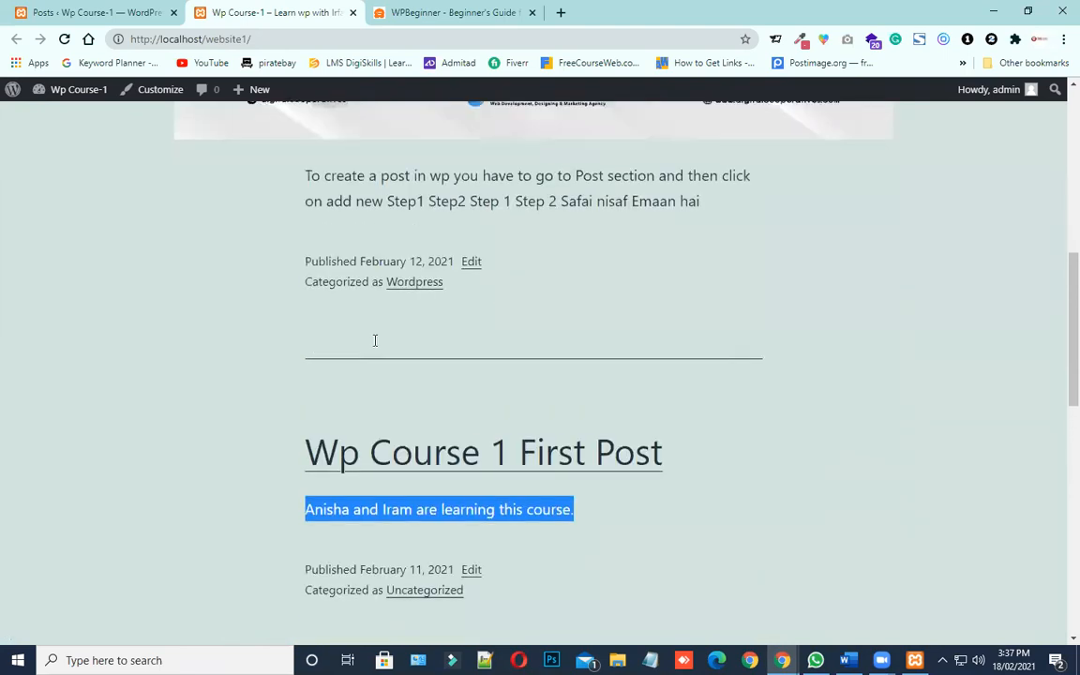
scroll(374, 341, "up", 1)
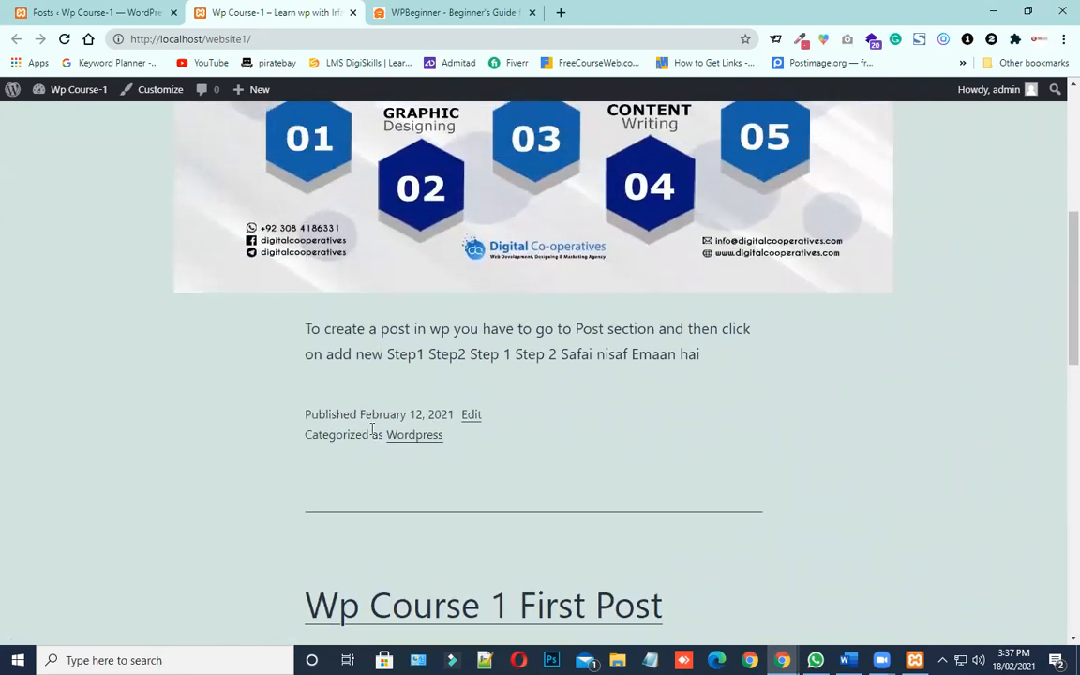
left_click_drag(413, 414, 304, 419)
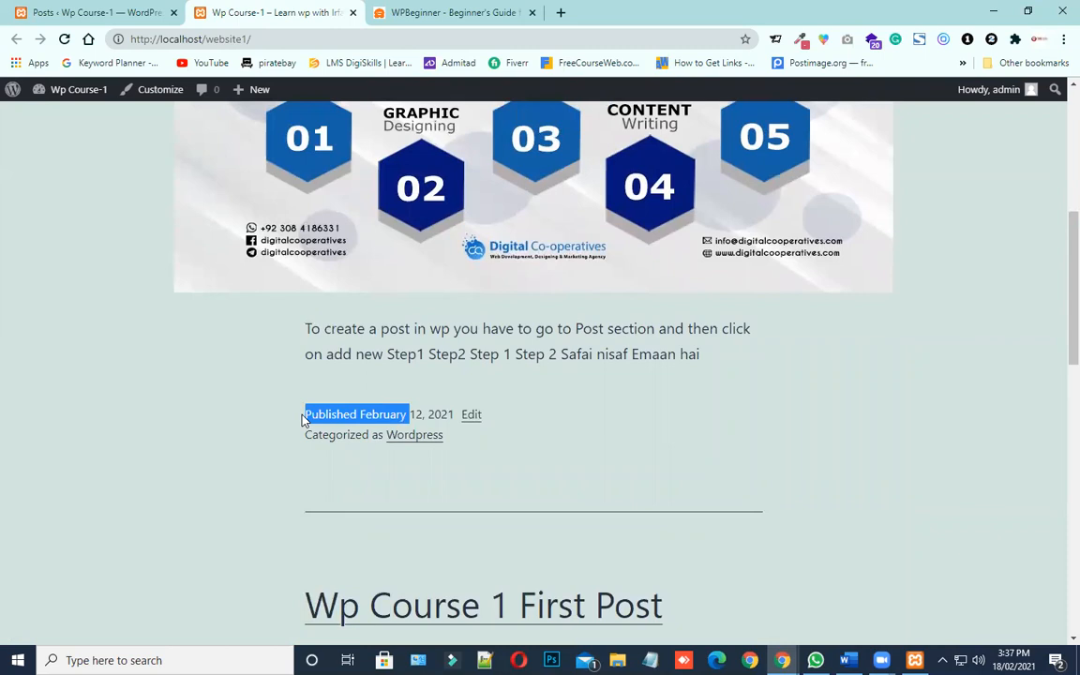
left_click(469, 413)
left_click_drag(482, 415, 310, 415)
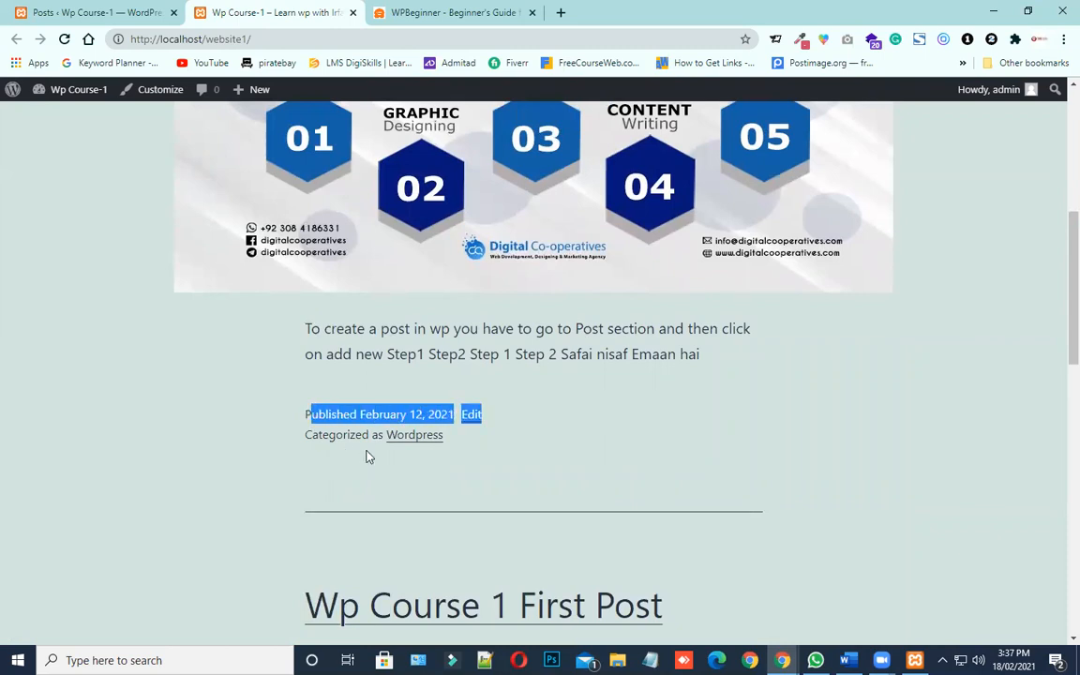
left_click_drag(370, 437, 319, 437)
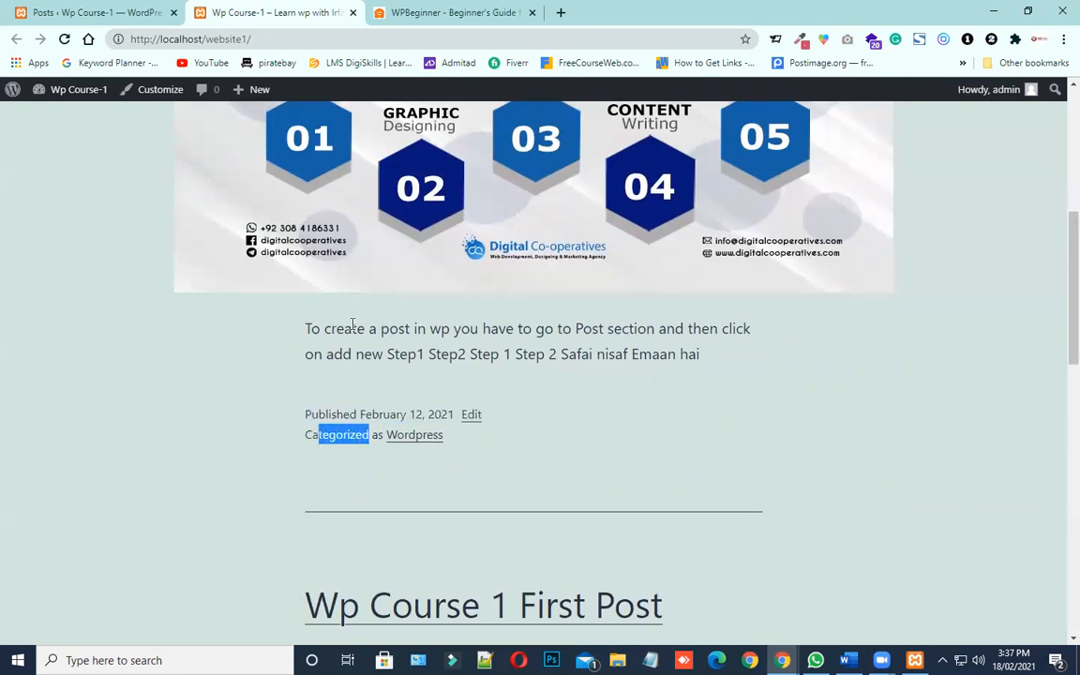
scroll(303, 469, "down", 5)
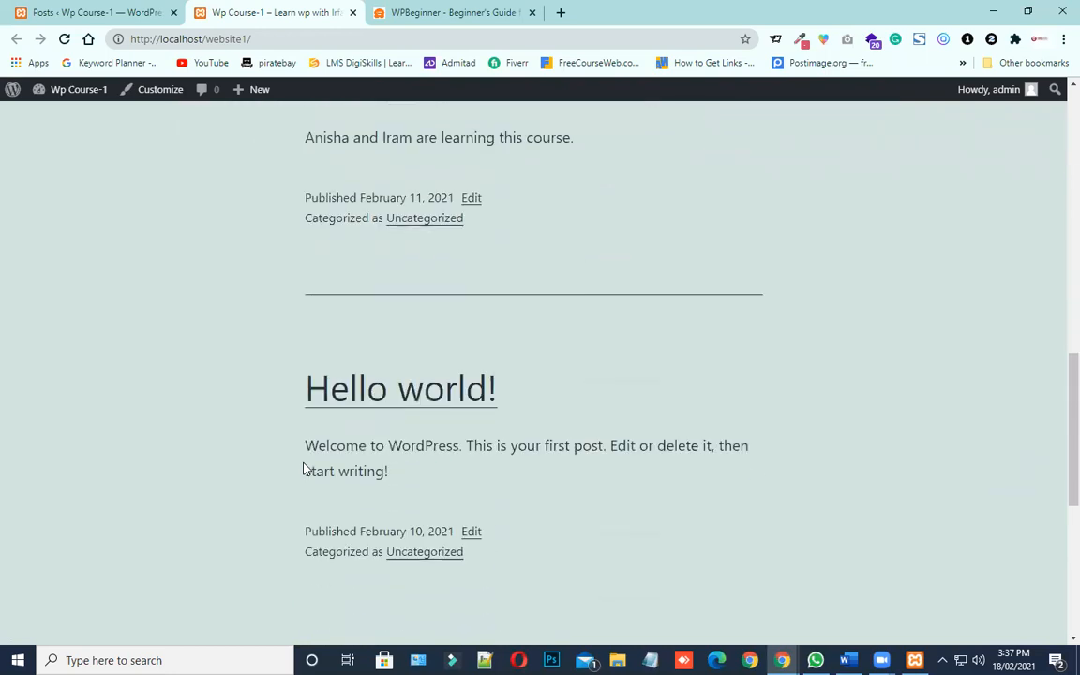
scroll(303, 469, "down", 3)
scroll(301, 468, "up", 2)
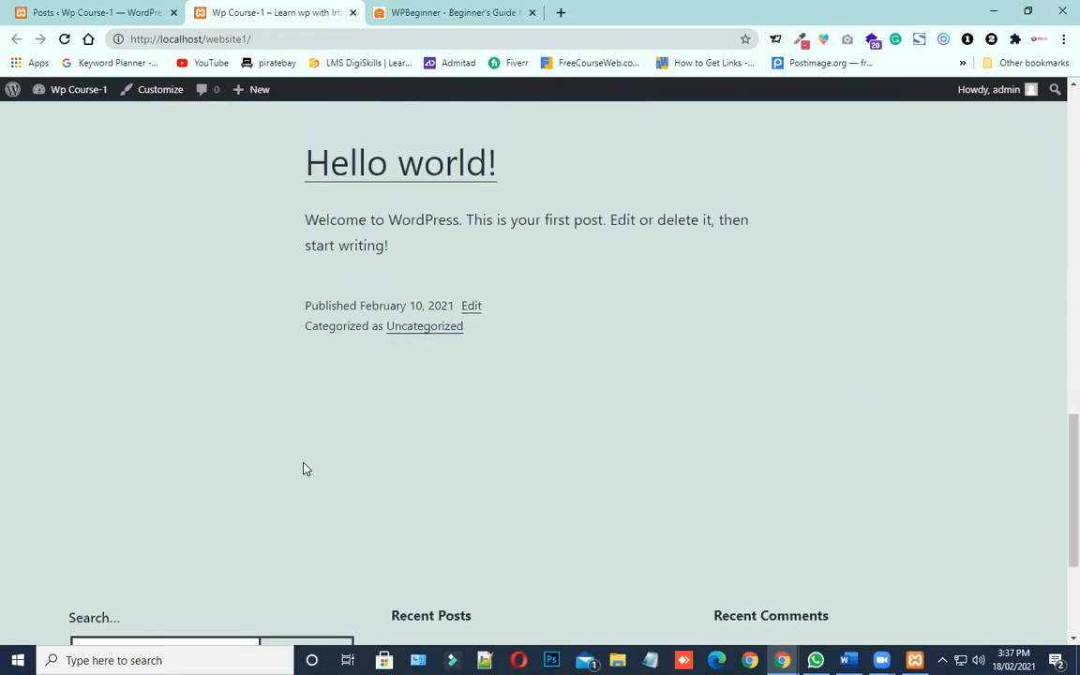
left_click_drag(401, 333, 292, 289)
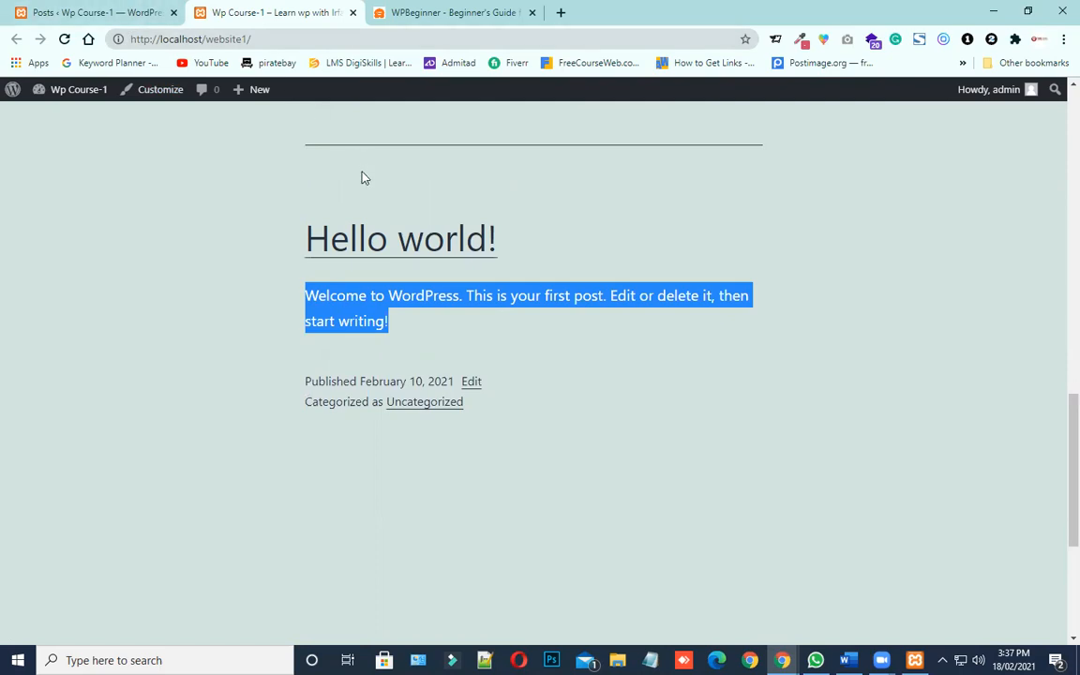
Move the "Hello world!" post to the trash with a bulk action in the admin Posts list
left_click(145, 7)
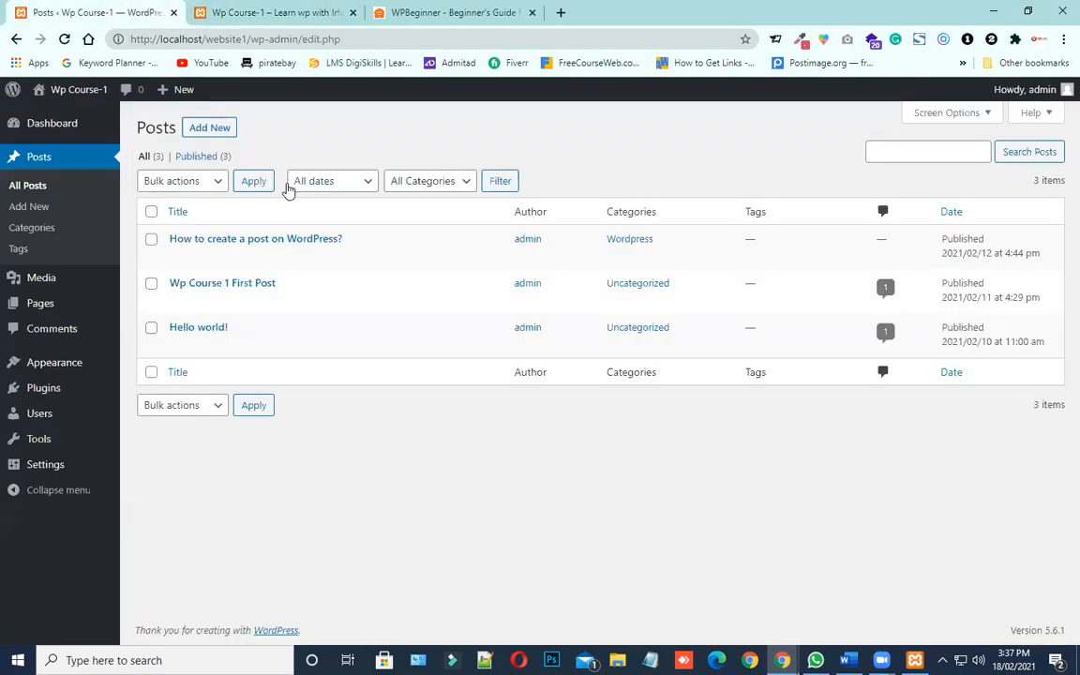
mouse_move(180, 346)
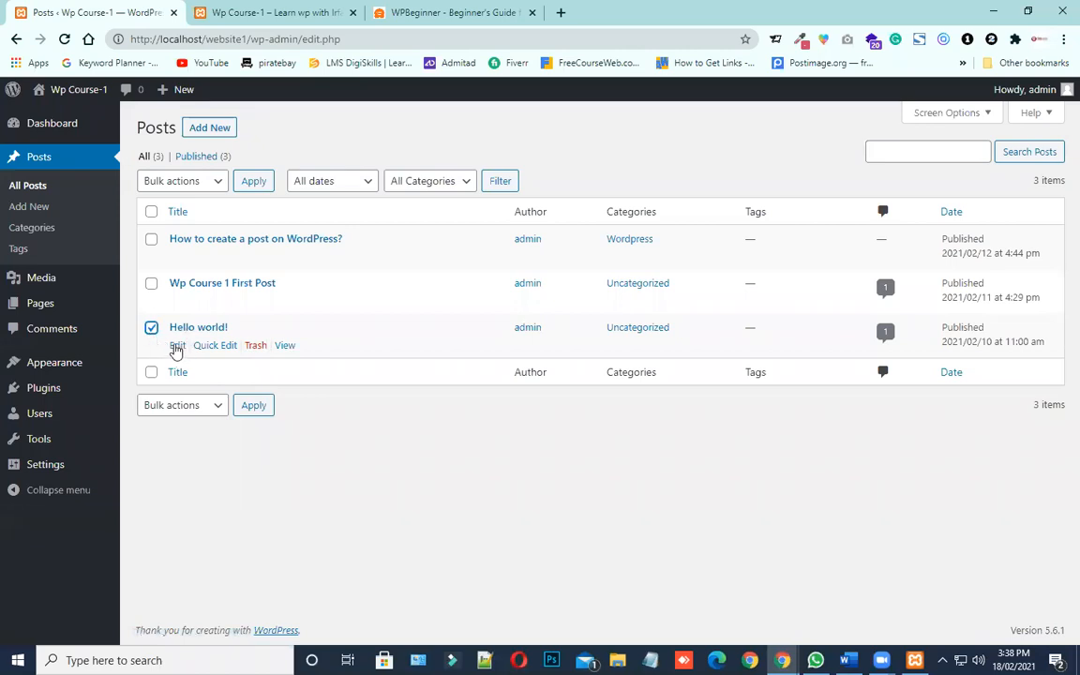
left_click(152, 284)
left_click(151, 284)
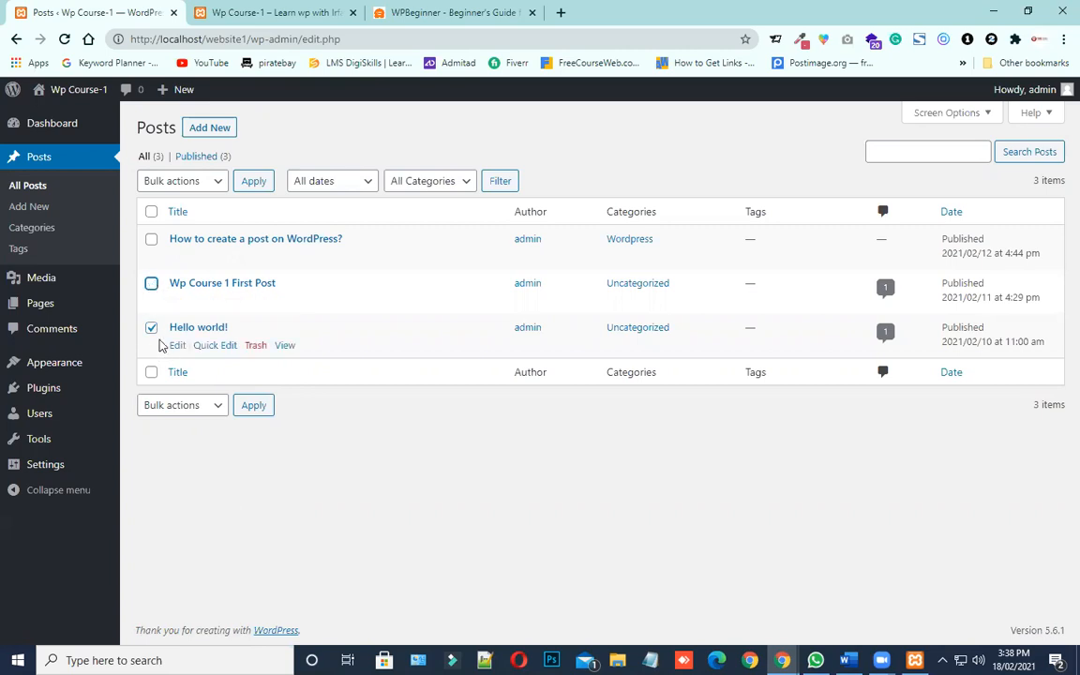
left_click(215, 182)
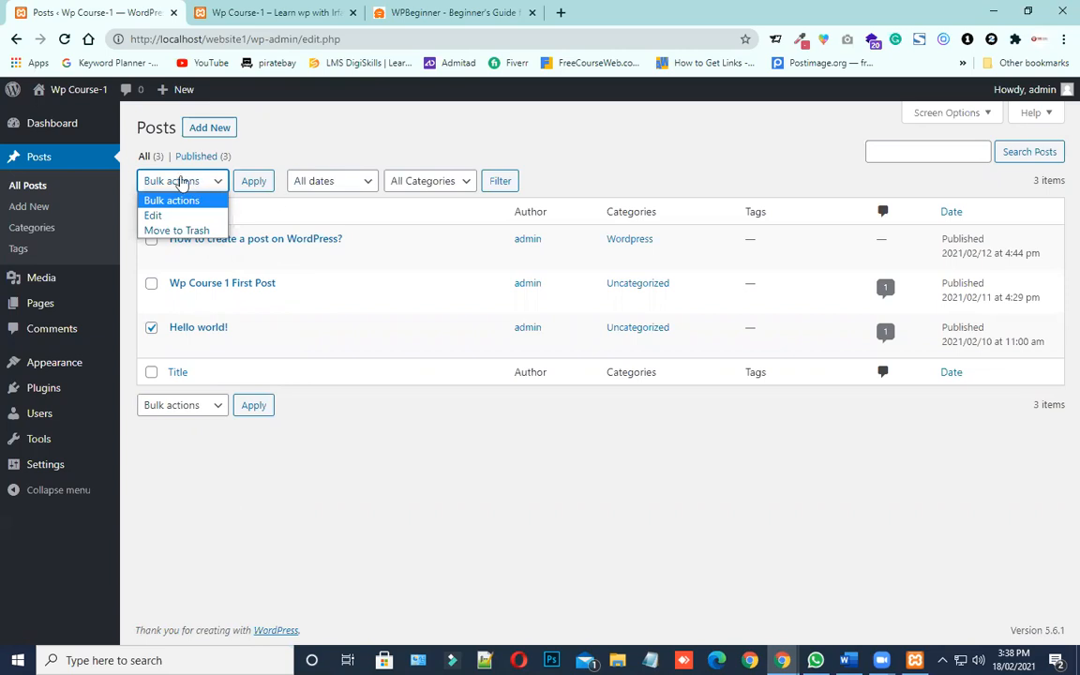
left_click(166, 233)
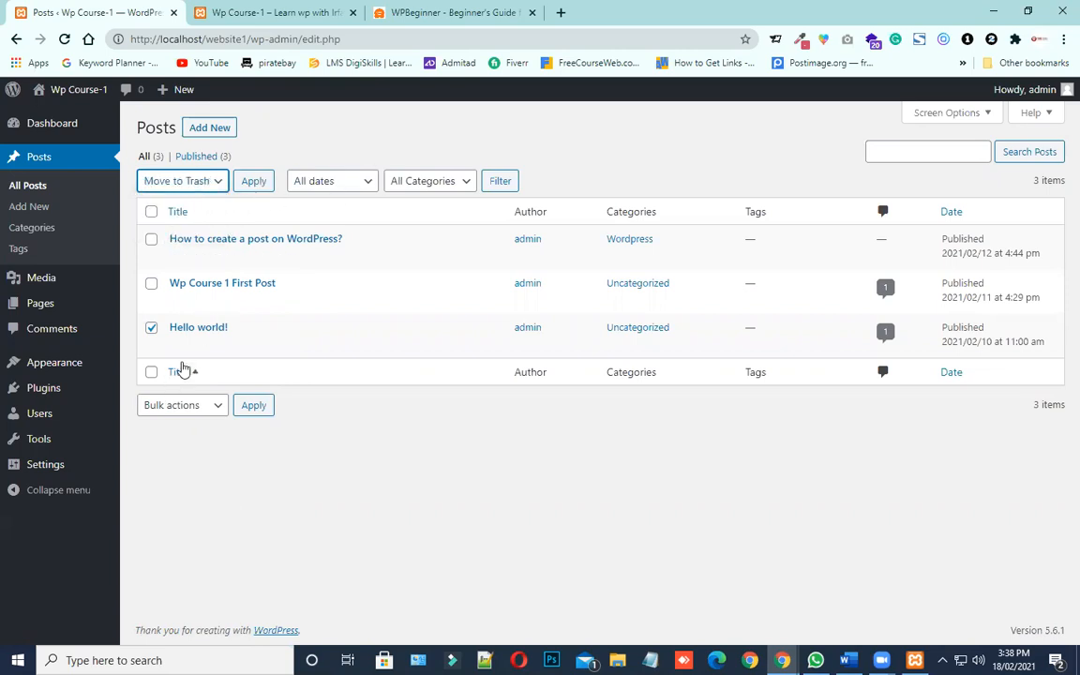
left_click(256, 346)
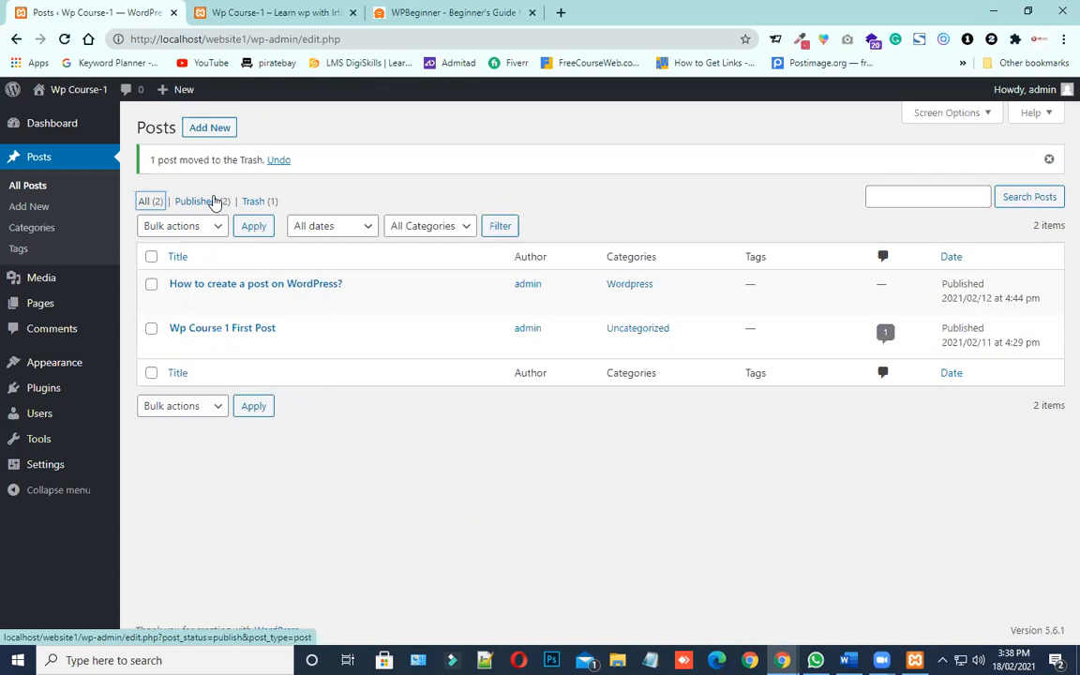
Open the new post editor in a separate tab and title the post "This is a draft post"
right_click(210, 129)
left_click(225, 135)
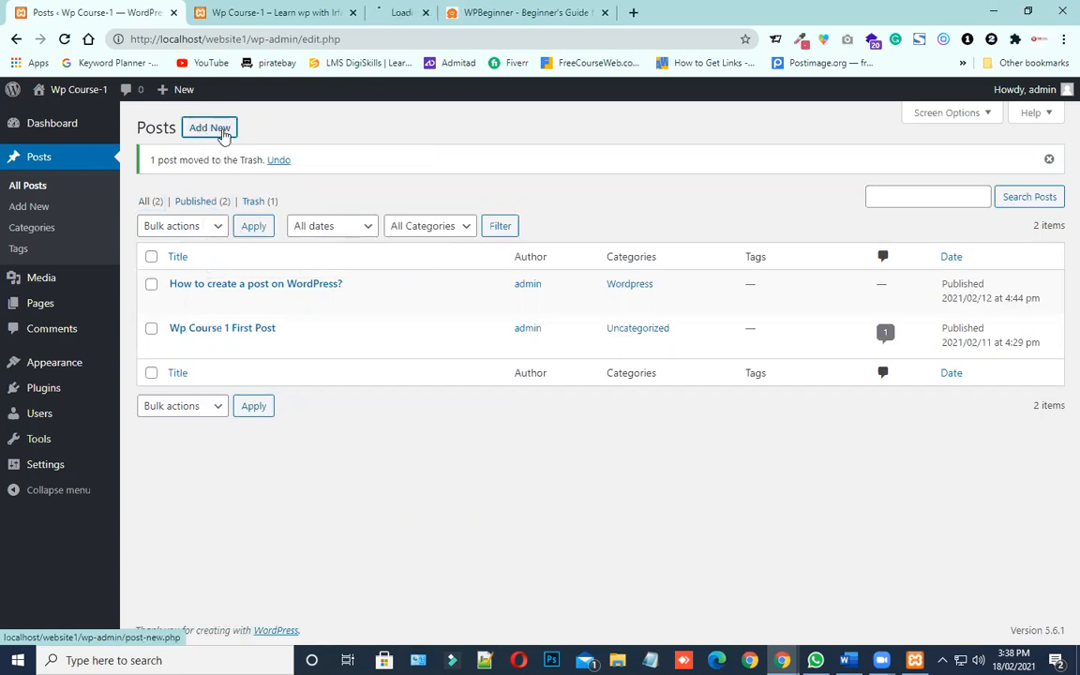
left_click(499, 8)
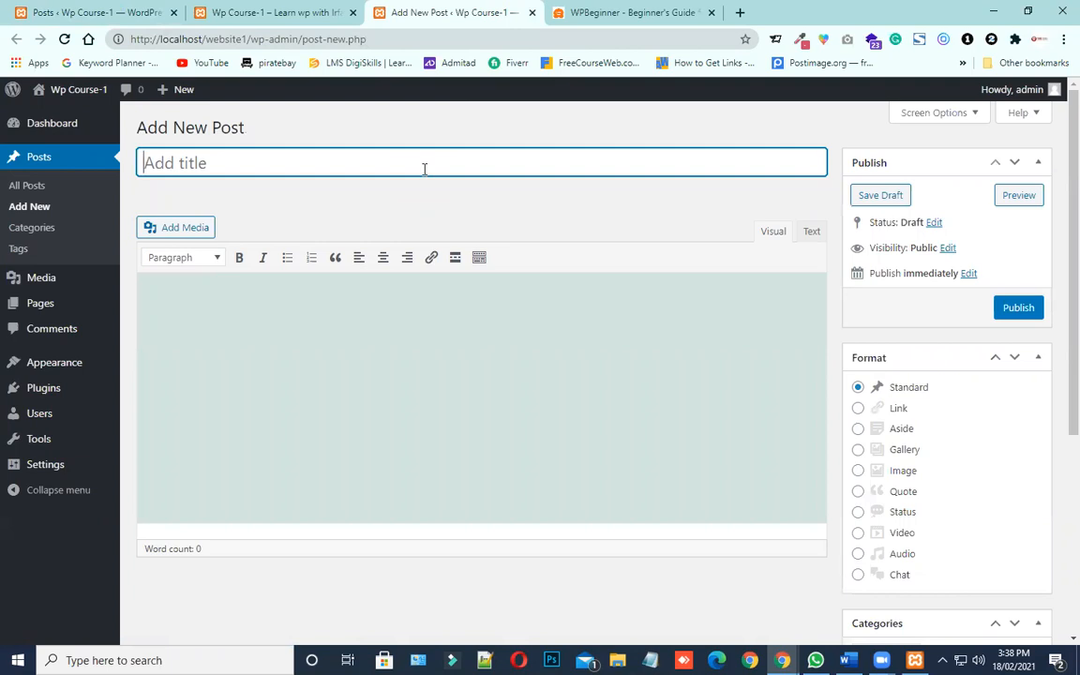
type("This is a draft post")
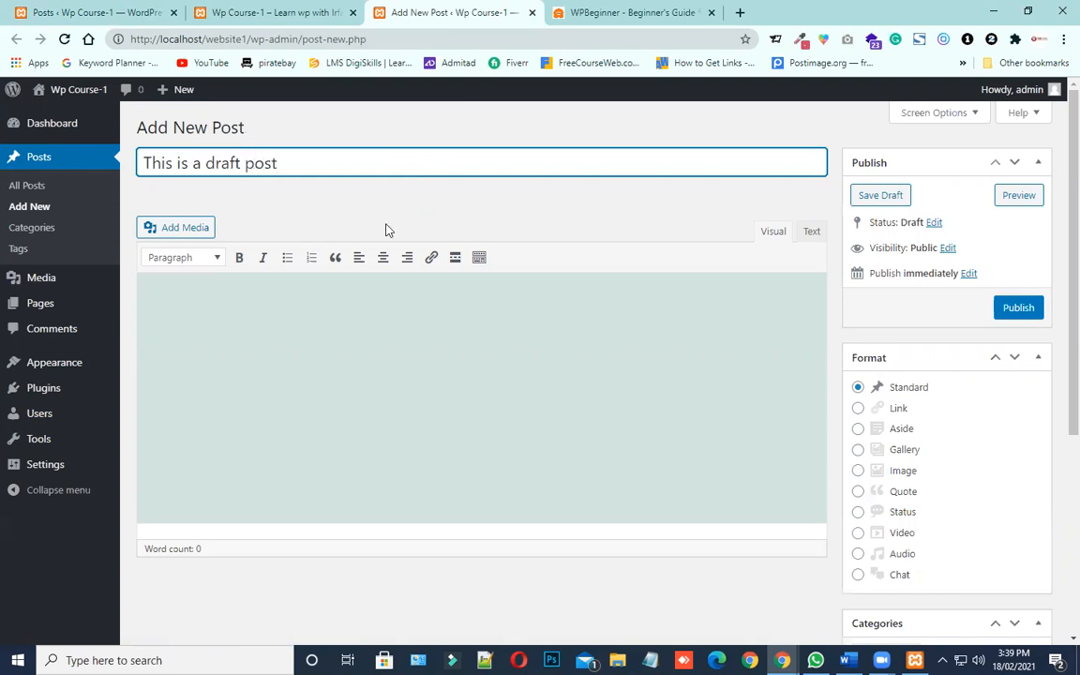
Enter "hello" as the body text of the new post and save it as a draft
left_click(330, 364)
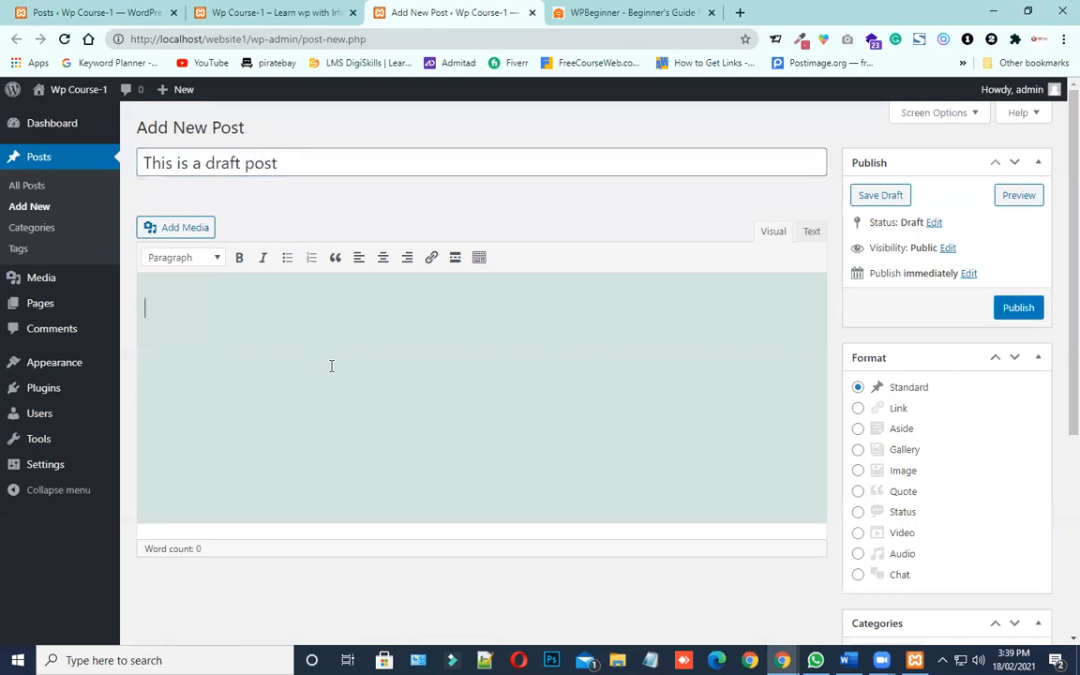
type("G")
type("he")
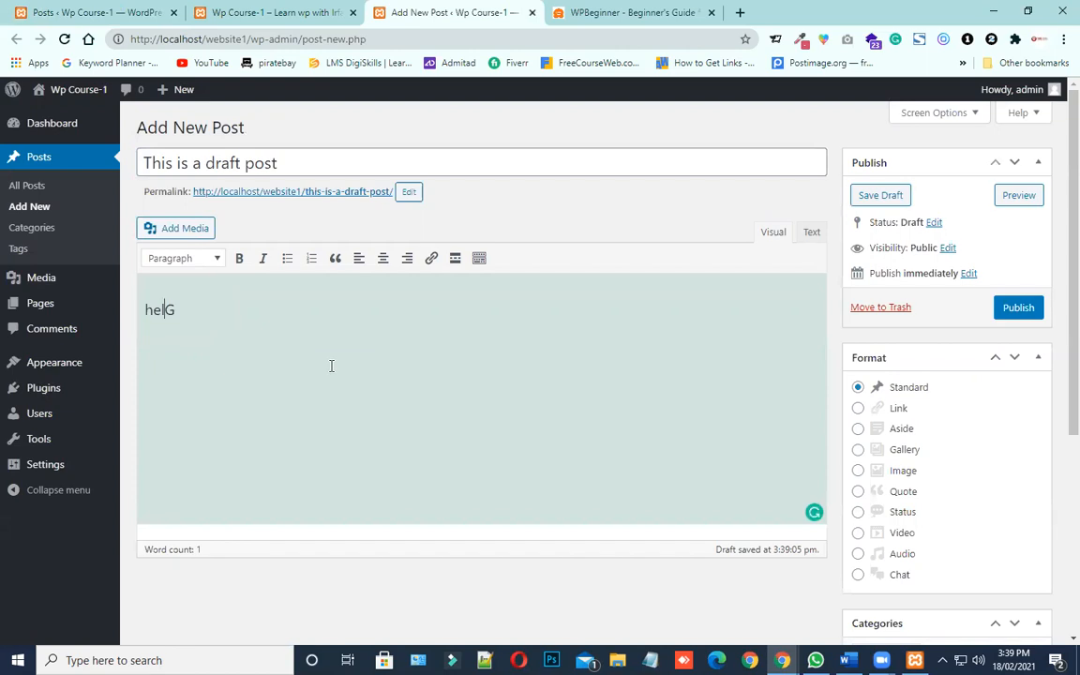
type("llo")
left_click_drag(884, 247, 939, 248)
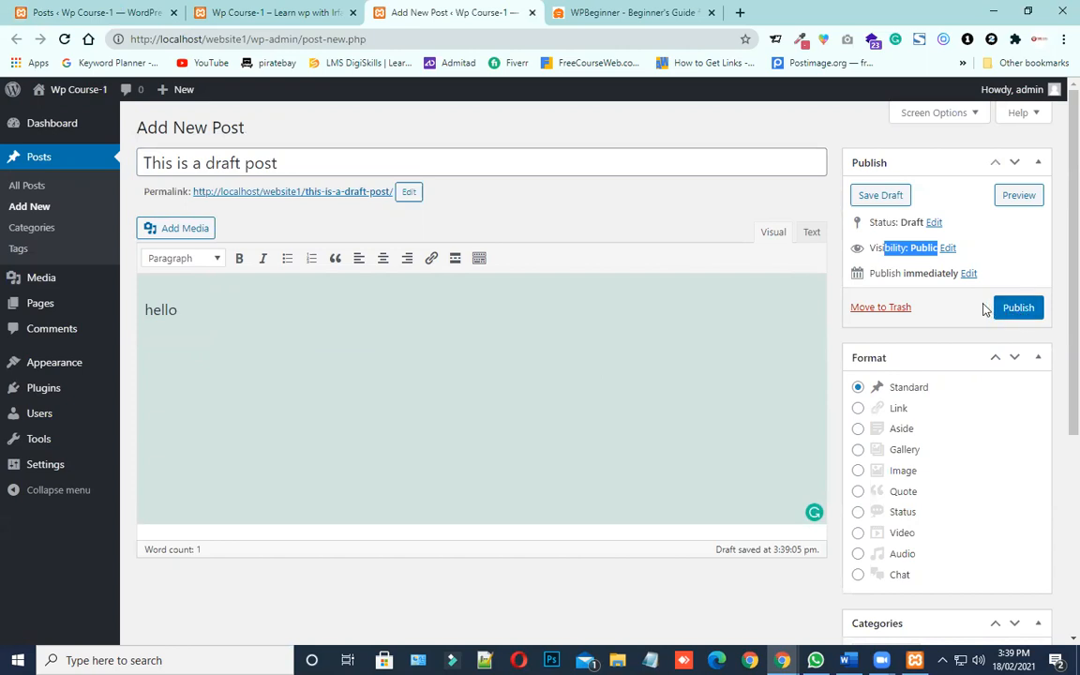
left_click(880, 195)
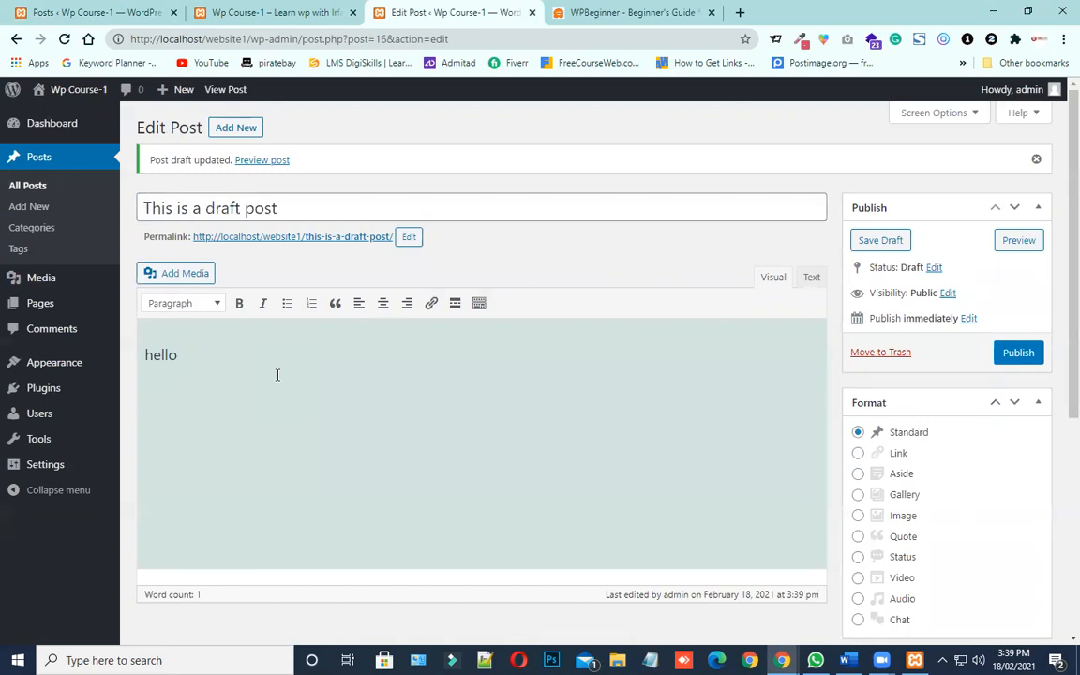
Reload the site's front page and examine its posts and recent posts to check whether the draft is listed
scroll(335, 347, "down", 3)
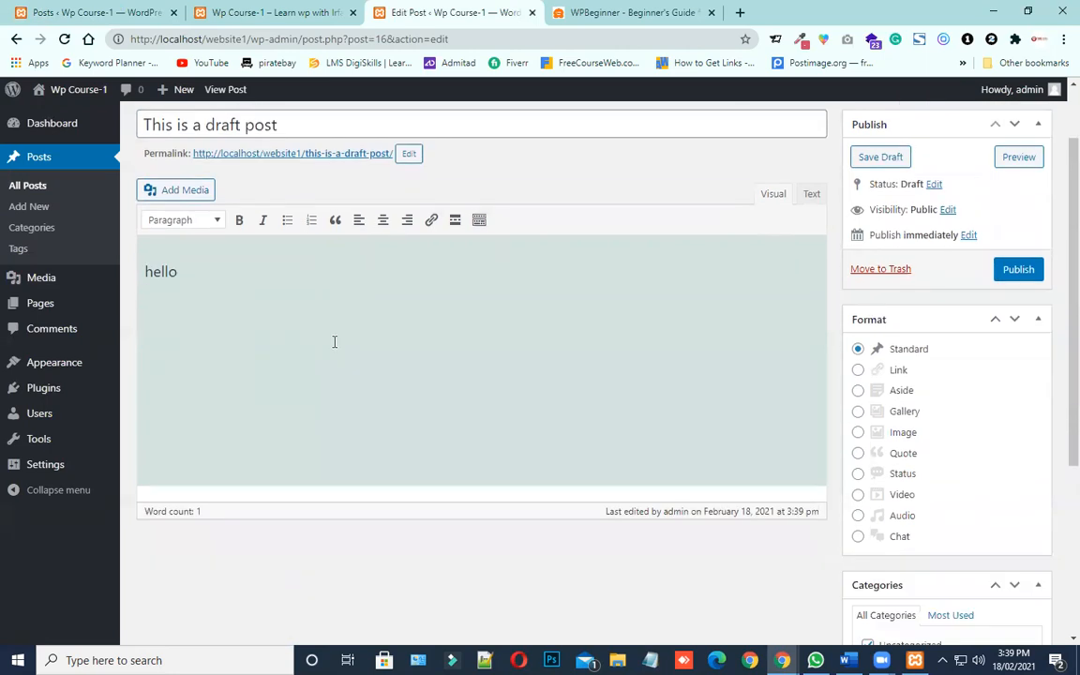
scroll(335, 354, "down", 1)
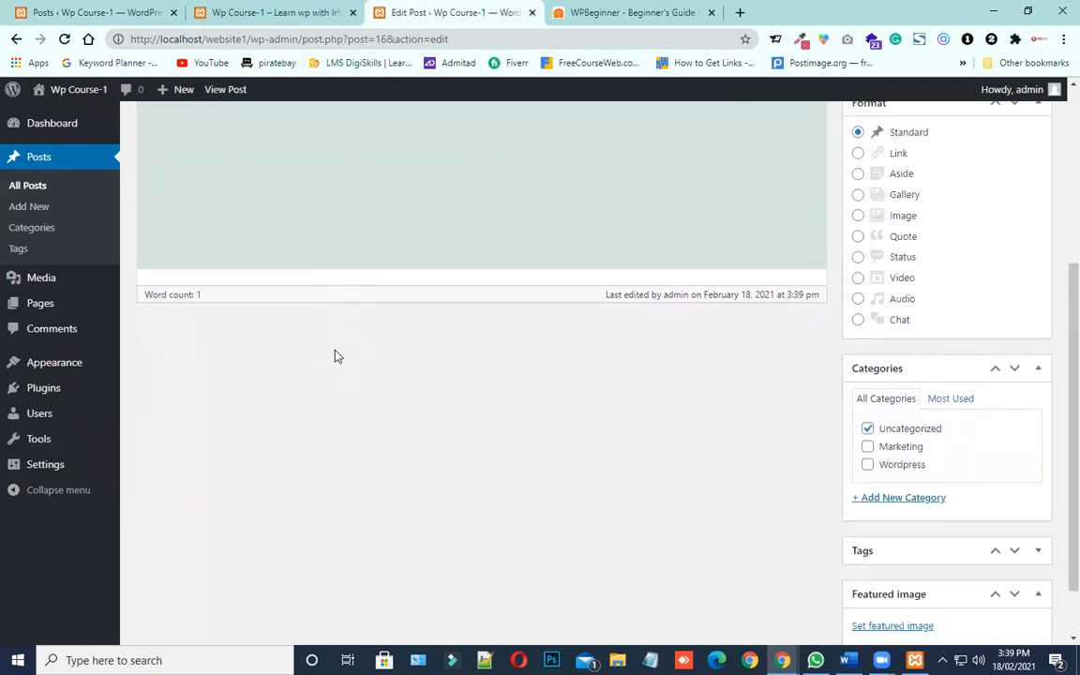
scroll(335, 356, "up", 4)
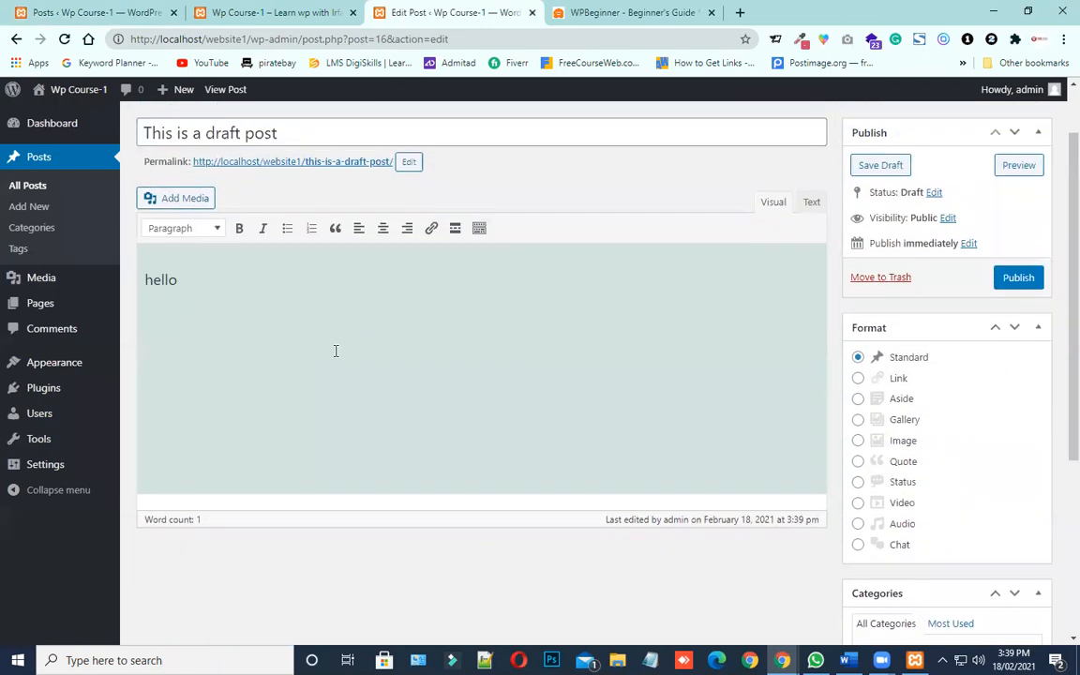
left_click(255, 12)
scroll(321, 233, "up", 10)
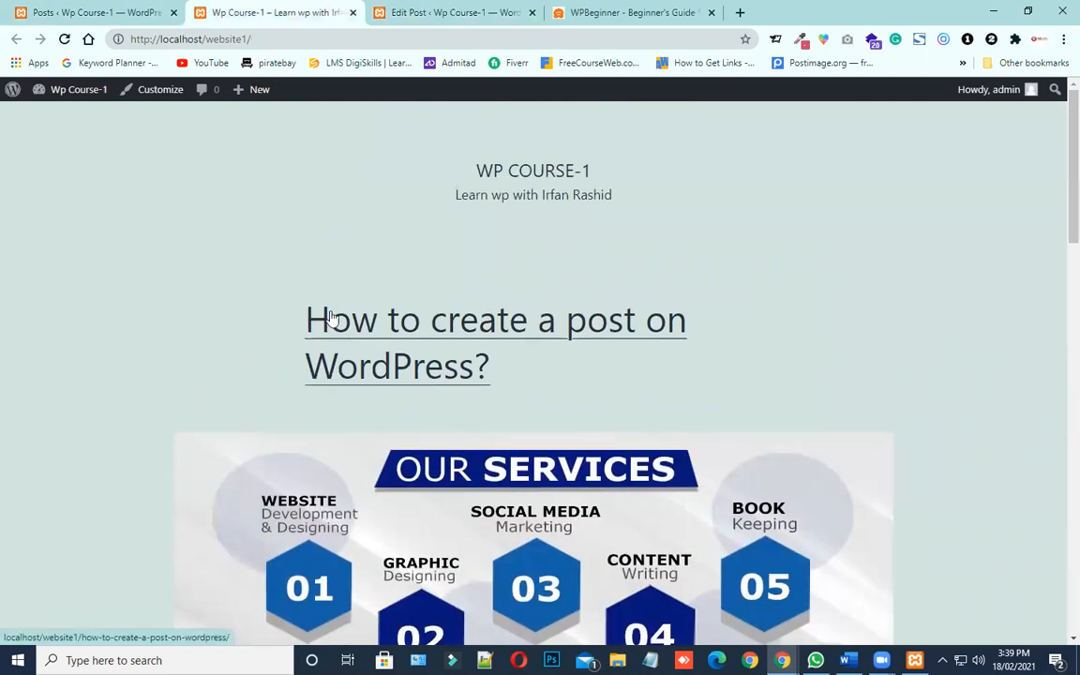
left_click_drag(288, 96, 305, 114)
left_click(909, 160)
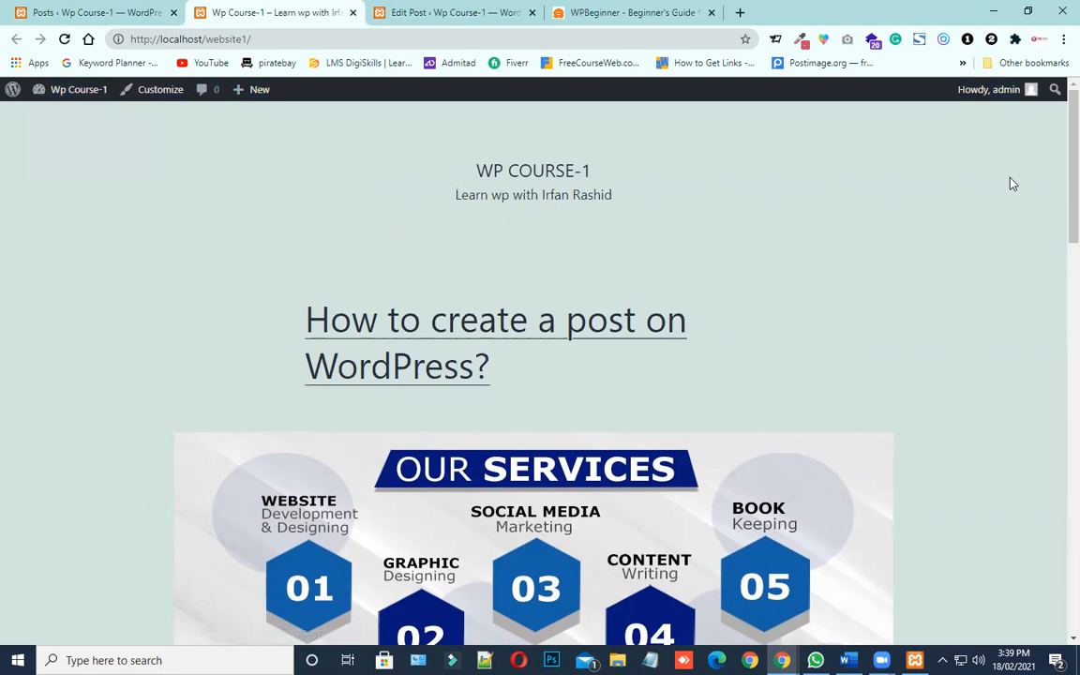
left_click(65, 39)
left_click_drag(548, 379, 293, 311)
scroll(300, 315, "down", 7)
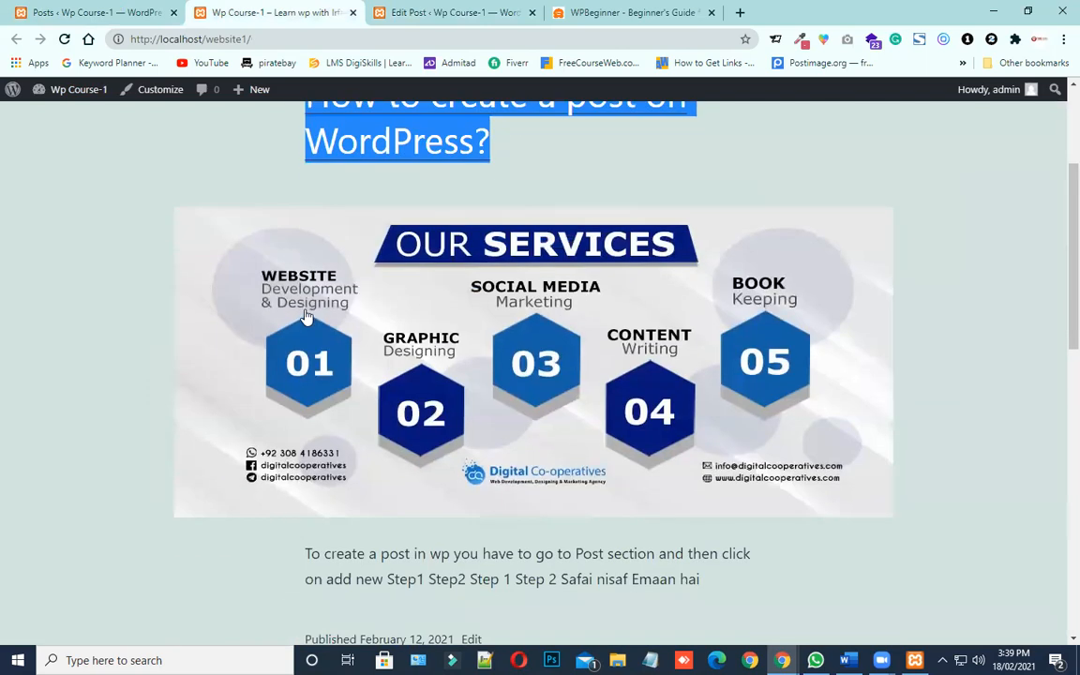
scroll(307, 314, "down", 3)
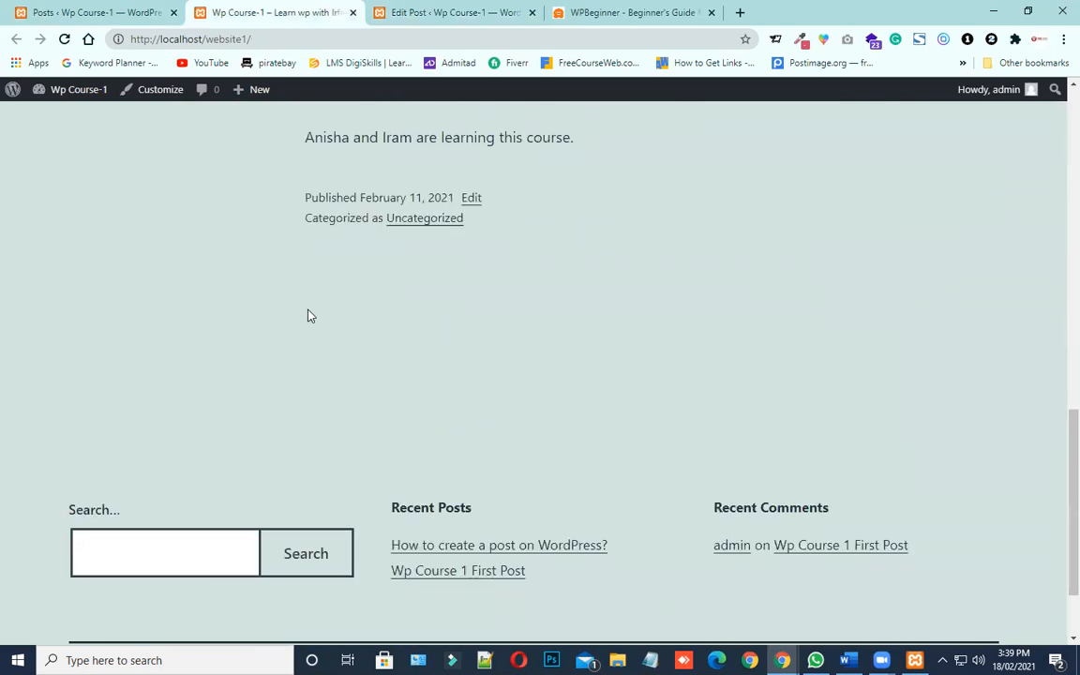
scroll(306, 313, "up", 3)
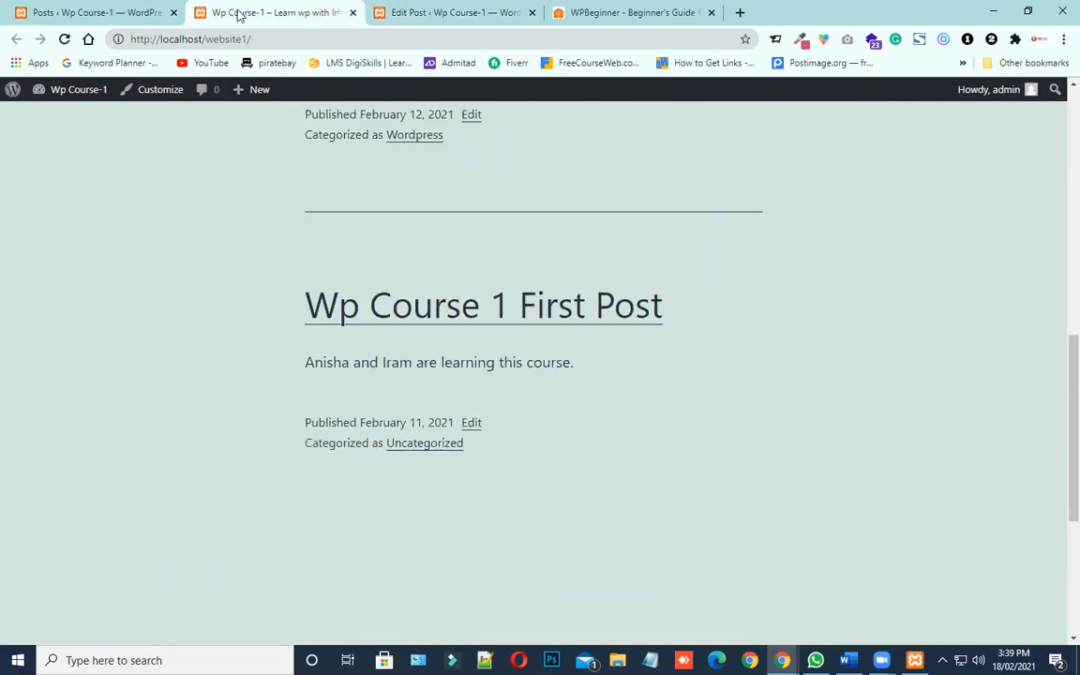
Reload the admin Posts list, examine the draft label of "This is a draft post" and list all posts
left_click(140, 12)
left_click(64, 38)
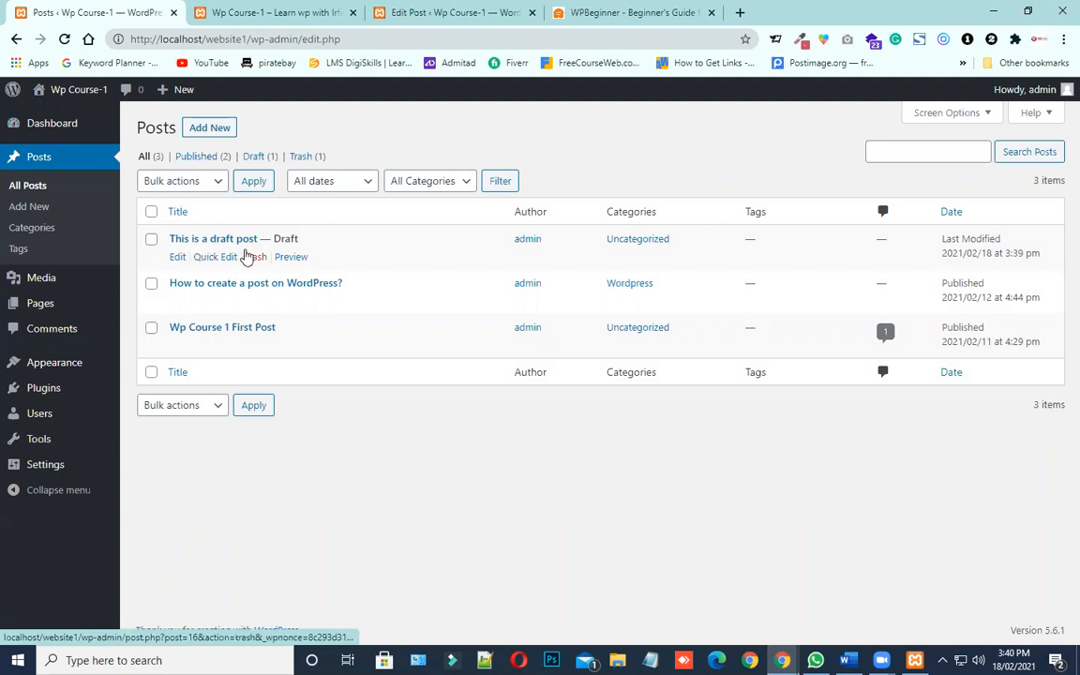
left_click_drag(306, 234, 271, 233)
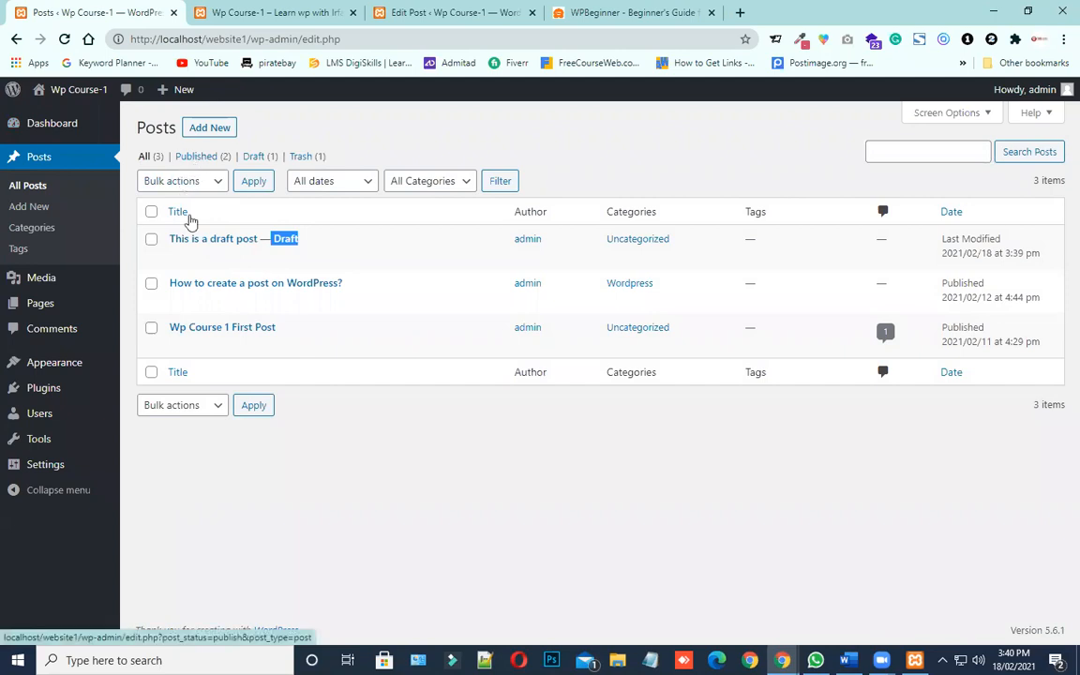
left_click(145, 157)
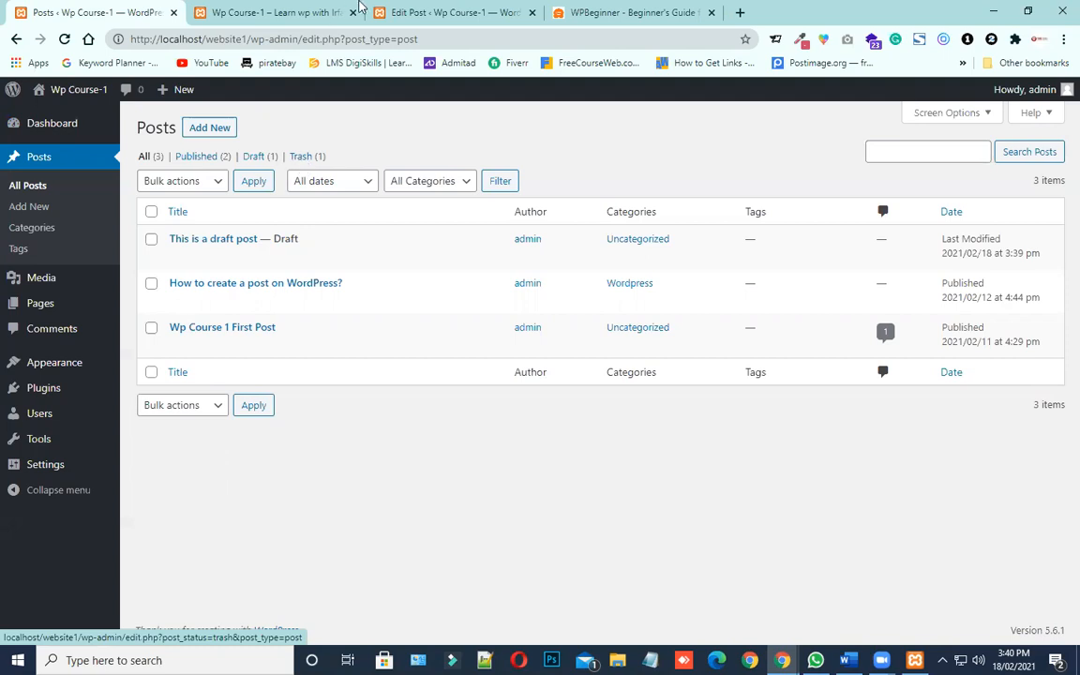
Extend the body of the draft post to read "hello Lorem! This is dummy post."
left_click(427, 12)
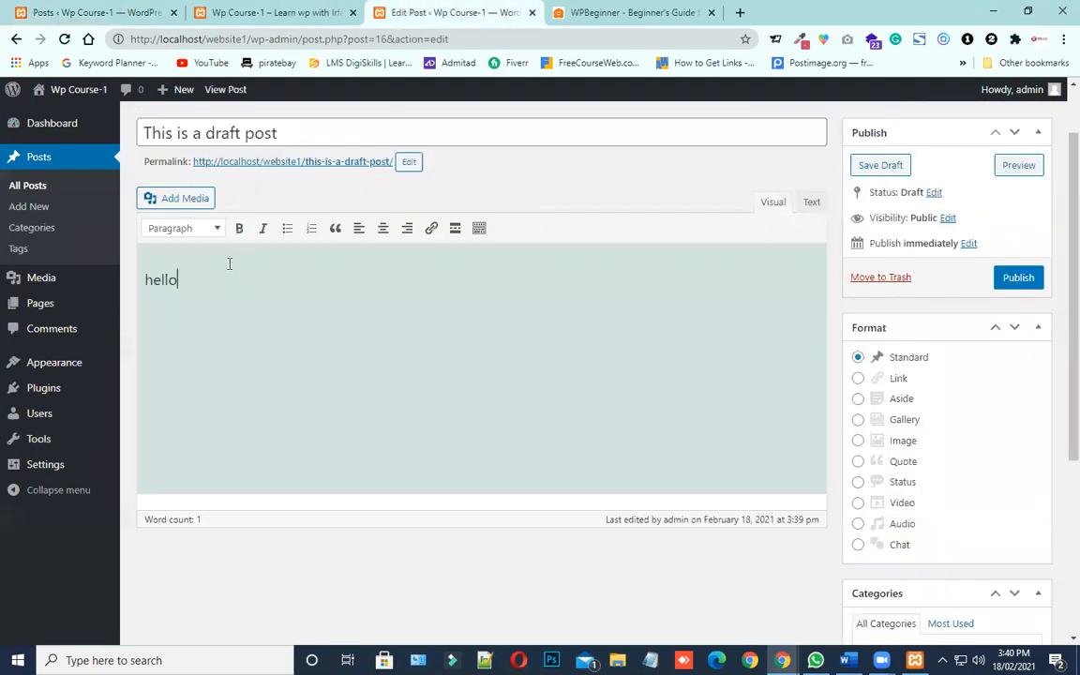
type("Lorem1")
key("BackSpace")
type("!")
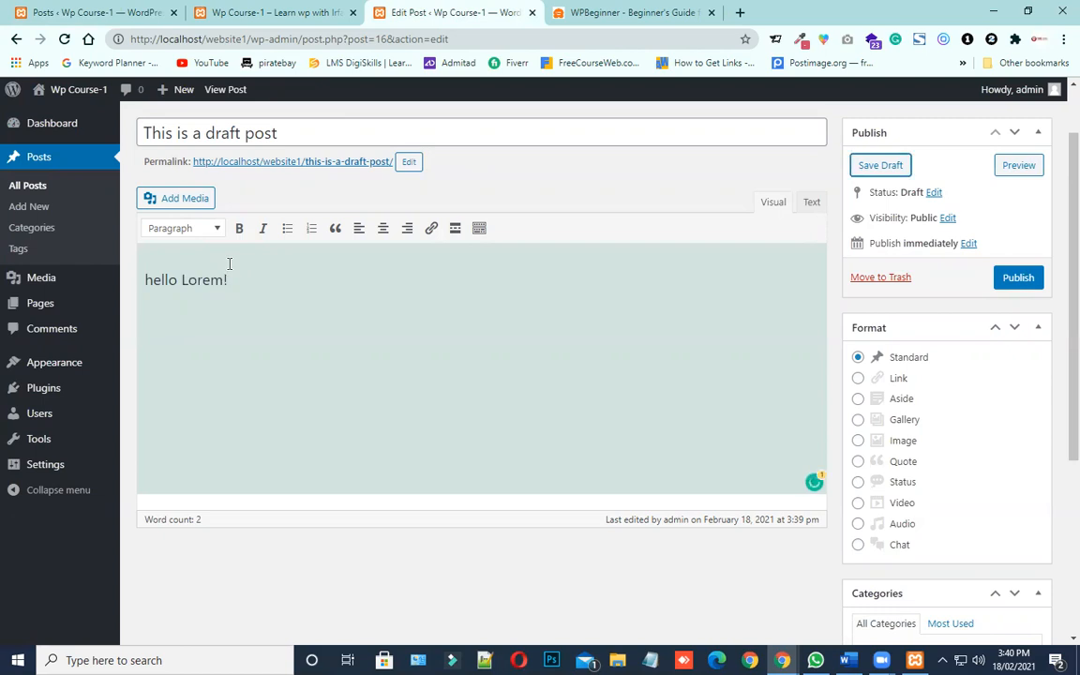
type("This is dummy po")
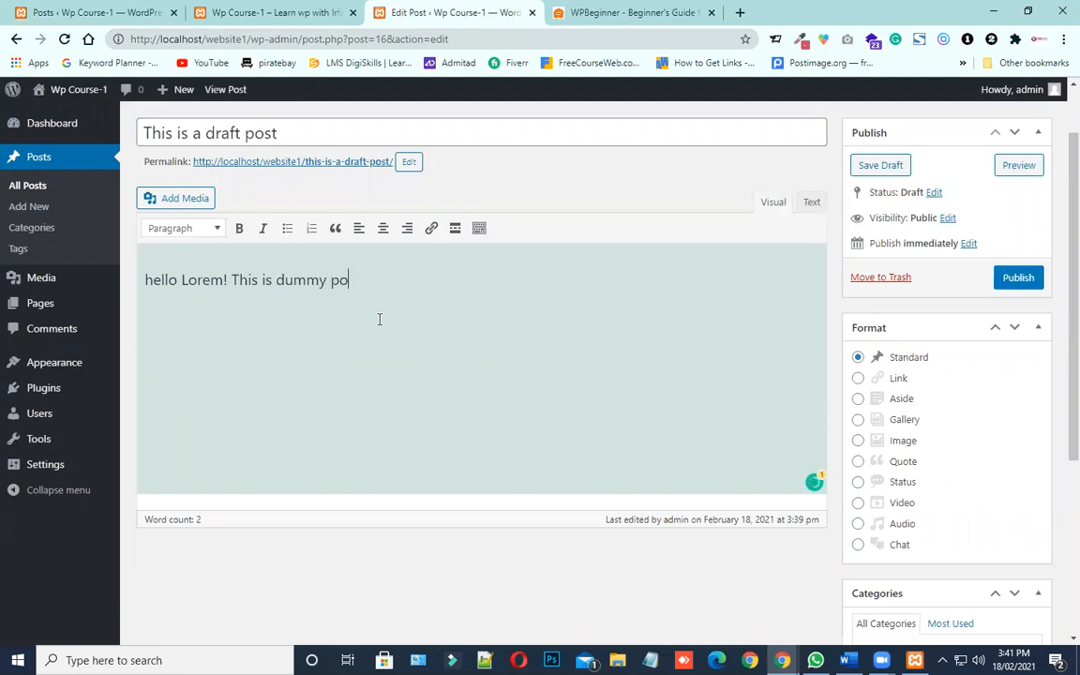
type("st.")
Copy the sentence "hello Lorem! This is dummy post." and repeat it until the first paragraph holds nine copies
left_click_drag(370, 279, 141, 280)
key("ctrl+c")
left_click(427, 287)
key("ctrl+v")
key("ctrl+v")
key("ctrl+v")
key("ctrl+v")
key("ctrl+v")
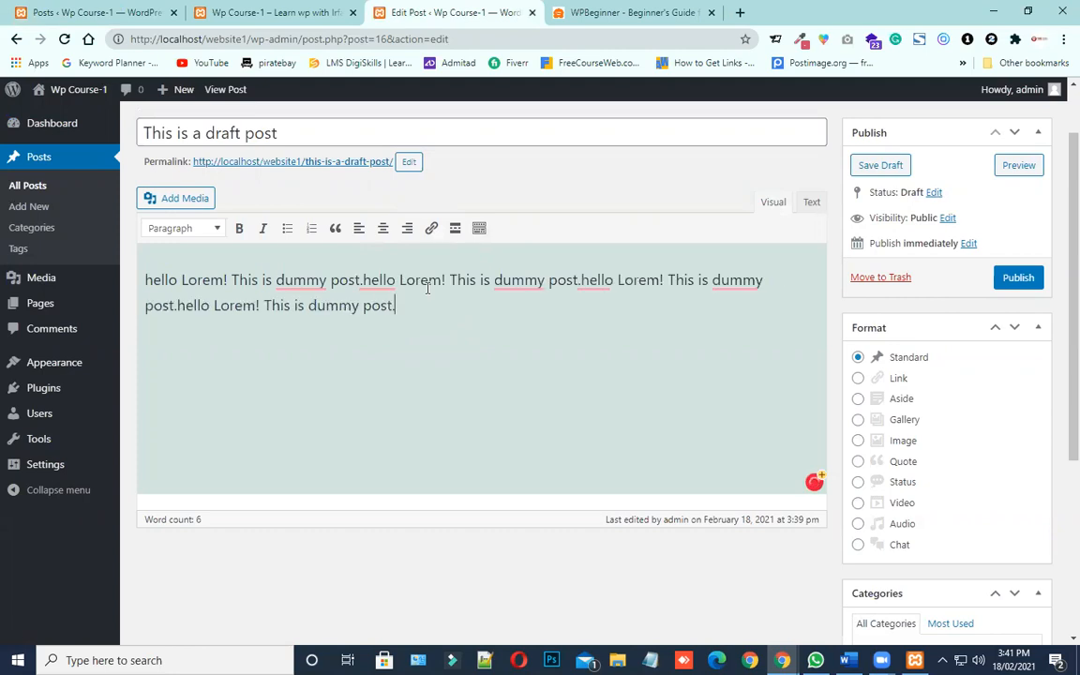
key("ctrl+v")
key("ctrl+v")
key("ctrl+v")
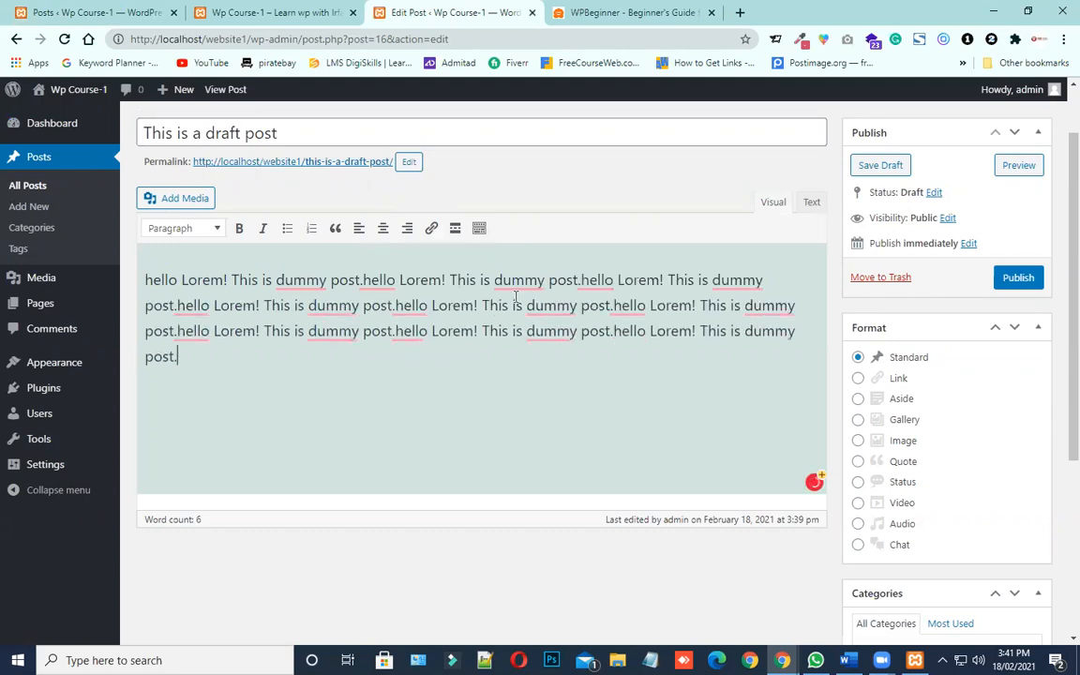
Copy the whole dummy paragraph and paste it four times in a new paragraph below it
left_click_drag(198, 356, 112, 252)
key("ctrl+c")
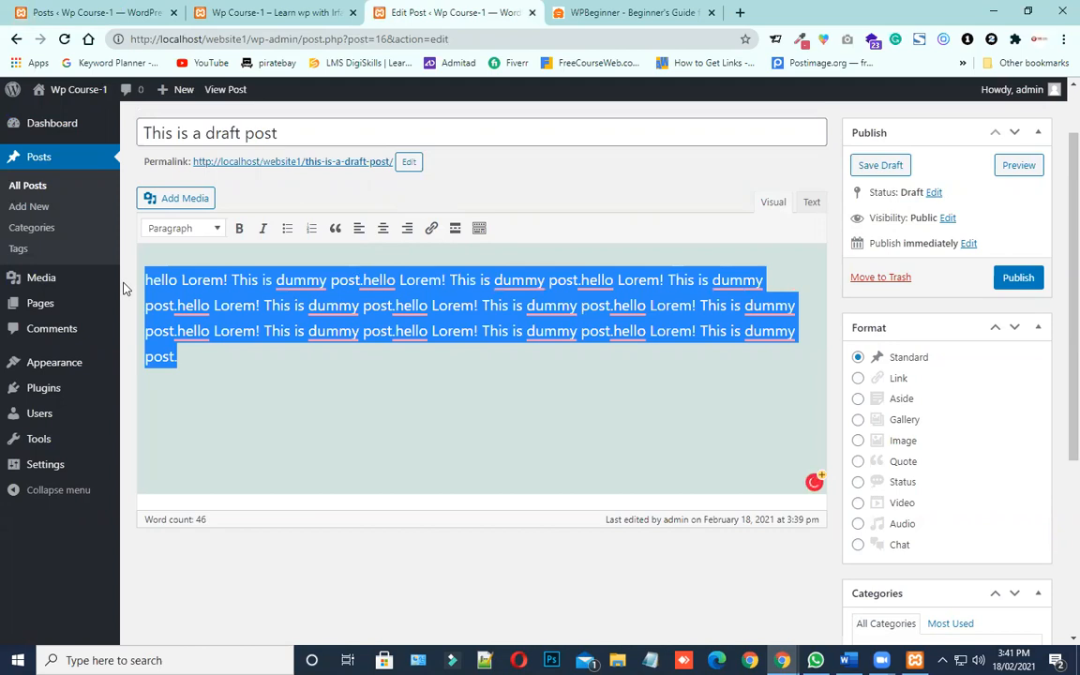
left_click(239, 356)
key("Return")
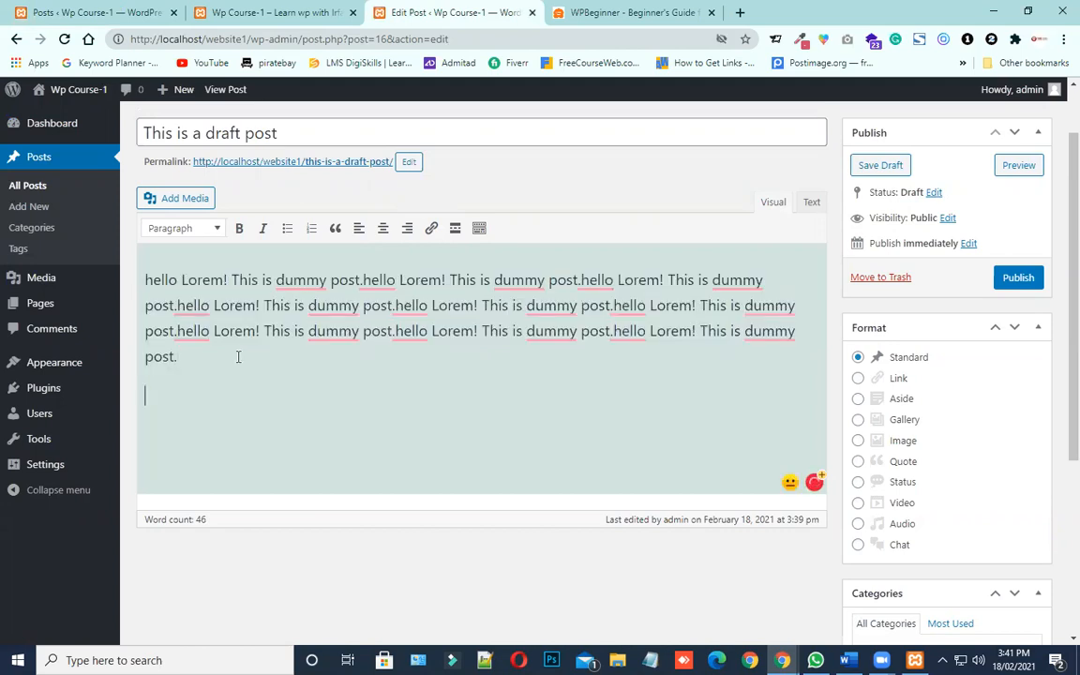
key("ctrl+v")
key("ctrl+v")
key("ctrl+v")
key("ctrl+v")
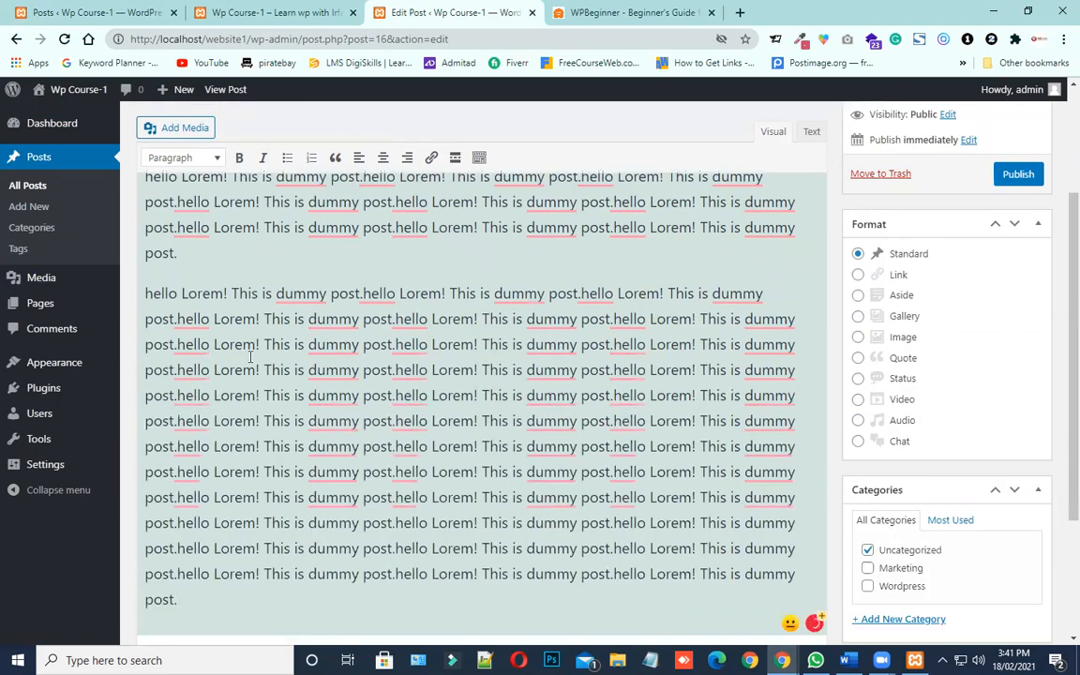
scroll(237, 355, "up", 3)
scroll(394, 450, "down", 2)
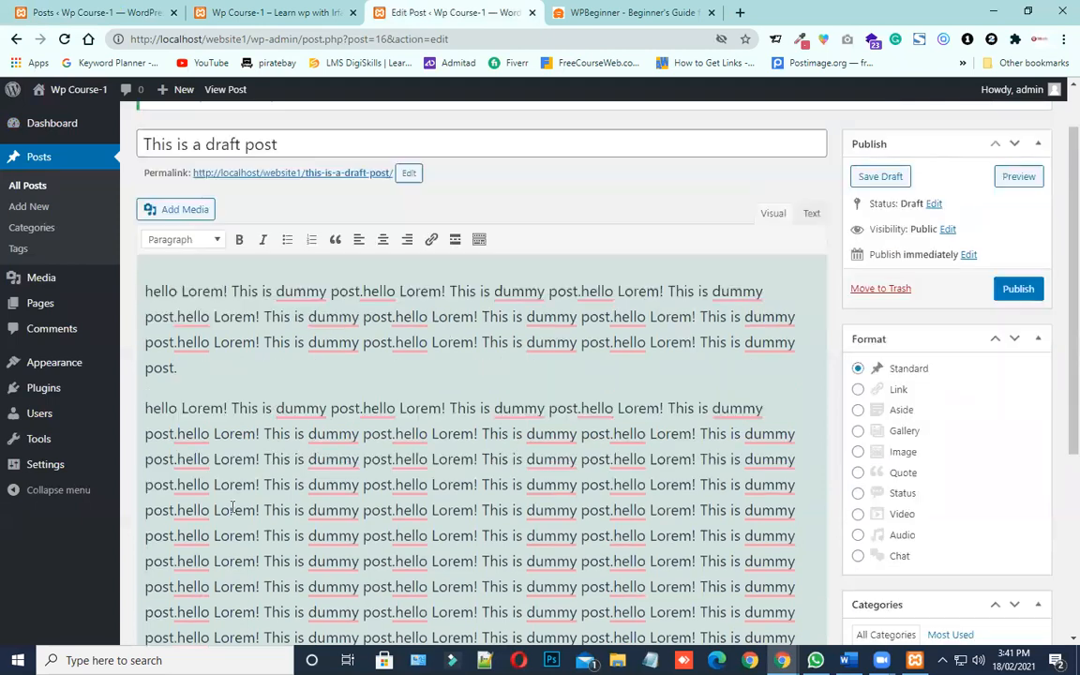
Split the long second paragraph with a break before a "hello" midway through it, and save the draft
mouse_move(396, 476)
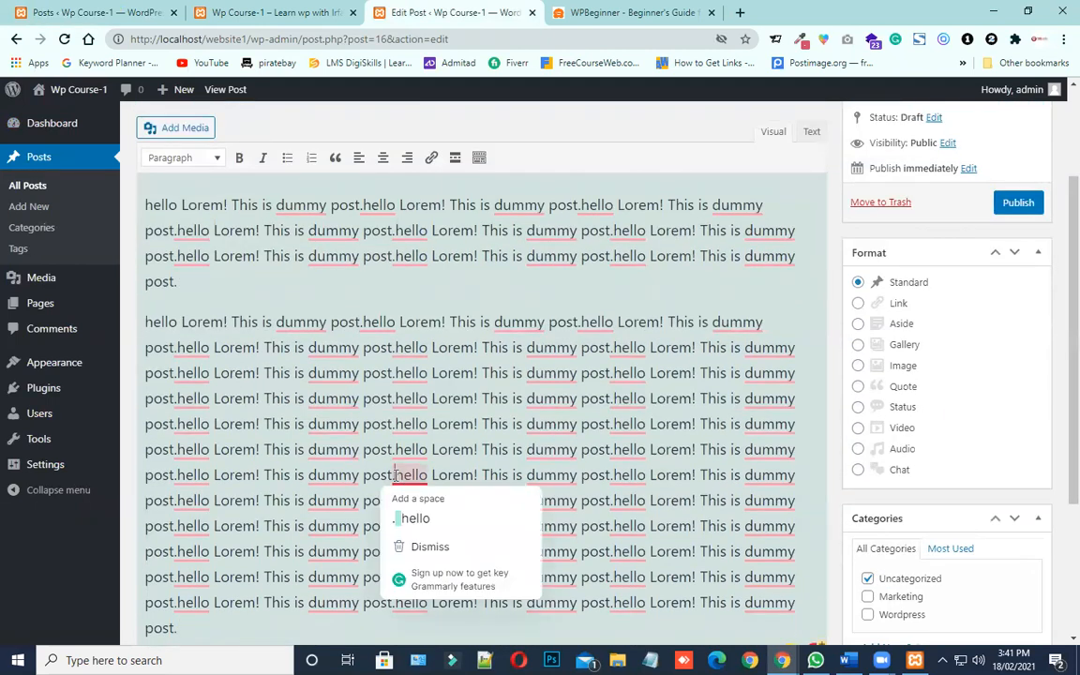
key("Return")
key("ctrl+s")
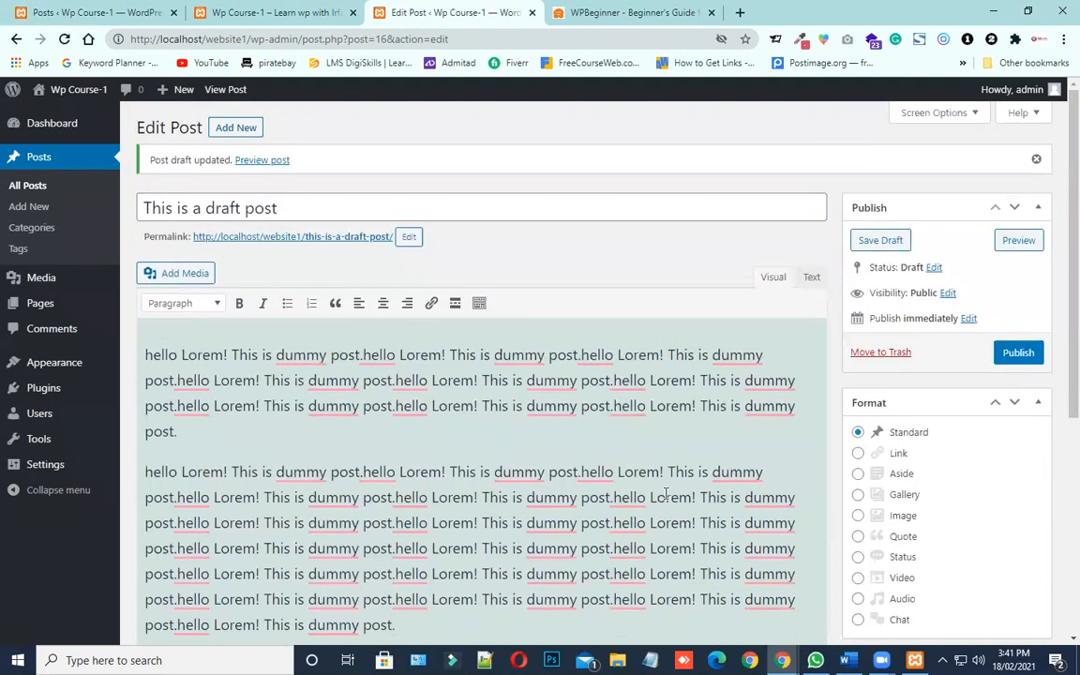
Save the draft post and check its revision entries below the body text
scroll(696, 450, "down", 3)
scroll(747, 398, "up", 3)
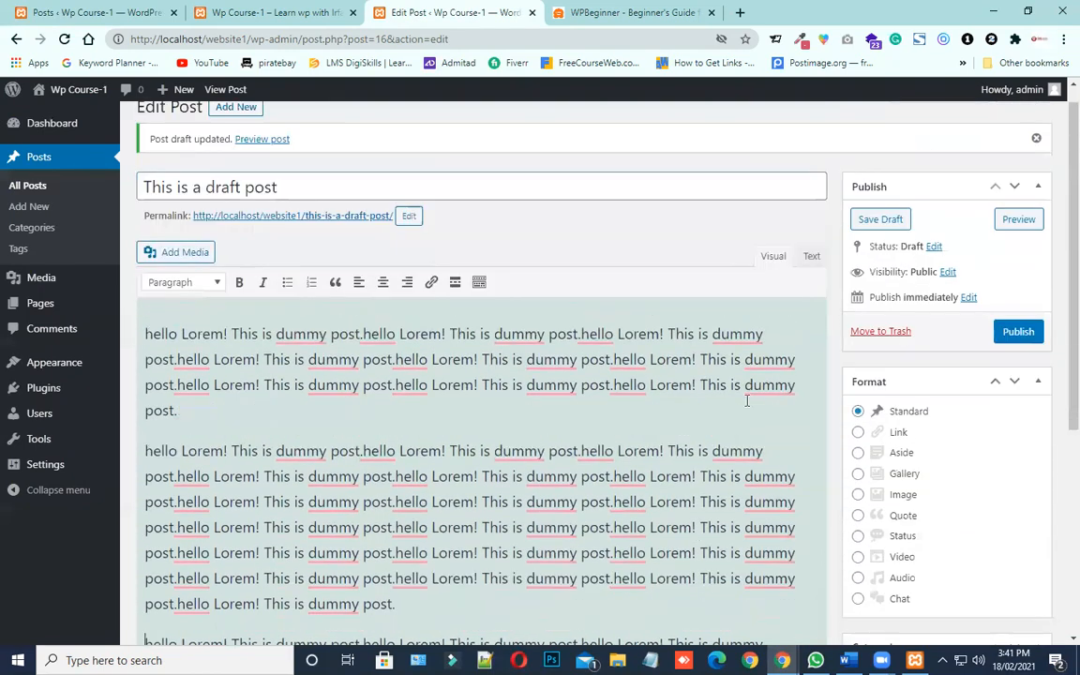
left_click(889, 240)
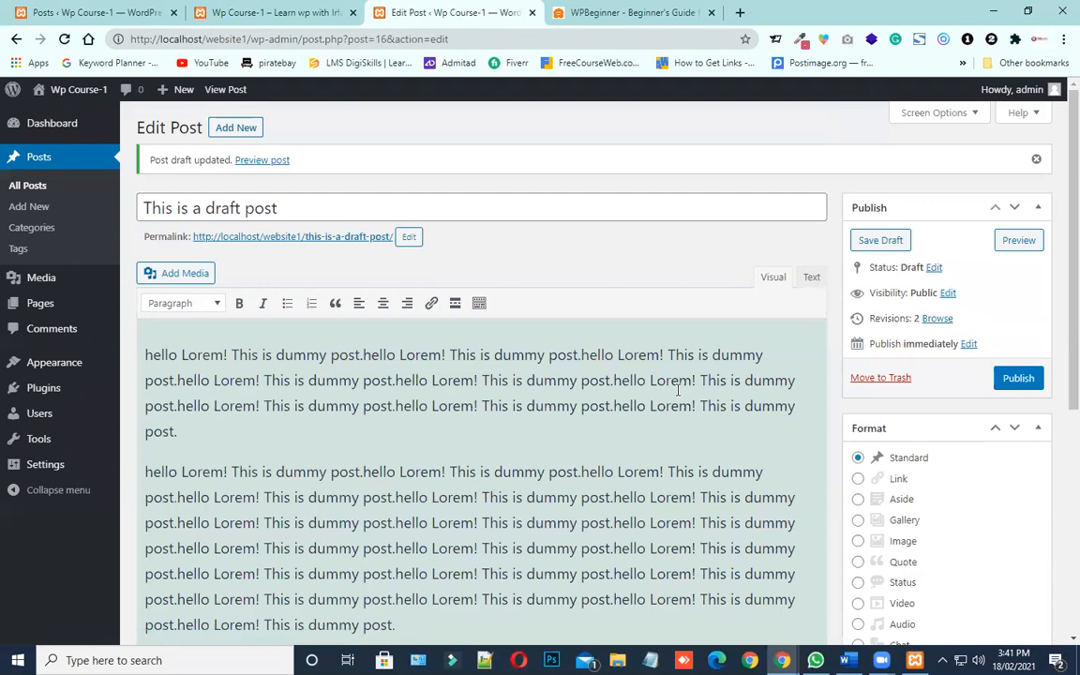
scroll(632, 385, "down", 5)
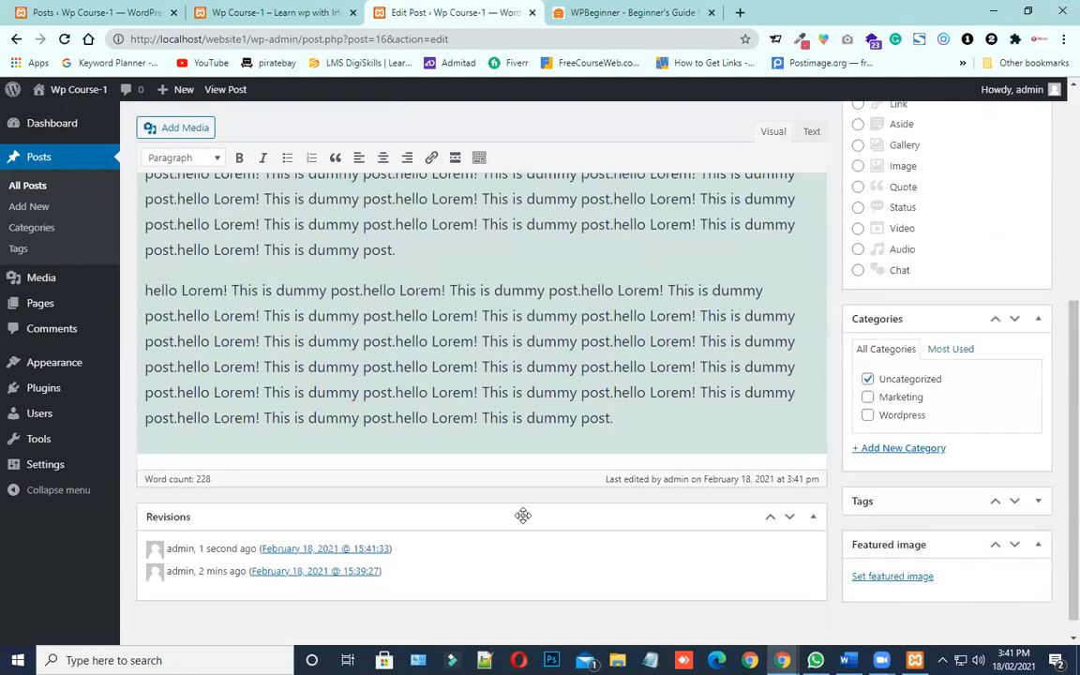
scroll(437, 351, "up", 5)
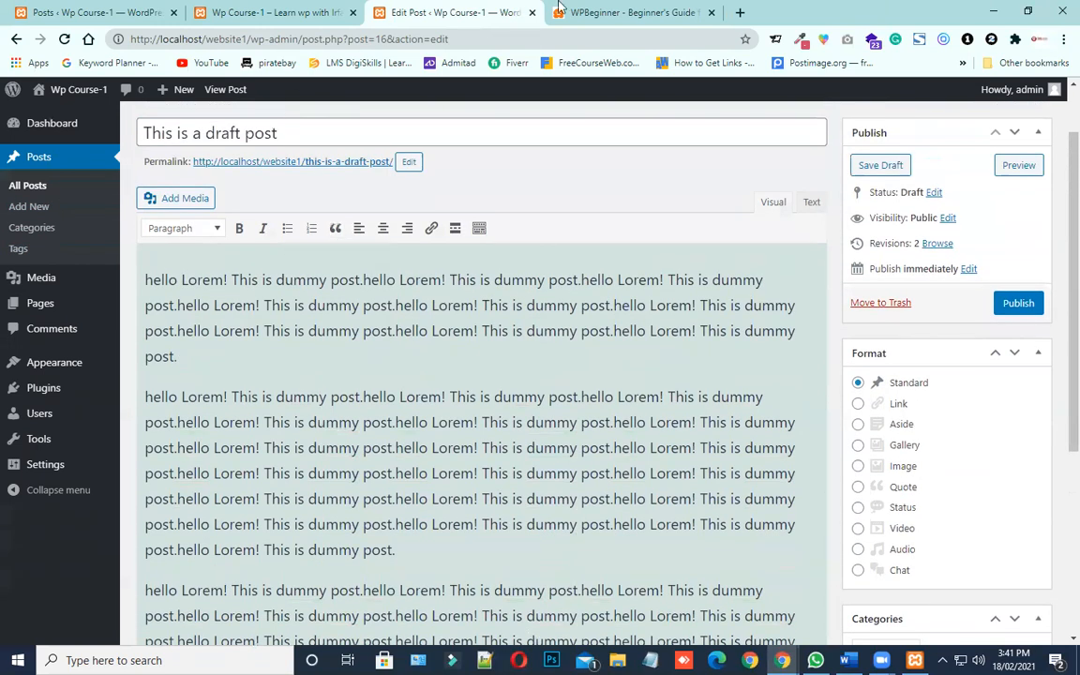
Close the draft post's editor and reload the list of all posts
left_click(532, 12)
left_click(153, 6)
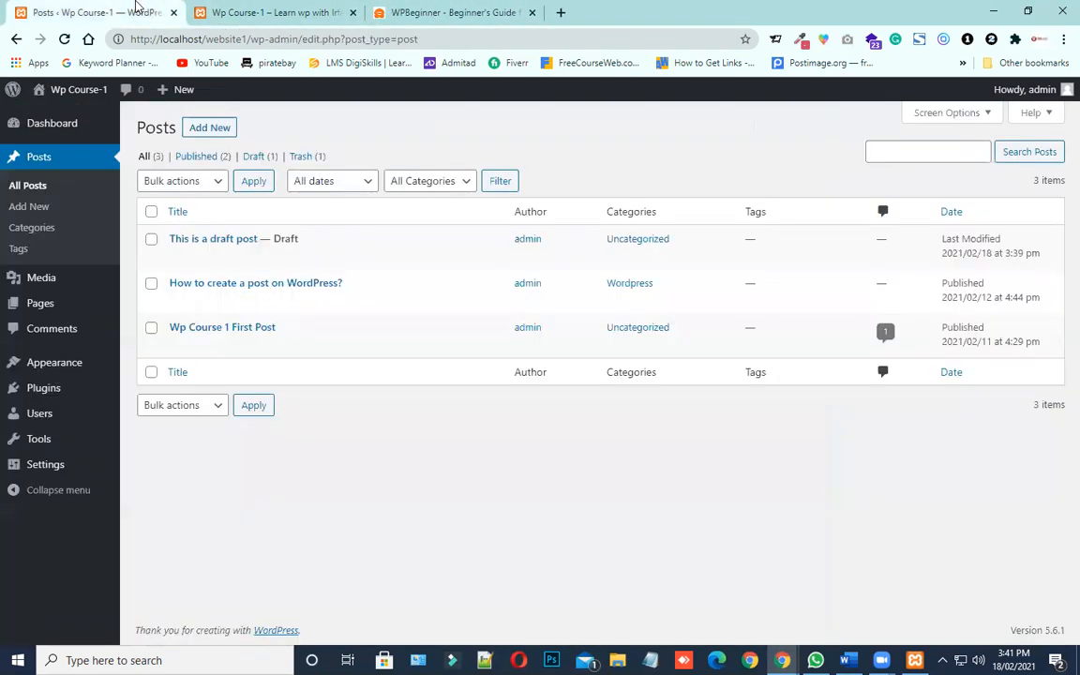
left_click(65, 38)
Look through the posts on the site's front page and return to the posts list
left_click(272, 13)
scroll(525, 451, "up", 6)
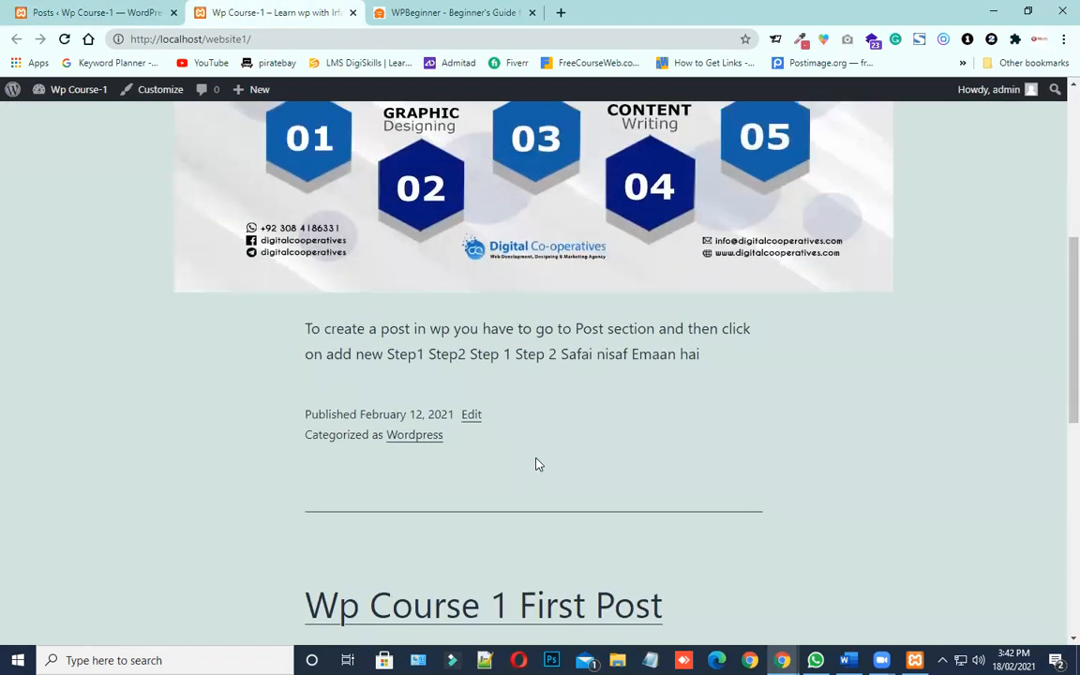
left_click(165, 8)
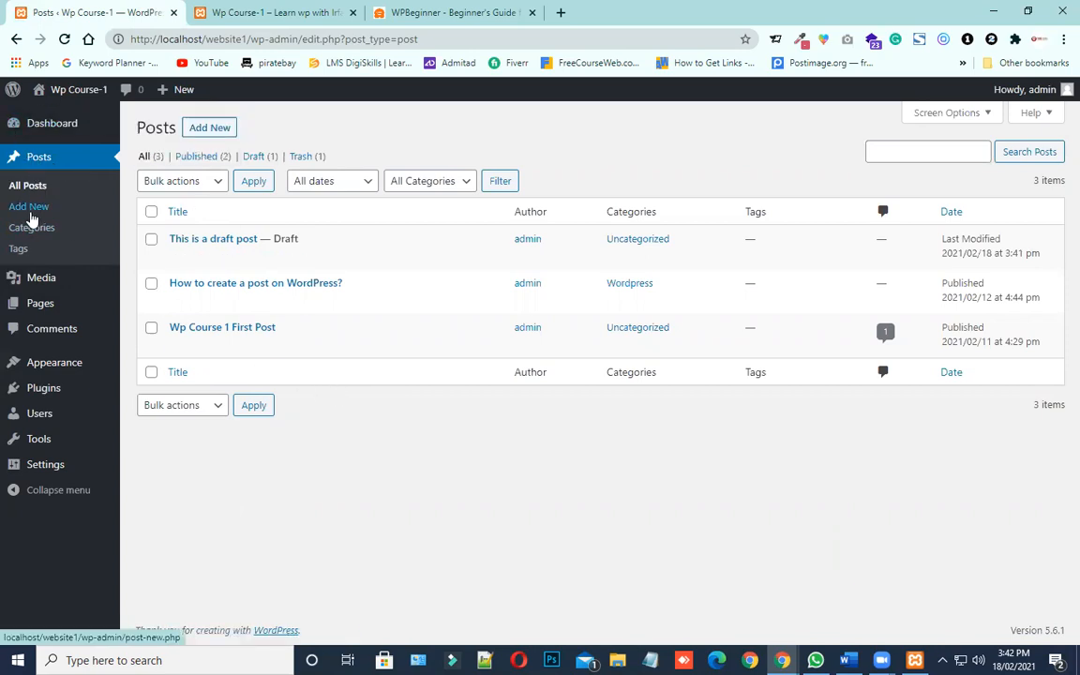
Open the post categories page and enter Health as the name for a new category
left_click_drag(62, 228, 44, 231)
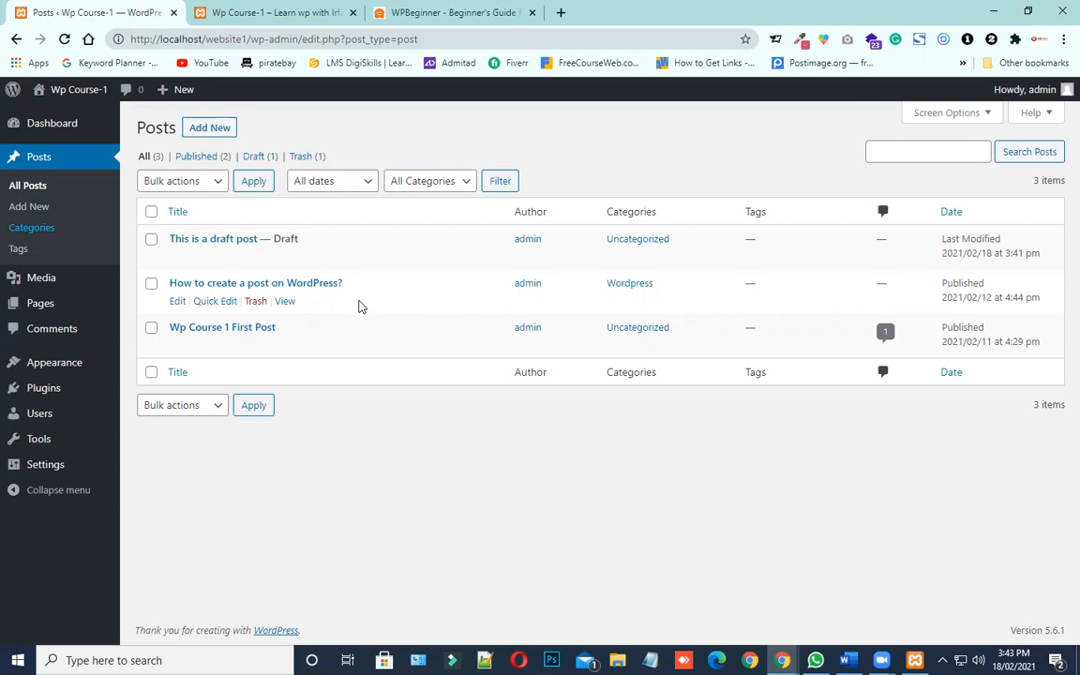
left_click(38, 234)
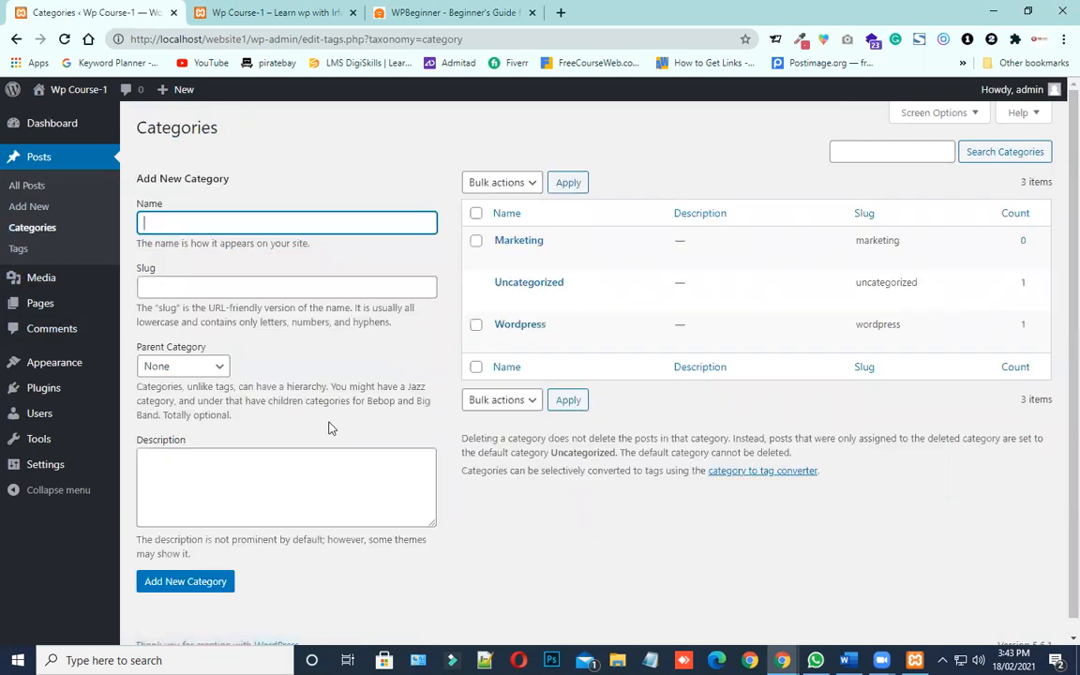
left_click_drag(553, 242, 492, 244)
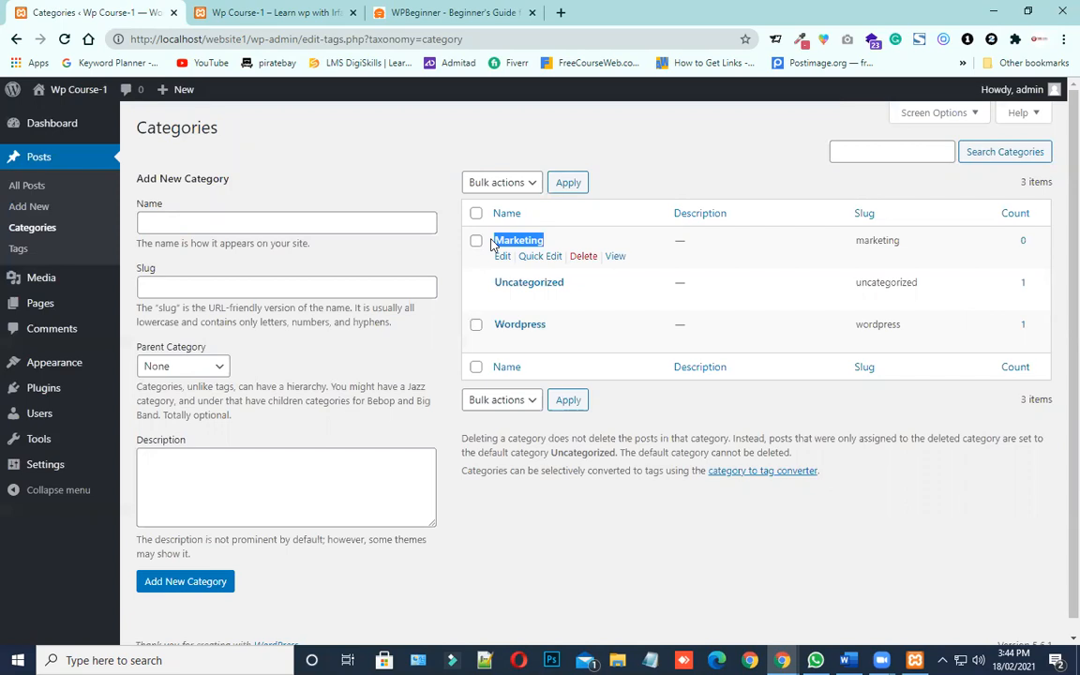
left_click(364, 233)
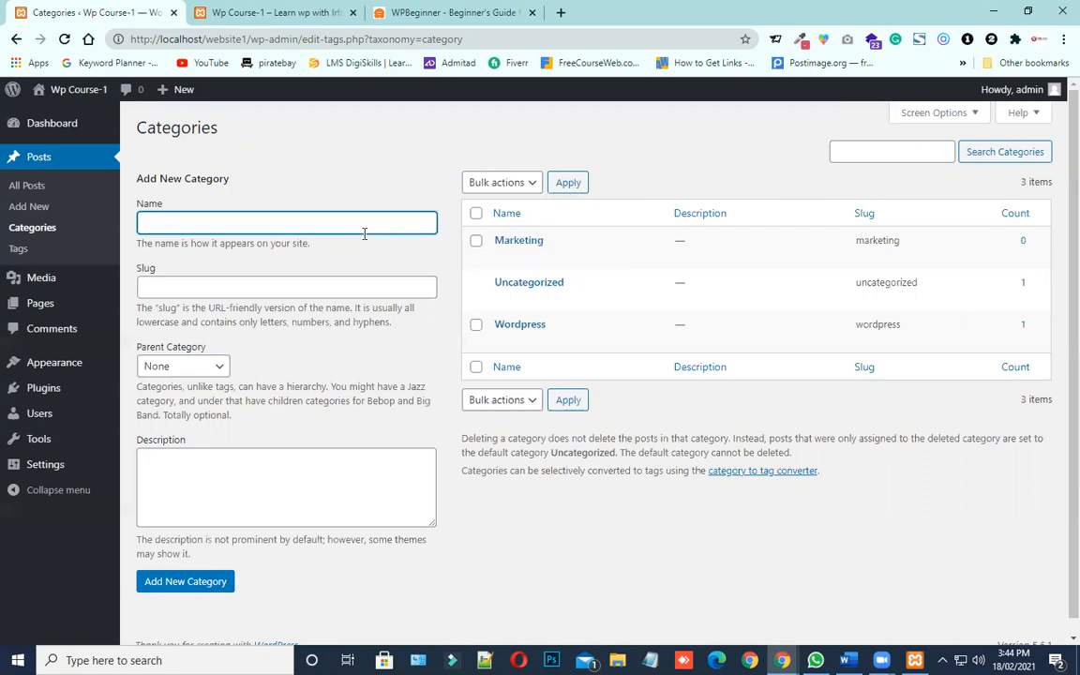
type("Health")
Open the Uncategorized category for editing in a separate browser tab
left_click_drag(571, 282, 494, 283)
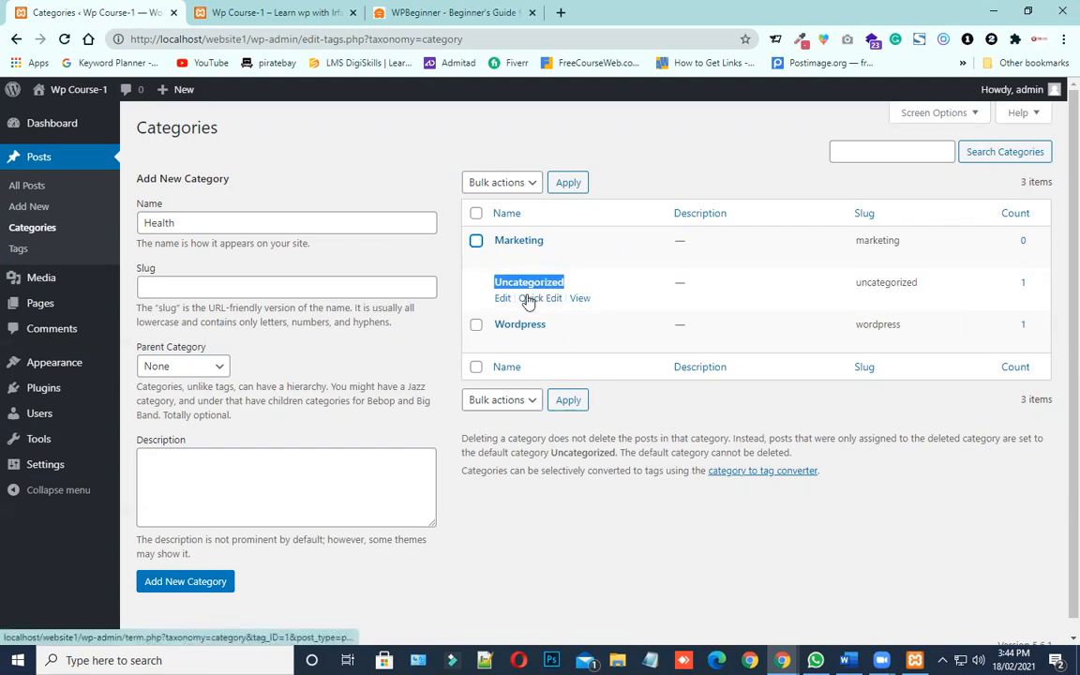
left_click(617, 286)
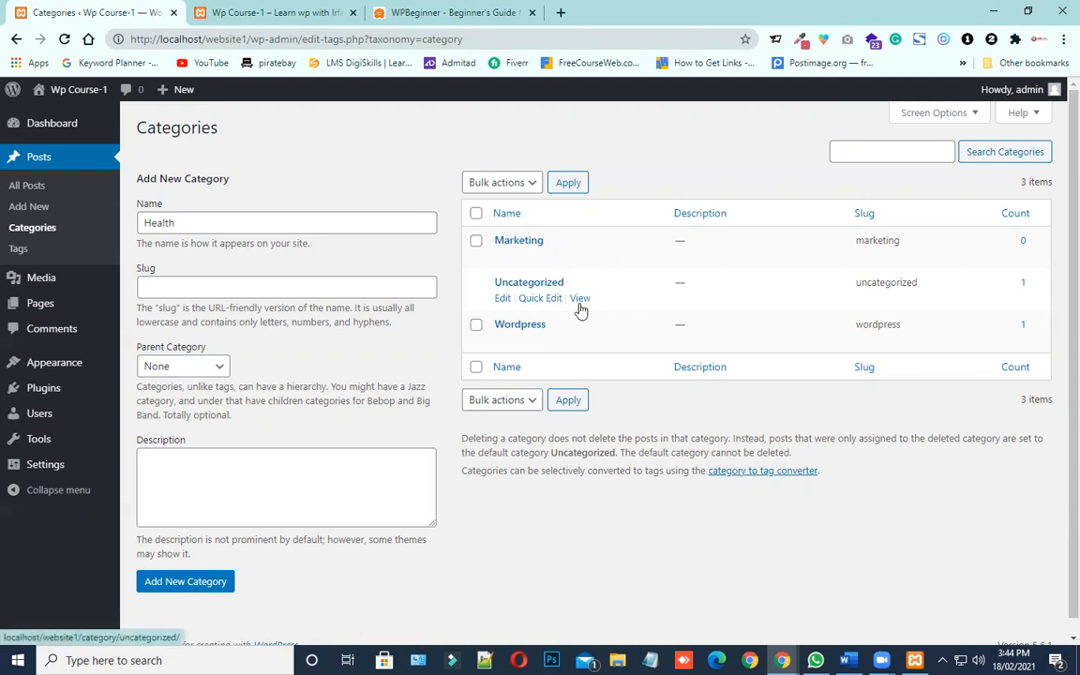
right_click(502, 300)
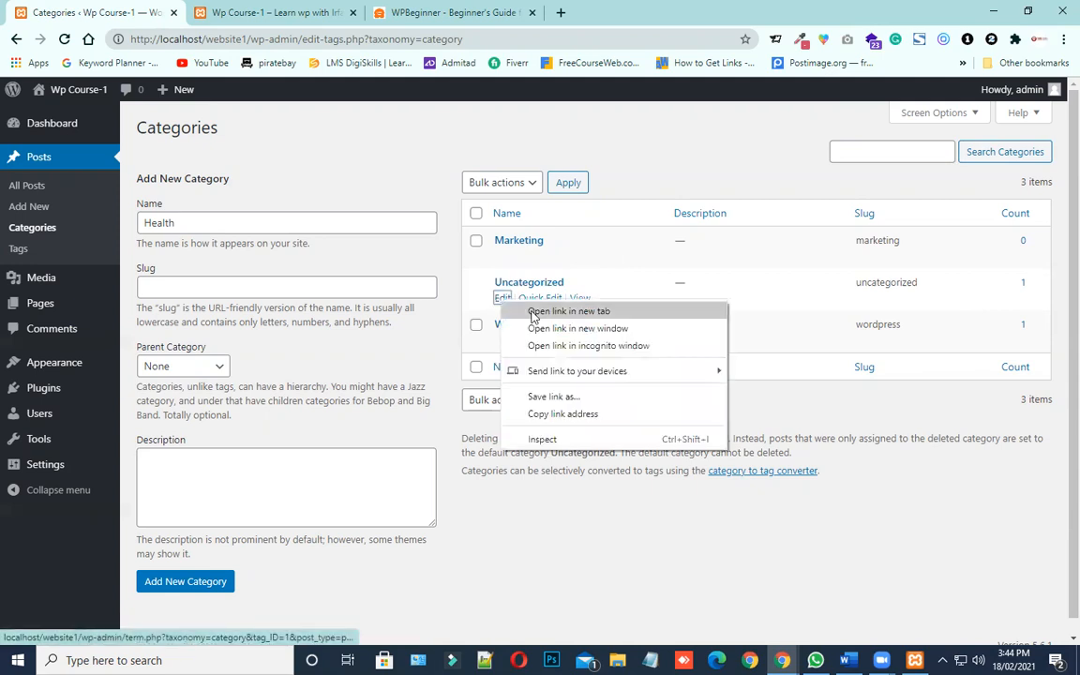
left_click(533, 311)
left_click(429, 12)
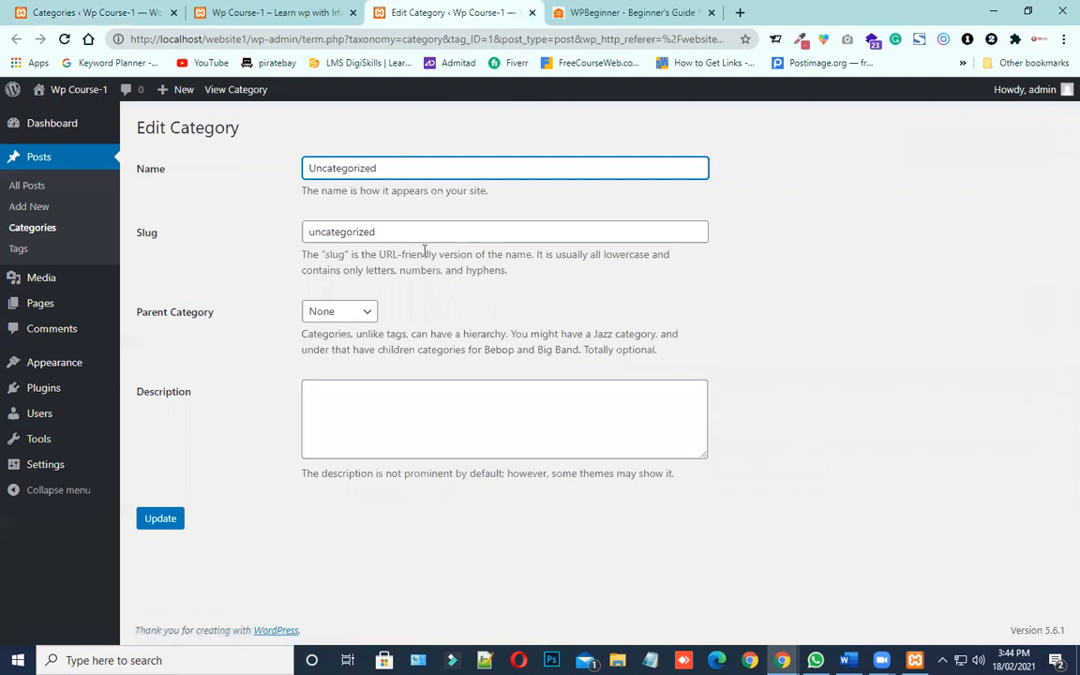
Rename the Uncategorized category to Social Life, reuse that name as its slug, and update the category
left_click_drag(378, 169, 306, 169)
type("Social Life")
key("ctrl+a")
key("ctrl+c")
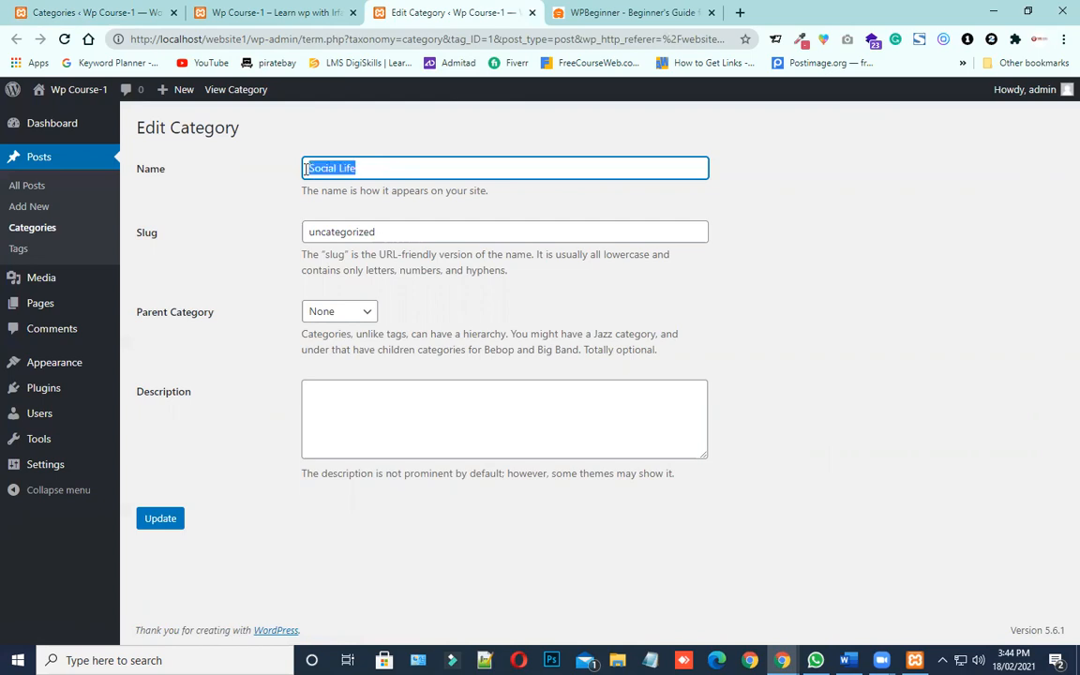
left_click(408, 232)
key("ctrl+a")
key("ctrl+v")
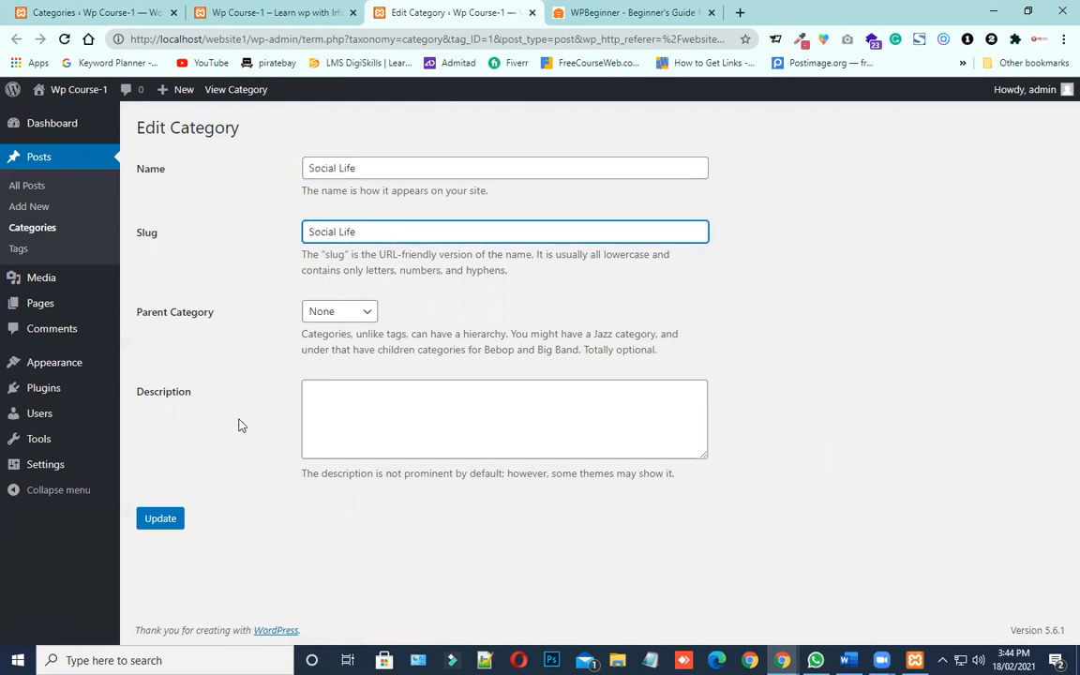
left_click(157, 522)
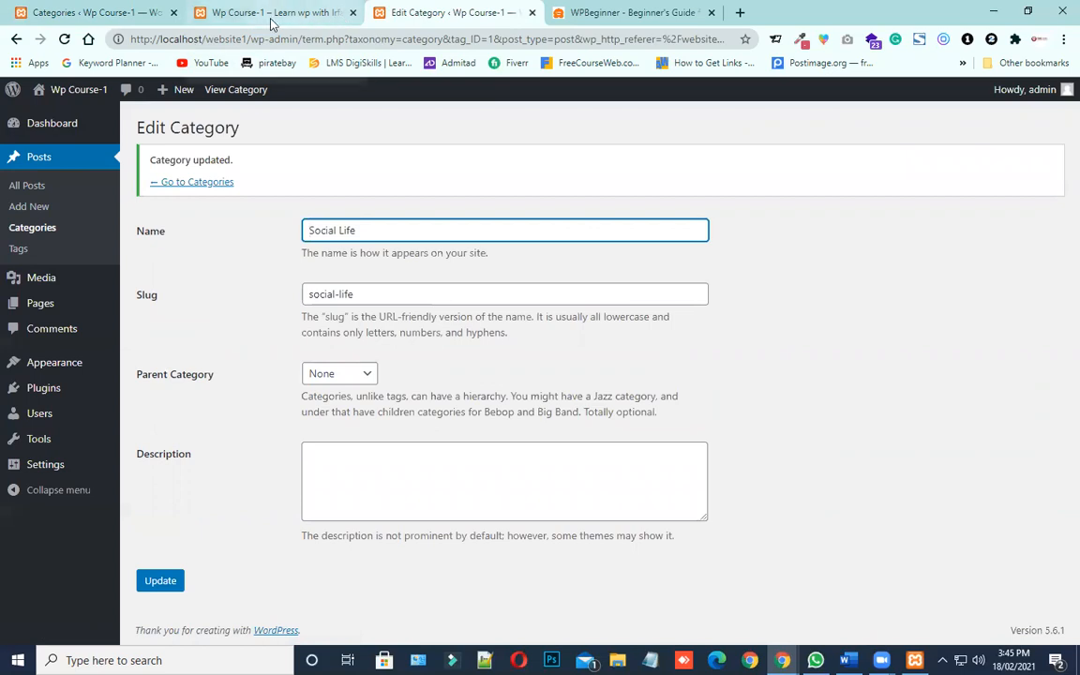
Return to the category list, go over its three entries, and enter Health as the new category's name
left_click(16, 232)
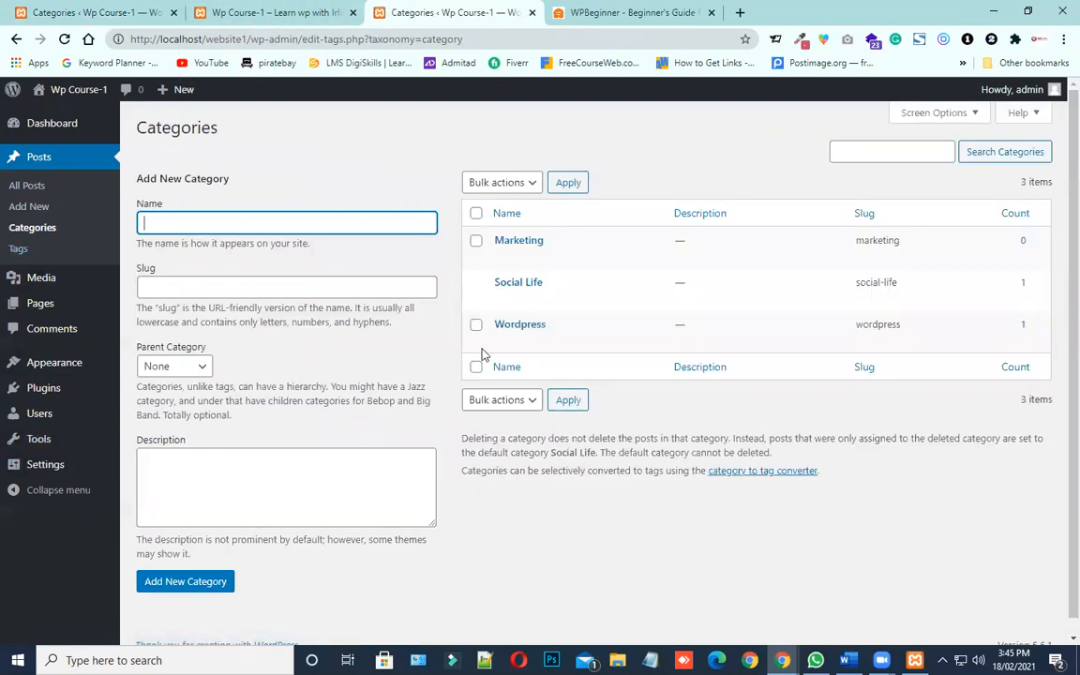
left_click_drag(552, 239, 491, 241)
left_click_drag(549, 285, 494, 291)
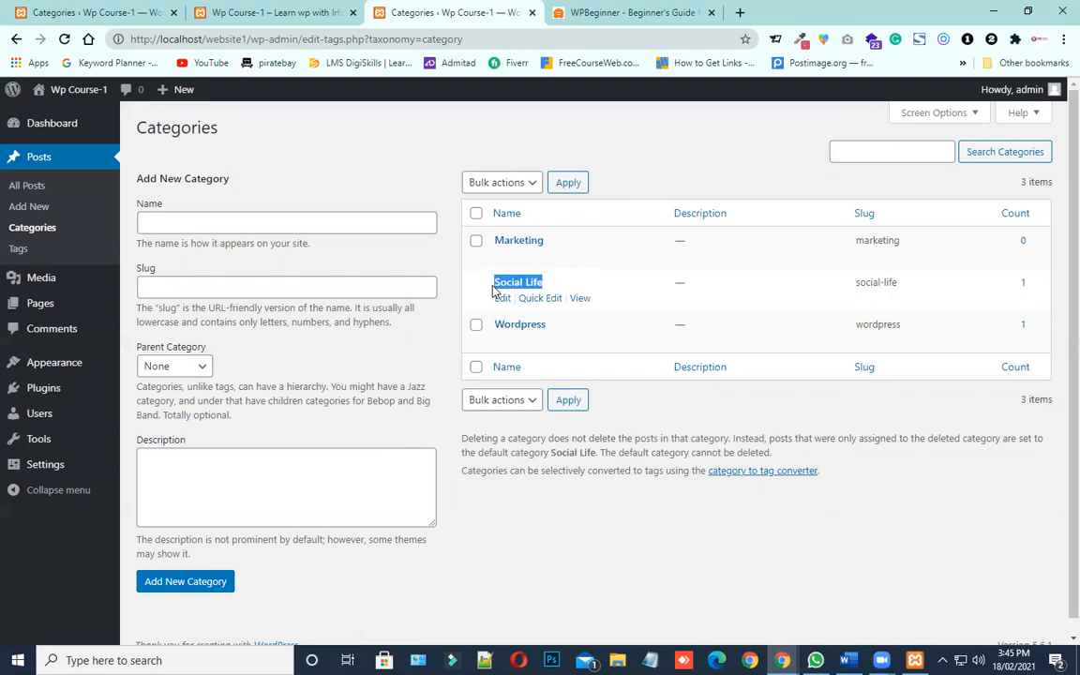
left_click_drag(554, 328, 496, 328)
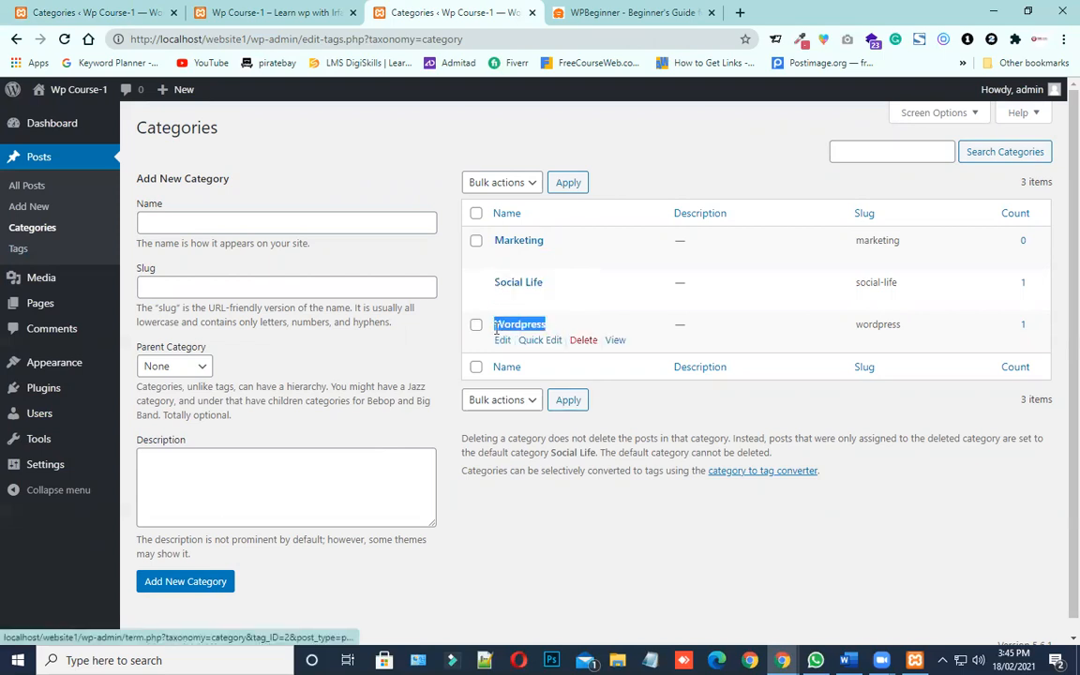
left_click(263, 228)
left_click(265, 224)
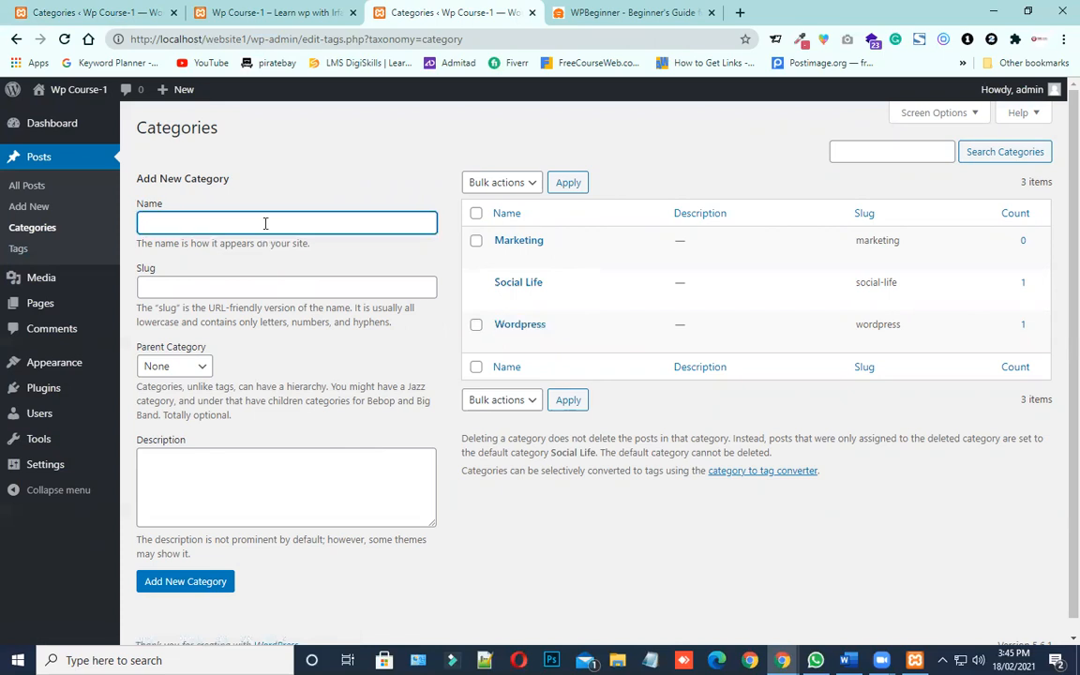
type("Health")
key("Tab")
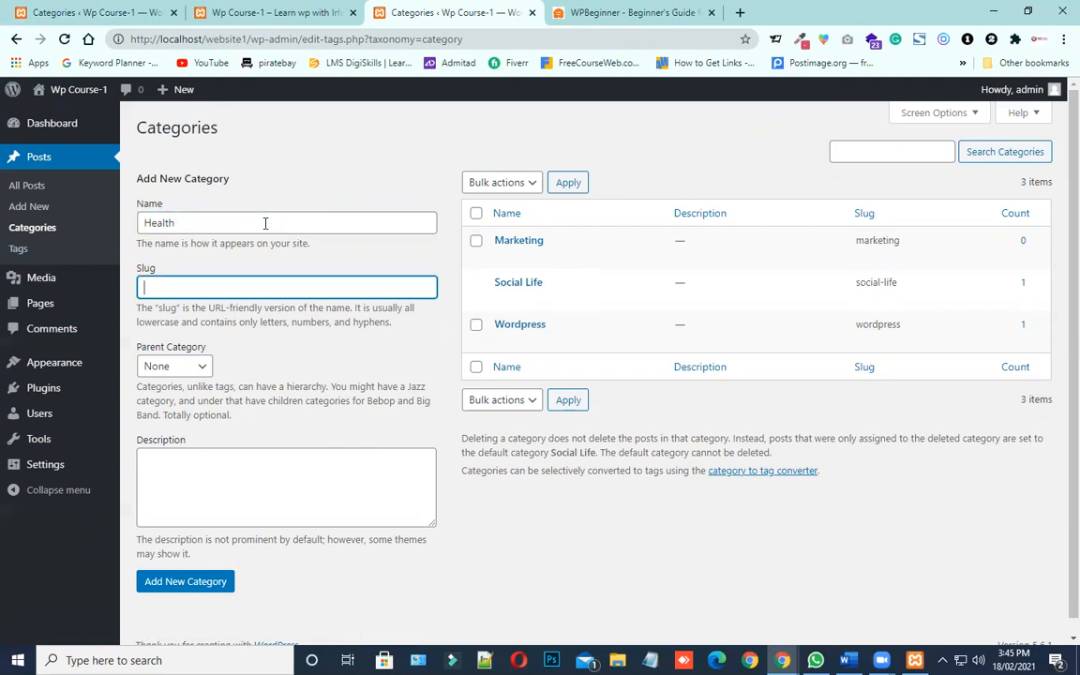
Examine the Name and Slug fields of the new category form and the wp-admin part of the page address
left_click(163, 205)
left_click_drag(166, 207, 133, 206)
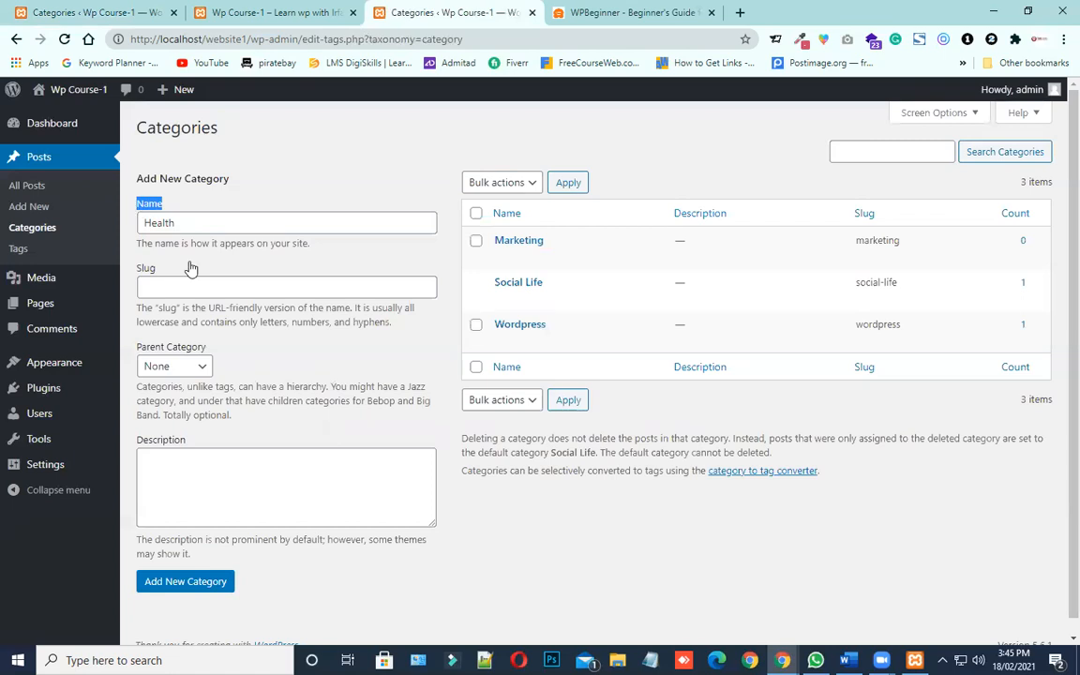
left_click(179, 223)
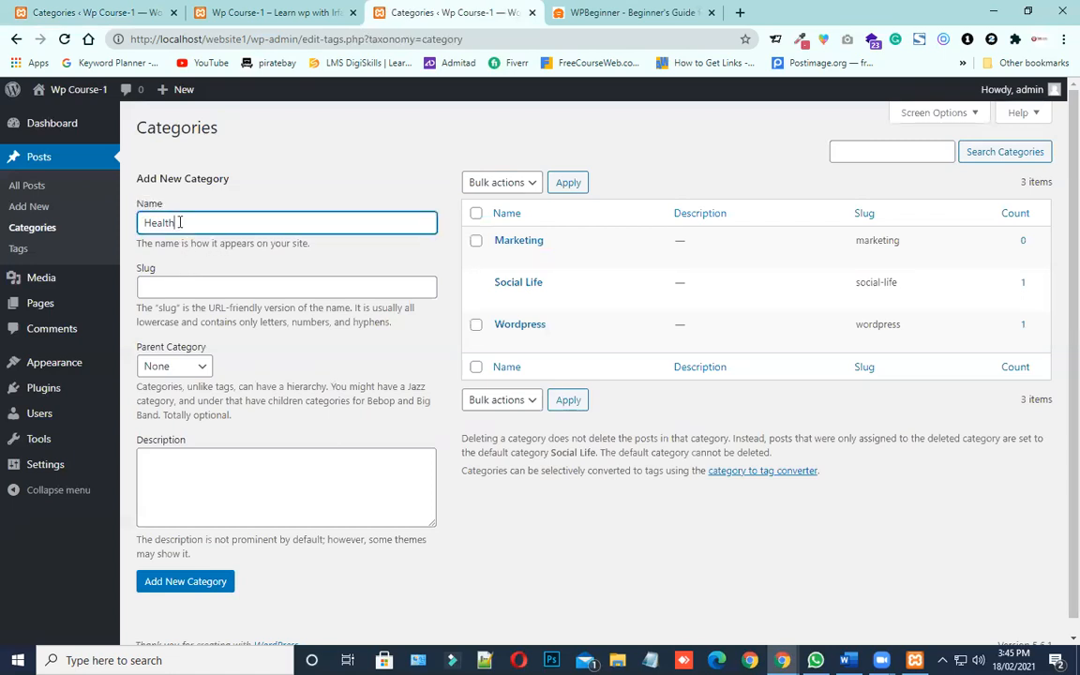
left_click_drag(160, 270, 137, 271)
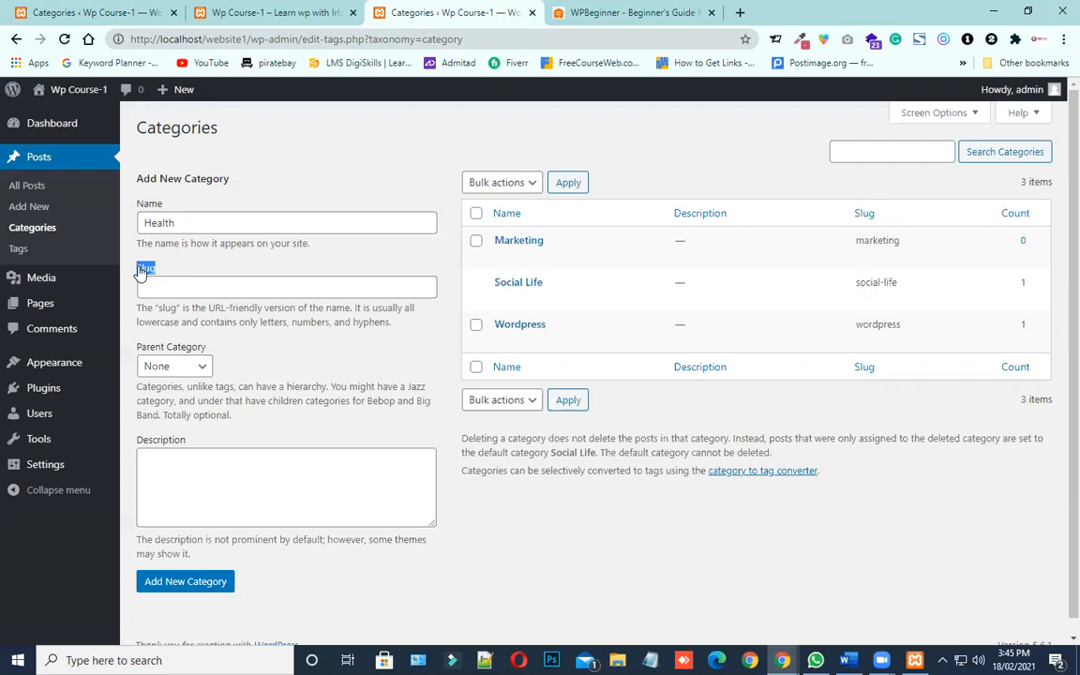
mouse_move(185, 101)
left_click(249, 39)
left_click_drag(249, 39, 297, 43)
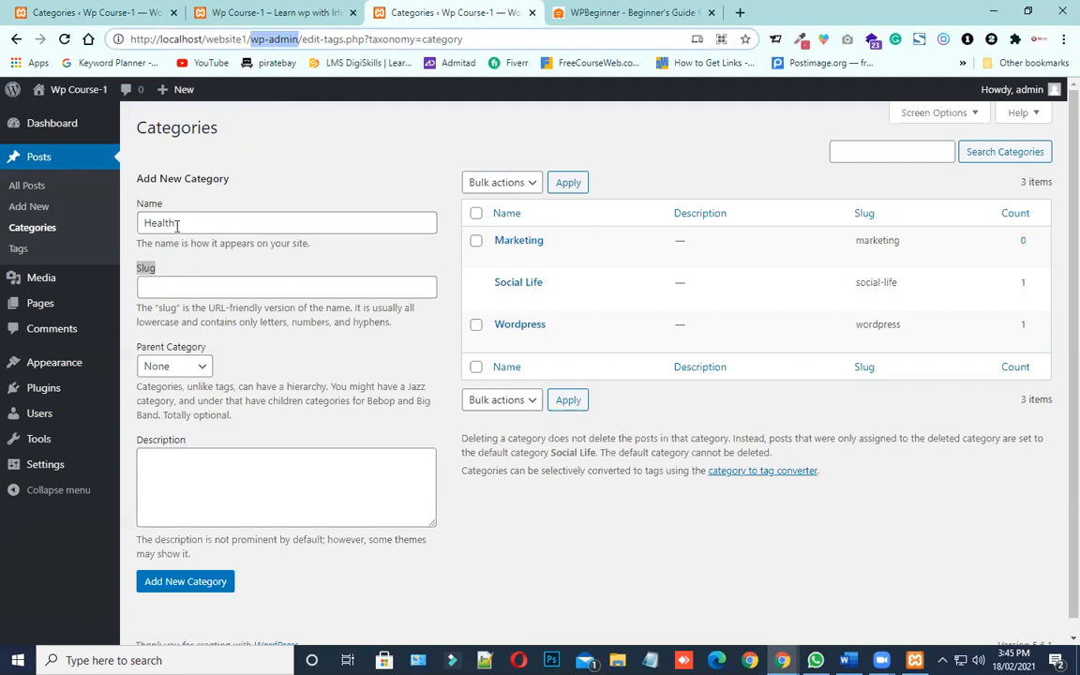
Set the slug of the new Health category to health, replacing the mistakenly pasted Social Life text
left_click_drag(176, 222, 132, 229)
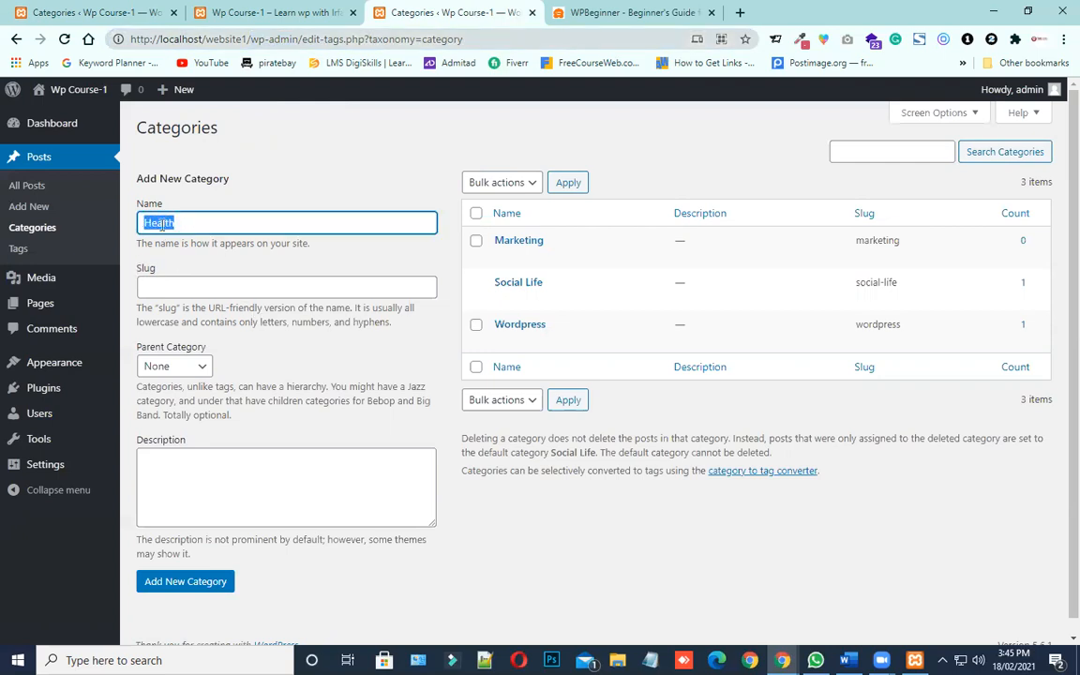
left_click(190, 284)
type("Social Life")
left_click(175, 224)
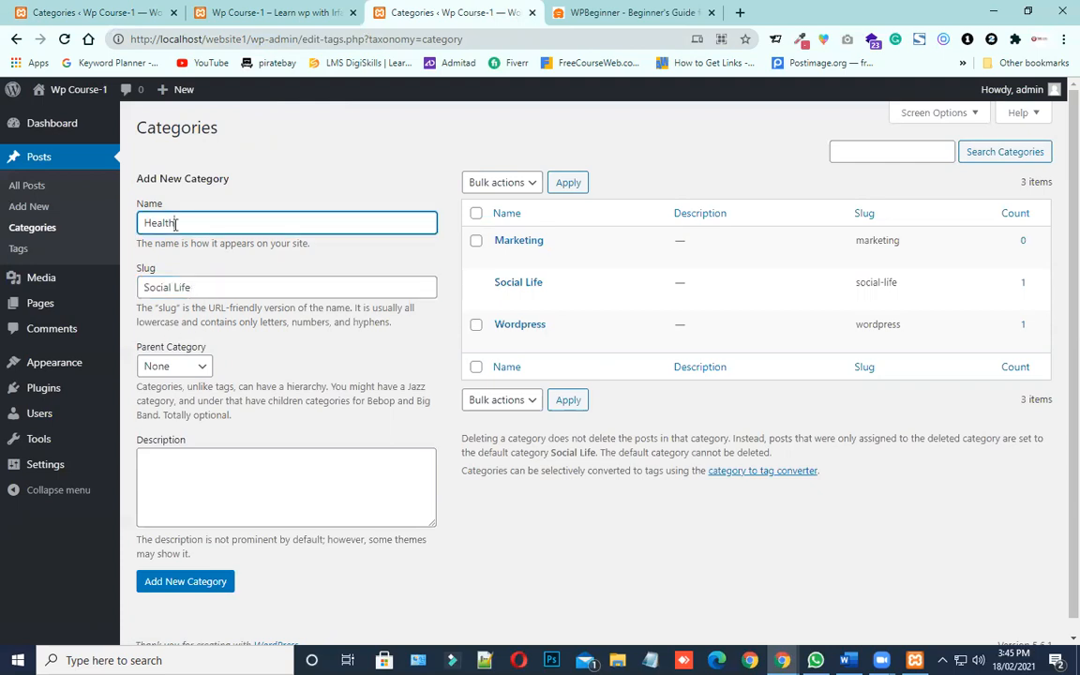
left_click_drag(191, 287, 128, 287)
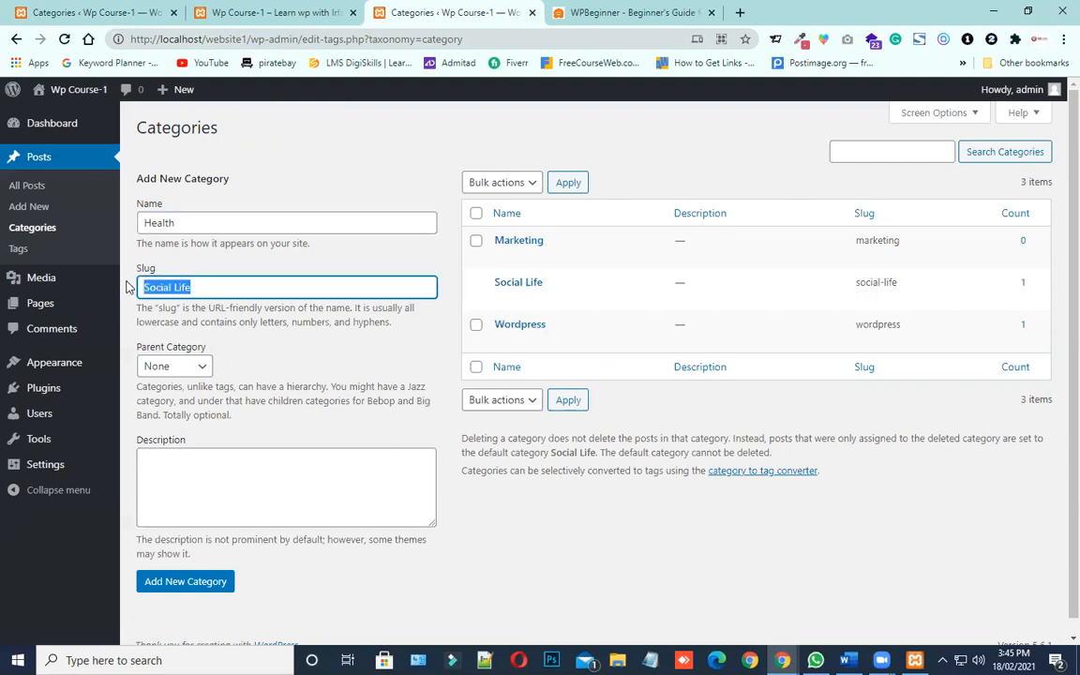
type("health")
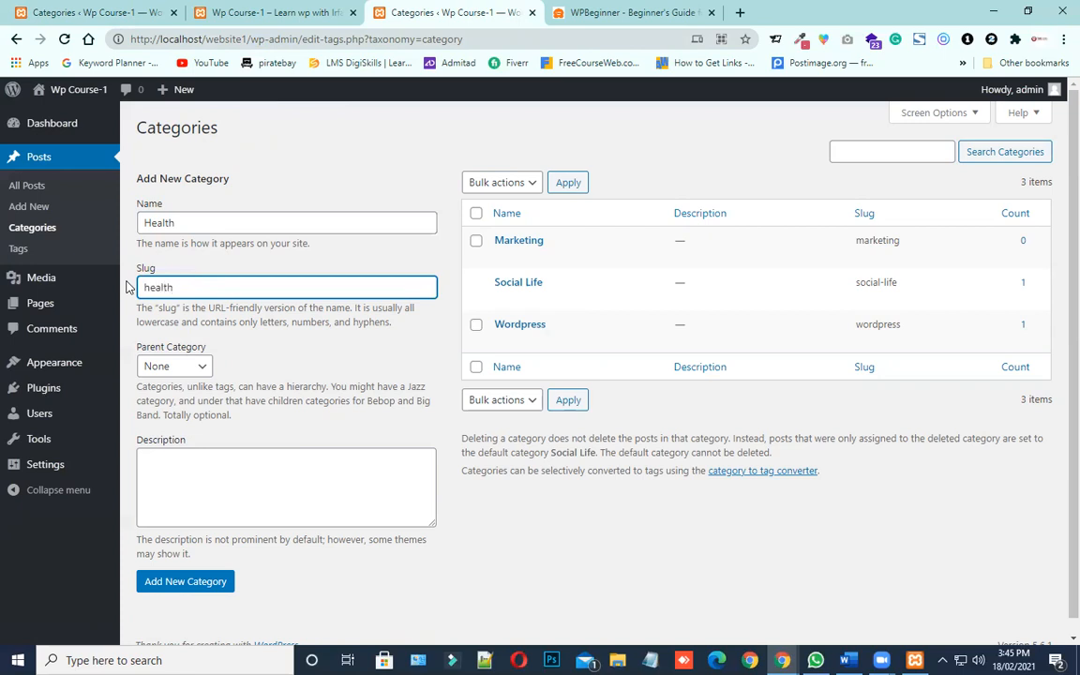
left_click(353, 368)
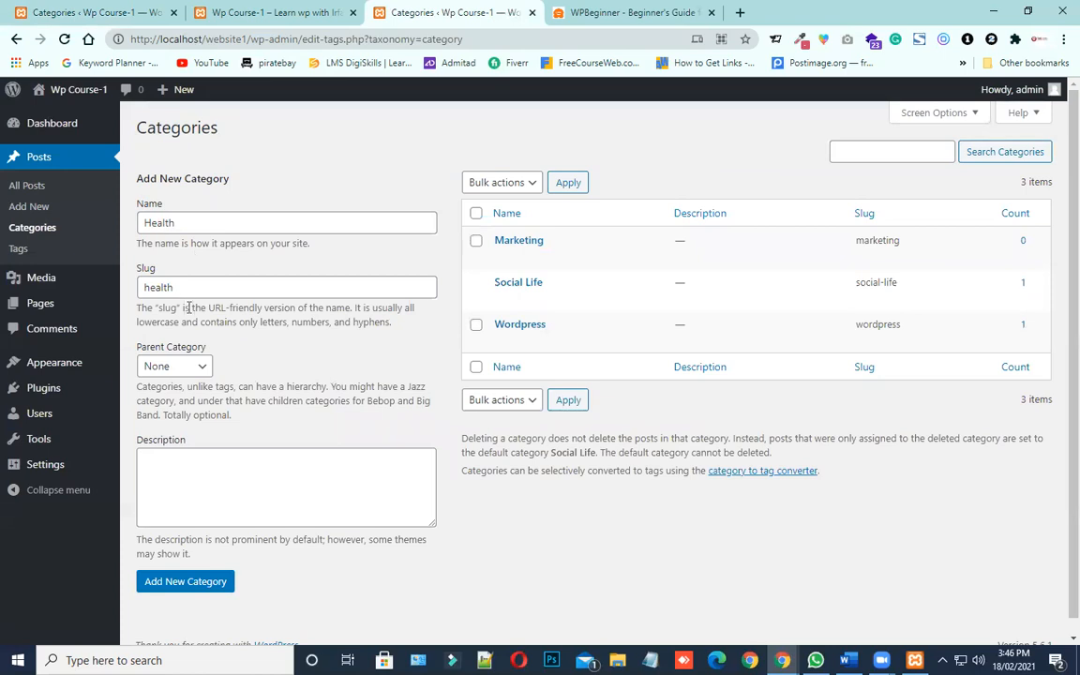
Examine the Parent Category setting of the Health category and place the cursor in its Description field
left_click_drag(208, 347, 135, 348)
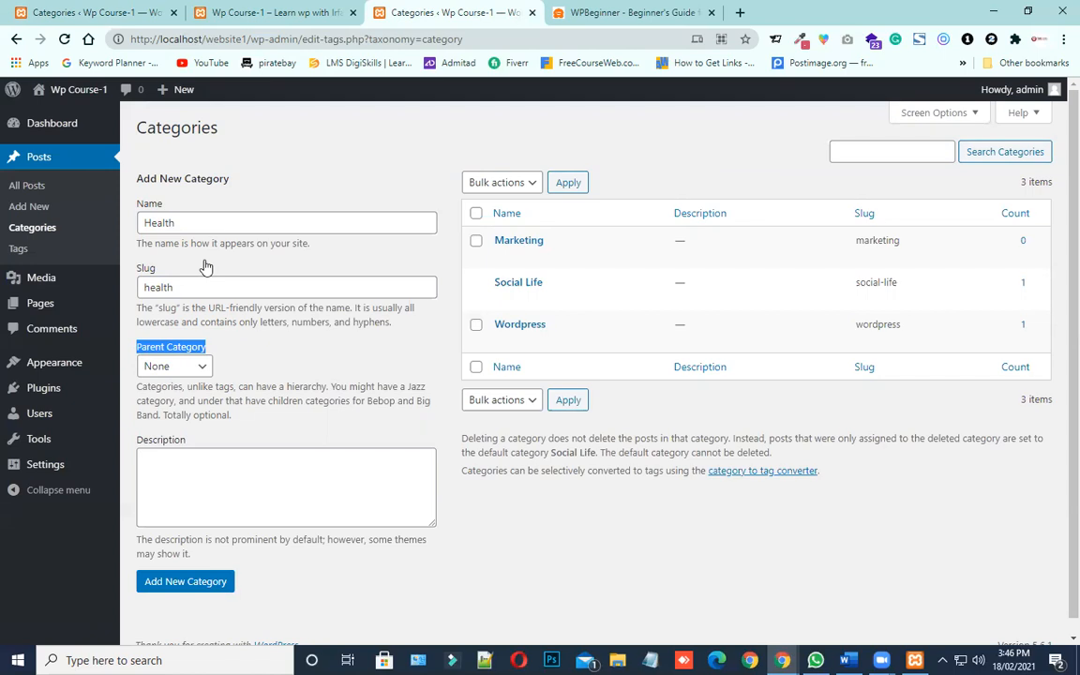
left_click(280, 338)
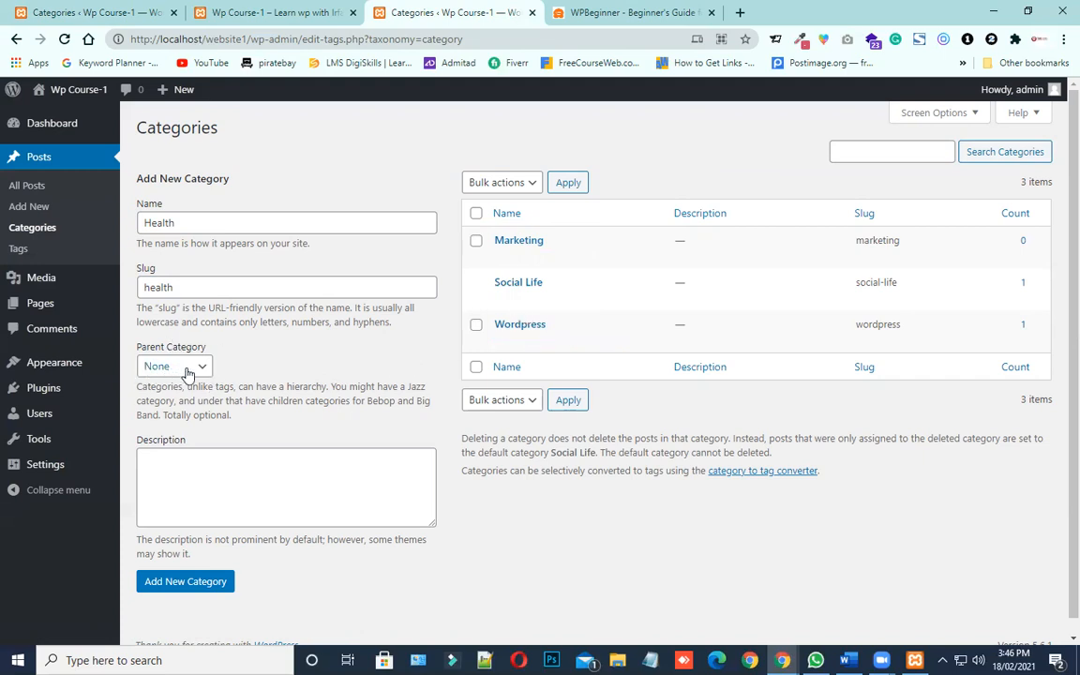
left_click(231, 468)
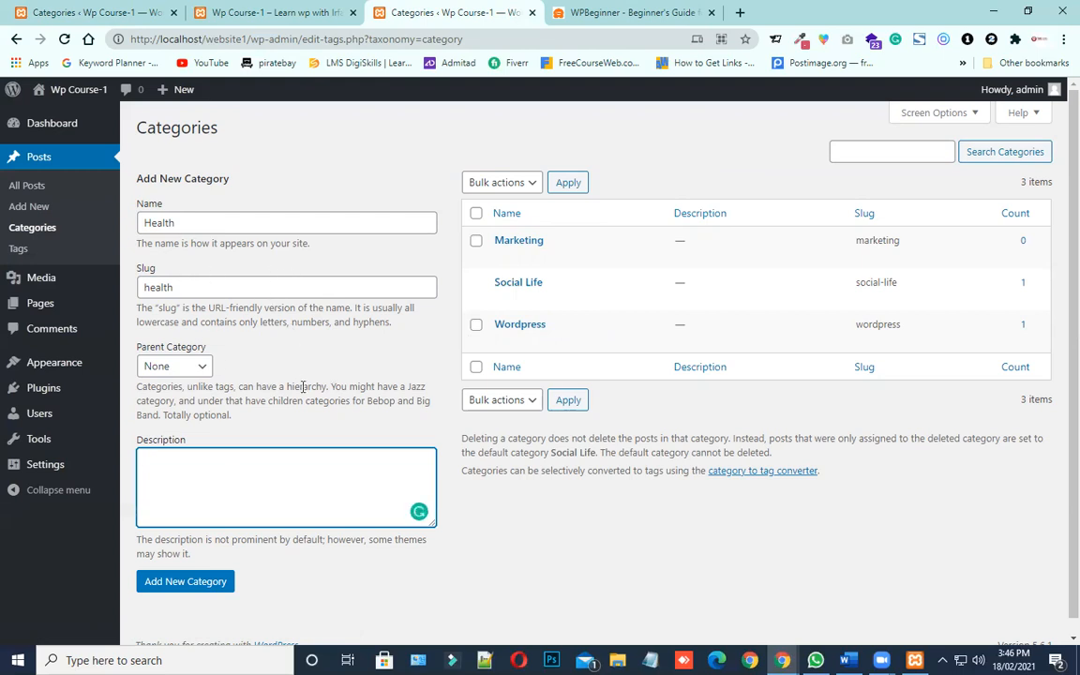
Submit the new Health category and check its entry in the category list
left_click(216, 583)
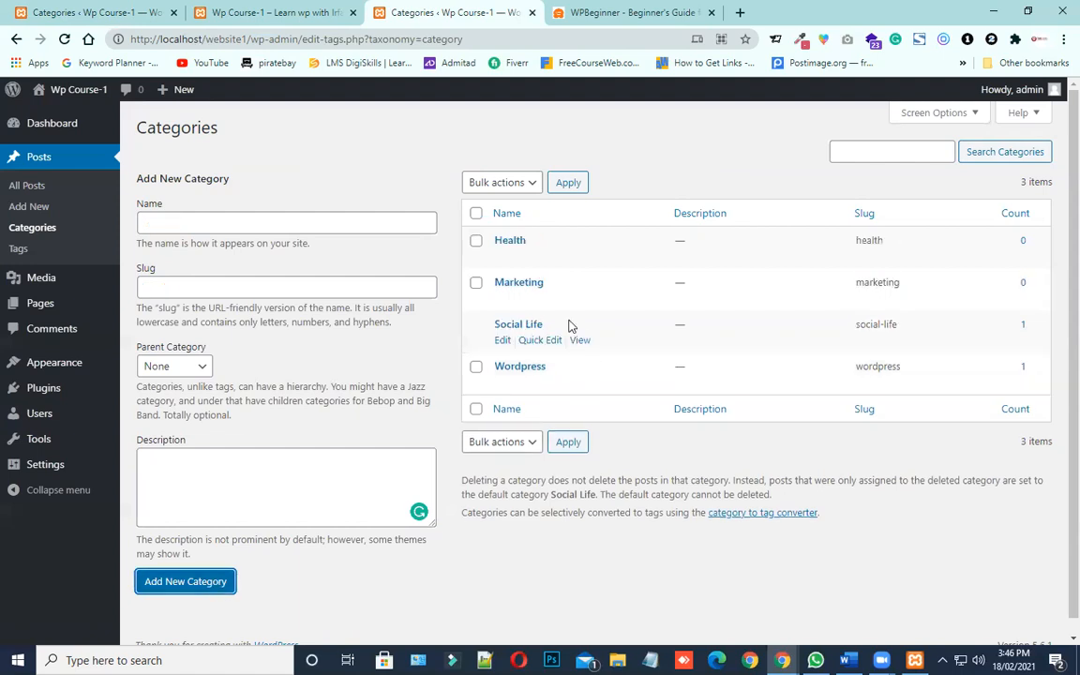
left_click_drag(526, 240, 497, 241)
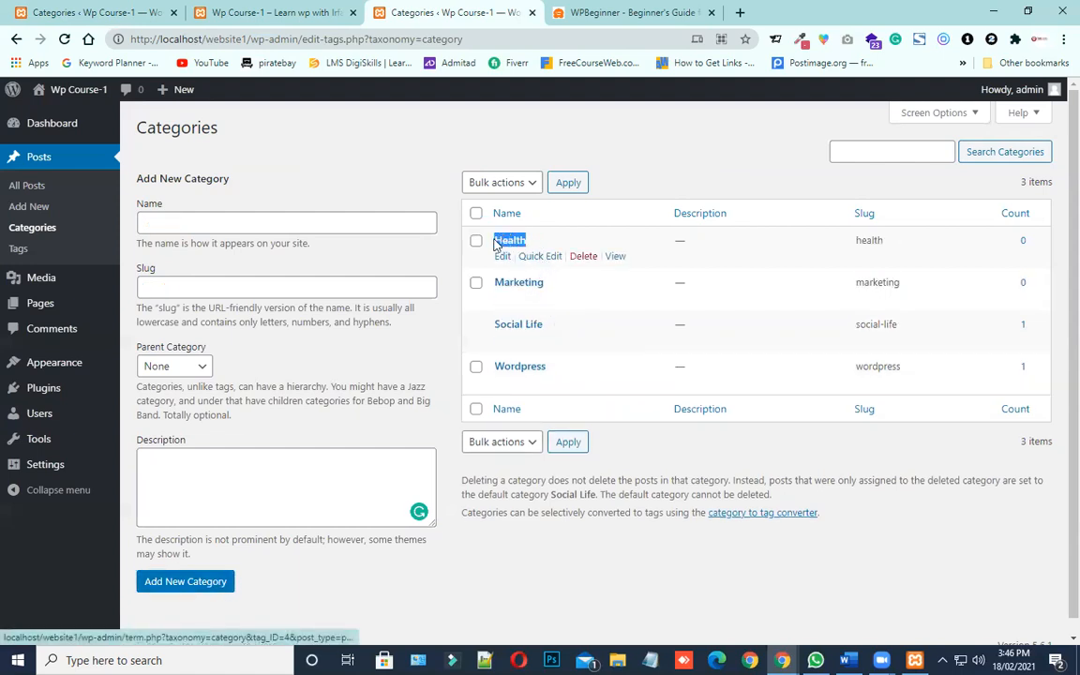
Enter Women Health as the name of another new category and leave its slug empty
left_click(191, 223)
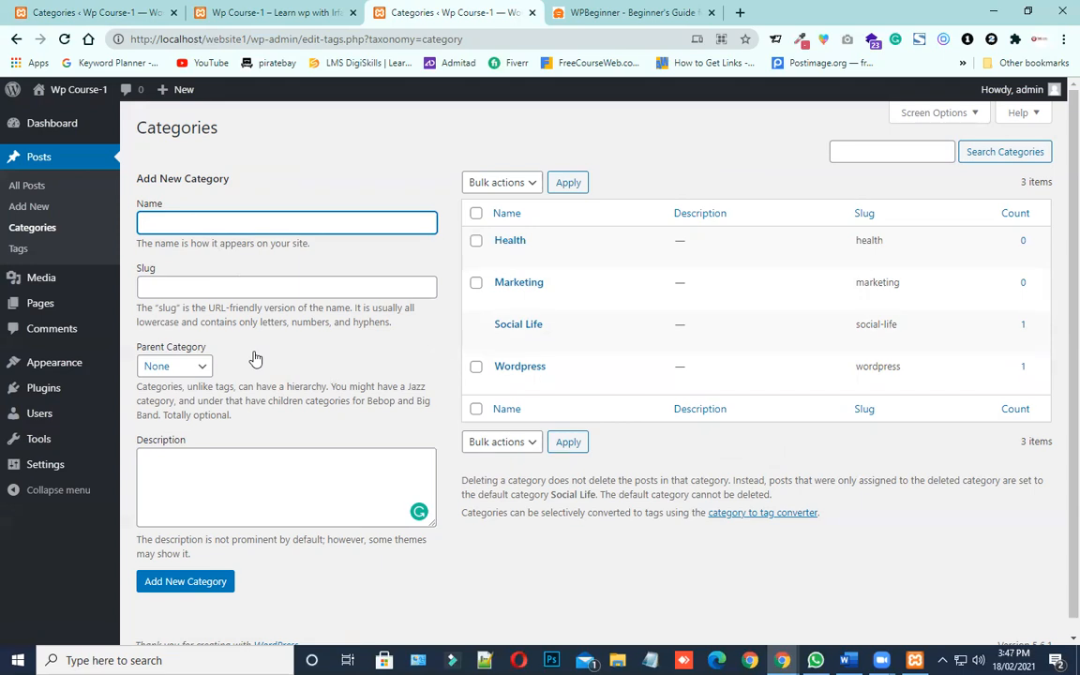
type("Women Health")
key("BackSpace")
key("BackSpace")
key("BackSpace")
key("BackSpace")
key("BackSpace")
type("EA")
key("BackSpace")
key("BackSpace")
type("alth")
left_click(188, 224)
type("e")
left_click(167, 287)
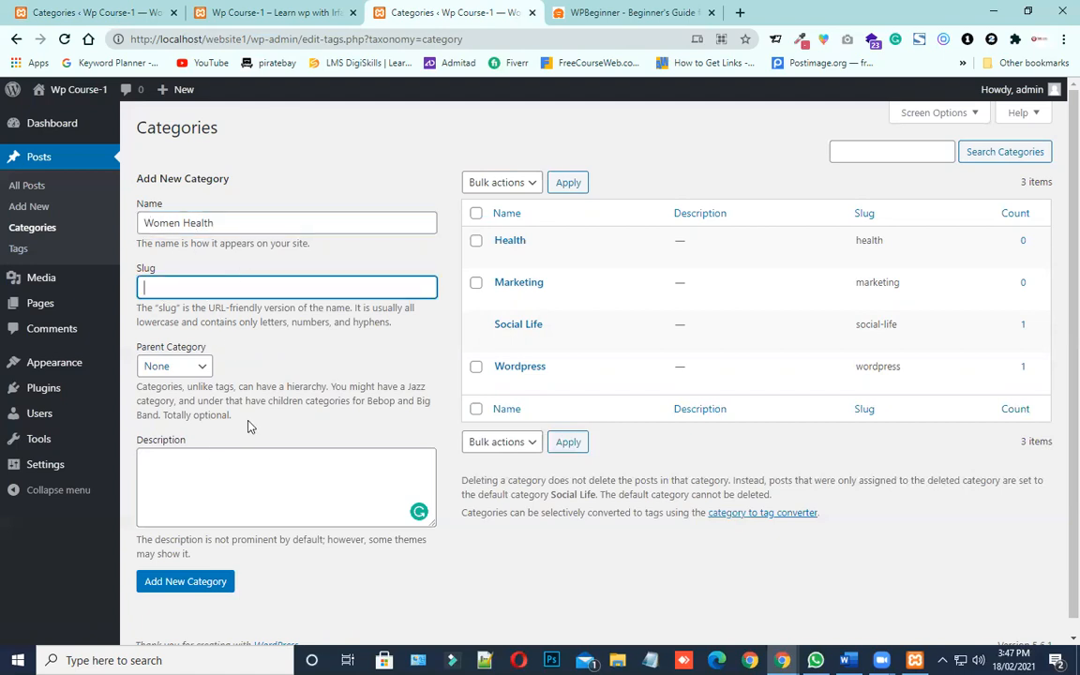
Set Health as the parent category of Women Health and add the new subcategory
left_click(212, 347)
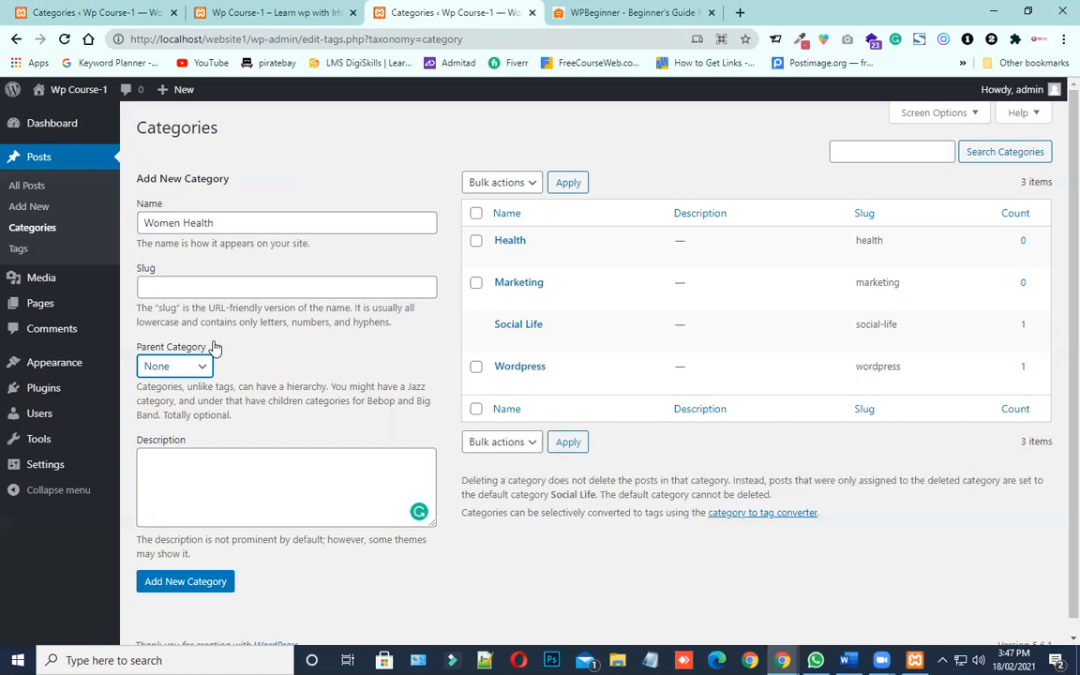
left_click(199, 365)
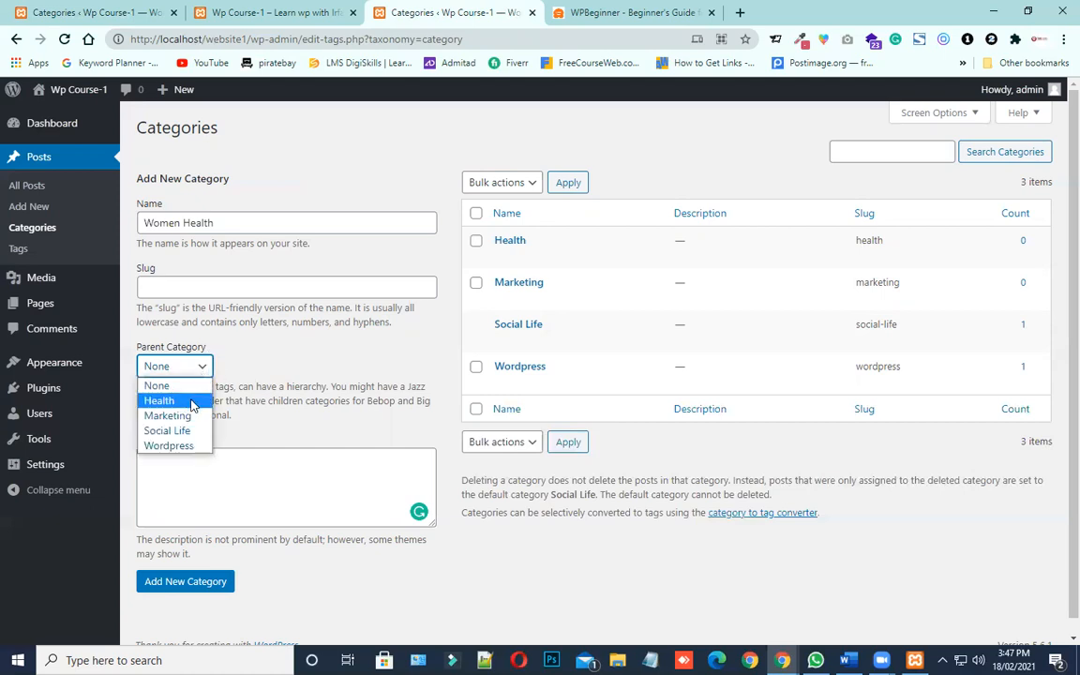
left_click(182, 401)
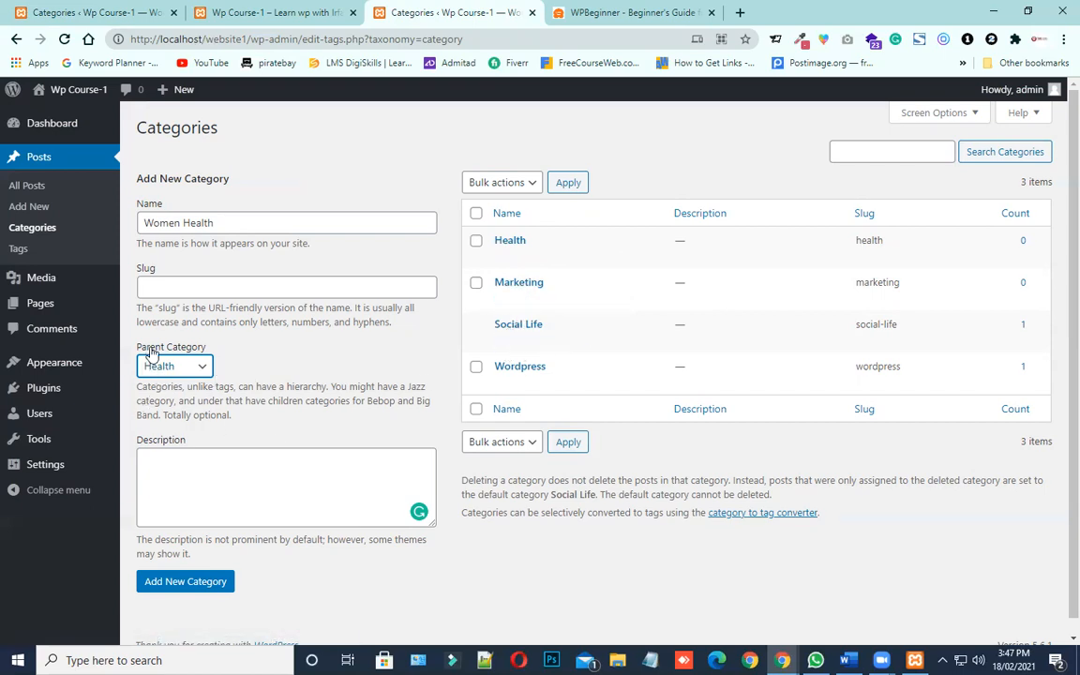
left_click(187, 222)
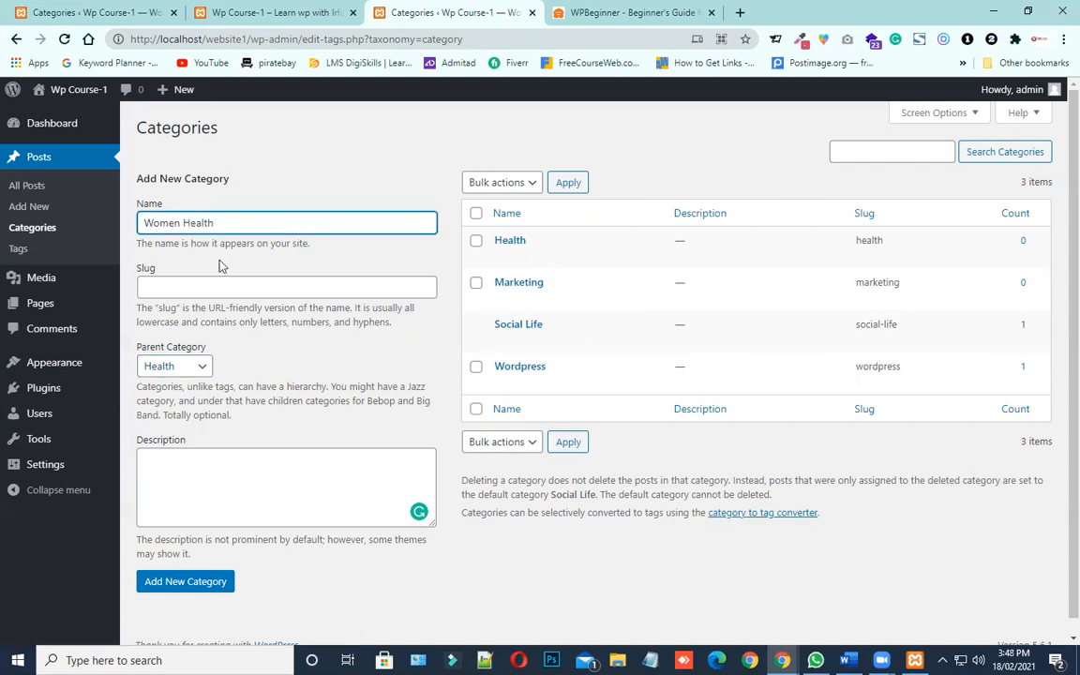
left_click(164, 581)
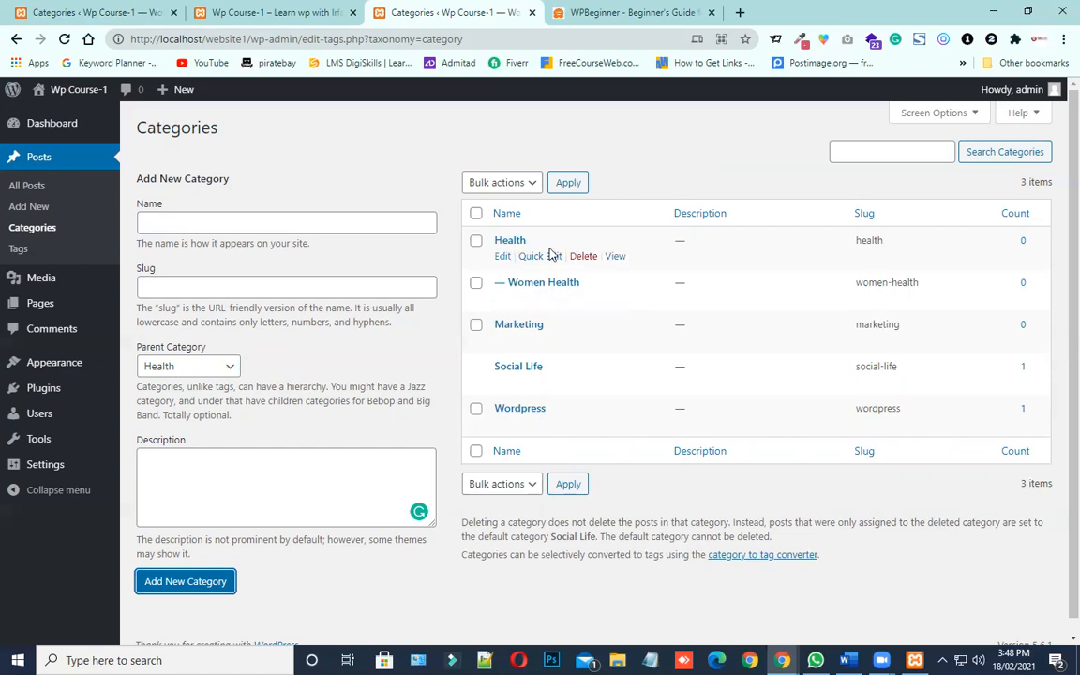
Search Google for daraz in a new browser tab and open the Daraz.pk store
left_click(743, 15)
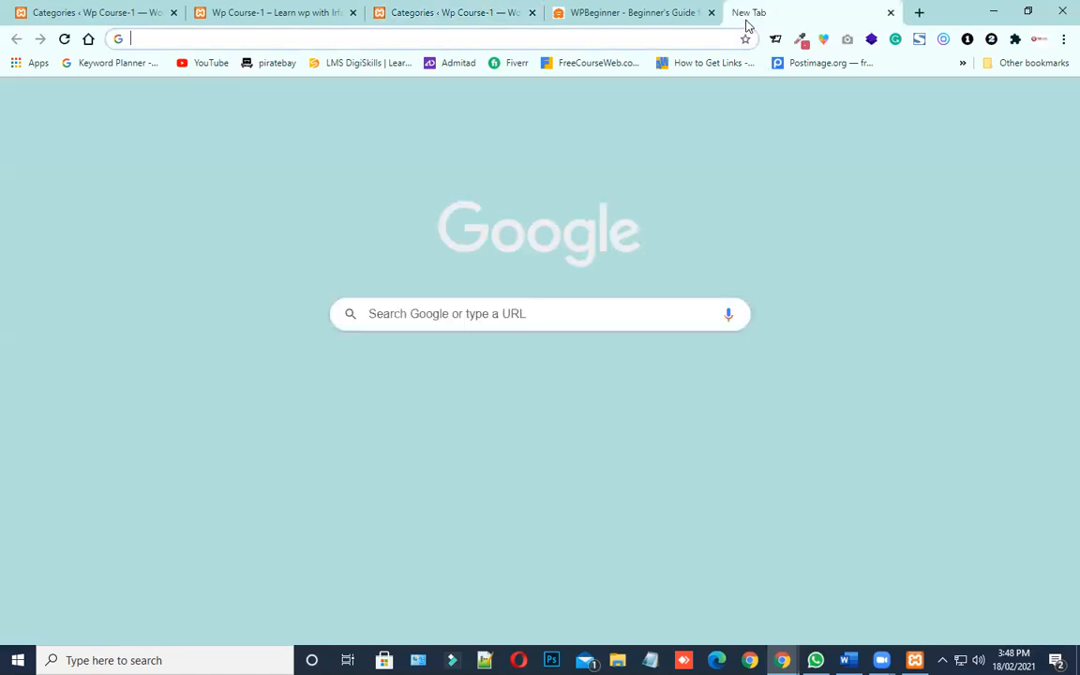
type("dara")
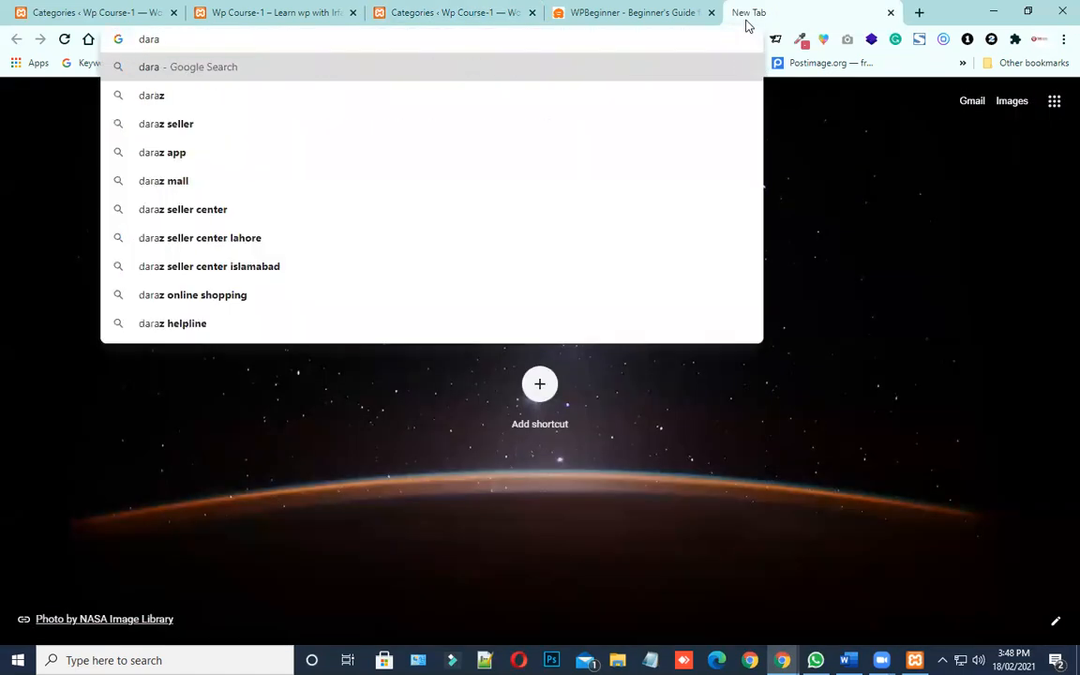
type("z")
key("Return")
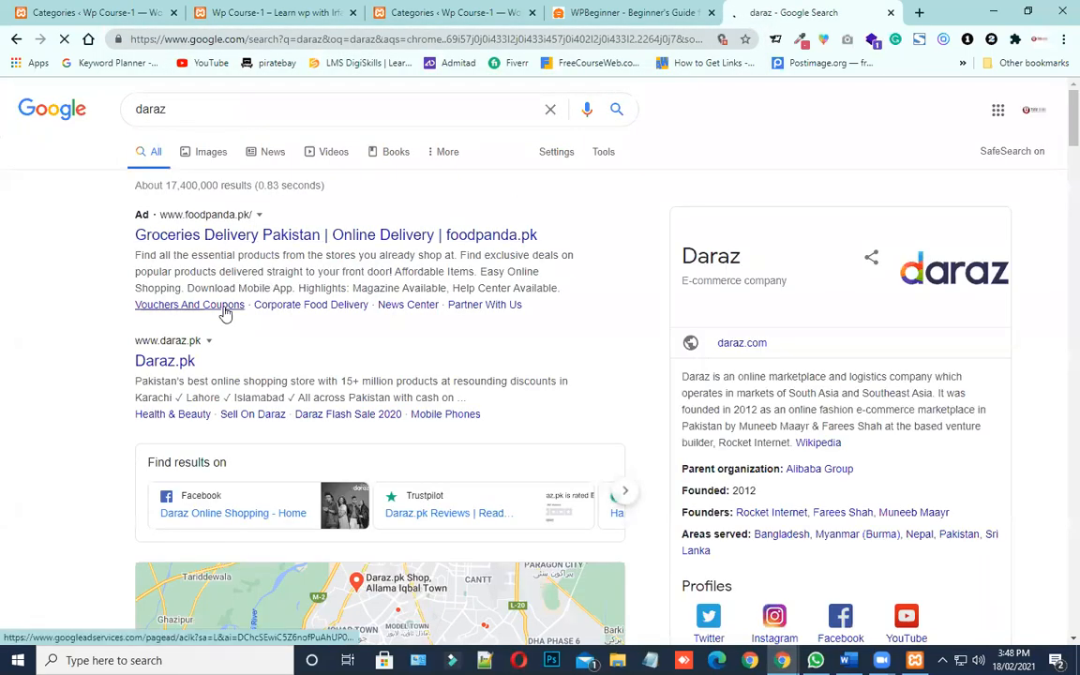
scroll(204, 242, "down", 3)
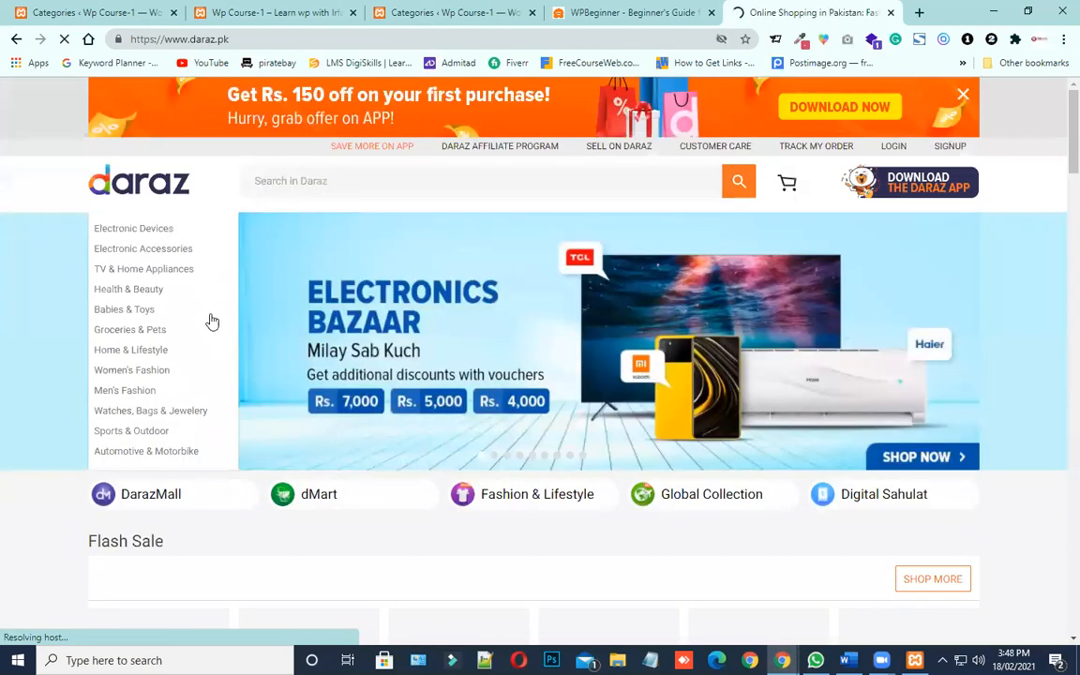
Examine how Daraz nests subcategories under Electronic Devices, such as Laptops and Digital Cameras, and return to the WordPress Categories page
mouse_move(210, 311)
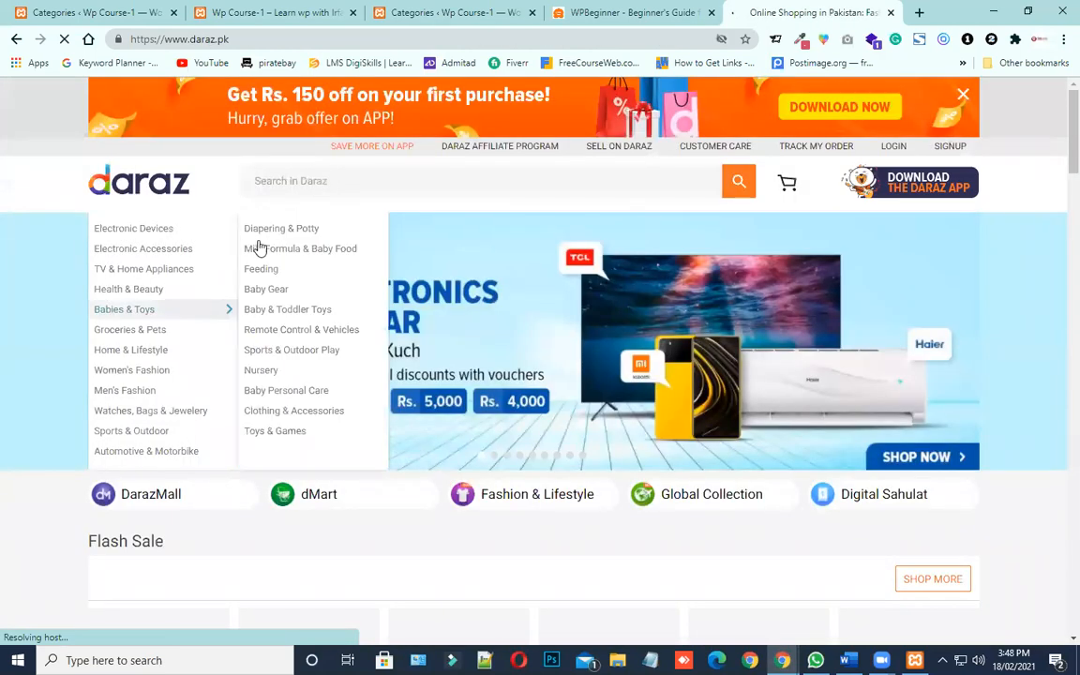
mouse_move(114, 238)
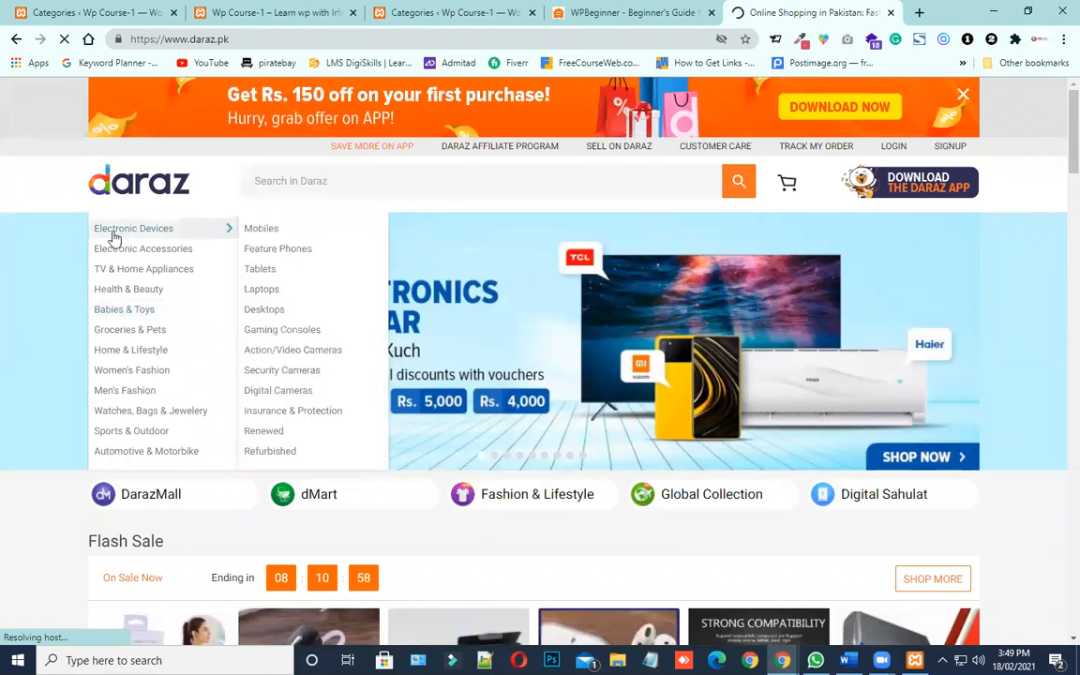
mouse_move(150, 230)
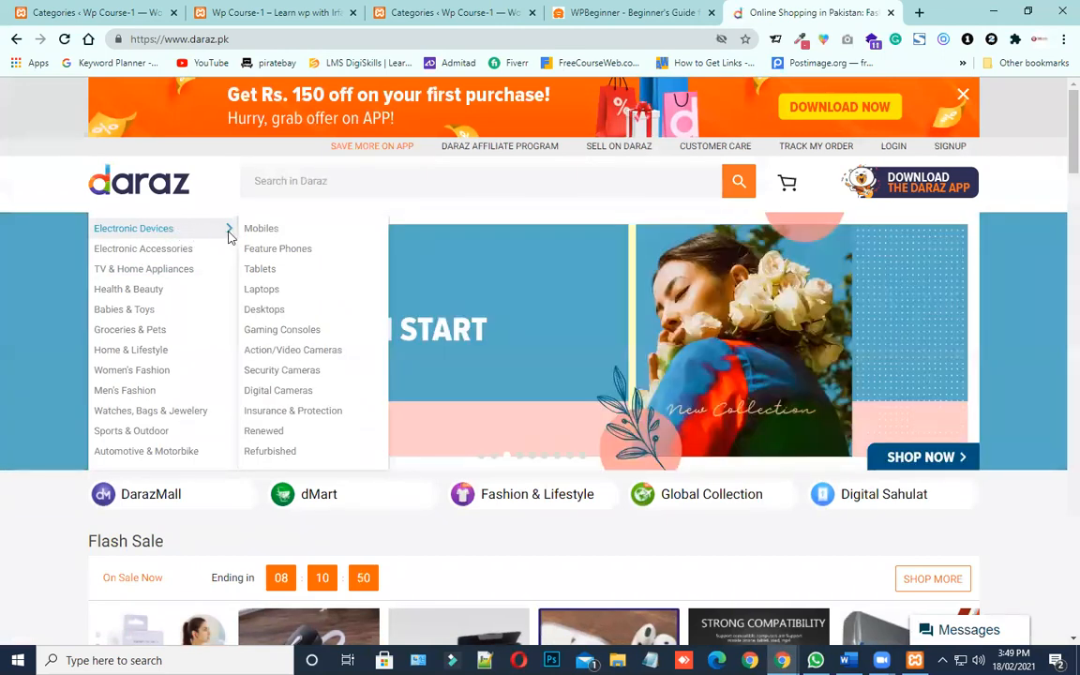
mouse_move(246, 232)
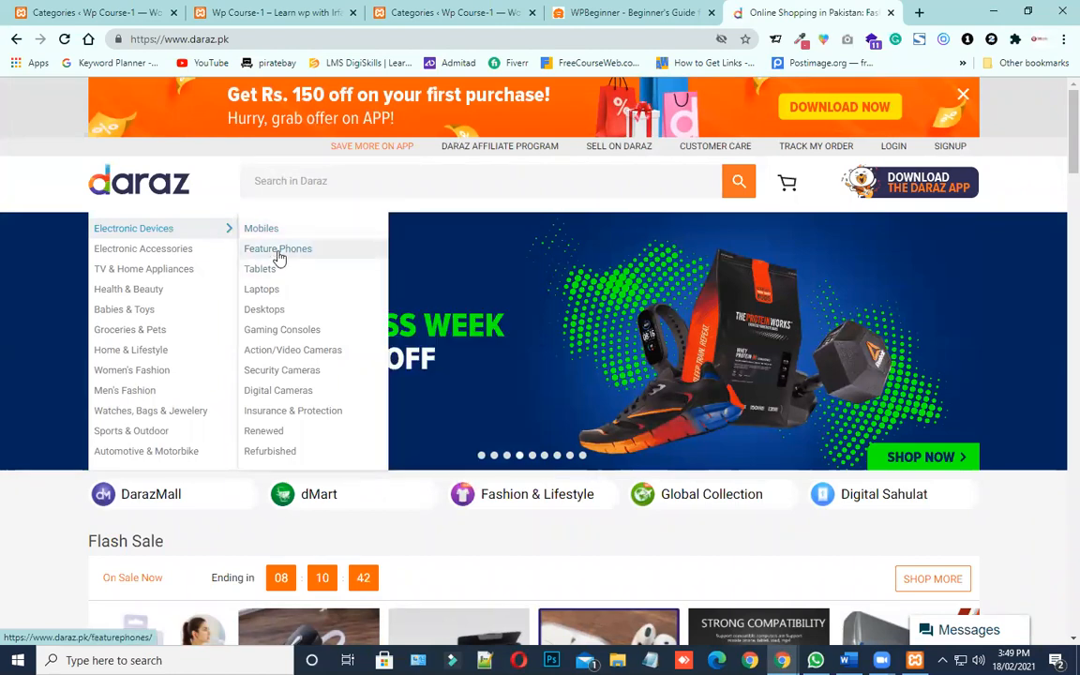
mouse_move(280, 298)
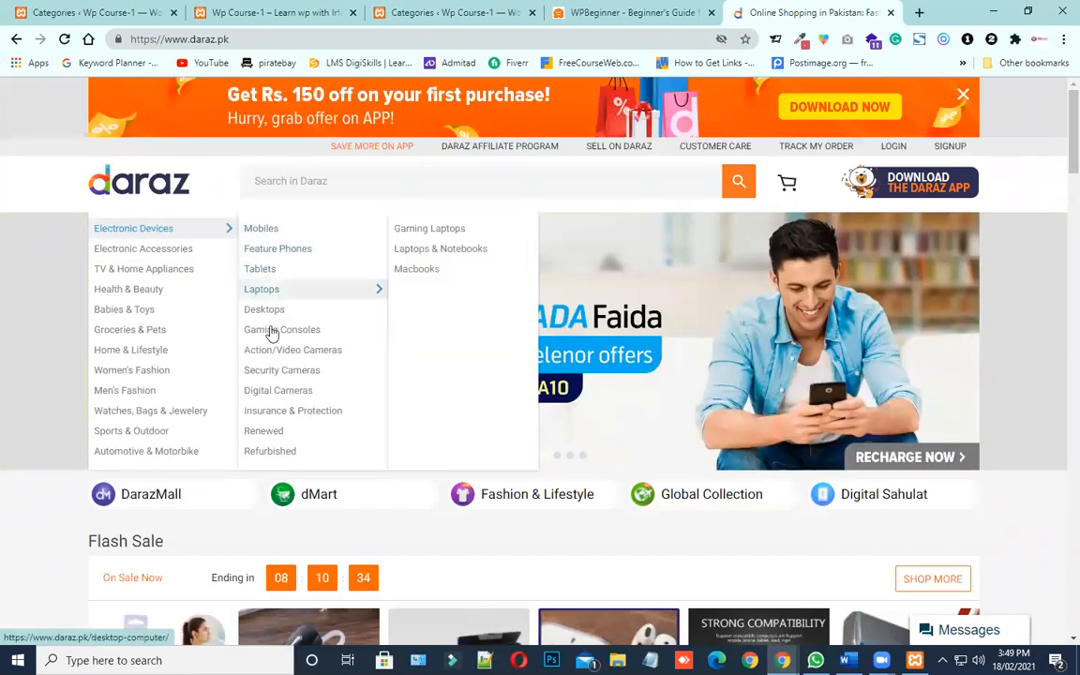
mouse_move(283, 388)
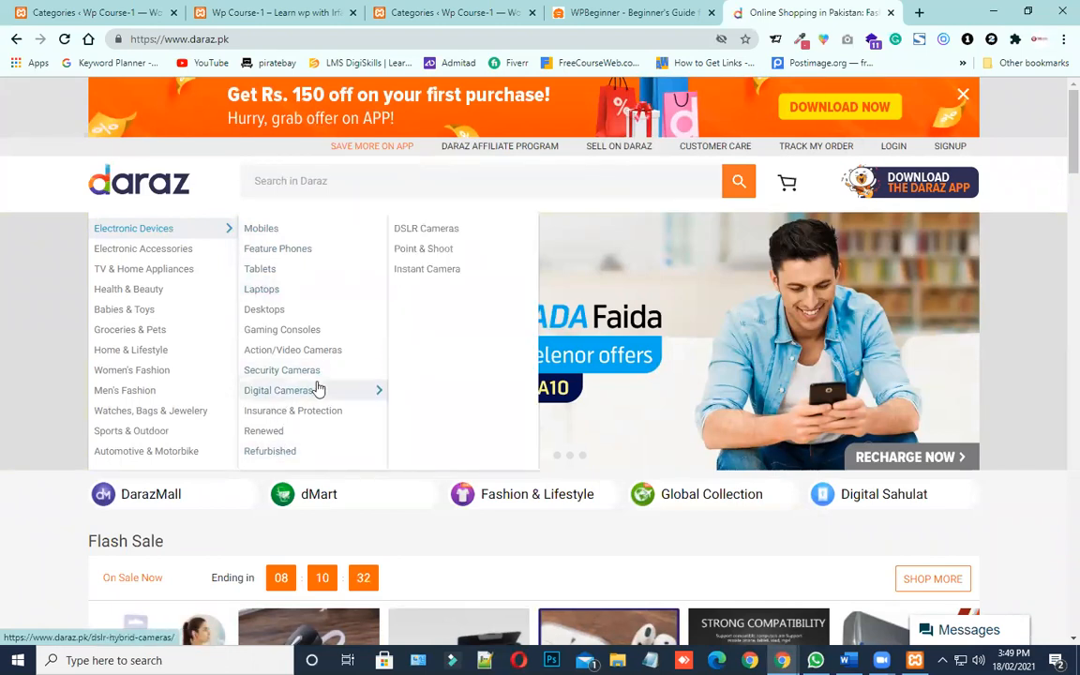
mouse_move(350, 383)
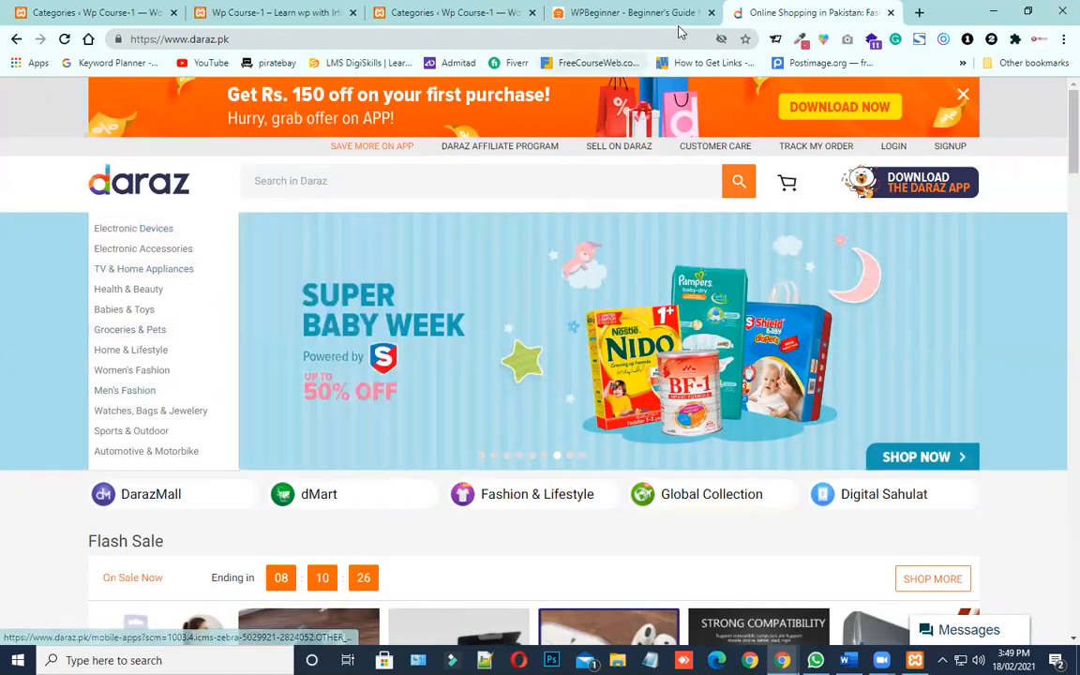
left_click(636, 12)
left_click(445, 10)
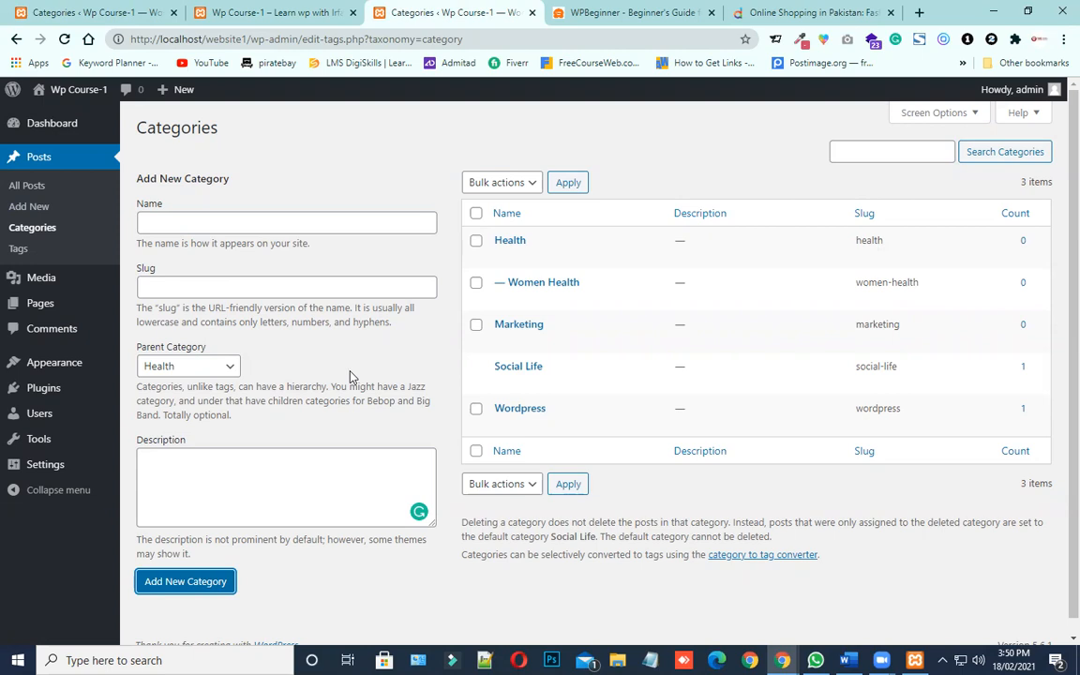
Examine the WPBeginner home page's Blog menu in the incognito window, and return to the category list to check the Women Health subcategory
left_click(784, 661)
left_click(819, 604)
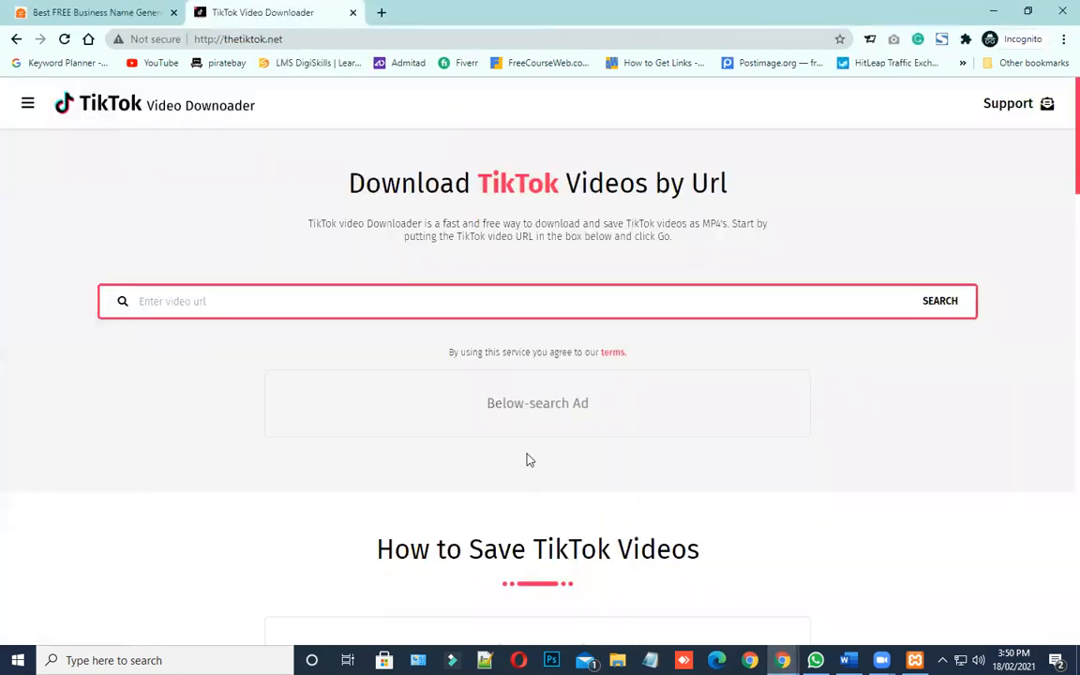
left_click(141, 12)
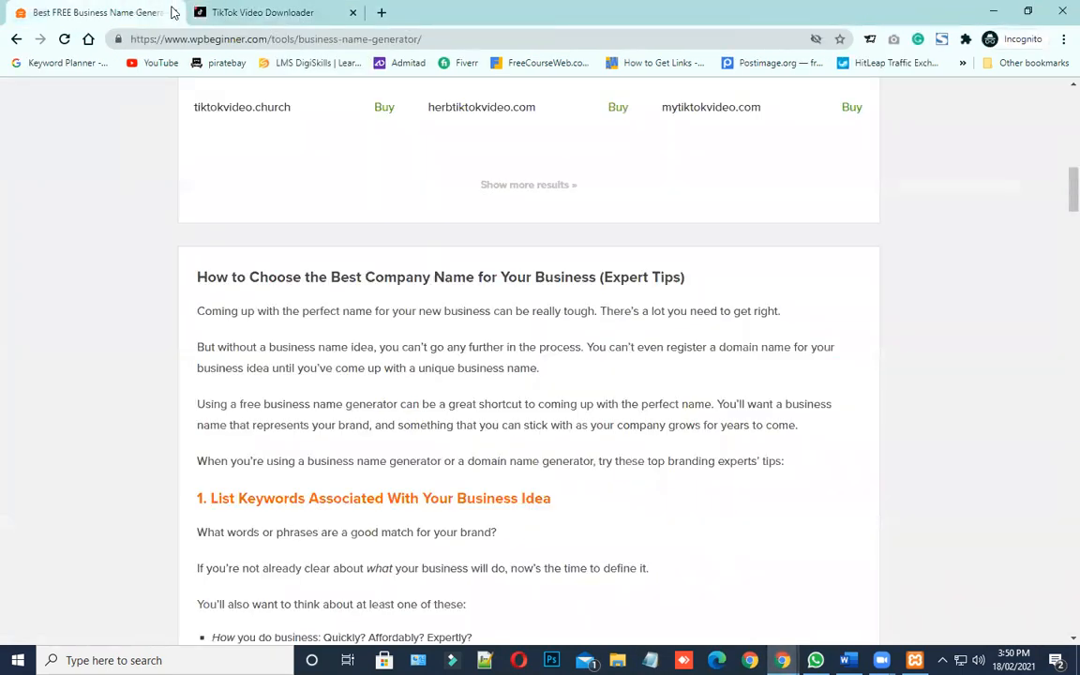
scroll(312, 270, "up", 10)
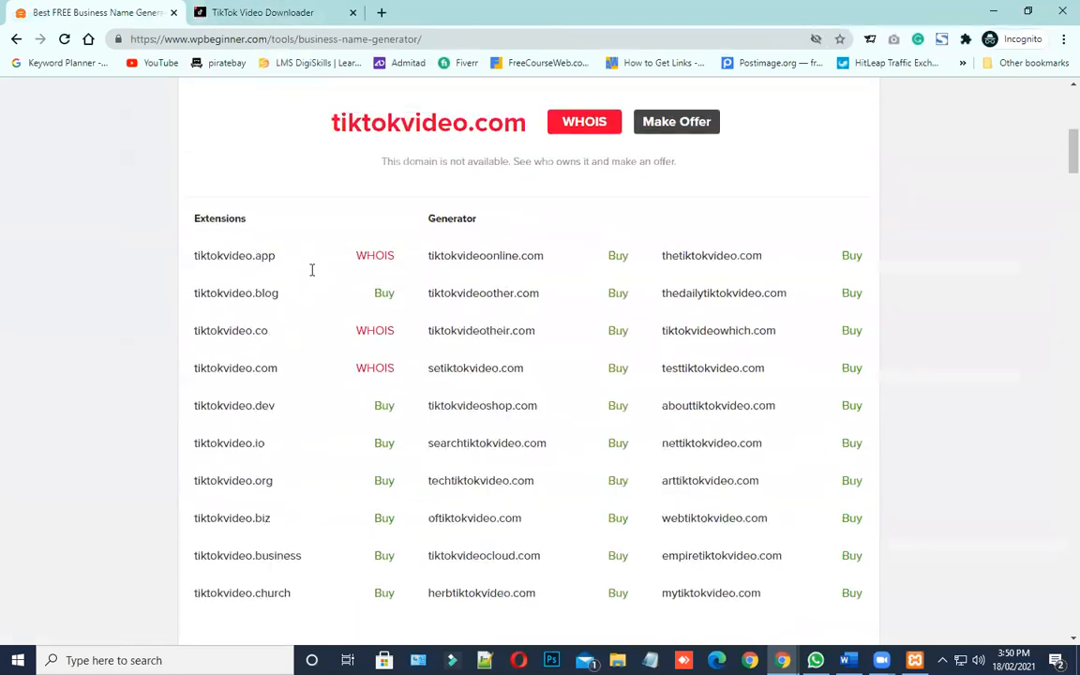
left_click(250, 119)
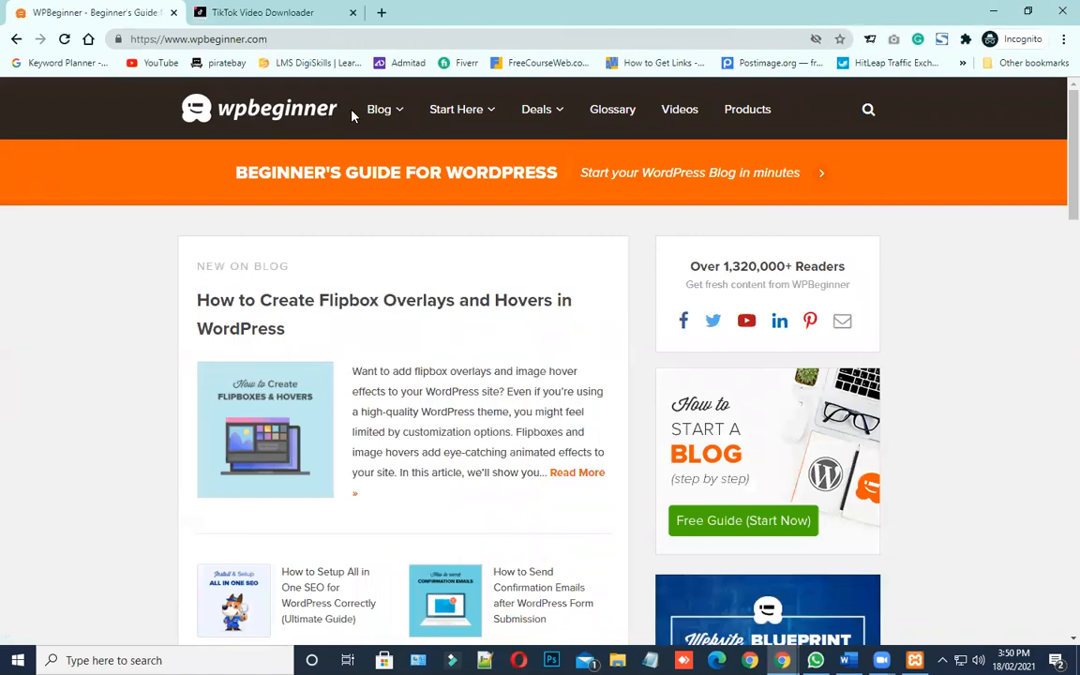
mouse_move(394, 113)
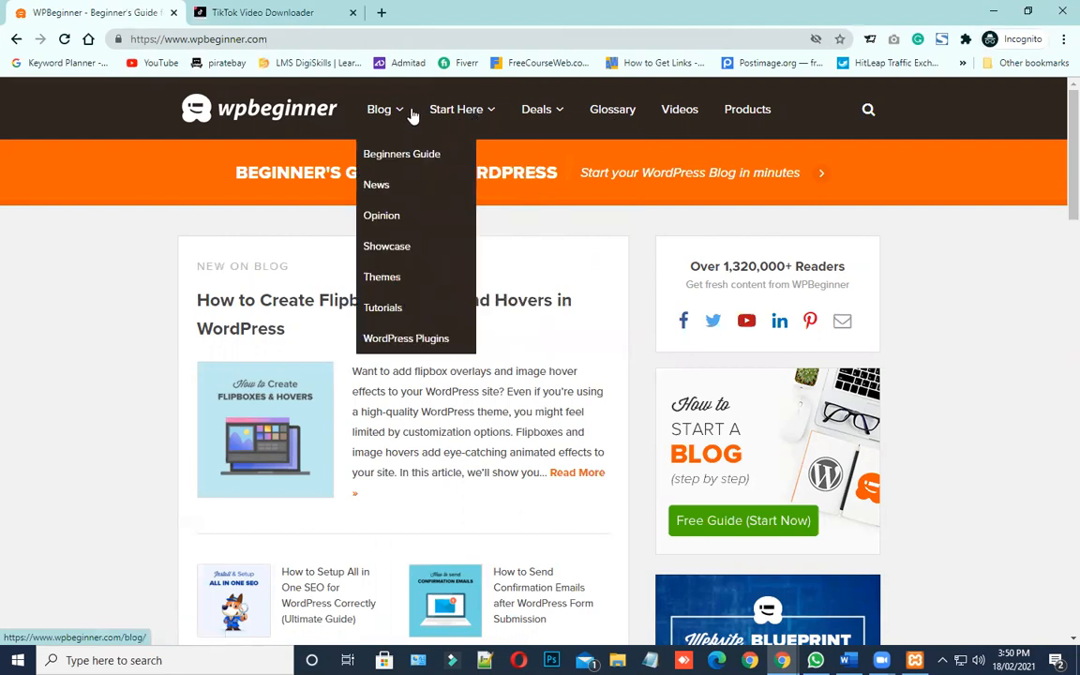
left_click(987, 9)
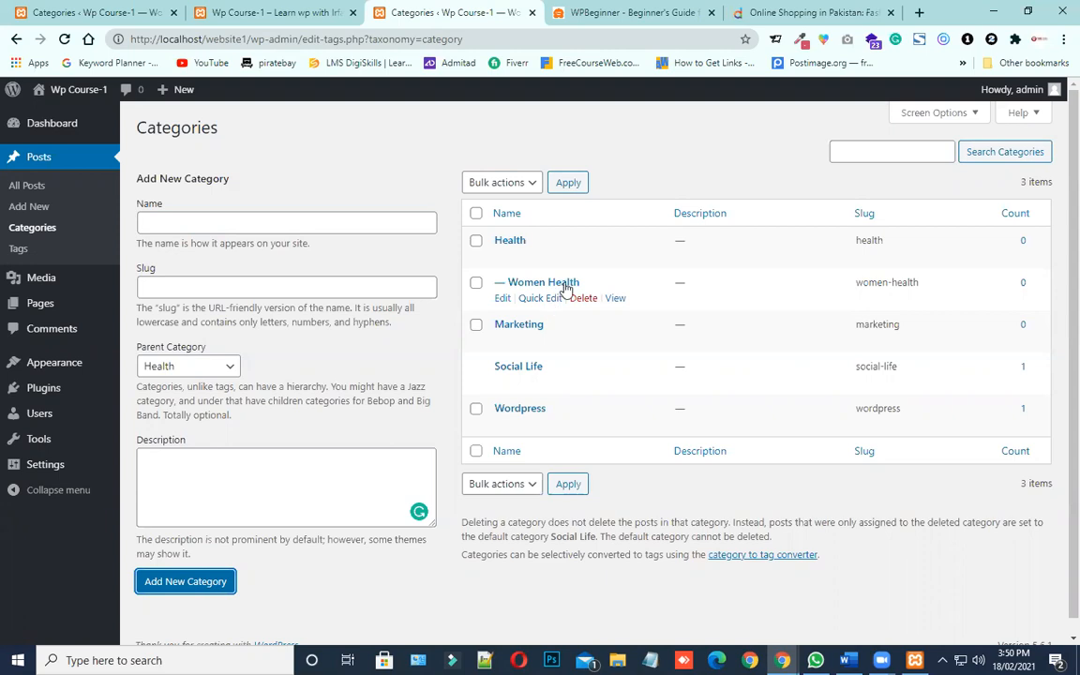
left_click_drag(586, 285, 435, 253)
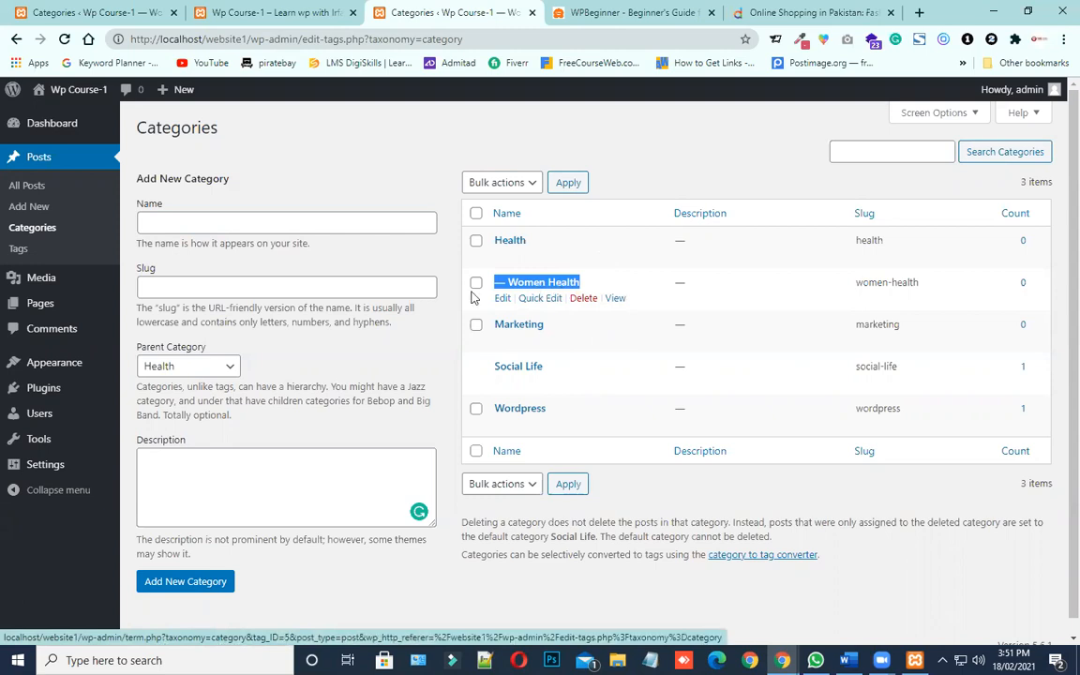
Restore the Hello world! post from the posts Trash
left_click(33, 188)
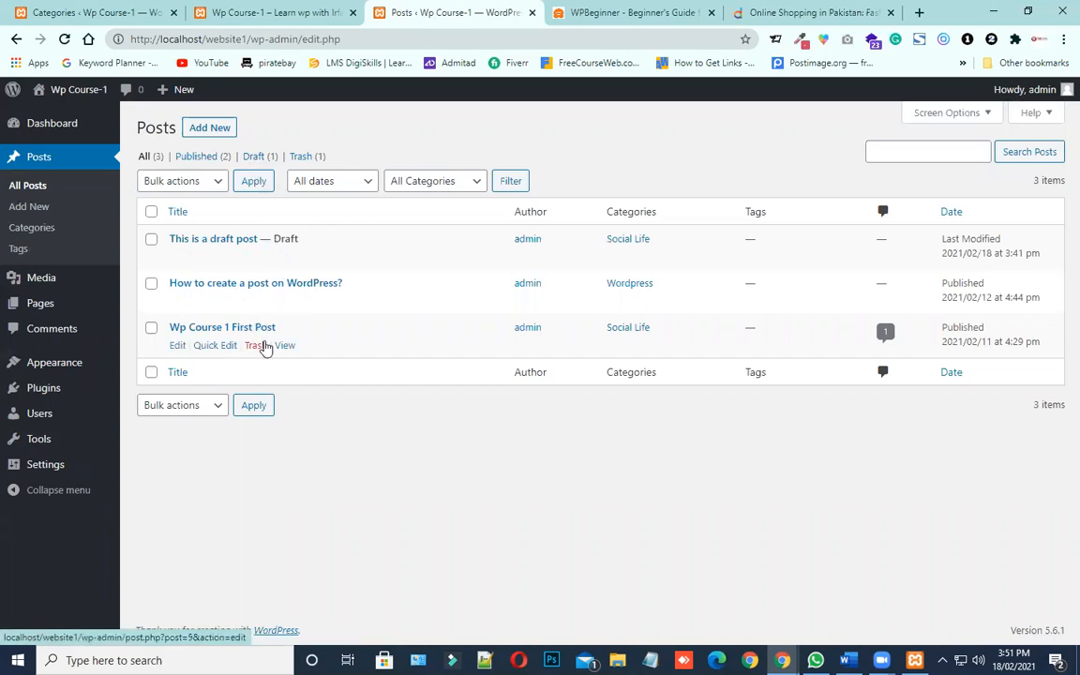
left_click(303, 160)
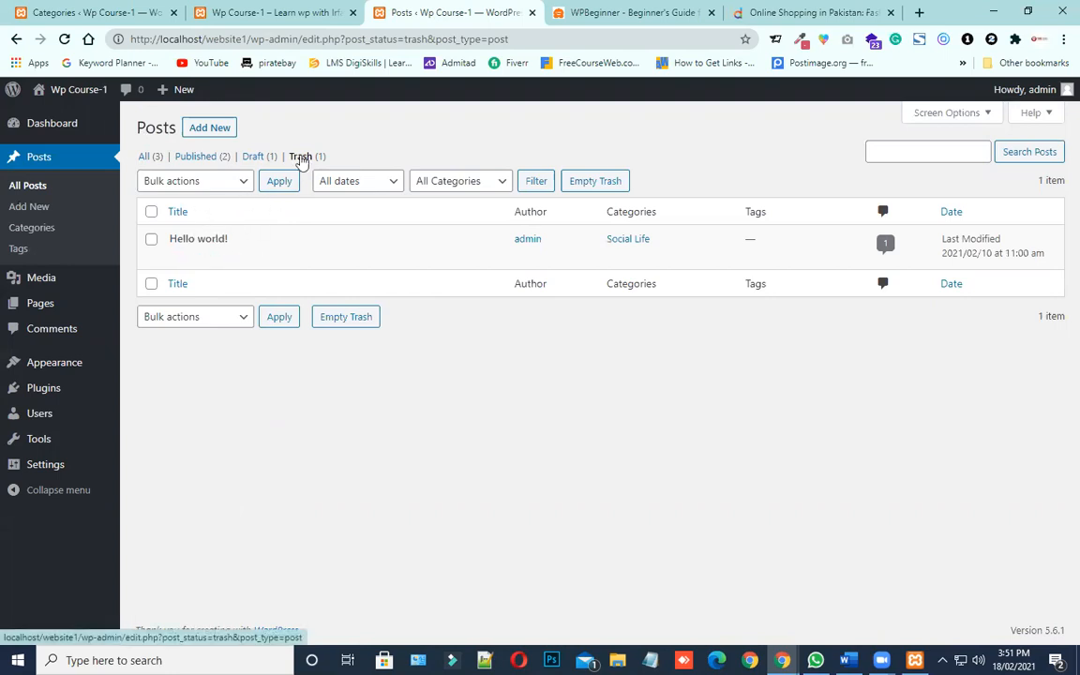
mouse_move(218, 242)
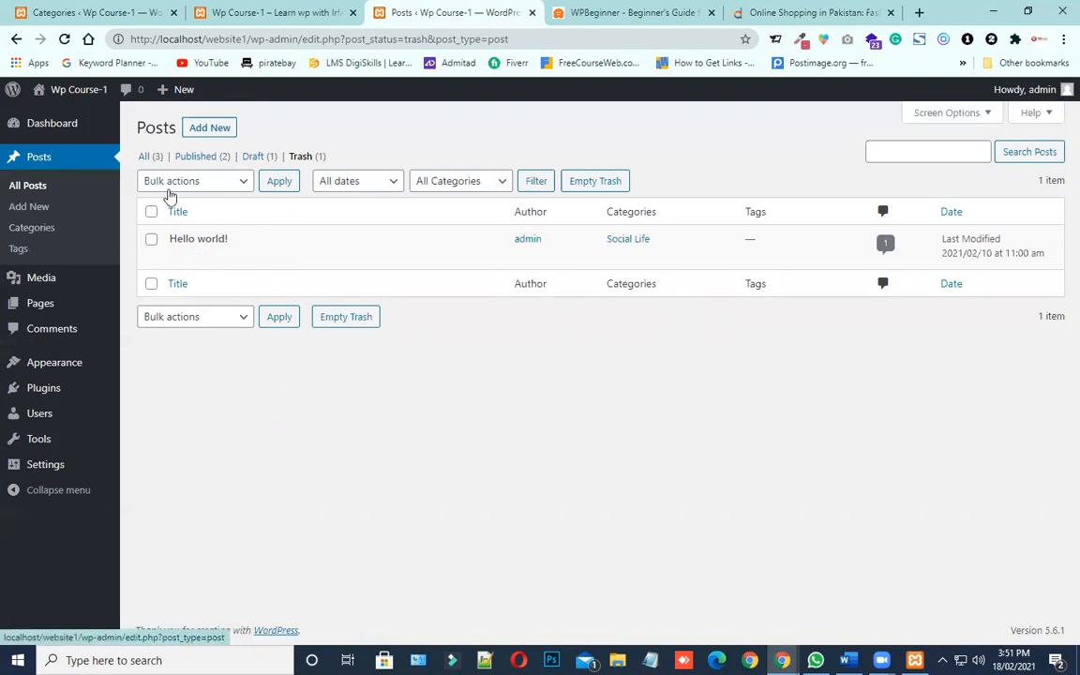
mouse_move(167, 277)
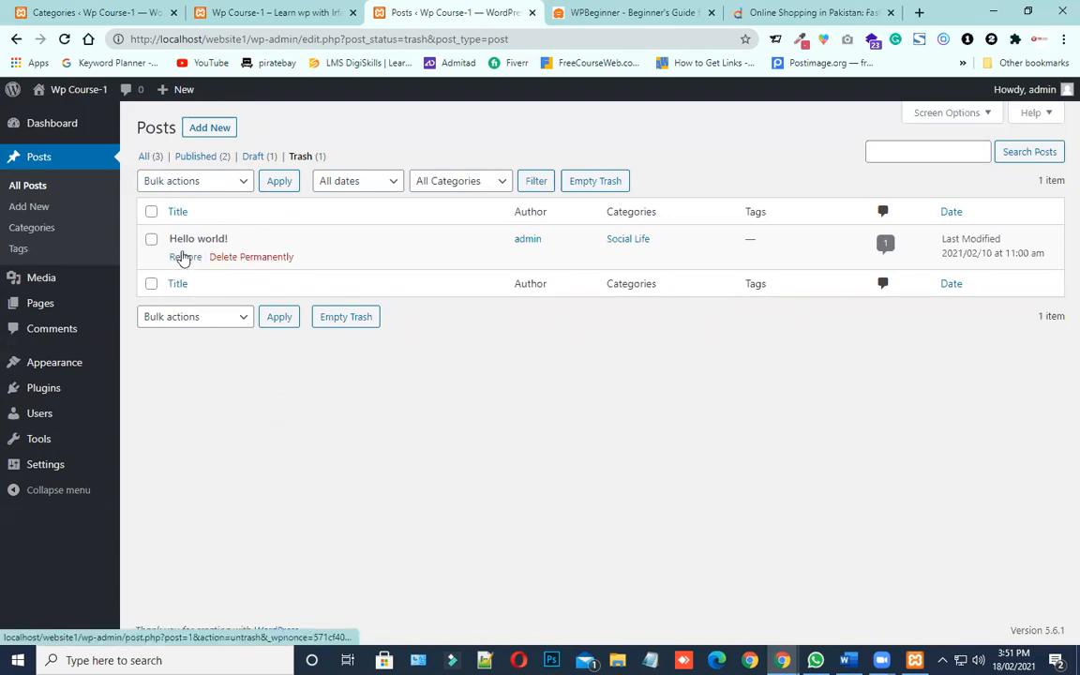
left_click(184, 257)
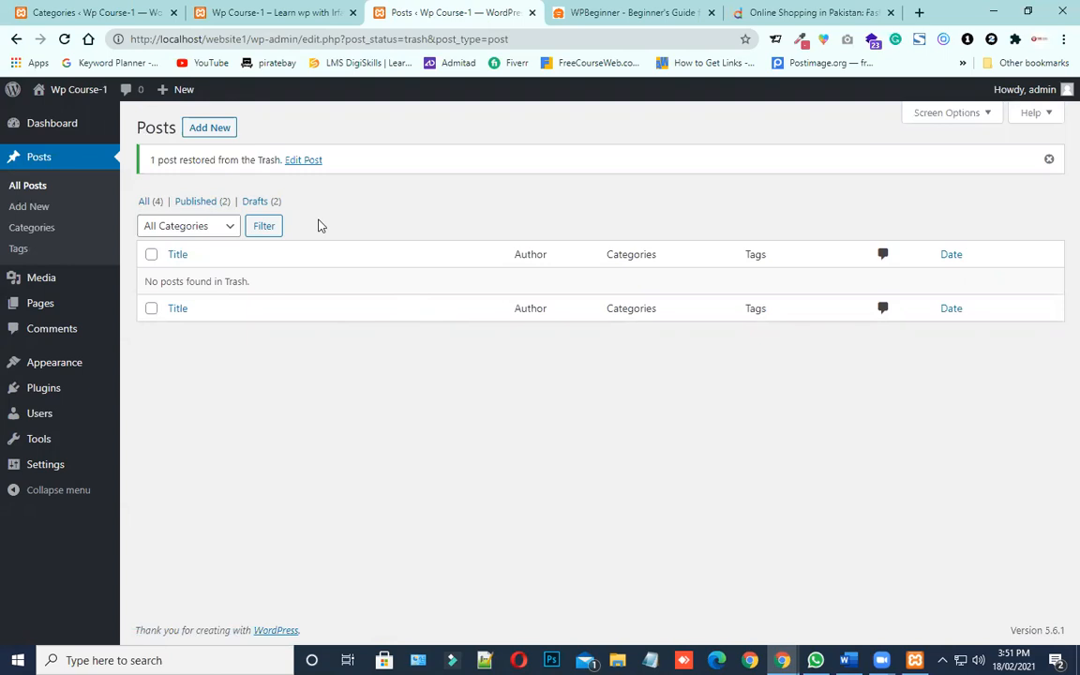
List all posts and move the restored Hello world! draft back to the Trash
left_click(144, 201)
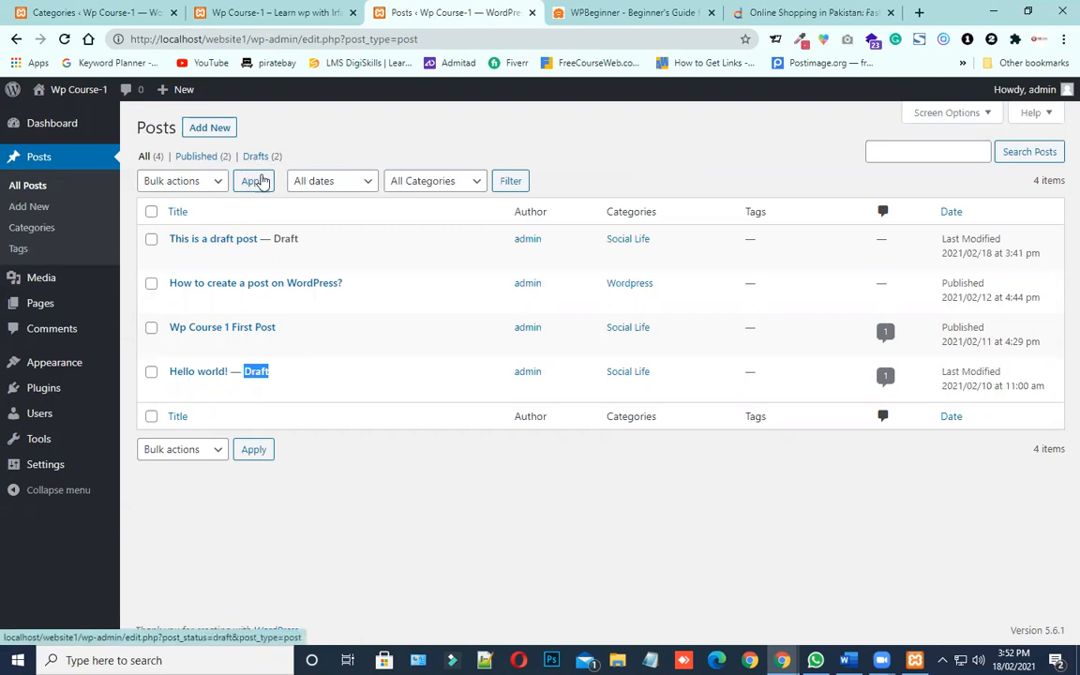
left_click(258, 390)
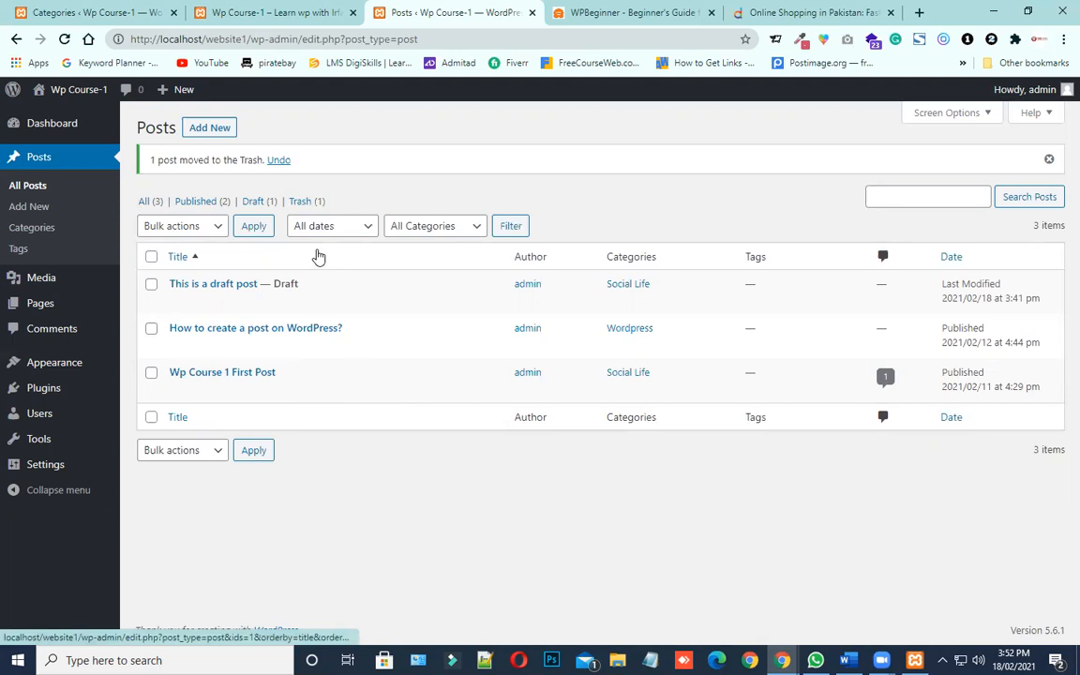
Permanently delete the Hello world! post from the posts Trash, and return to the list of all posts
left_click(300, 200)
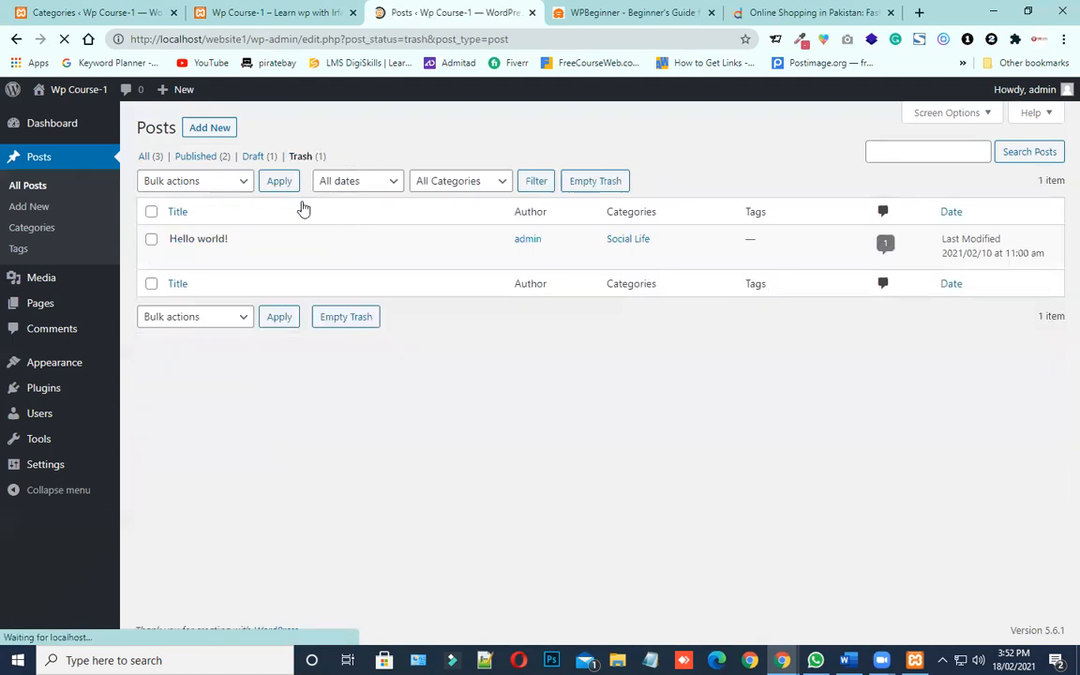
mouse_move(232, 265)
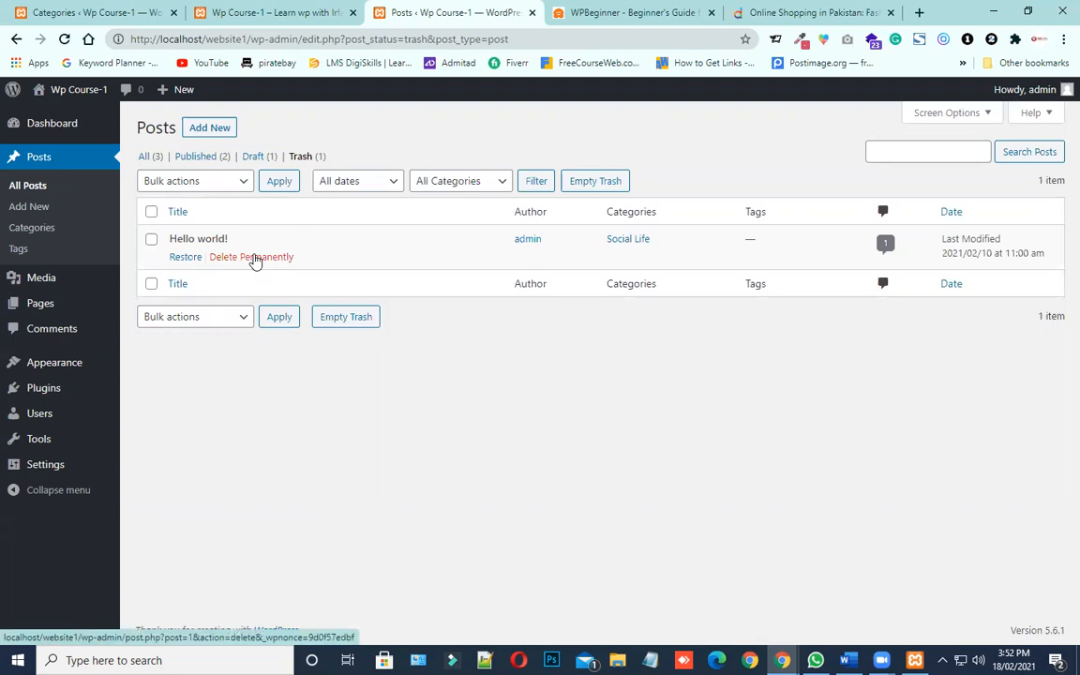
left_click(263, 259)
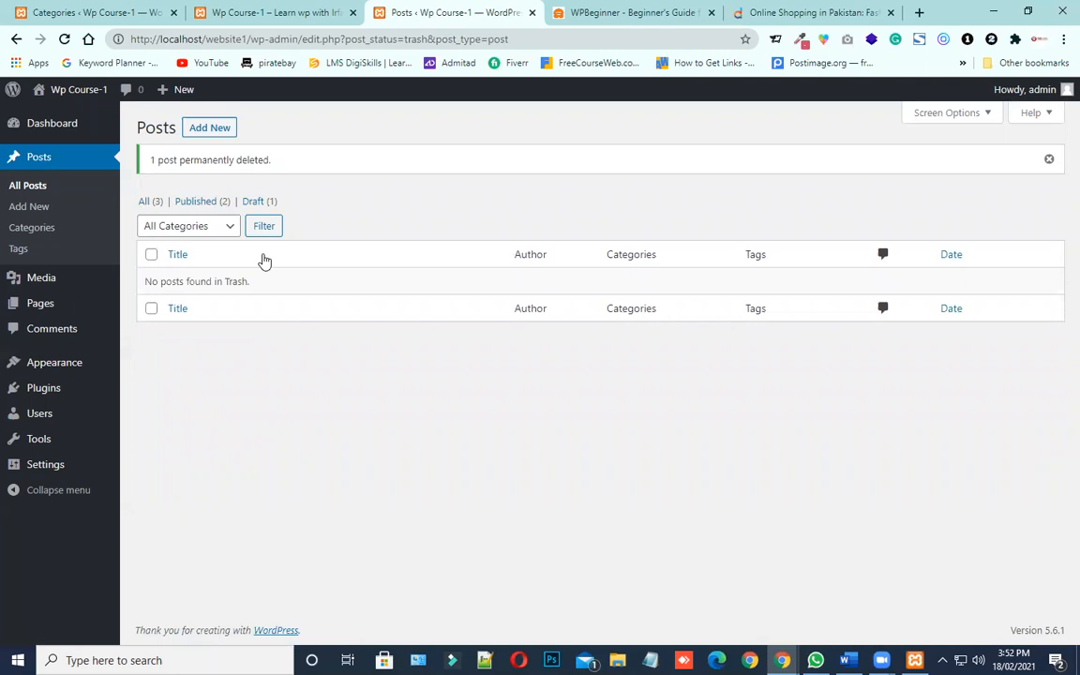
left_click(153, 204)
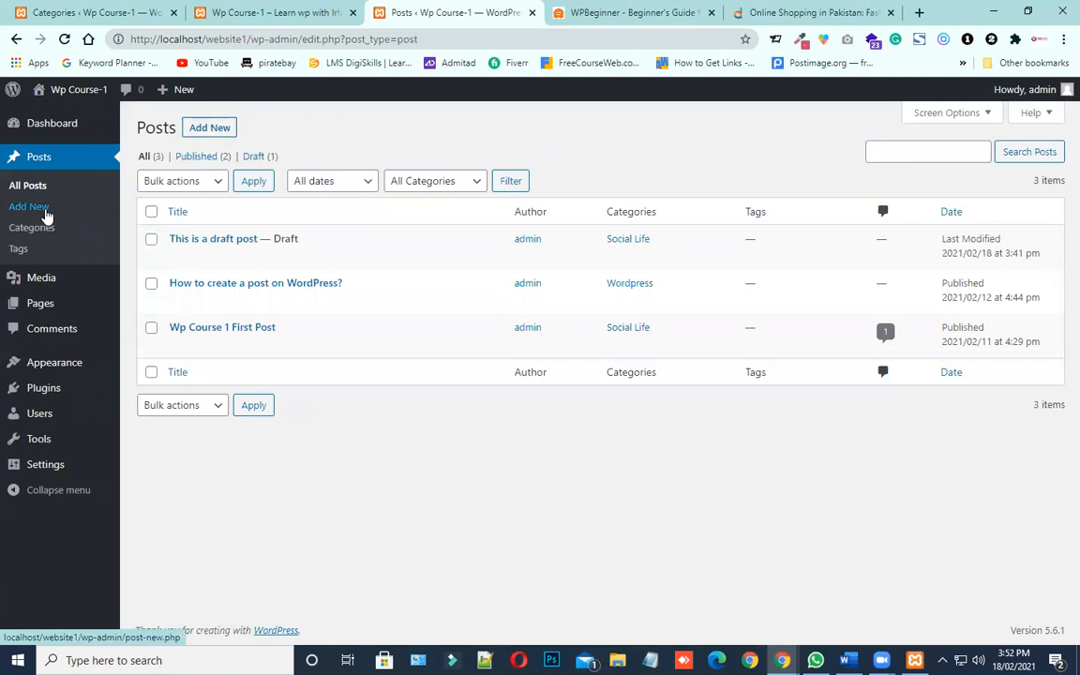
Open a new post and examine the title field, content area and basic formatting options of the editor
left_click(207, 136)
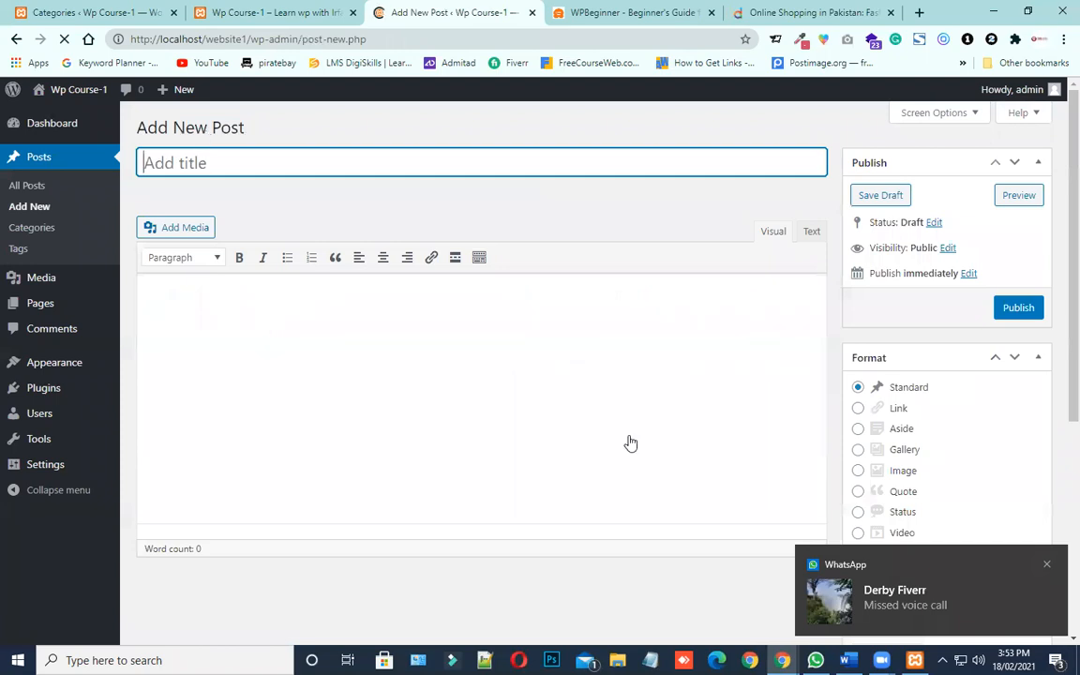
left_click(1048, 567)
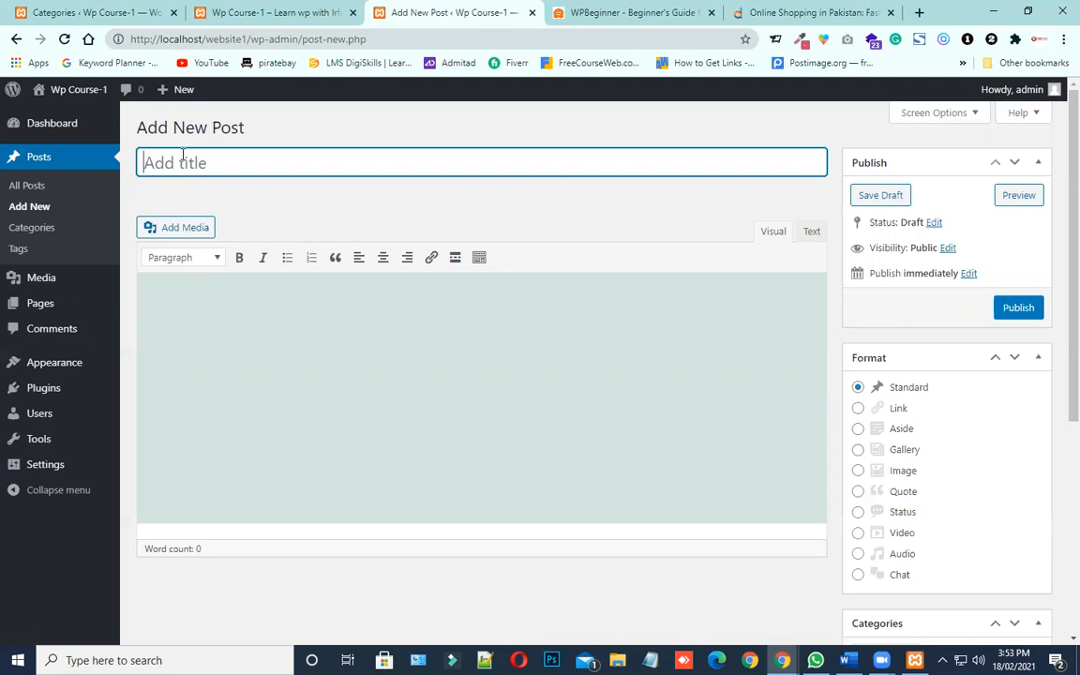
left_click(262, 372)
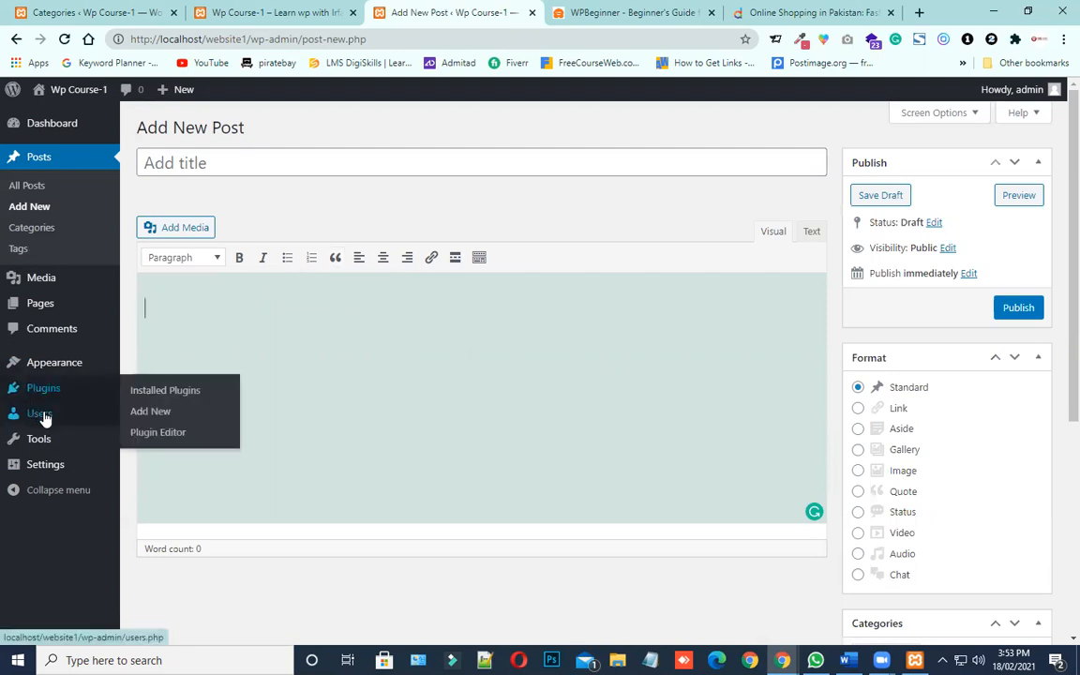
mouse_move(25, 390)
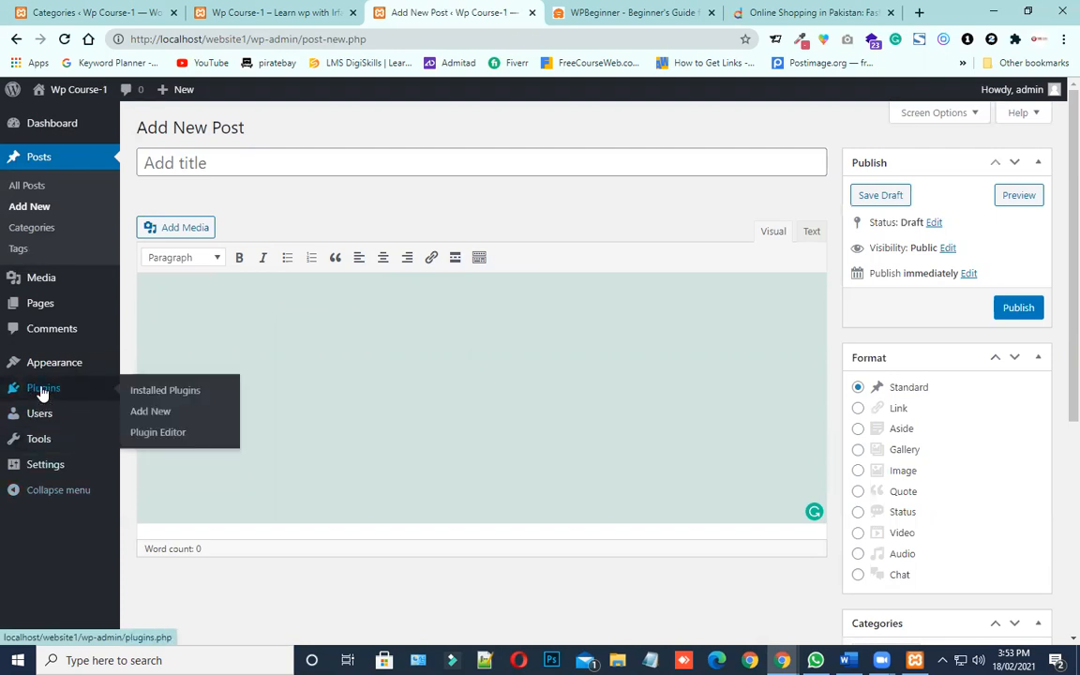
left_click(285, 334)
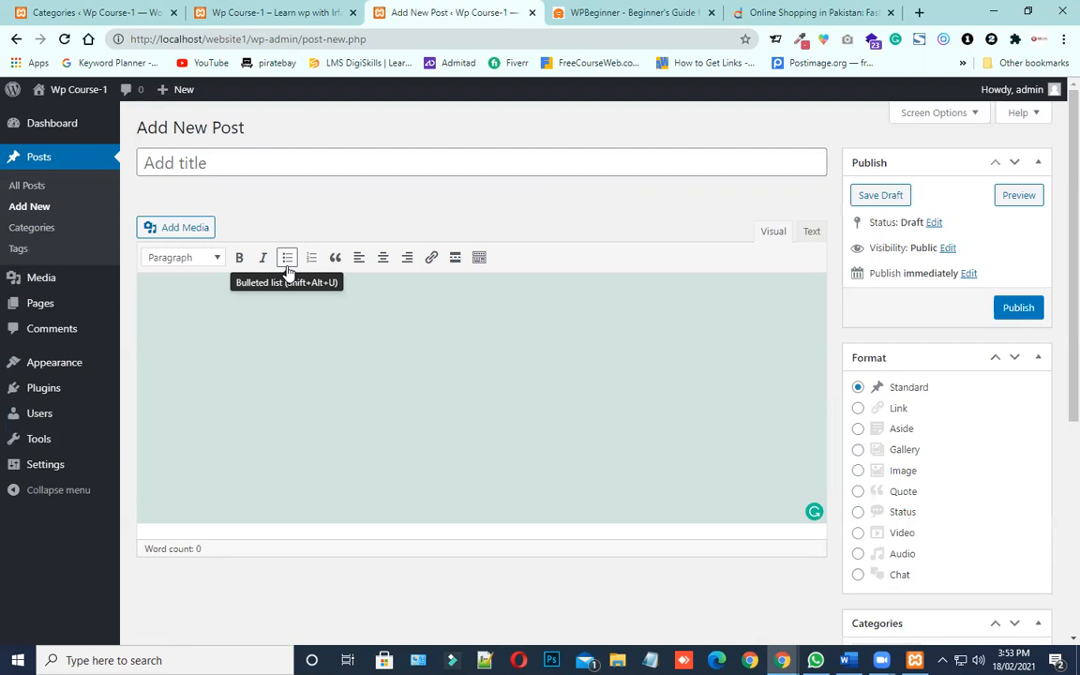
left_click(248, 169)
left_click(265, 341)
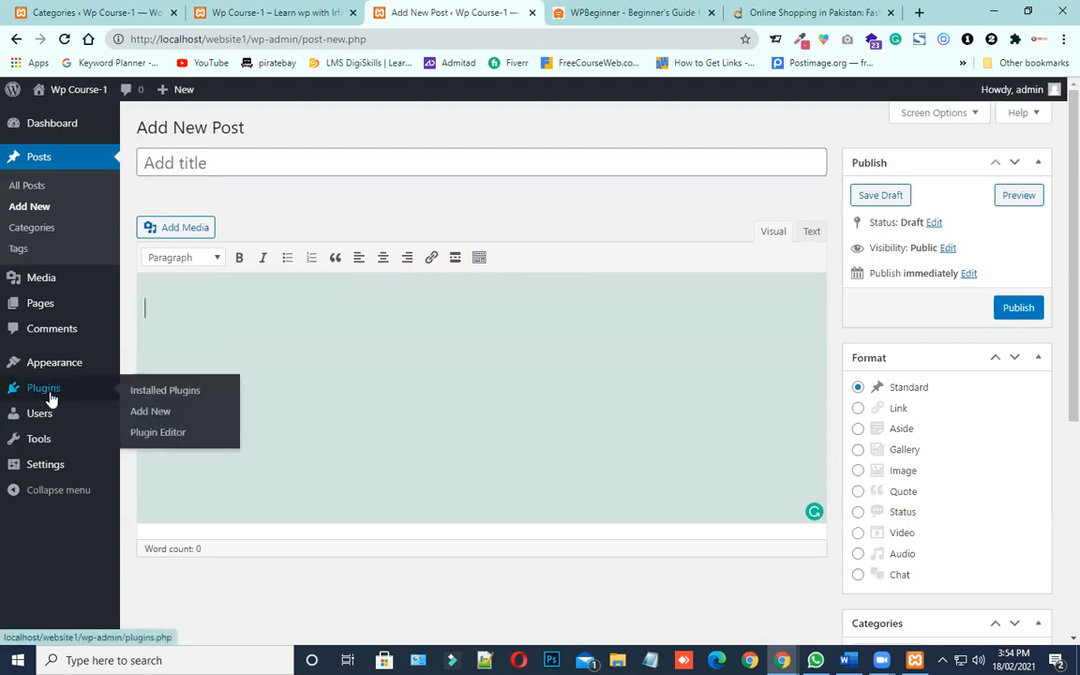
Check the Classic Editor entry among the installed plugins, and go to the page for adding plugins
left_click(169, 397)
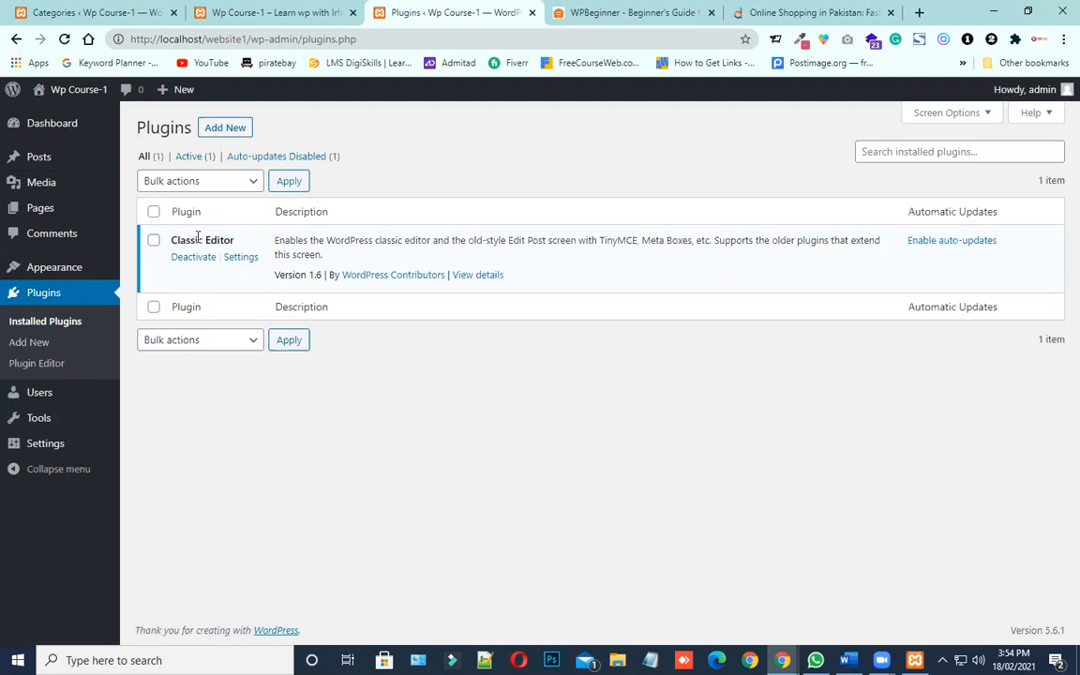
left_click_drag(204, 239, 160, 218)
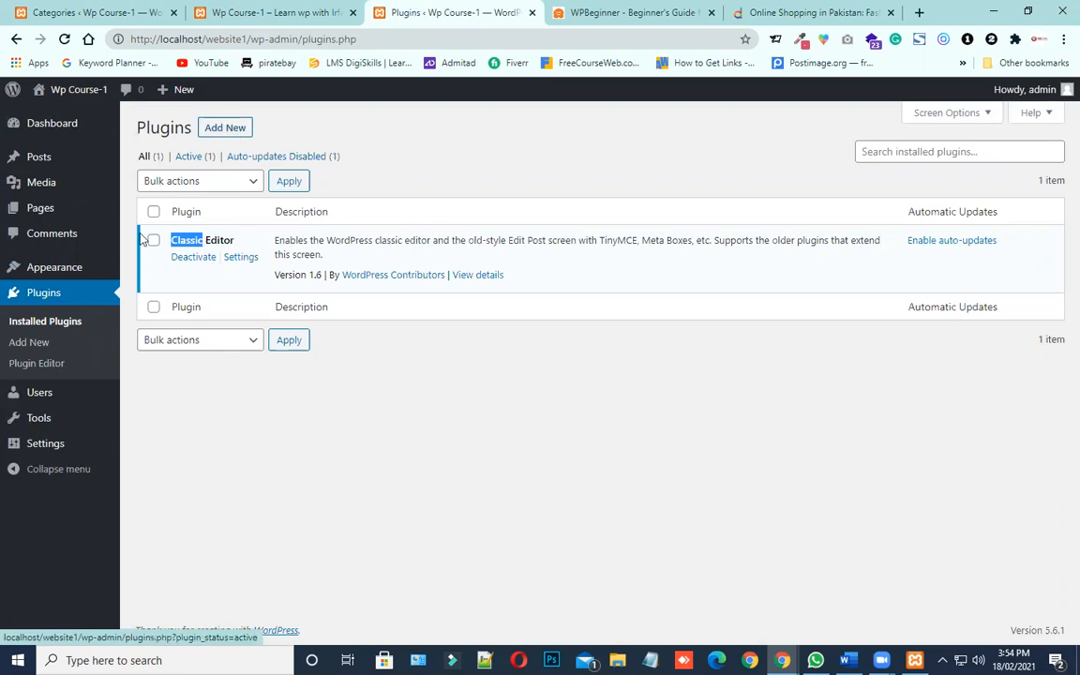
left_click(29, 343)
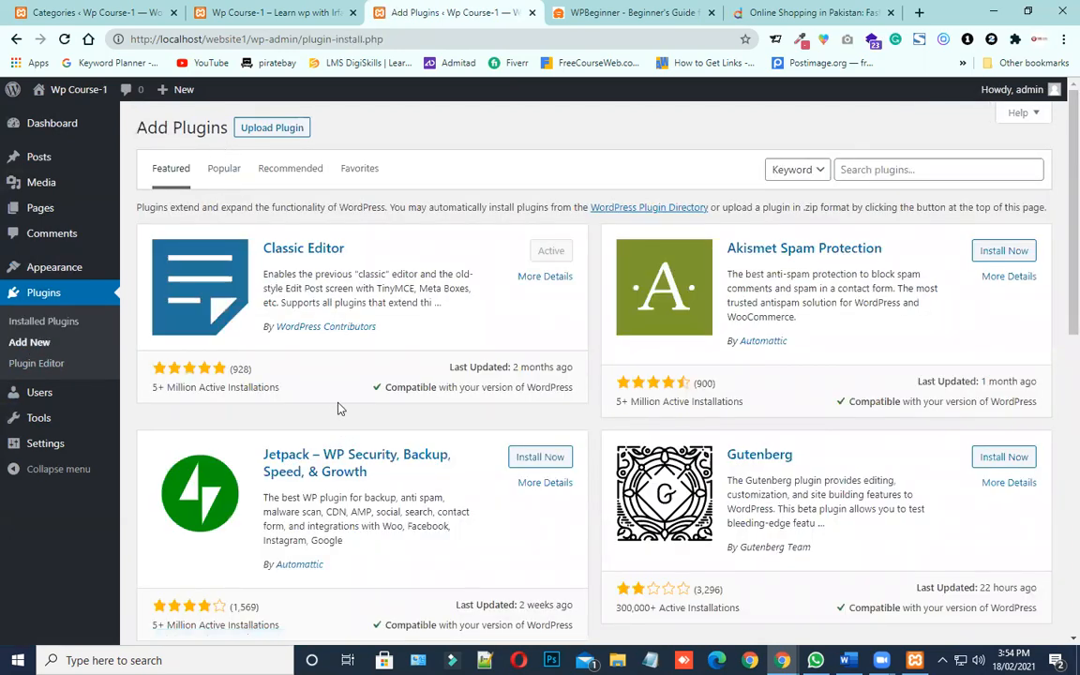
Search the plugin directory for "tiny"
left_click(863, 170)
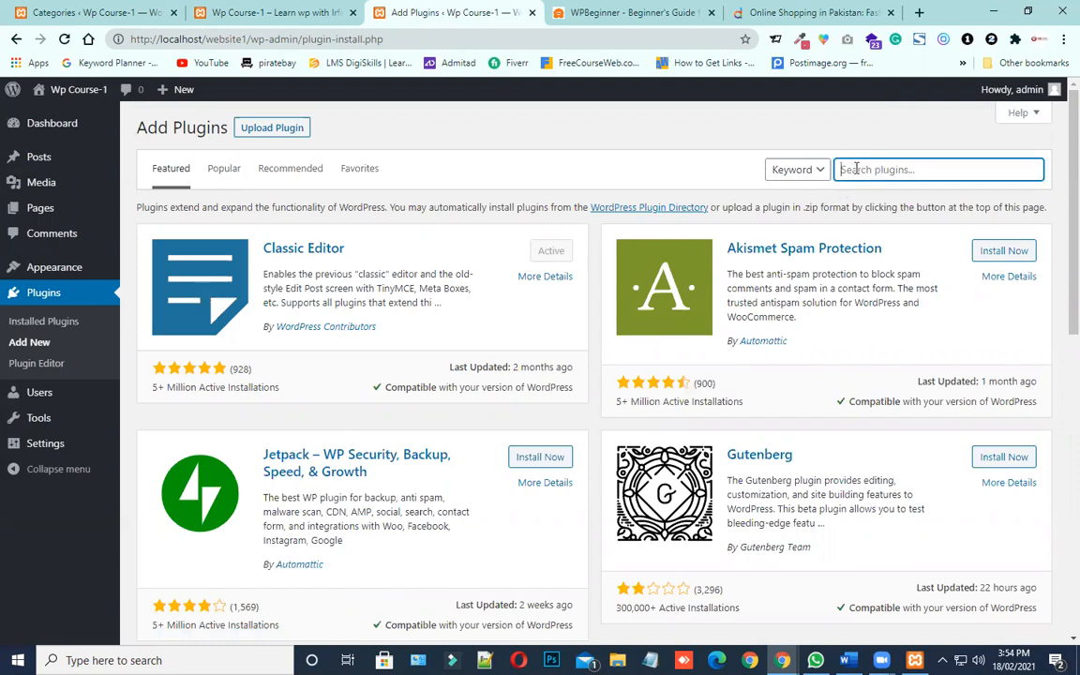
type("tiny")
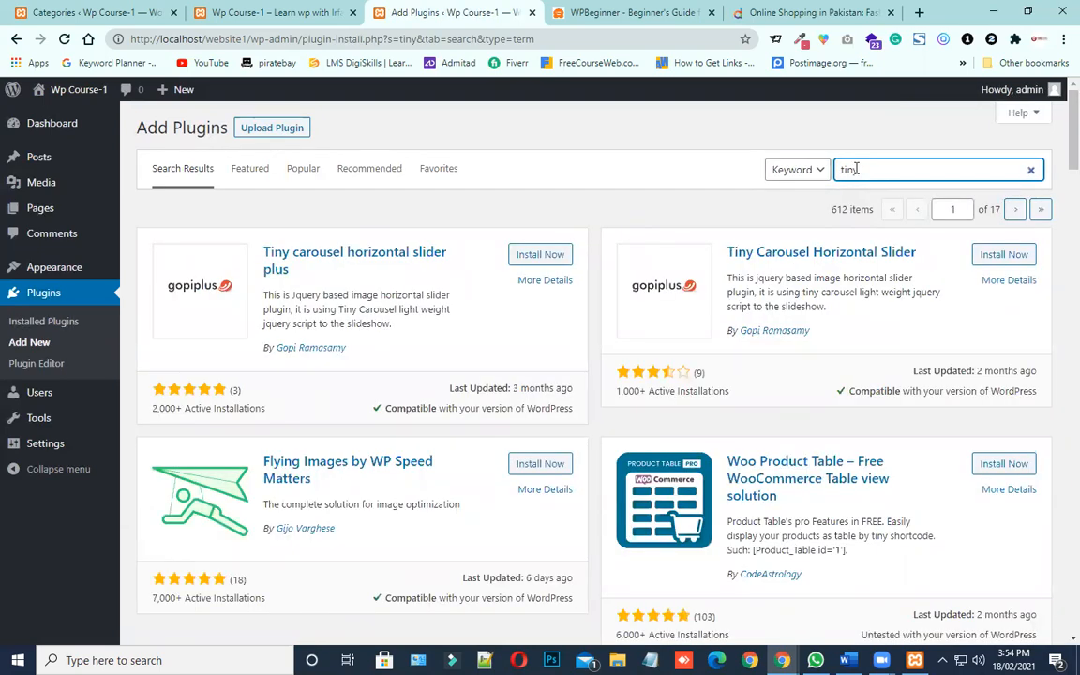
Look through the "tiny" plugin results for a TinyMCE editor extension
scroll(795, 335, "down", 2)
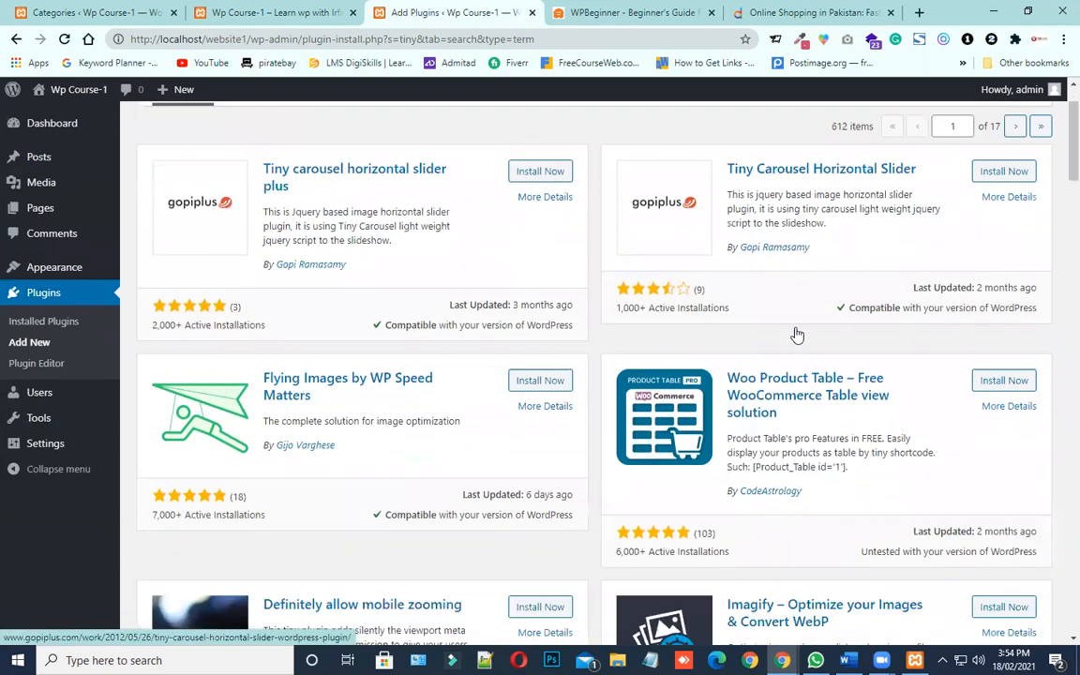
scroll(795, 334, "down", 2)
scroll(795, 335, "down", 2)
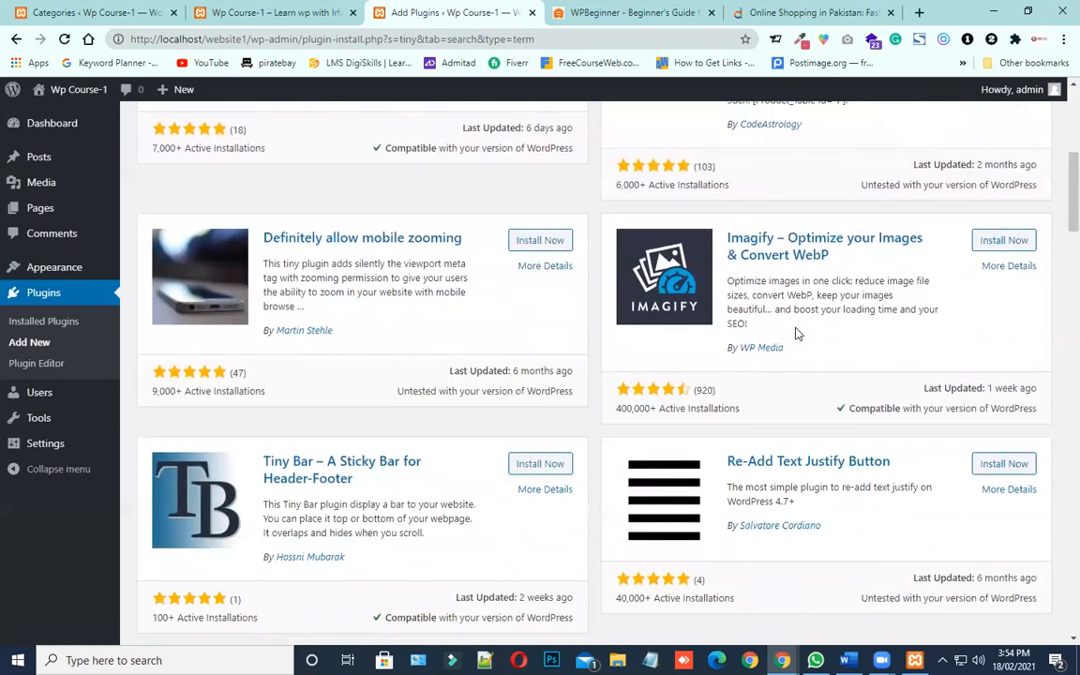
scroll(796, 335, "down", 7)
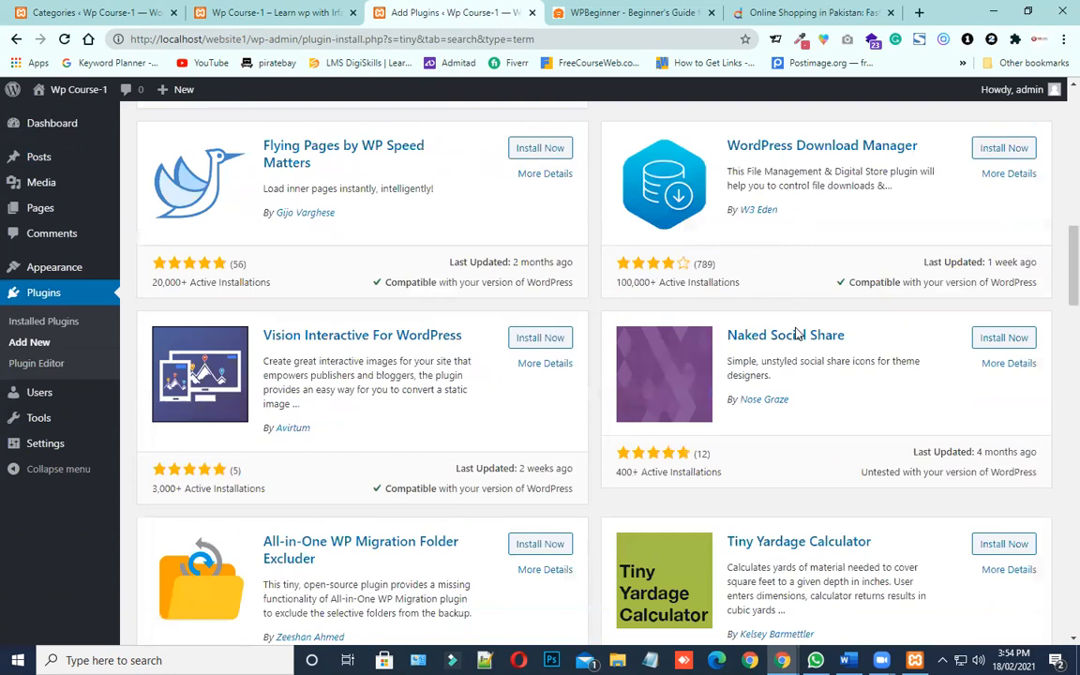
scroll(795, 335, "down", 6)
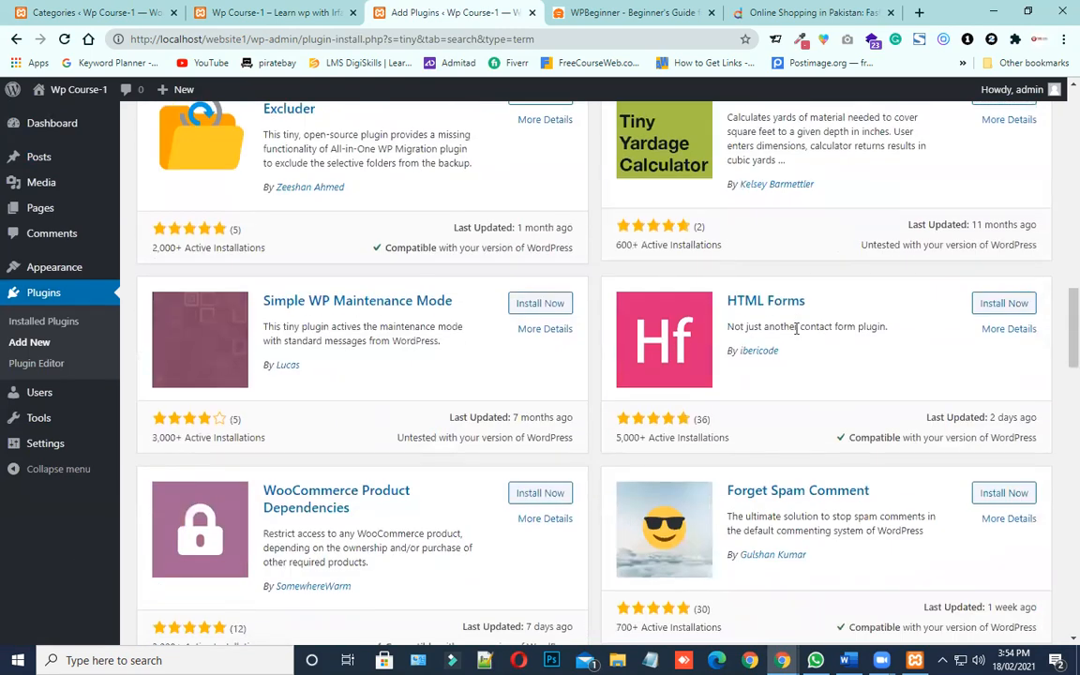
scroll(795, 328, "down", 4)
scroll(796, 328, "down", 4)
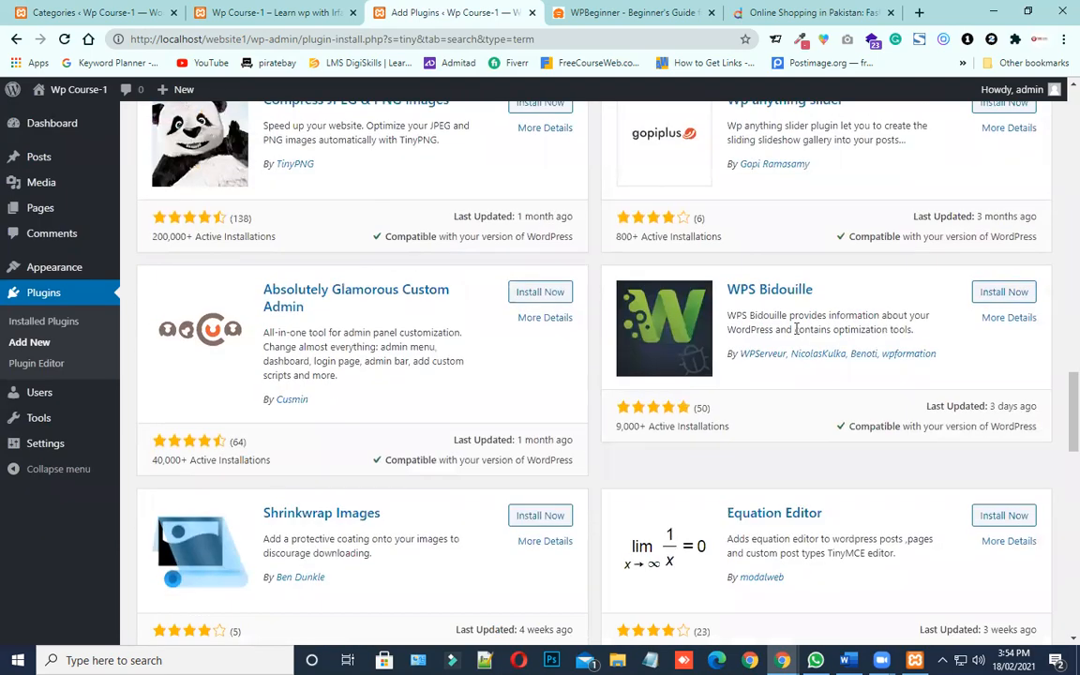
scroll(795, 329, "down", 3)
scroll(795, 328, "up", 9)
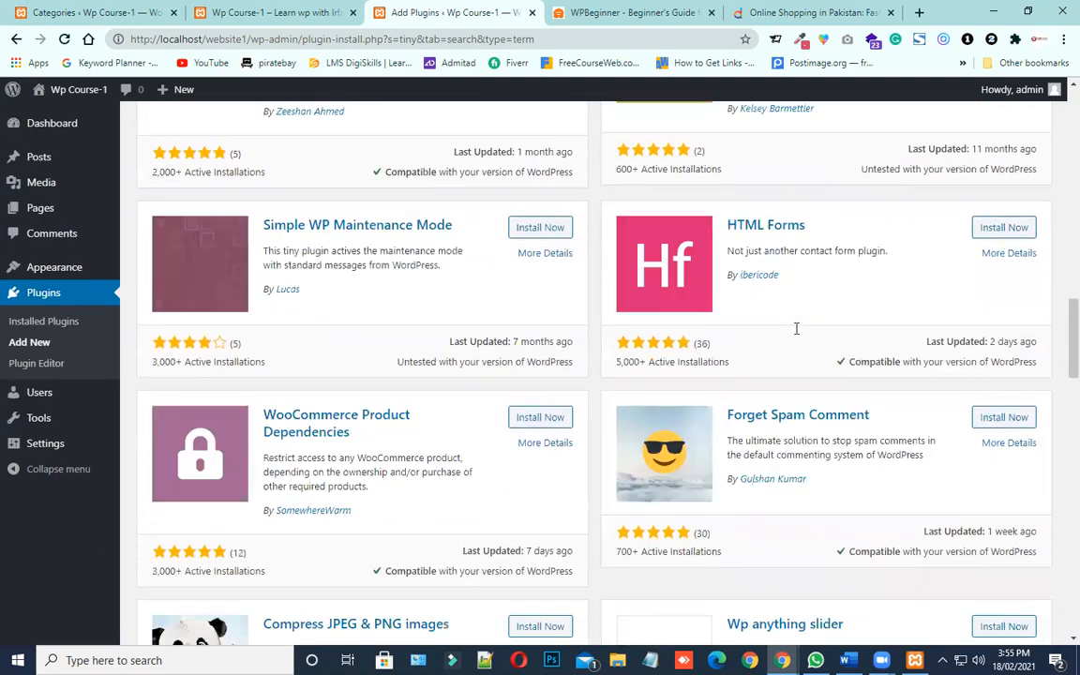
scroll(796, 329, "down", 8)
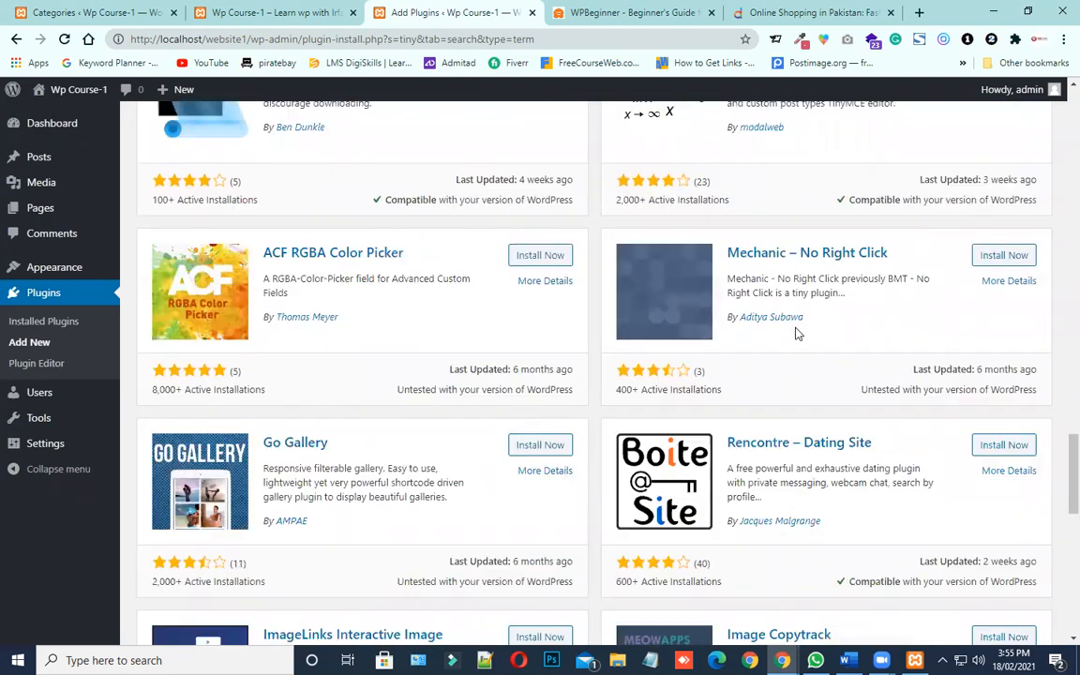
scroll(795, 333, "down", 4)
scroll(795, 333, "up", 12)
scroll(795, 334, "up", 15)
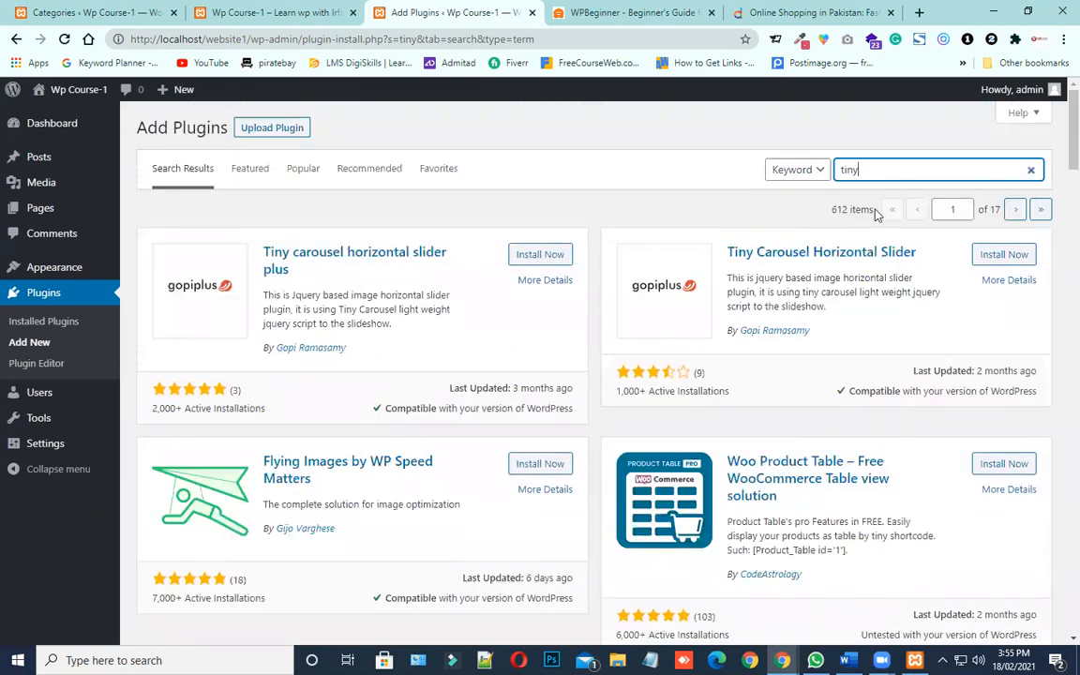
Search the plugin directory for "classic" and check the Classic Editor result
left_click_drag(872, 169, 841, 168)
type("classic")
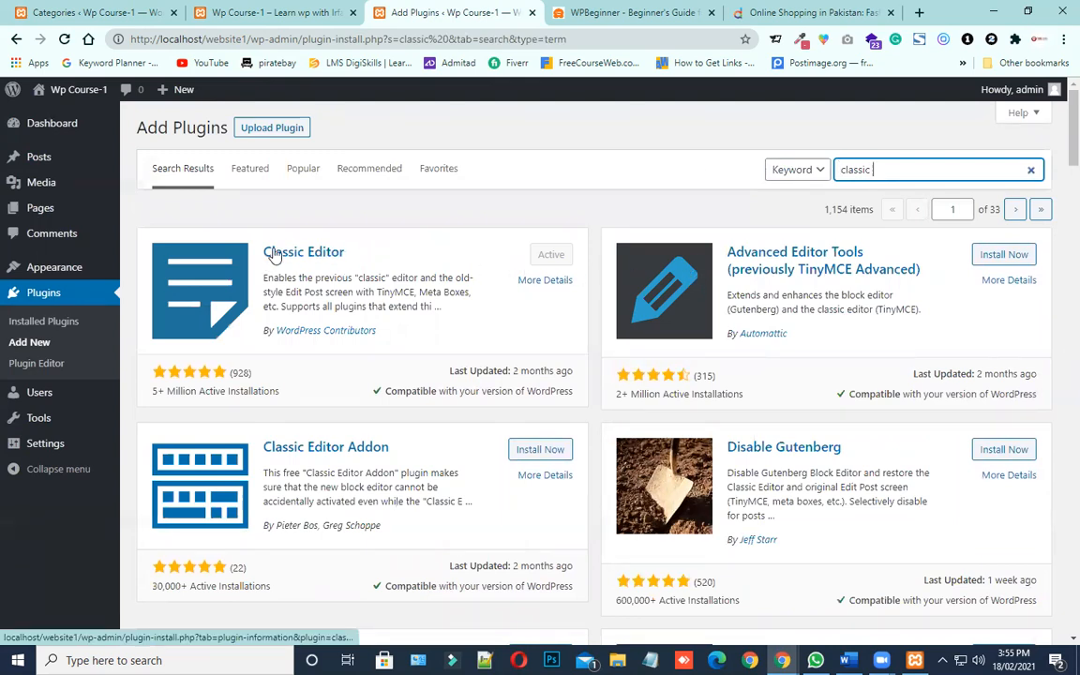
left_click_drag(340, 252, 261, 249)
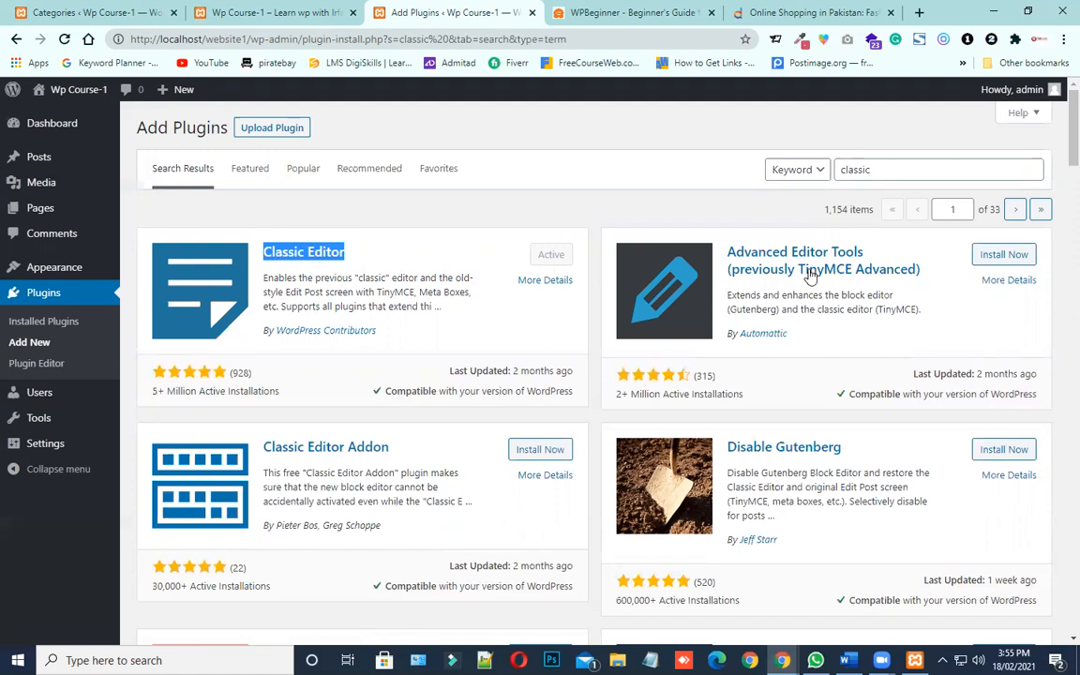
Install and activate the Advanced Editor Tools (previously TinyMCE Advanced) plugin from the search results
left_click(931, 276)
left_click_drag(931, 276, 811, 269)
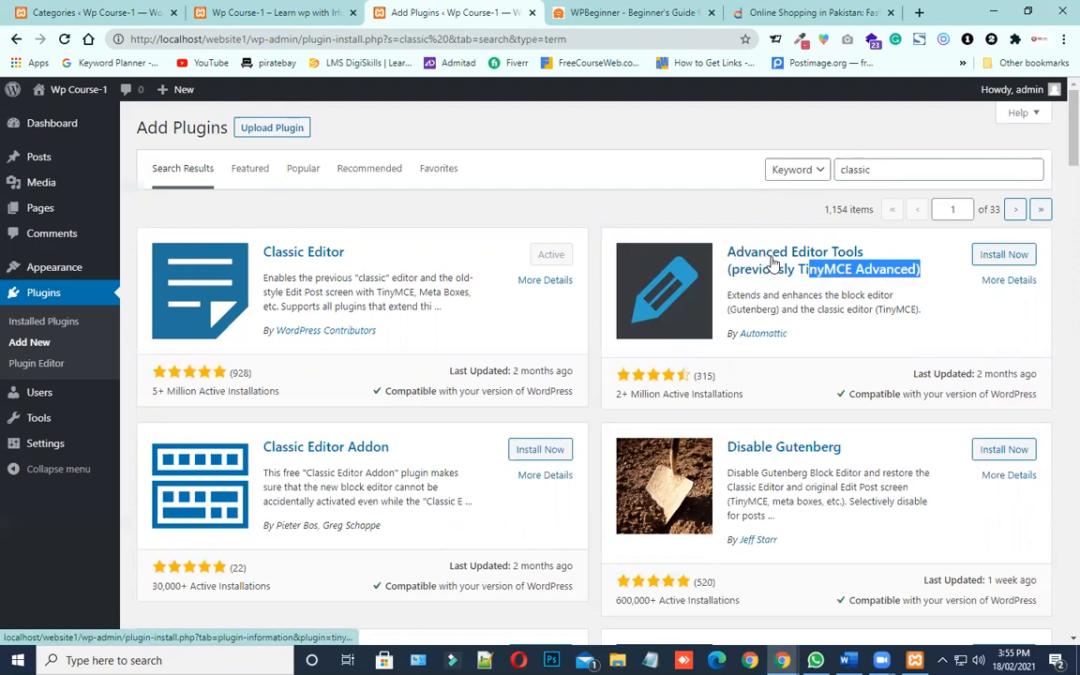
left_click(867, 251)
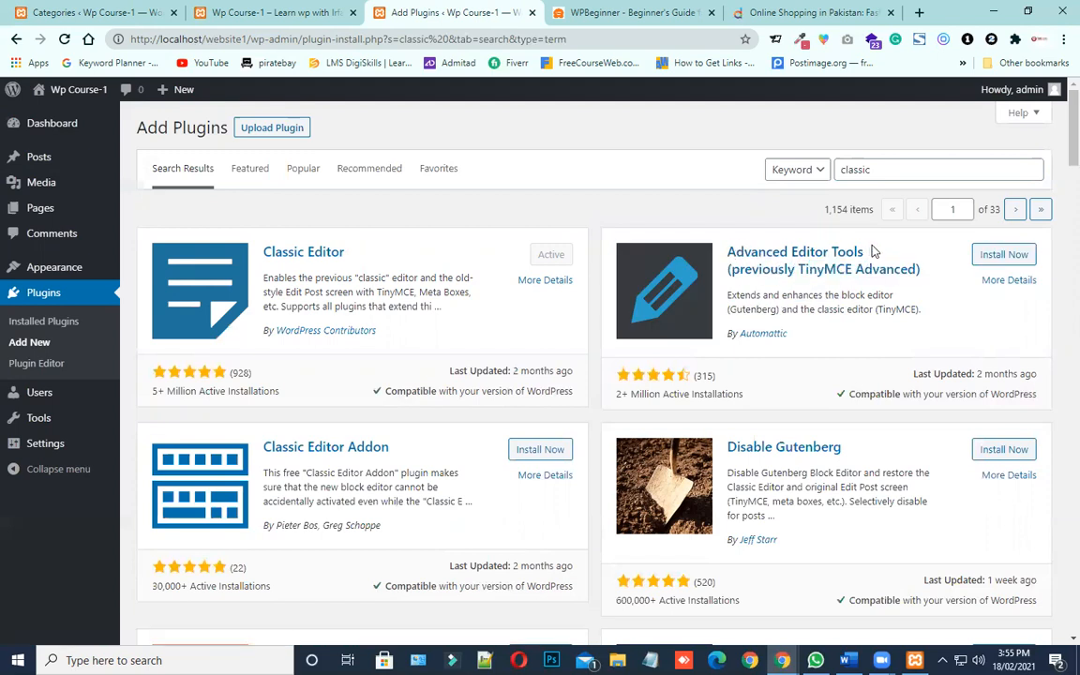
left_click_drag(867, 250, 723, 251)
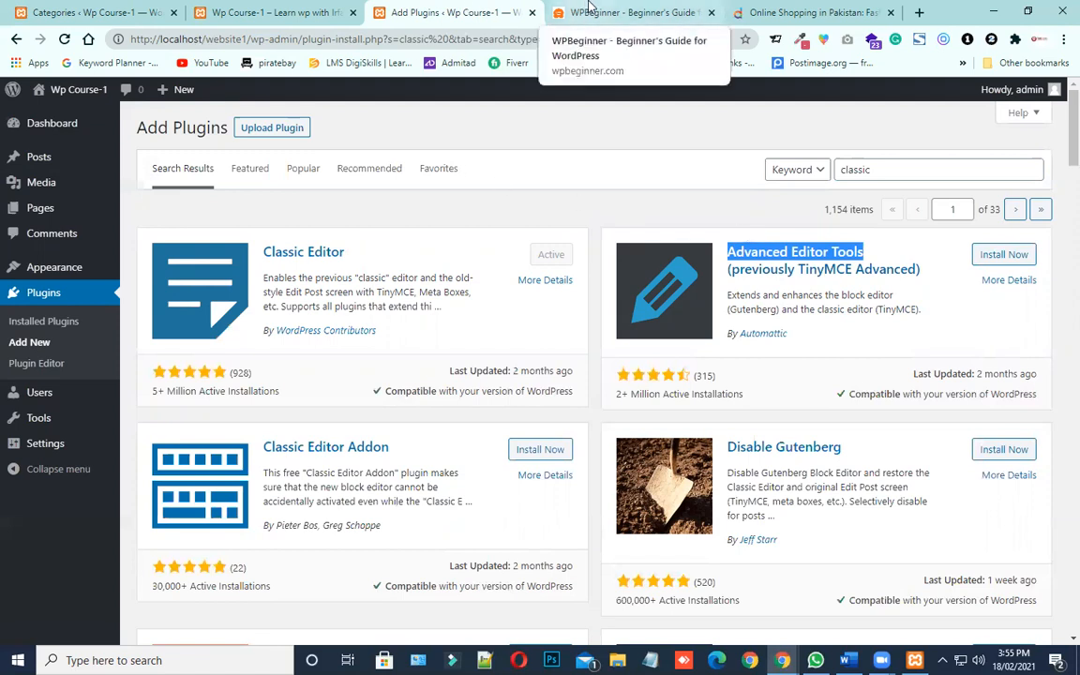
left_click(893, 248)
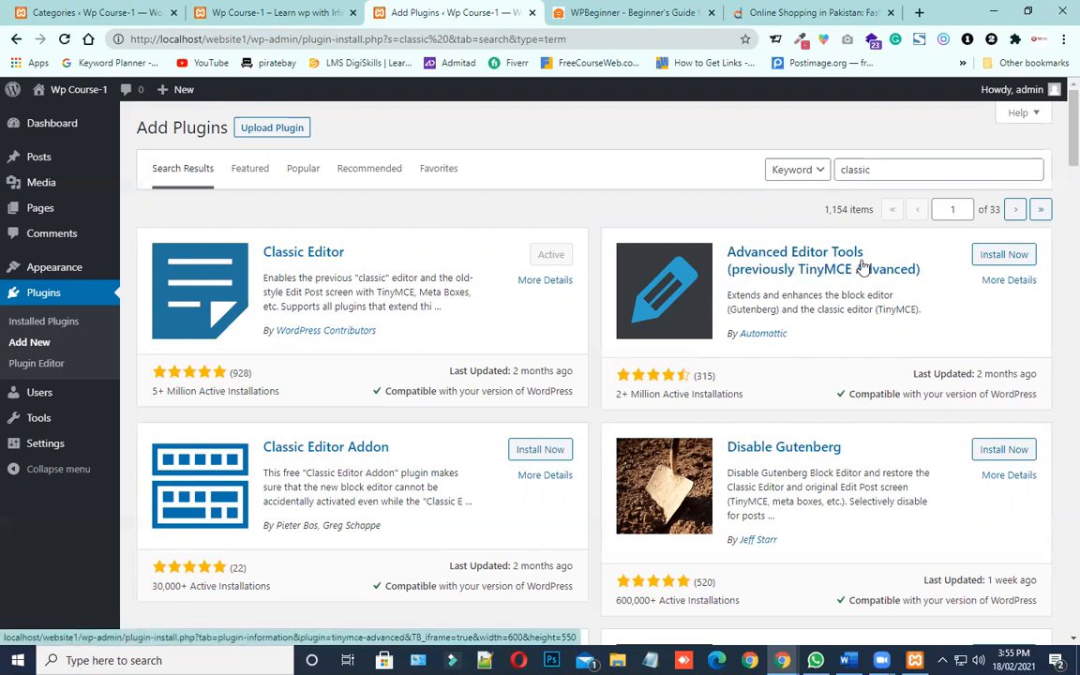
left_click(1004, 257)
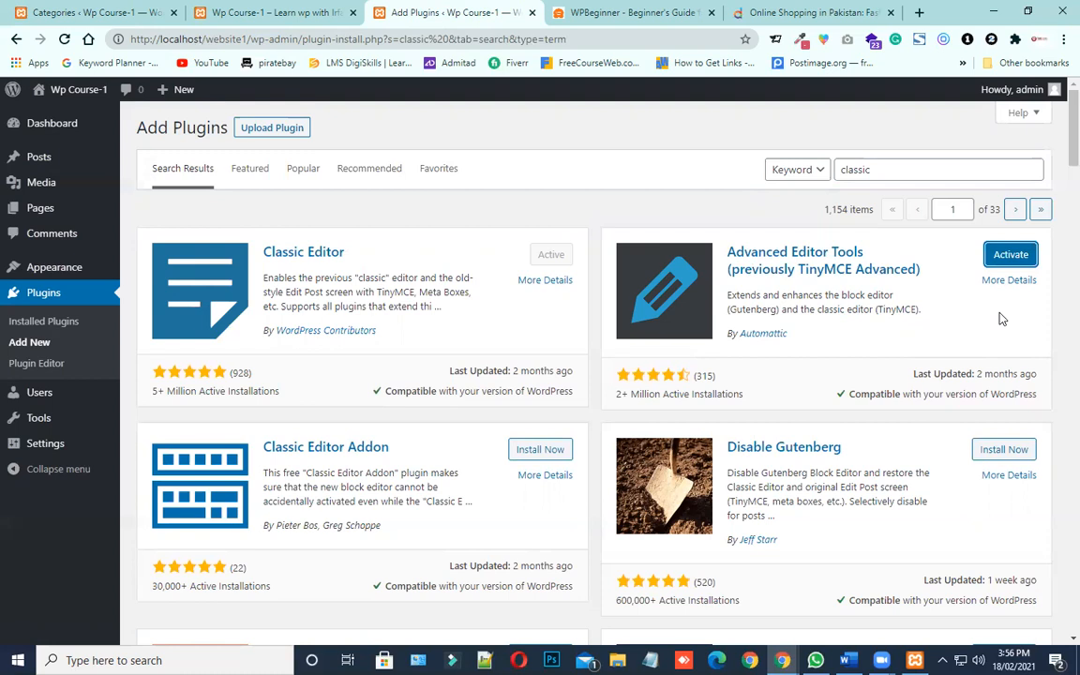
left_click(1008, 263)
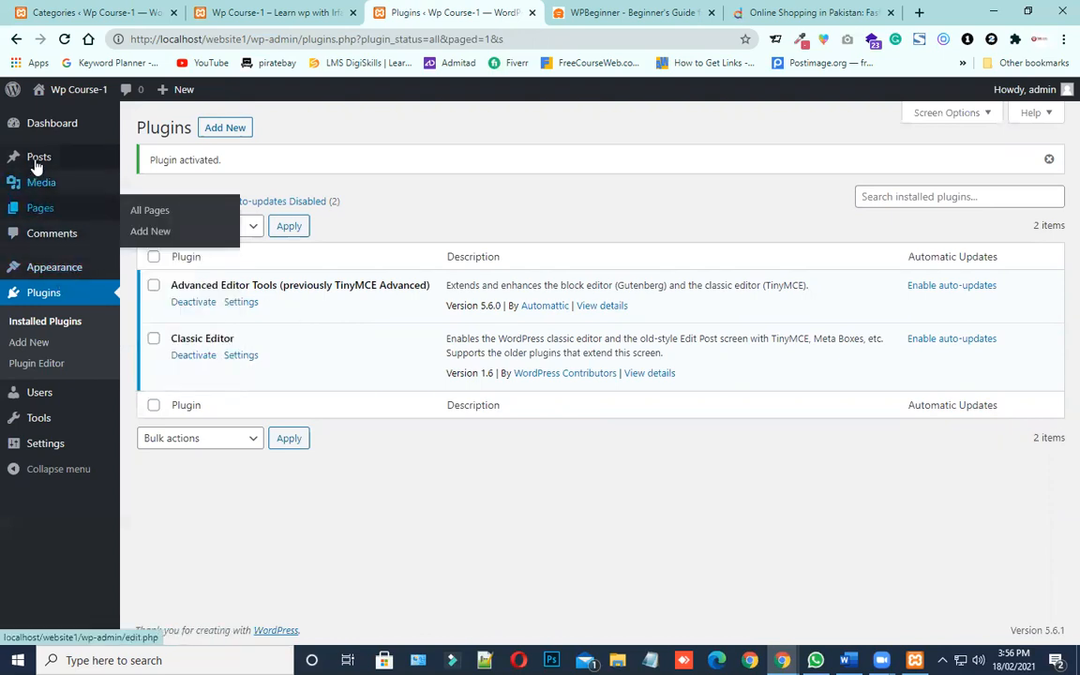
Start a new post and examine the editor's formatting options with Advanced Editor Tools active
mouse_move(48, 163)
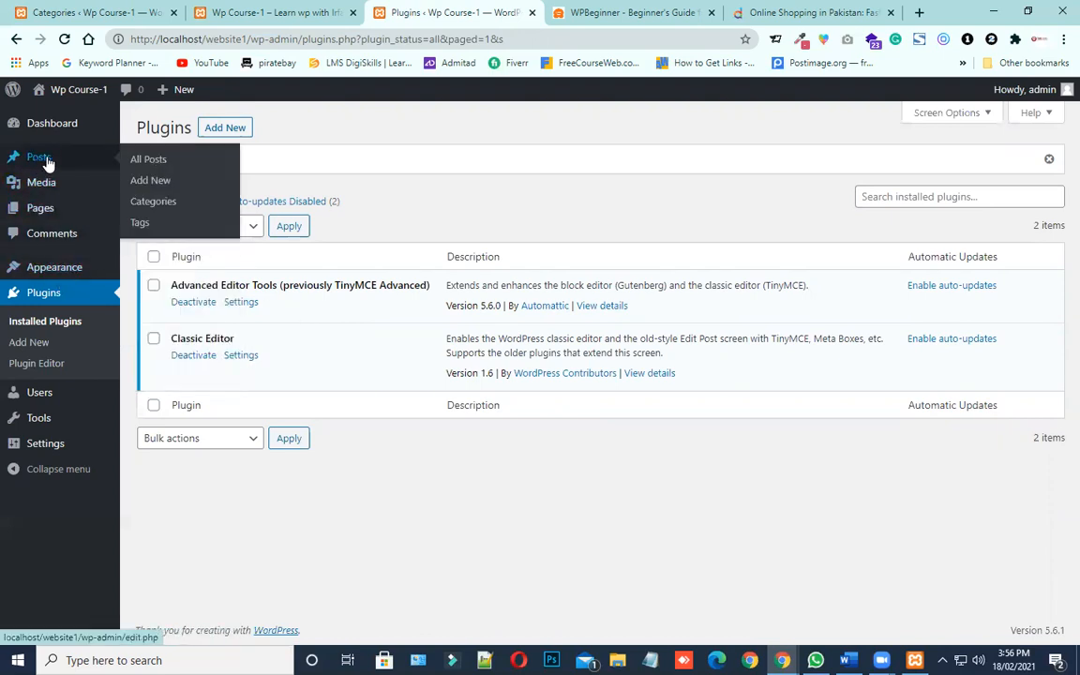
left_click(151, 185)
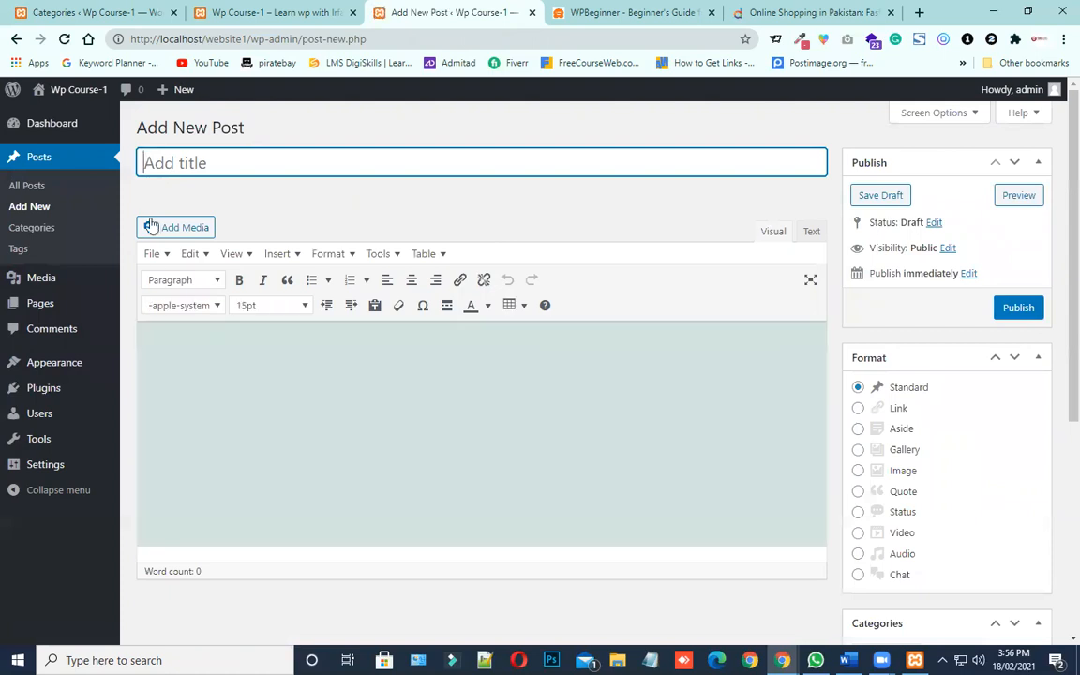
left_click(243, 383)
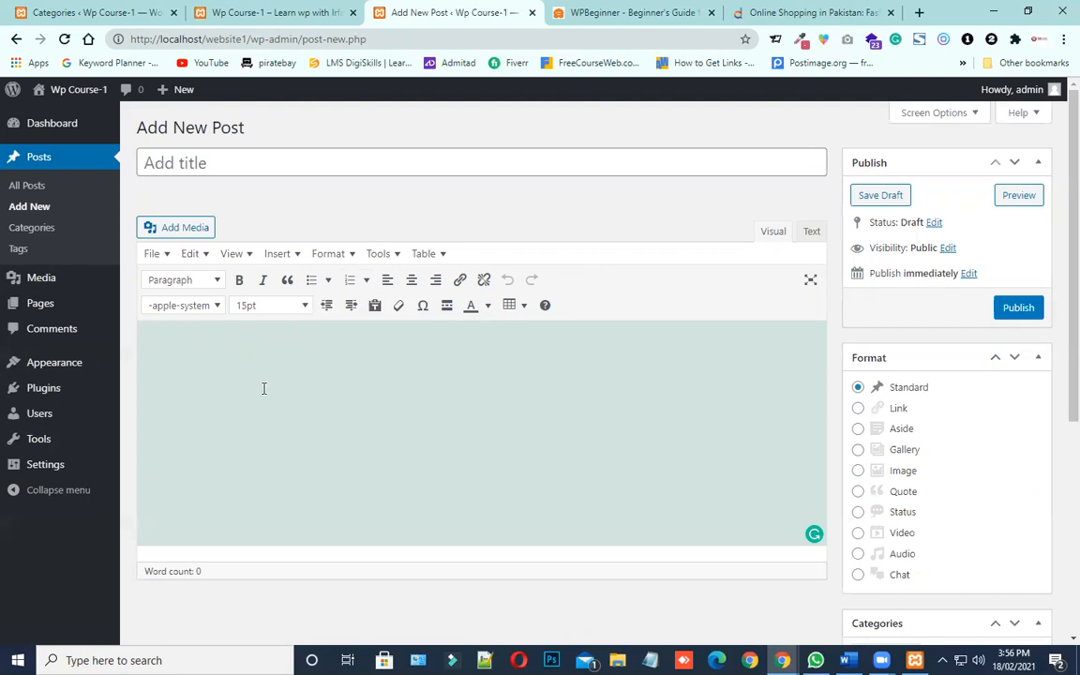
Title the new post "How to stay healthy?" and place the cursor in its content area
left_click(186, 157)
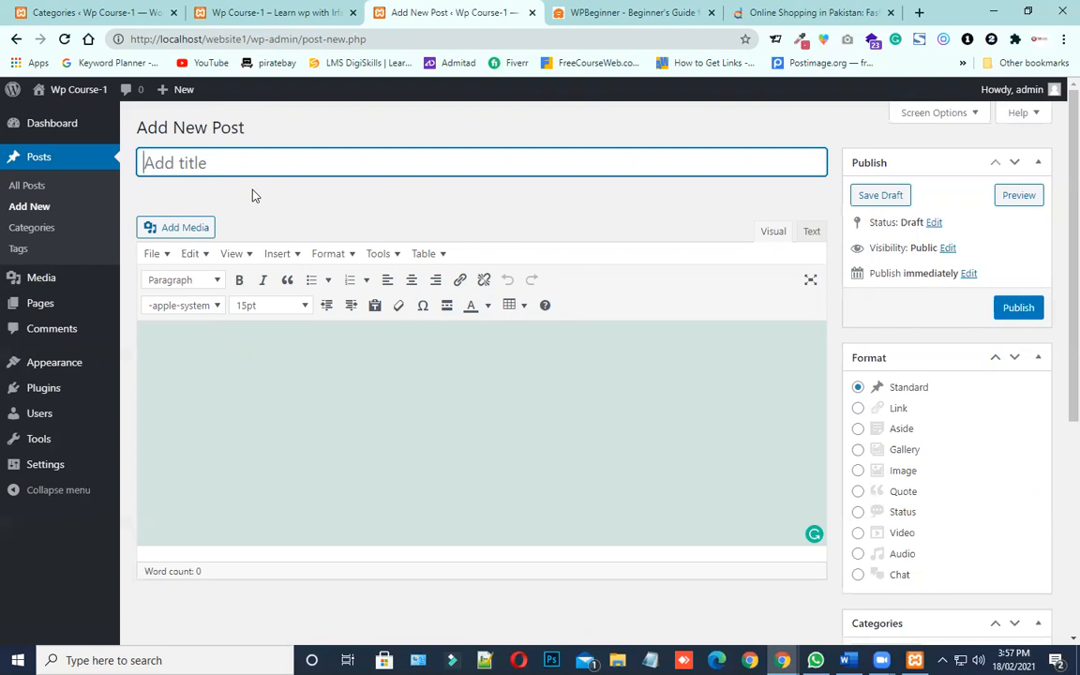
type("How to st")
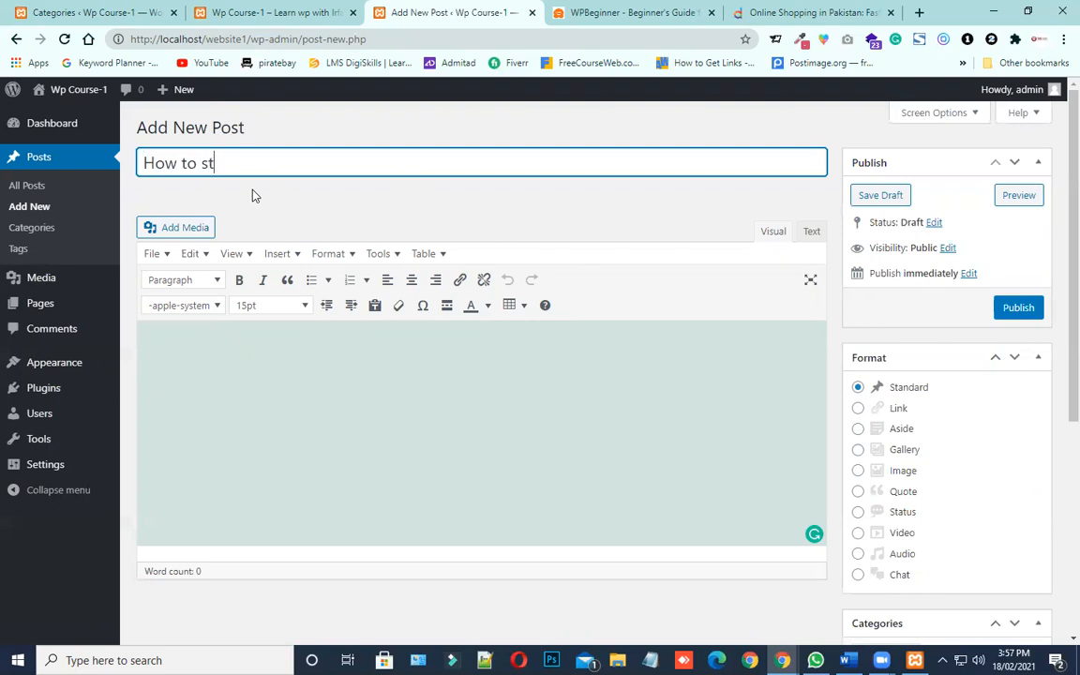
type("ay healthy?")
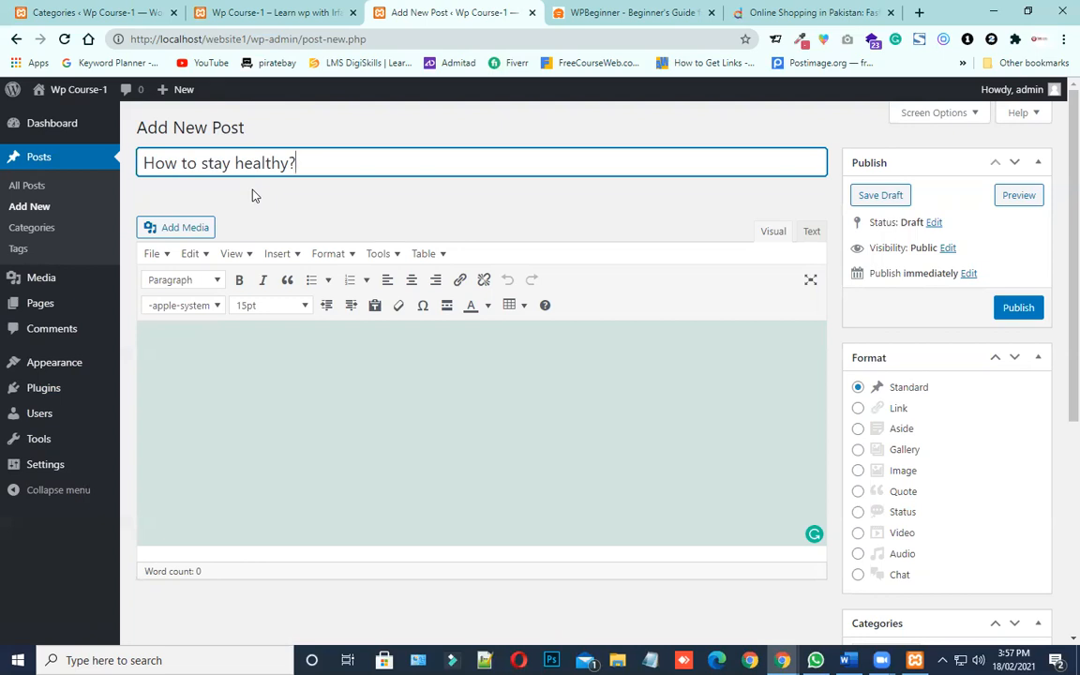
left_click(328, 409)
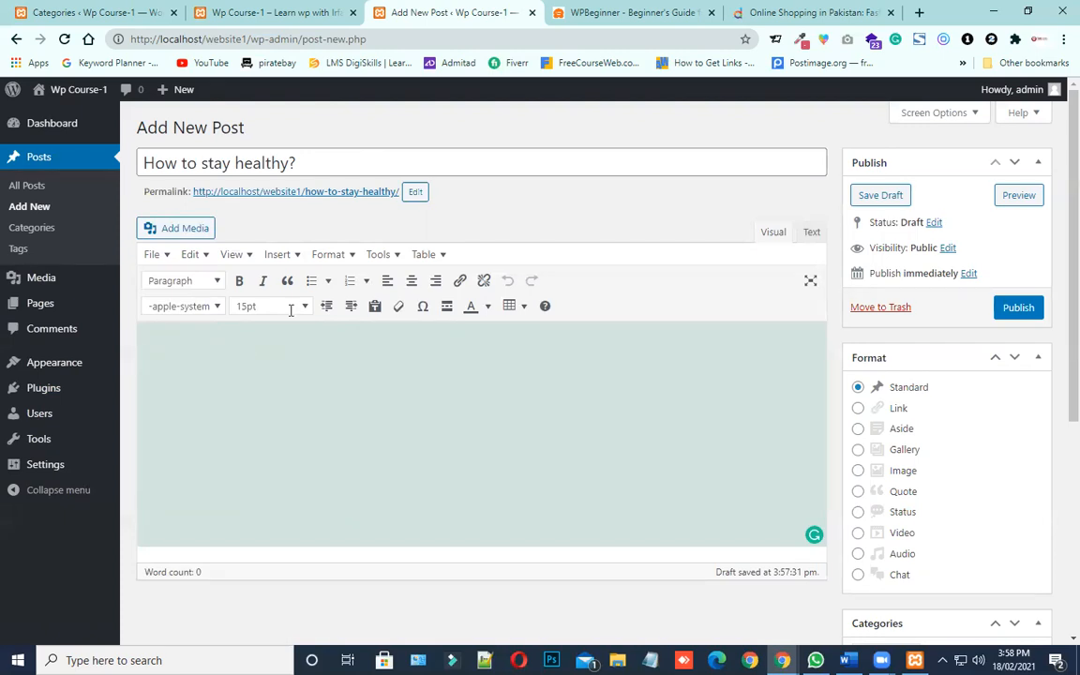
Search Google for "How to stay healthy" in a new browser tab
left_click(919, 12)
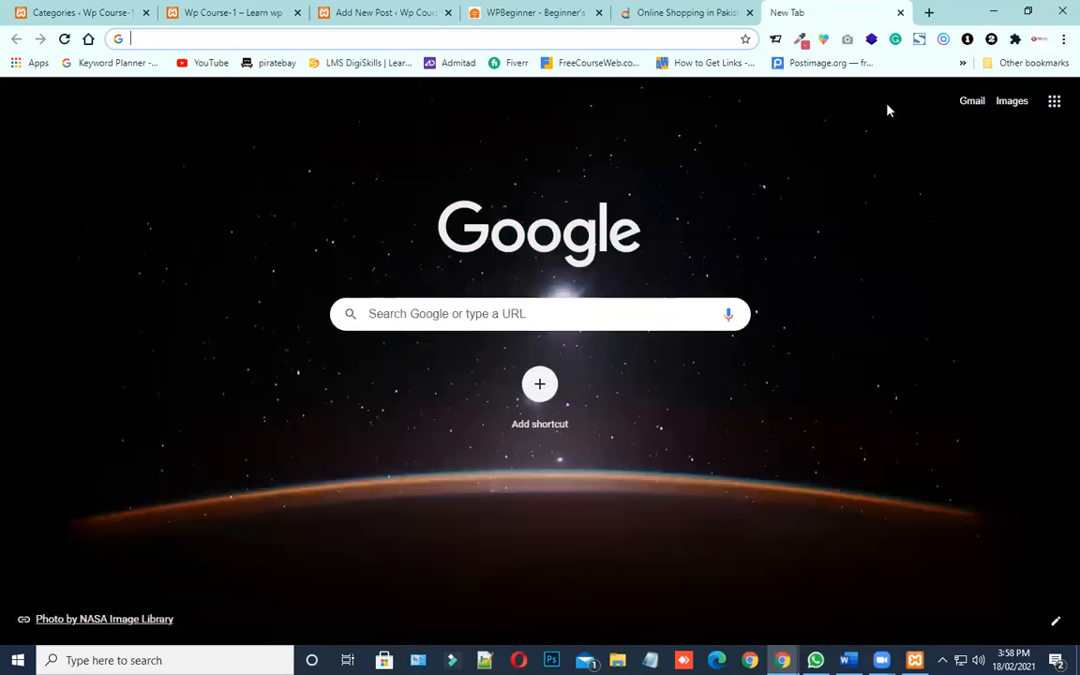
type("How ")
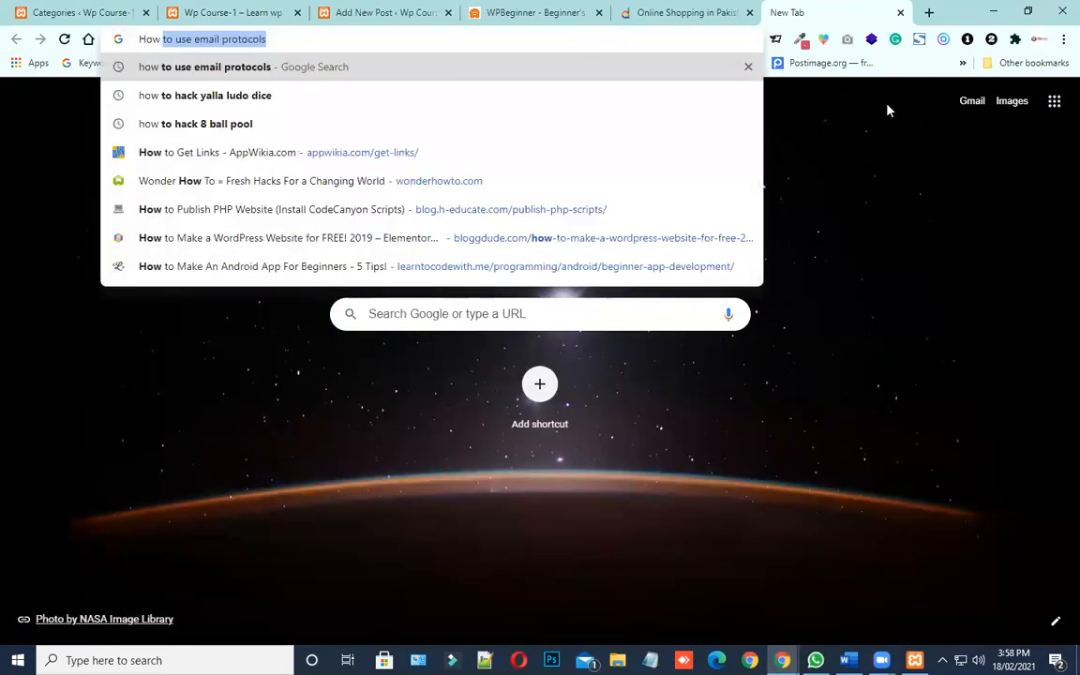
type("to stay healthy")
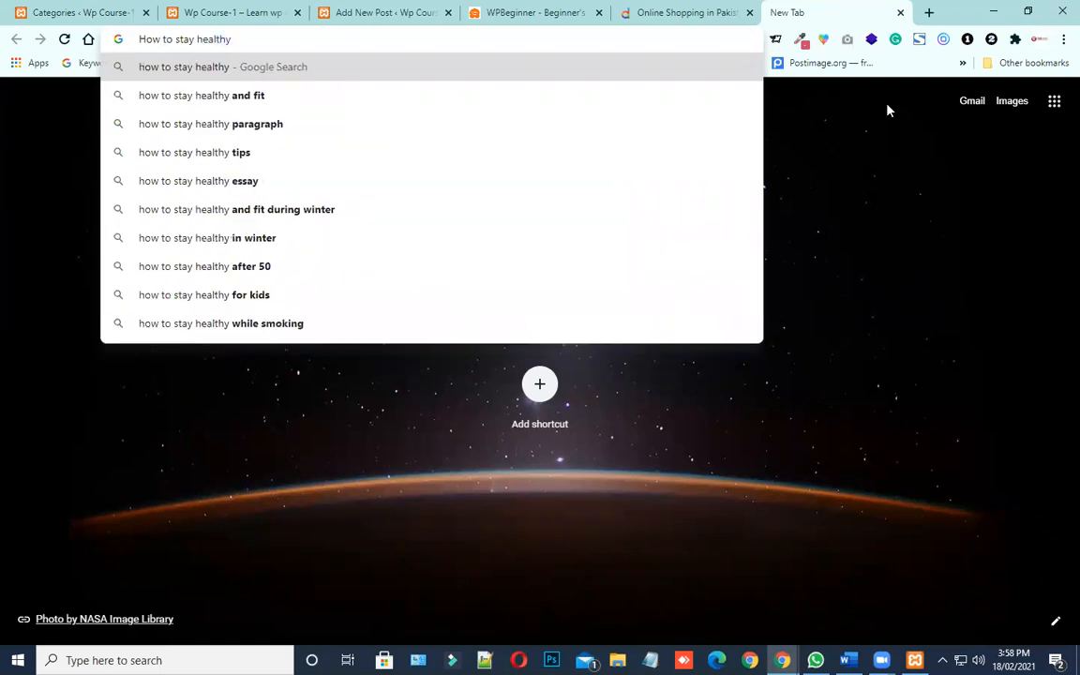
key("Return")
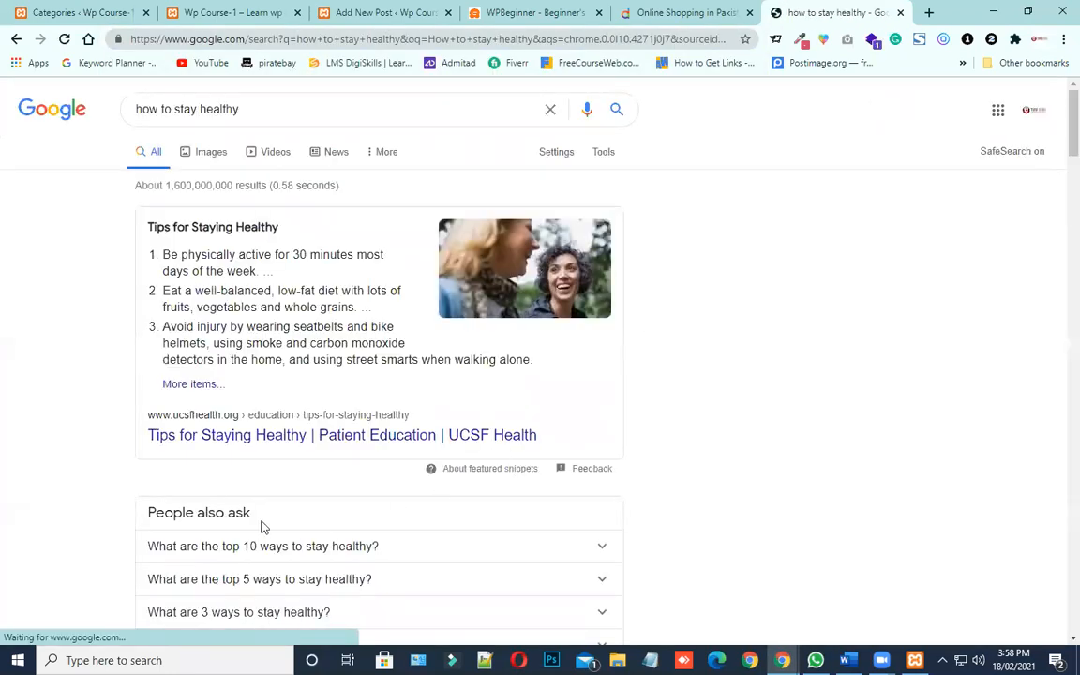
Open the UCSF Health result "Tips for Staying Healthy" in a separate tab and dismiss its mask notice
scroll(275, 458, "down", 2)
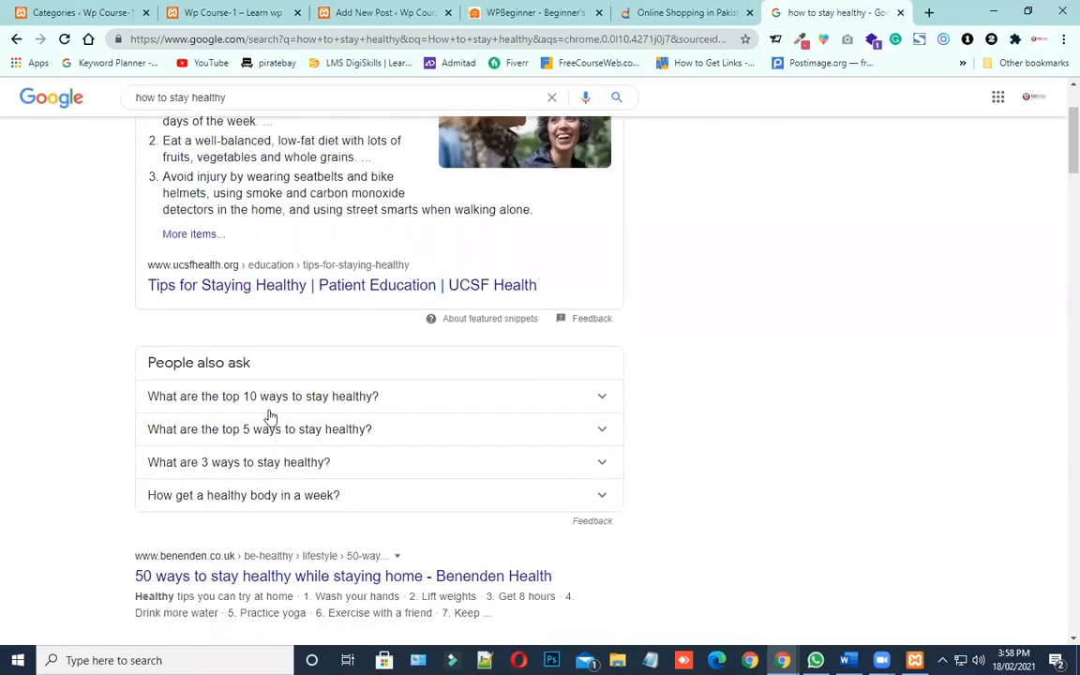
right_click(270, 289)
left_click(271, 302)
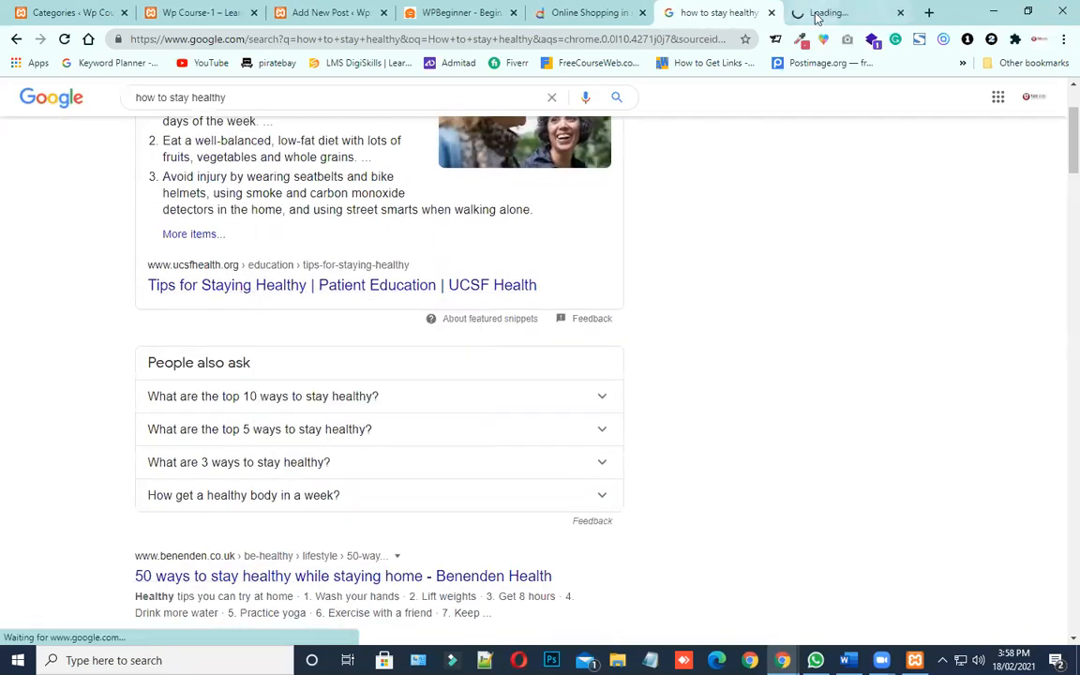
left_click(826, 12)
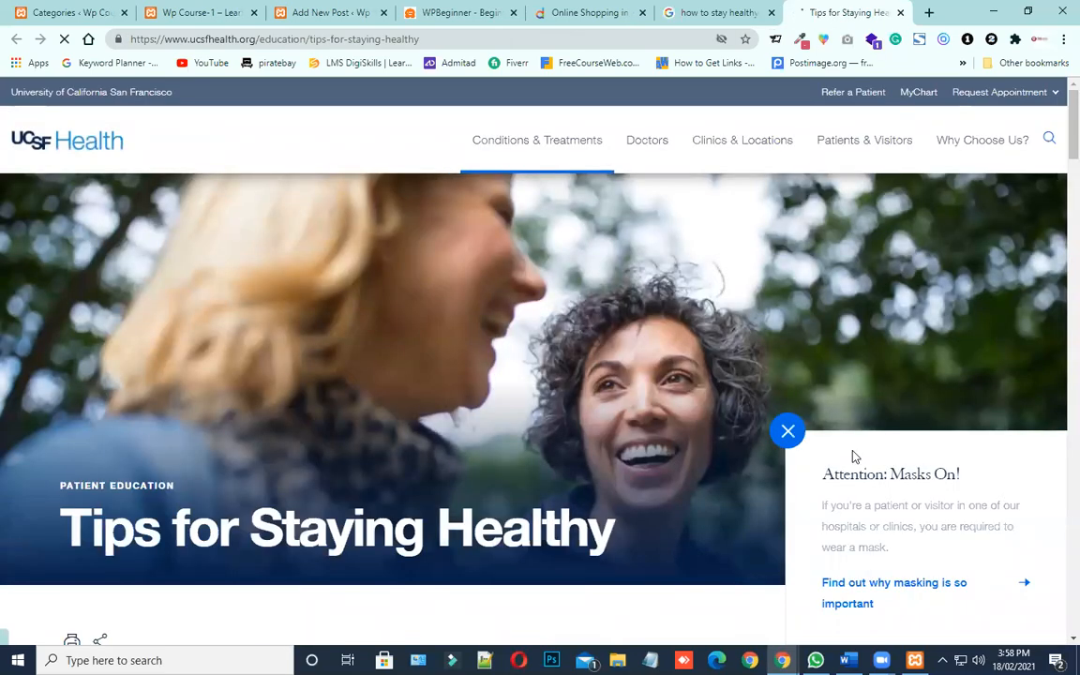
left_click(787, 432)
scroll(692, 423, "down", 3)
scroll(692, 423, "down", 1)
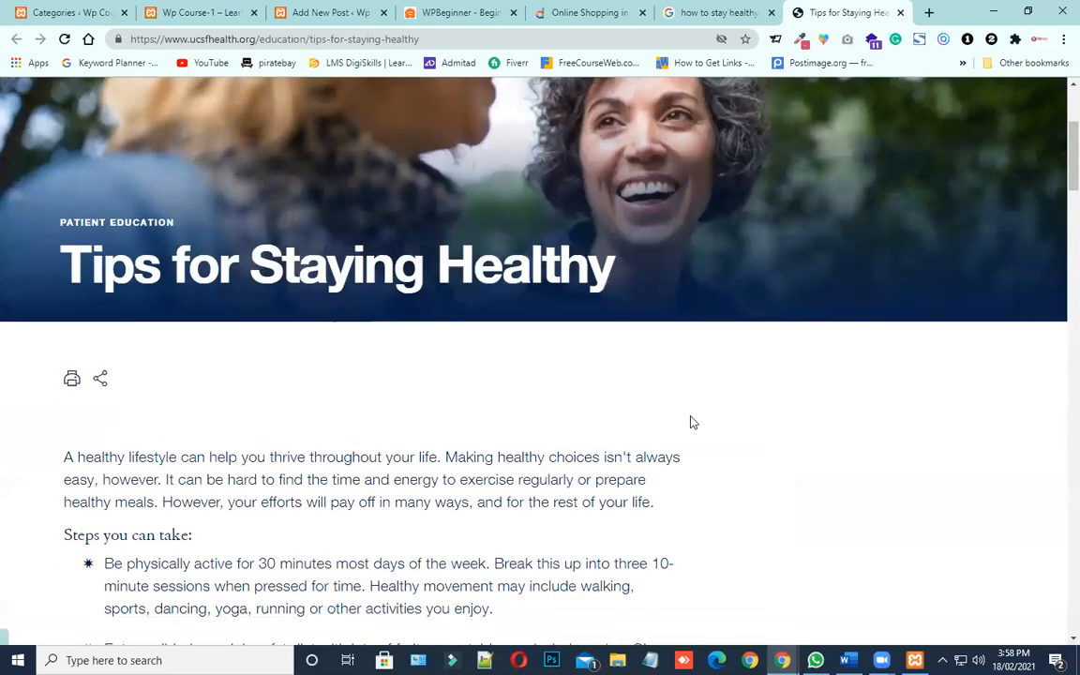
scroll(692, 423, "up", 2)
left_click_drag(61, 377, 619, 387)
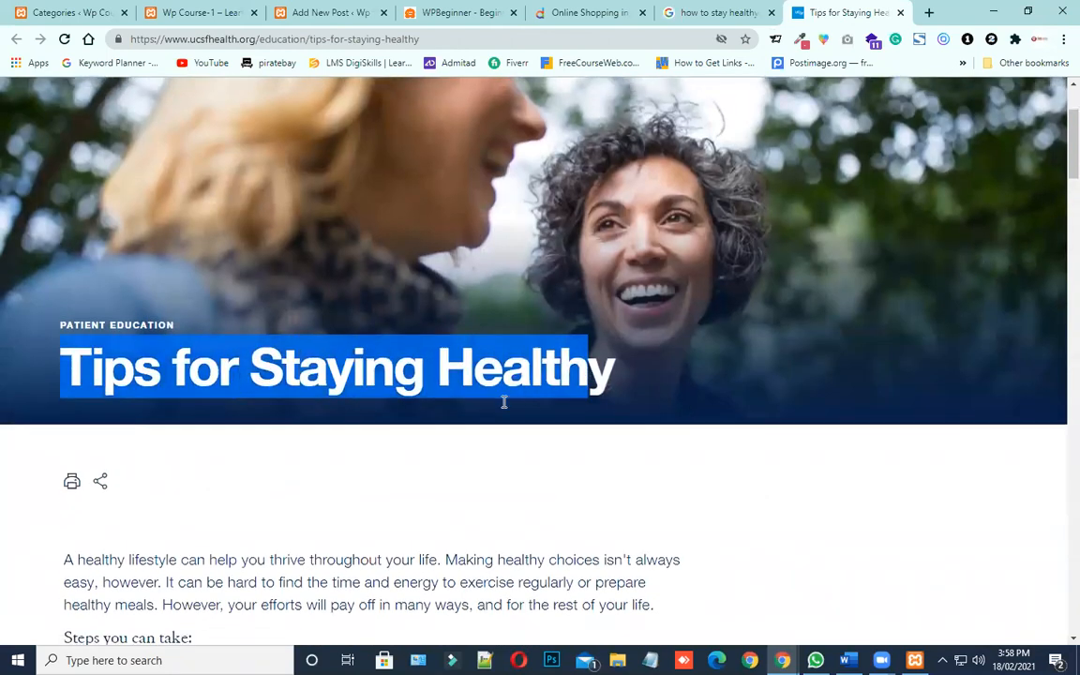
scroll(502, 402, "down", 5)
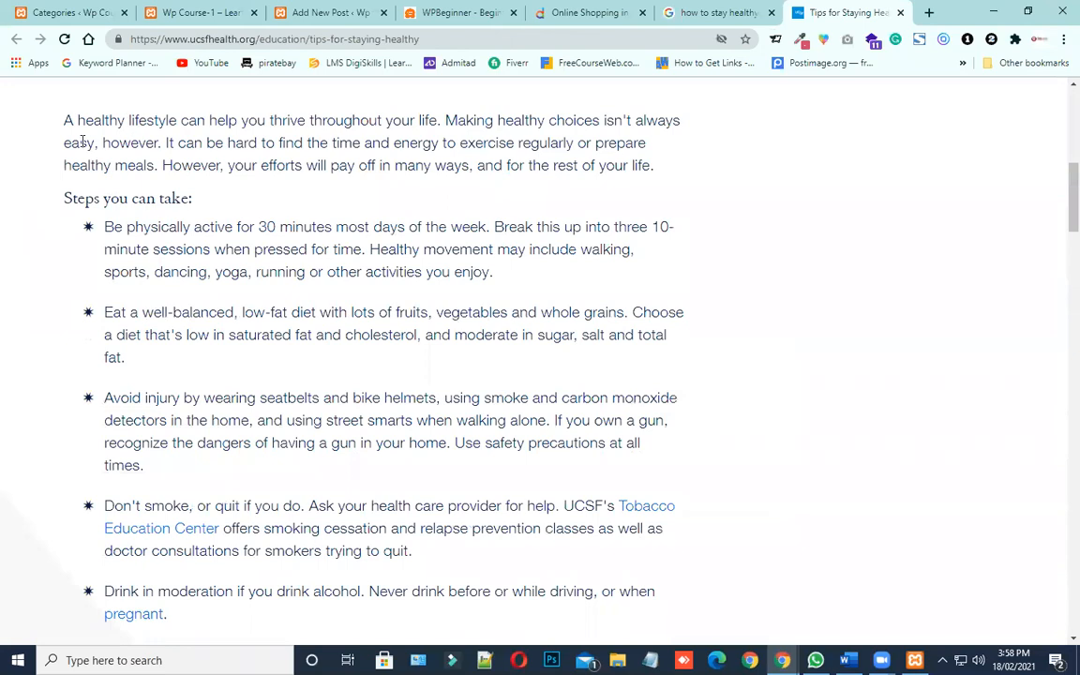
mouse_move(72, 120)
left_mouse_down()
mouse_move(145, 162)
mouse_move(163, 160)
left_mouse_up()
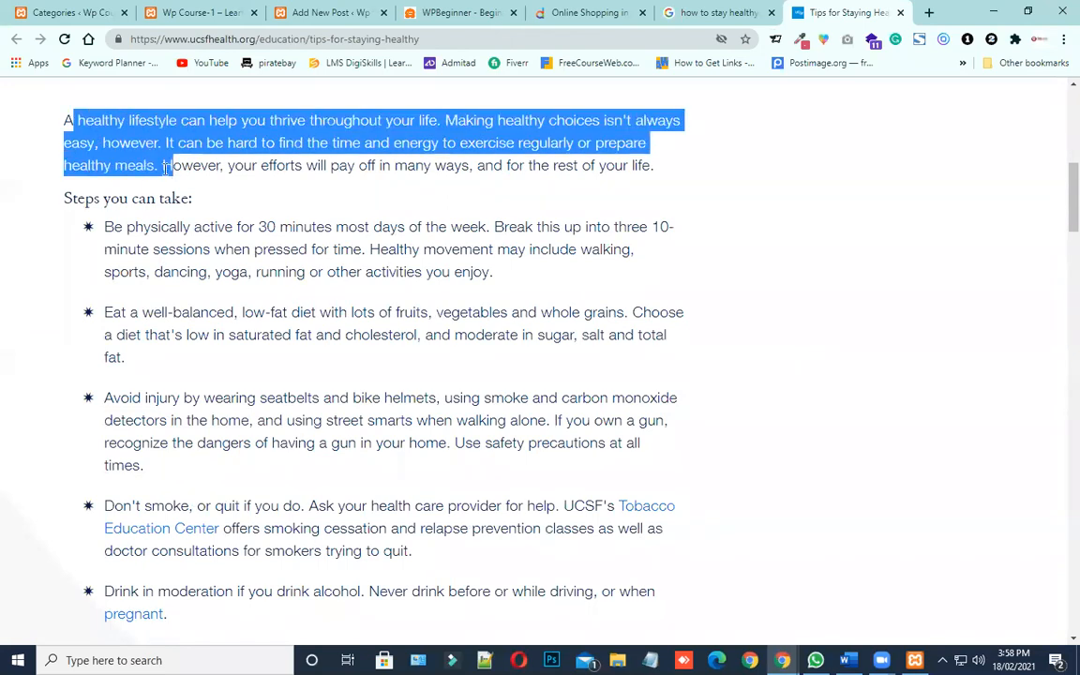
left_click(232, 208)
left_click_drag(62, 120, 265, 311)
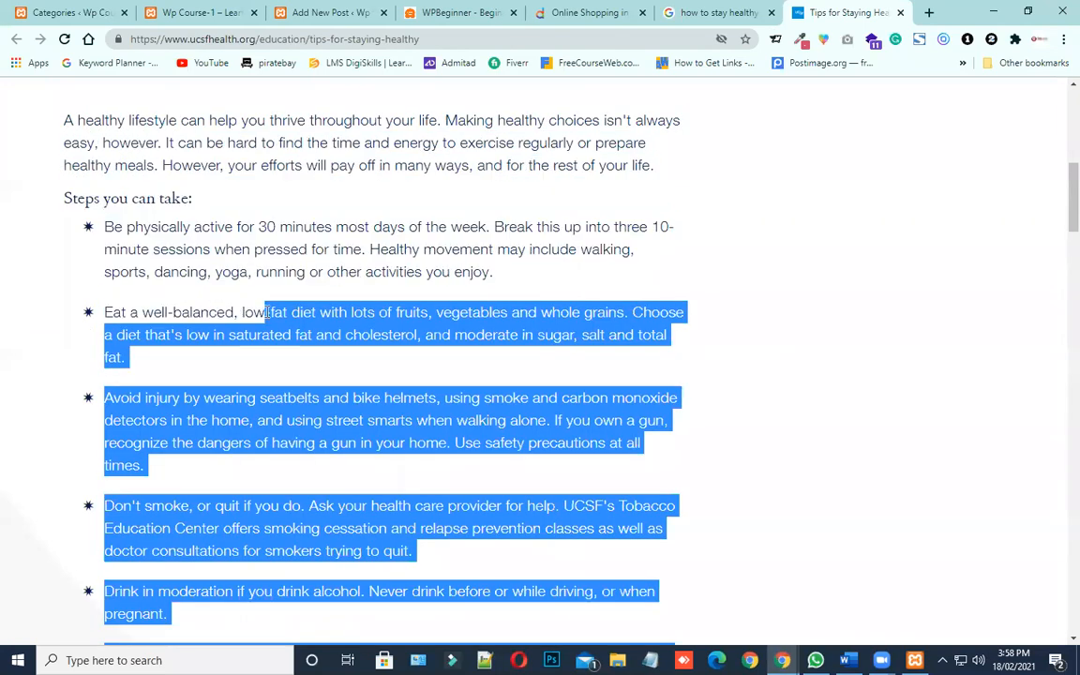
left_click(172, 255)
Copy the article text from the introduction through the sun protection tip that ends the first list
scroll(172, 255, "up", 4)
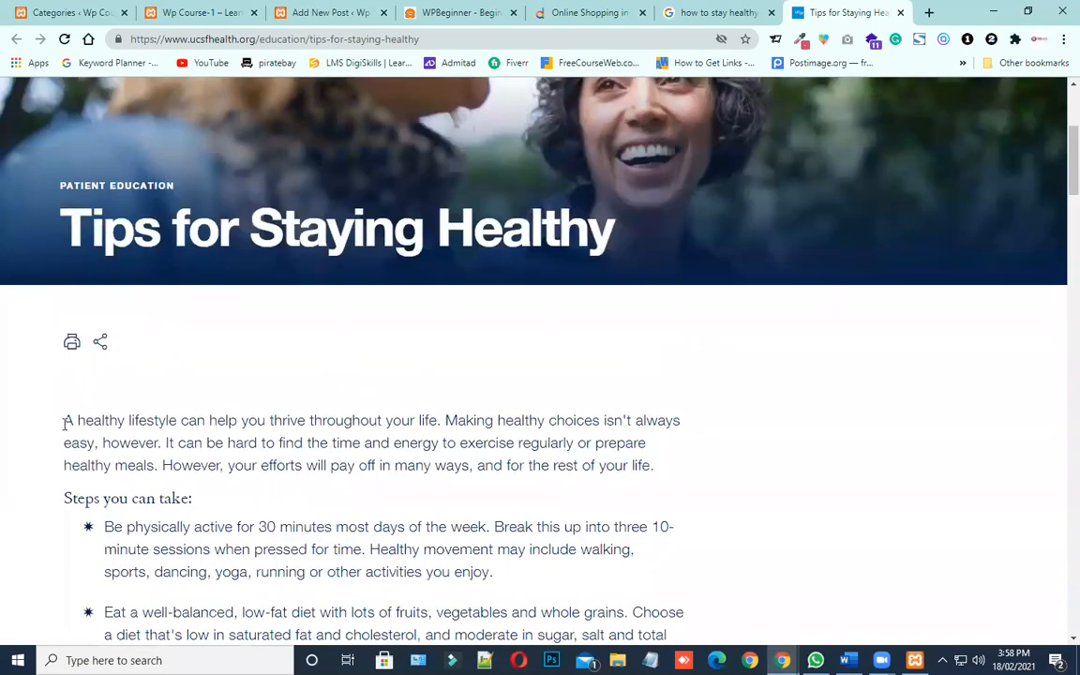
left_click_drag(65, 421, 408, 292)
scroll(161, 444, "down", 4)
scroll(169, 430, "down", 6)
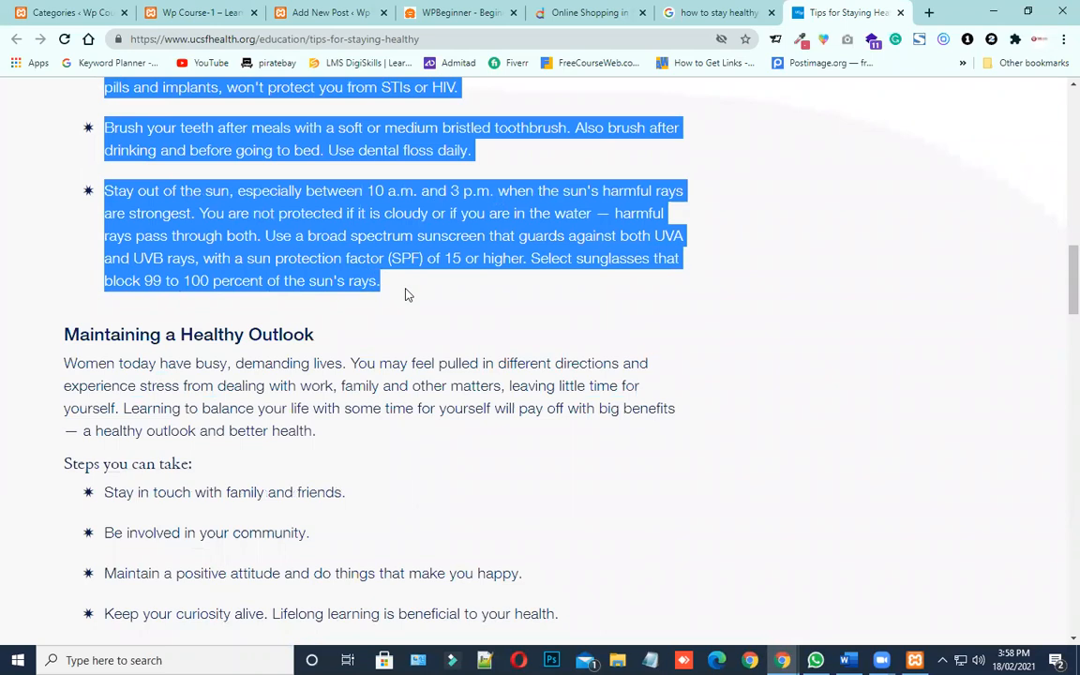
right_click(313, 221)
left_click(347, 237)
Try pasting the copied article text directly into the "How to stay healthy?" post, then clear the content again
left_click(649, 660)
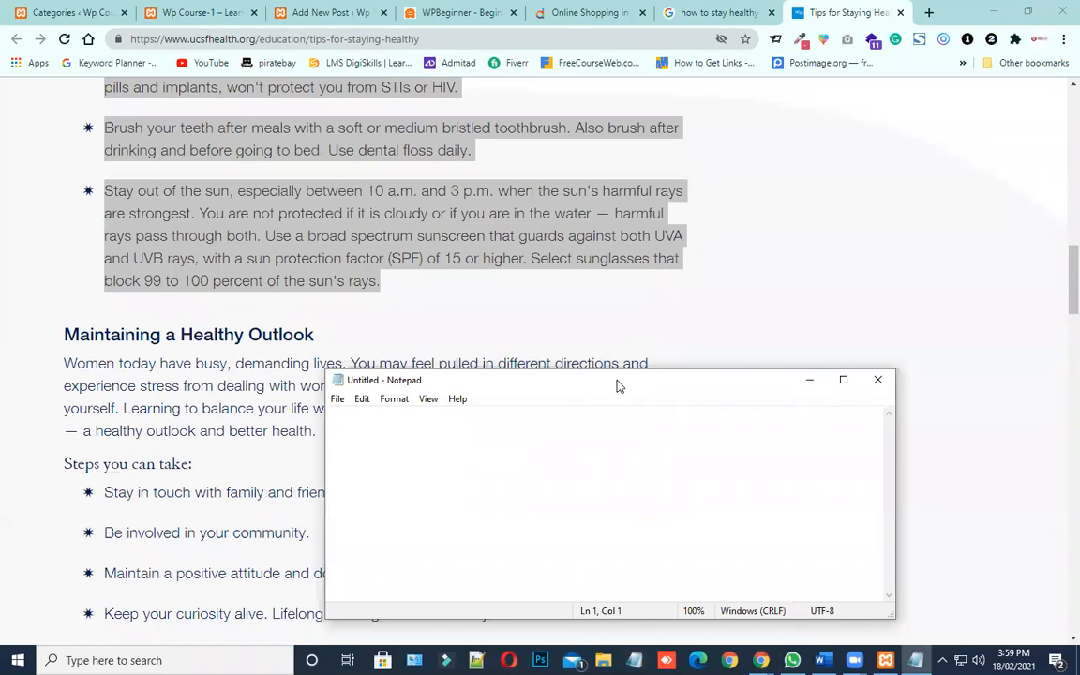
left_click_drag(617, 385, 552, 191)
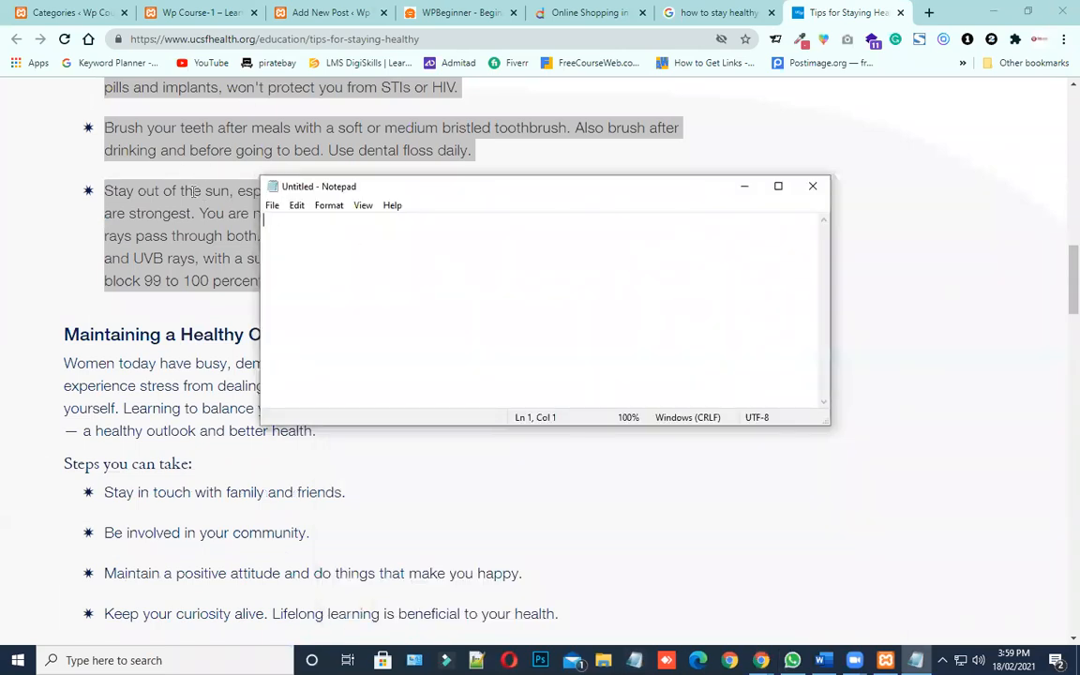
left_click(328, 13)
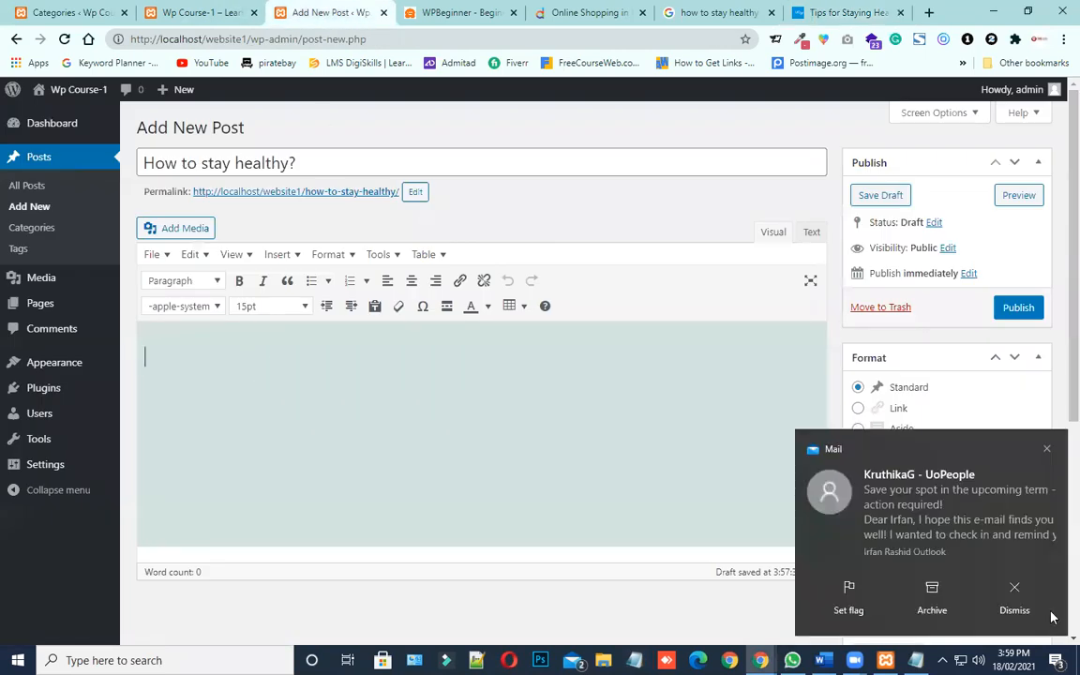
left_click(1052, 617)
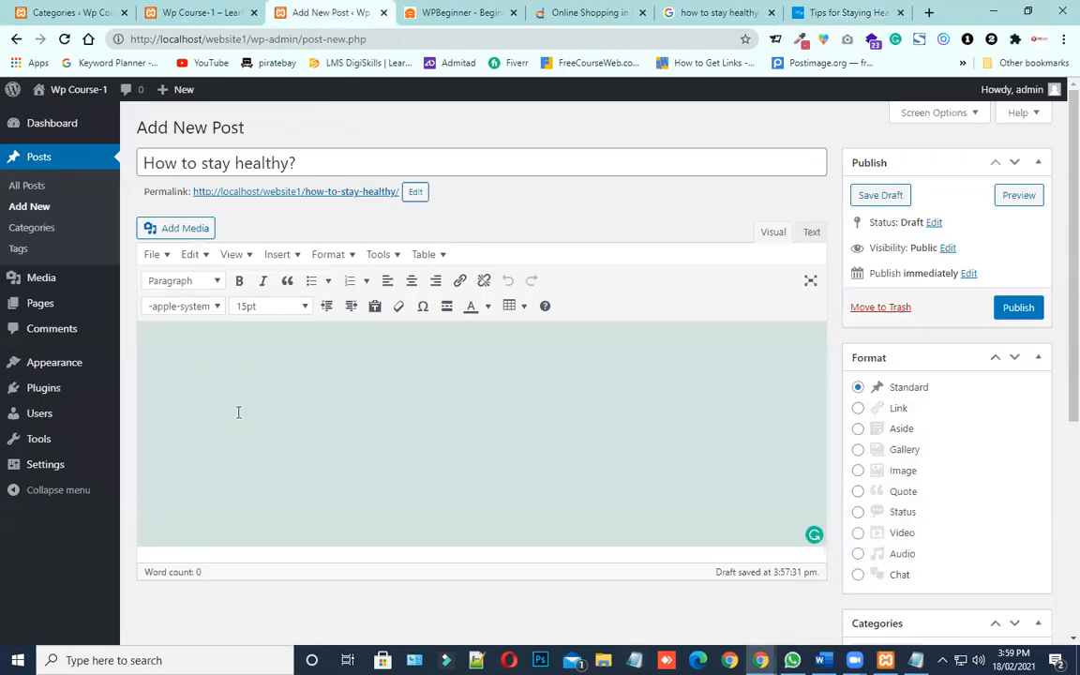
key("ctrl+v")
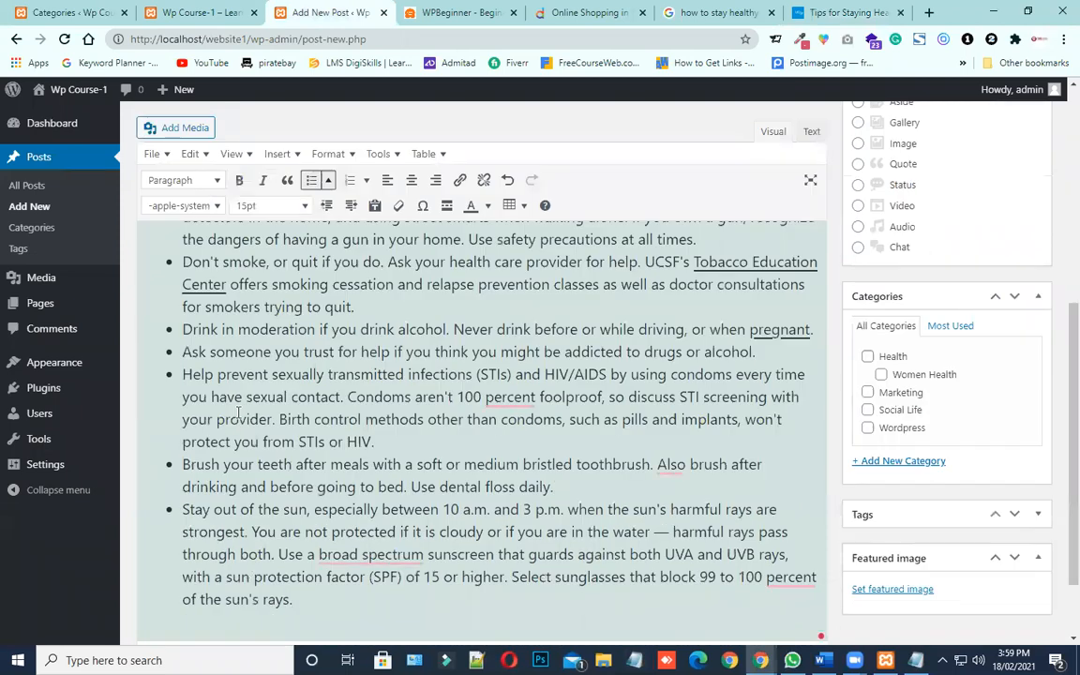
scroll(244, 412, "up", 5)
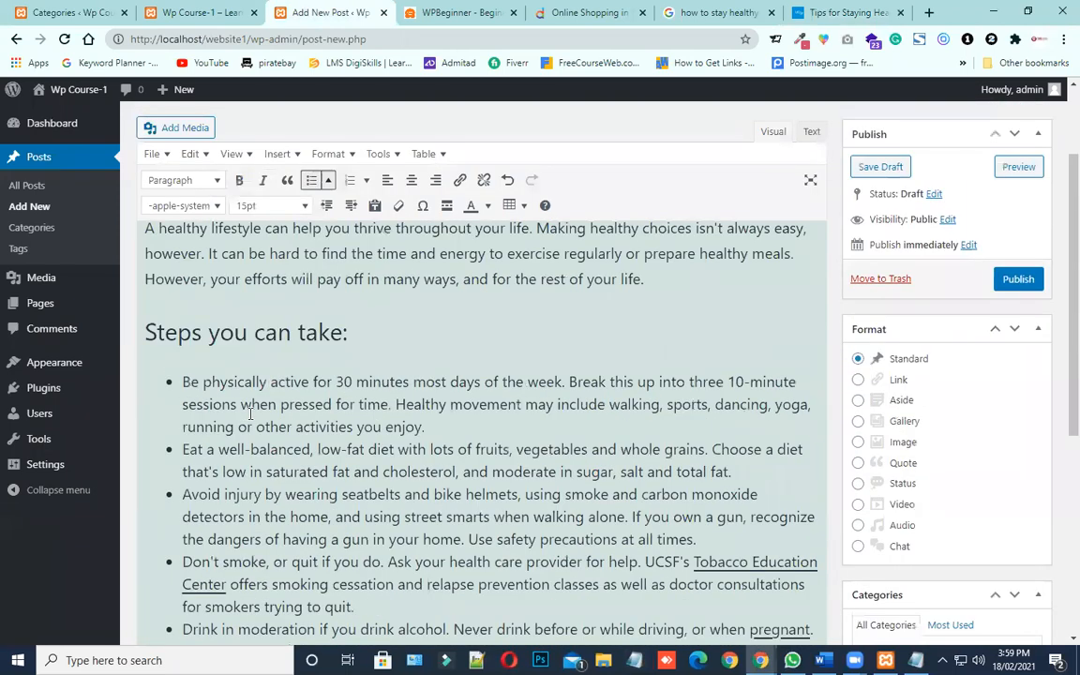
scroll(254, 415, "up", 2)
scroll(272, 431, "down", 1)
key("ctrl+a")
key("Delete")
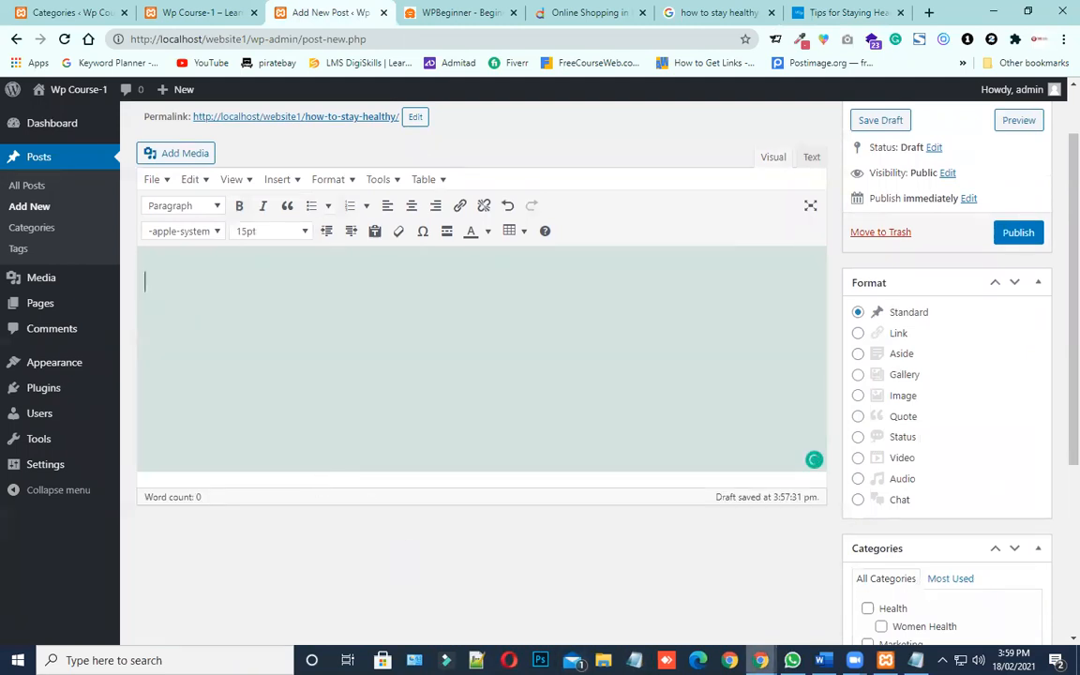
Strip the copied text's formatting by passing it through Notepad, and insert the plain version into the post content
left_click(635, 661)
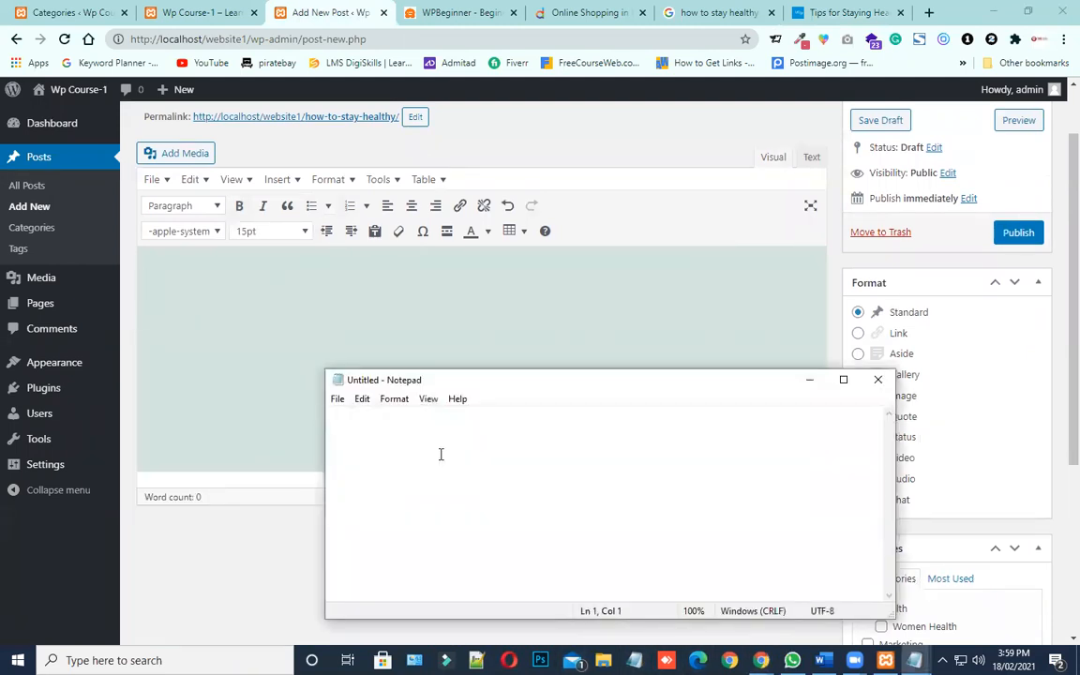
key("ctrl+v")
left_click(481, 481)
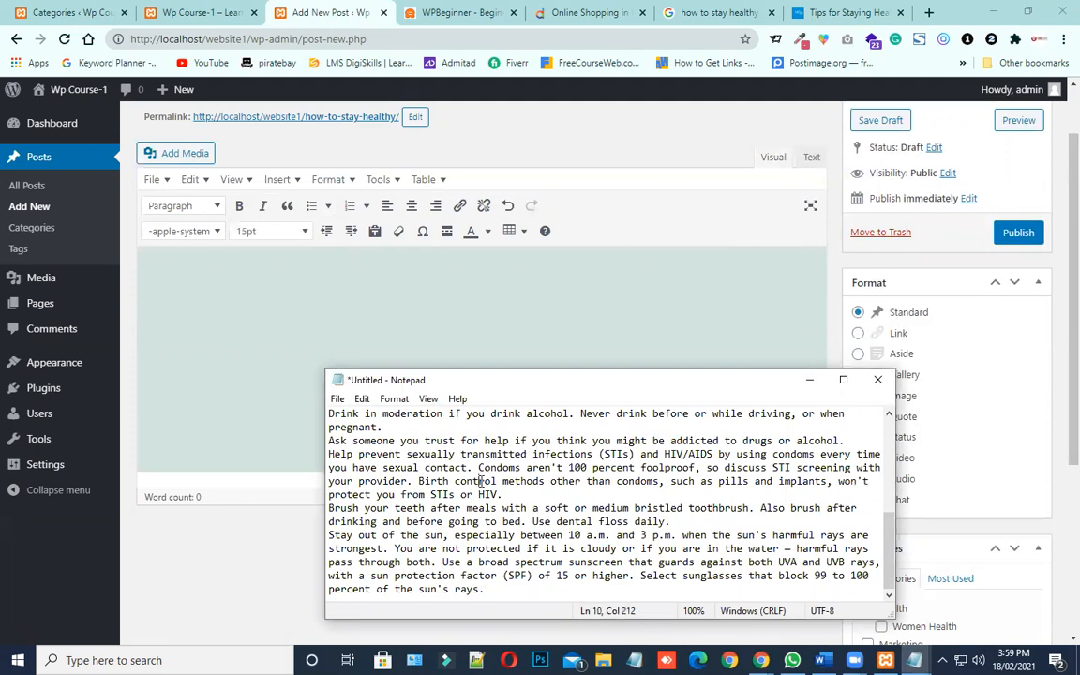
key("ctrl+a")
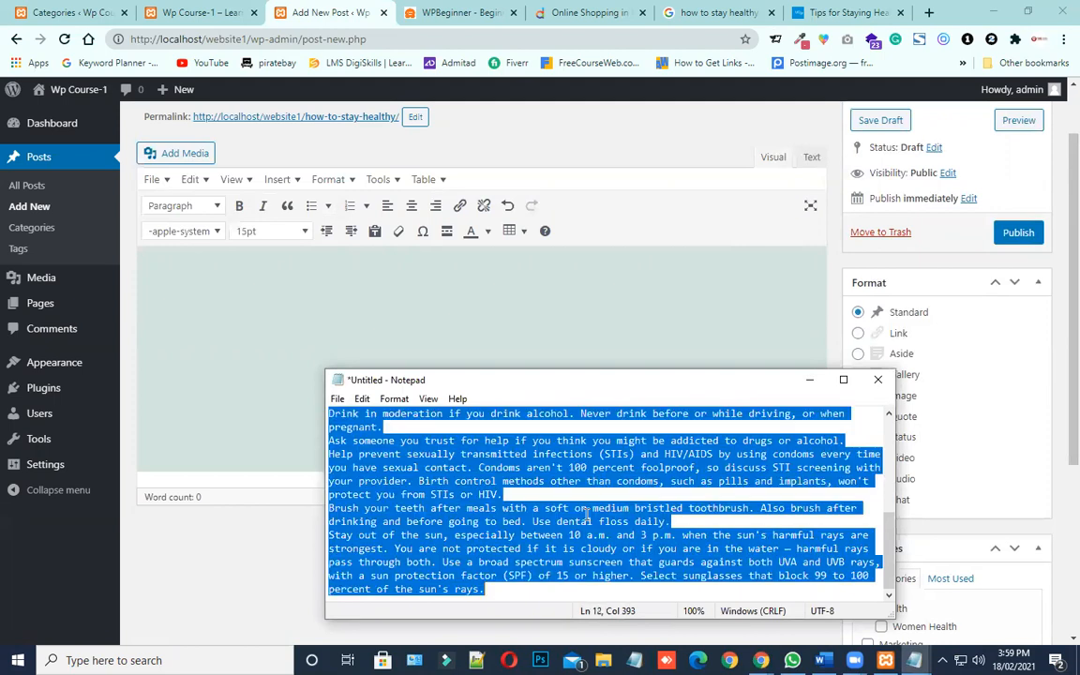
left_click(251, 289)
key("ctrl+v")
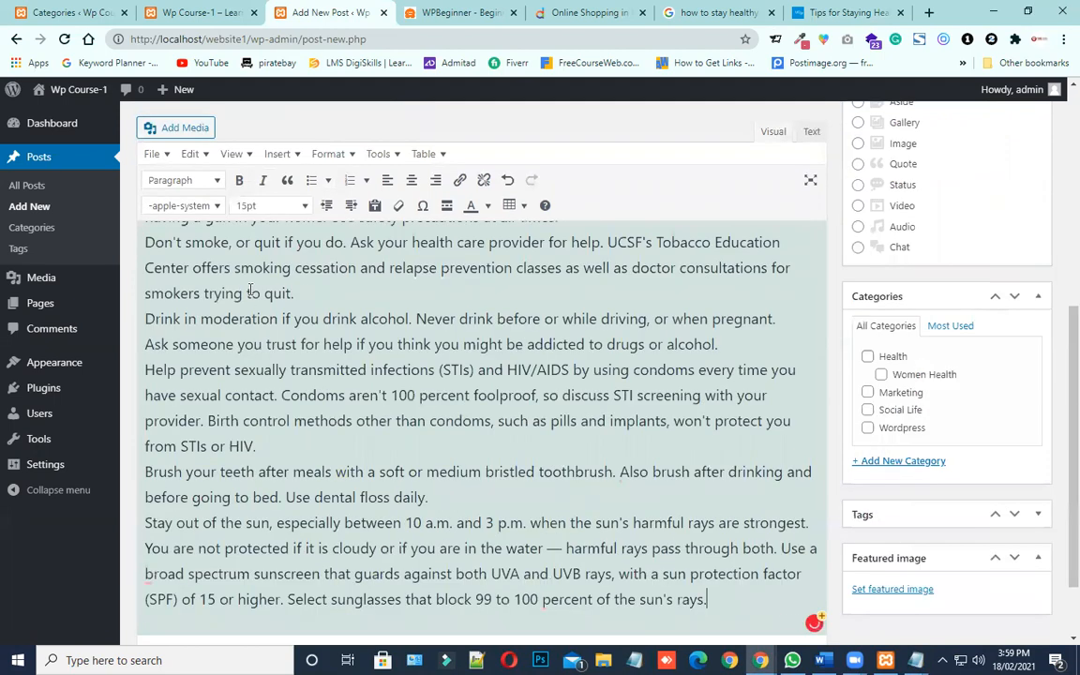
scroll(363, 368, "up", 10)
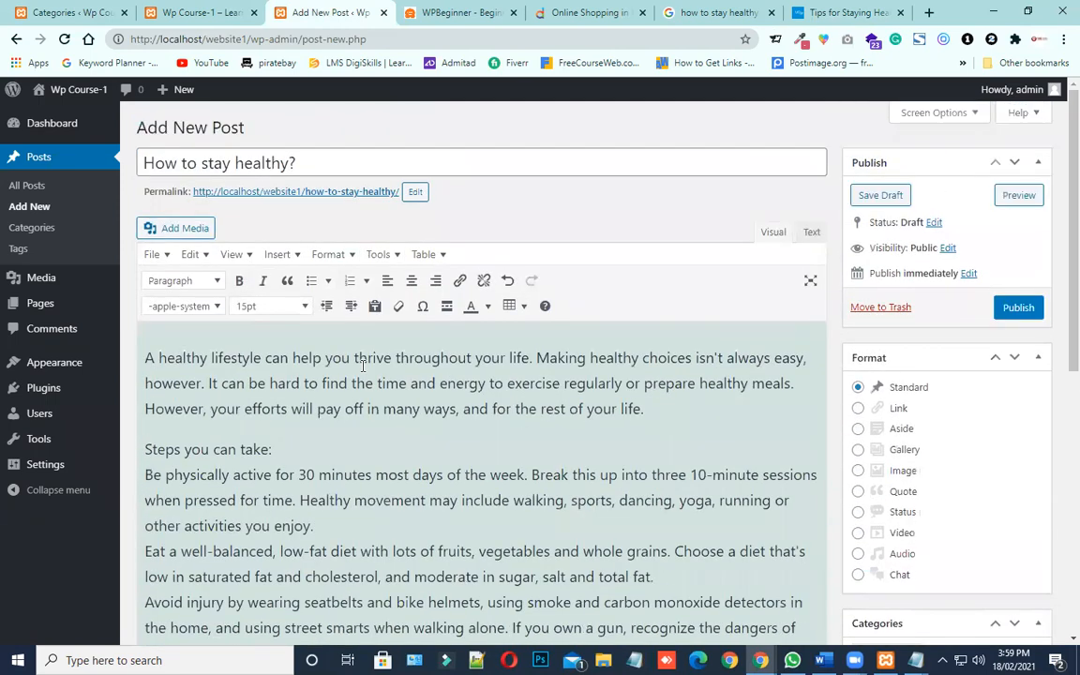
scroll(363, 368, "down", 2)
scroll(379, 385, "up", 1)
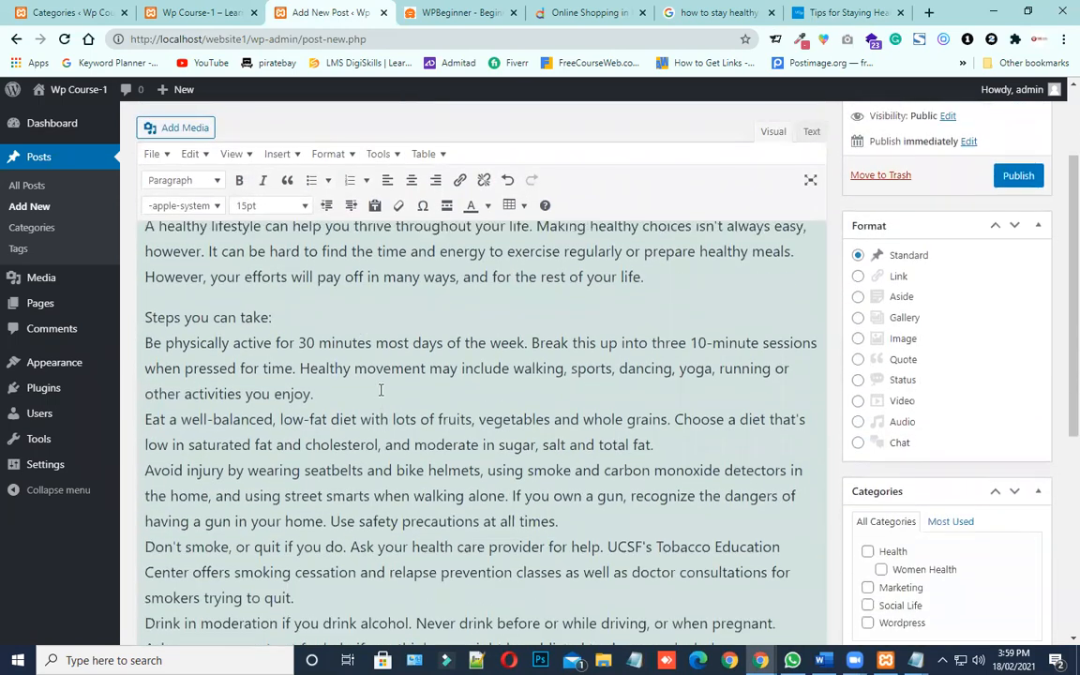
scroll(381, 389, "up", 1)
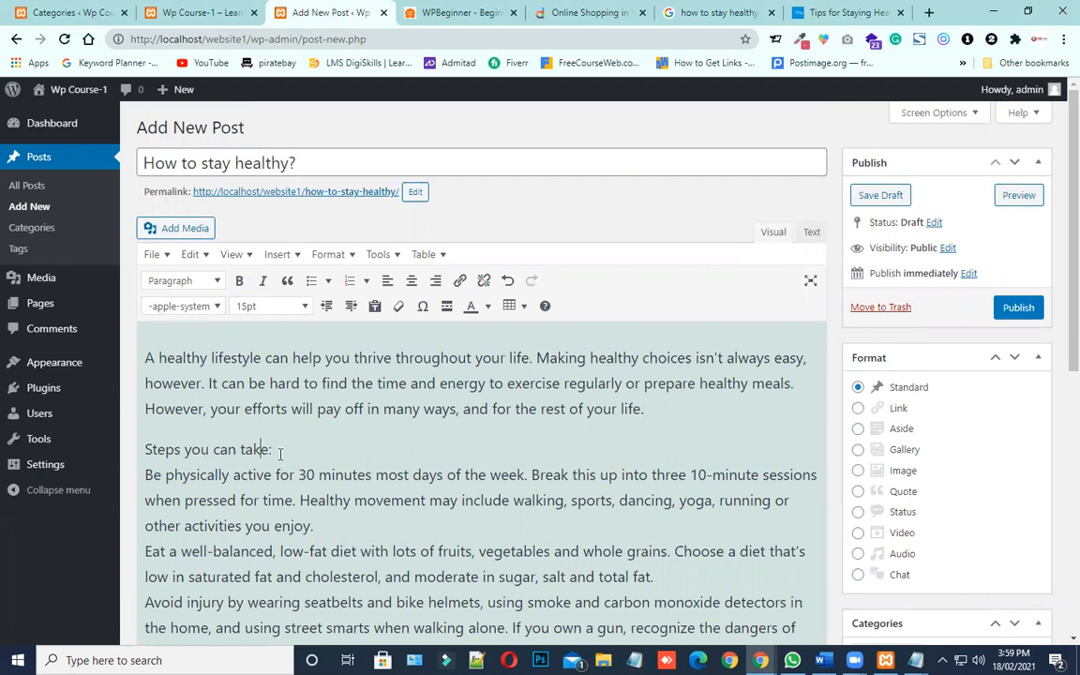
left_click_drag(275, 450, 140, 451)
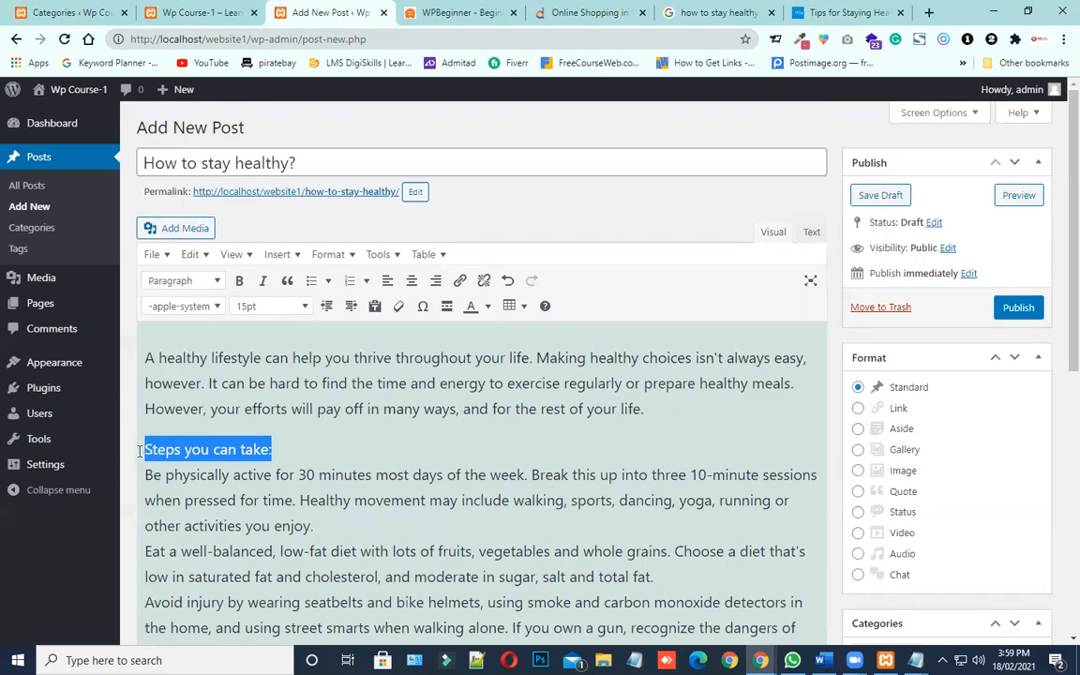
left_click(190, 306)
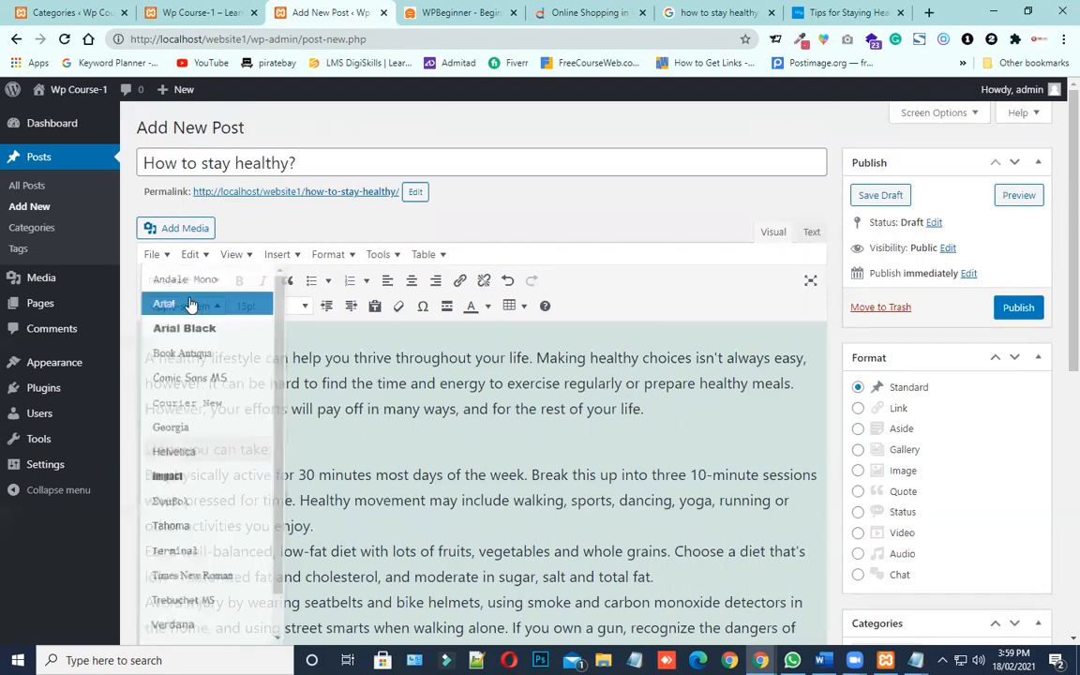
left_click(160, 308)
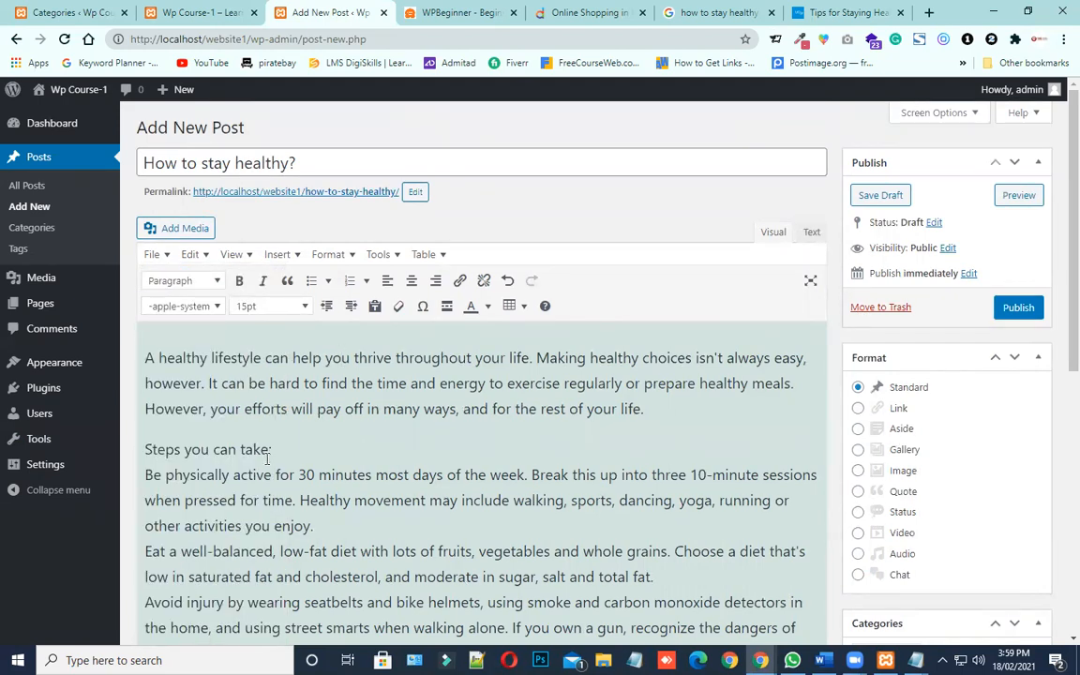
Format "Steps you can take:" as Heading 3 and add a paragraph break after it
left_click_drag(272, 449, 140, 449)
left_click(214, 281)
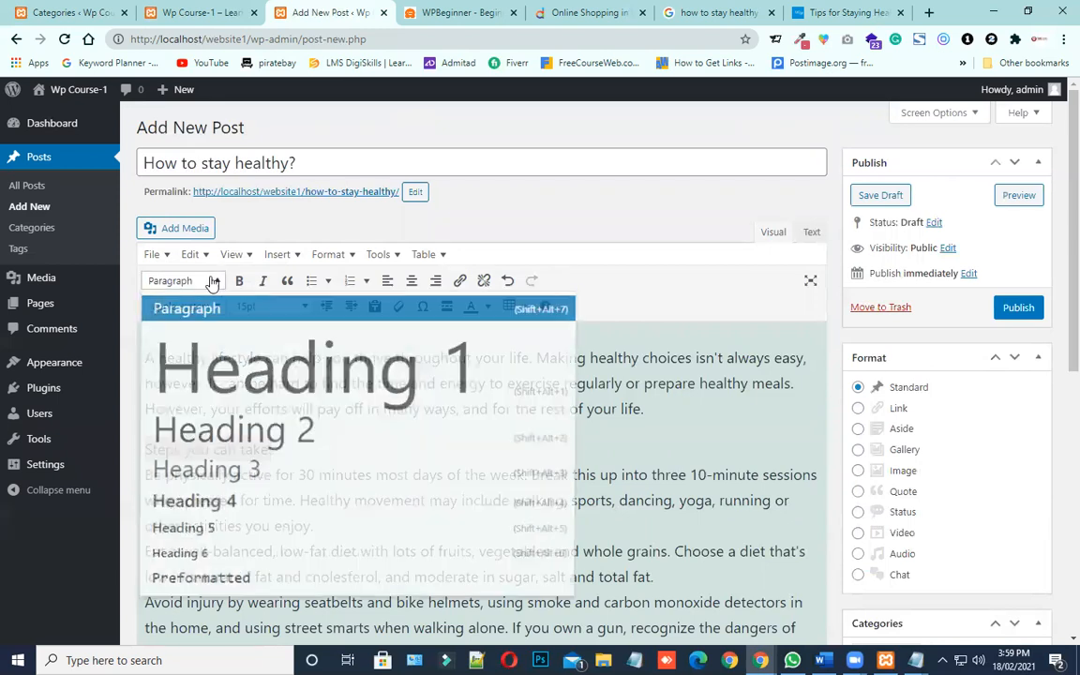
left_click(242, 471)
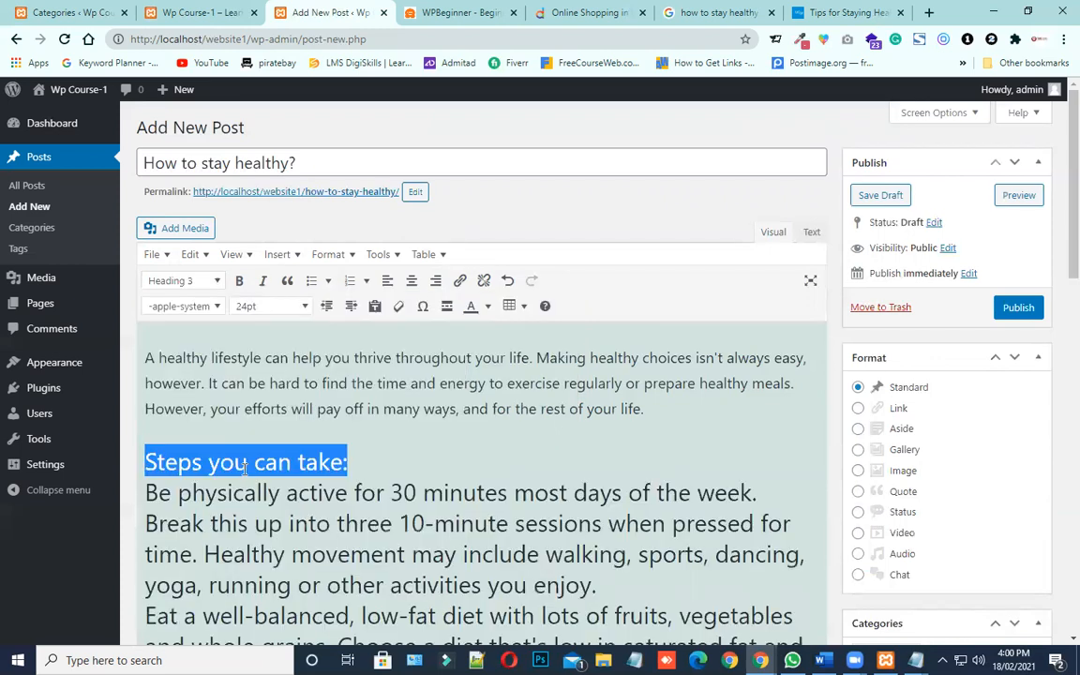
left_click(373, 465)
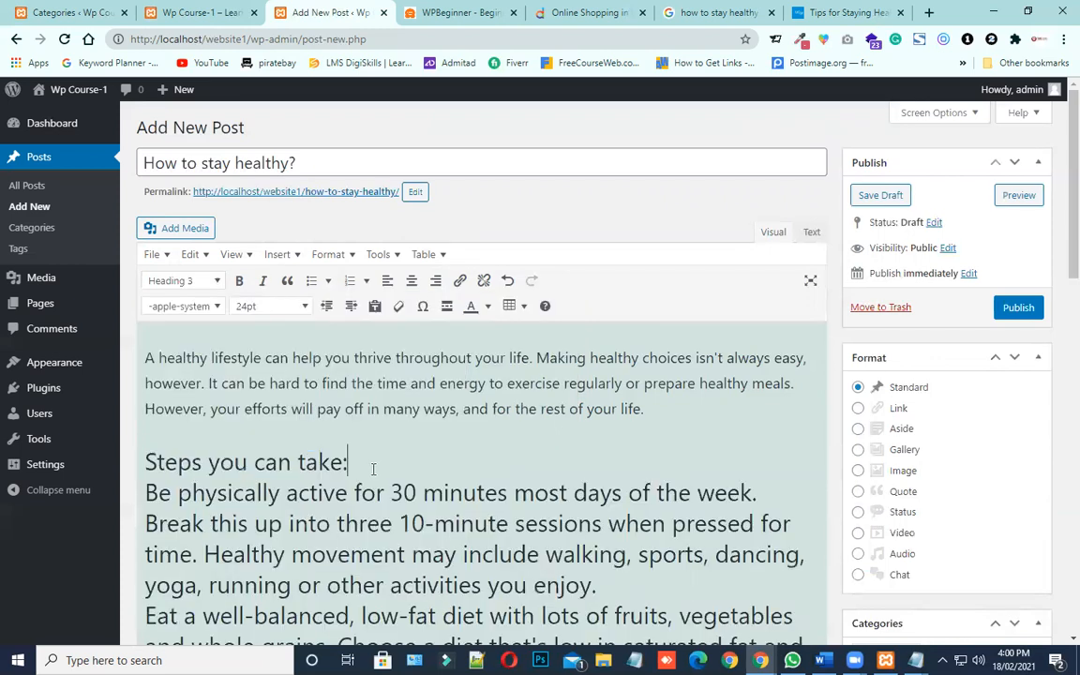
key("Return")
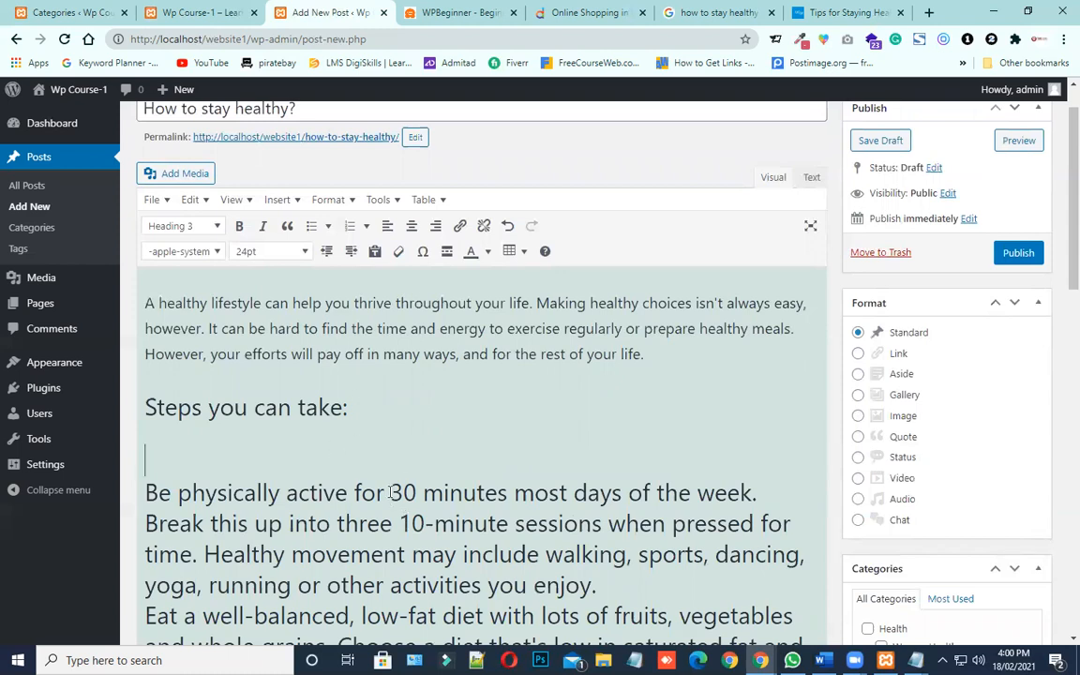
Undo the heading formatting on the post body and insert a paragraph break after "Steps you can take:"
key("ctrl+z")
key("ctrl+z")
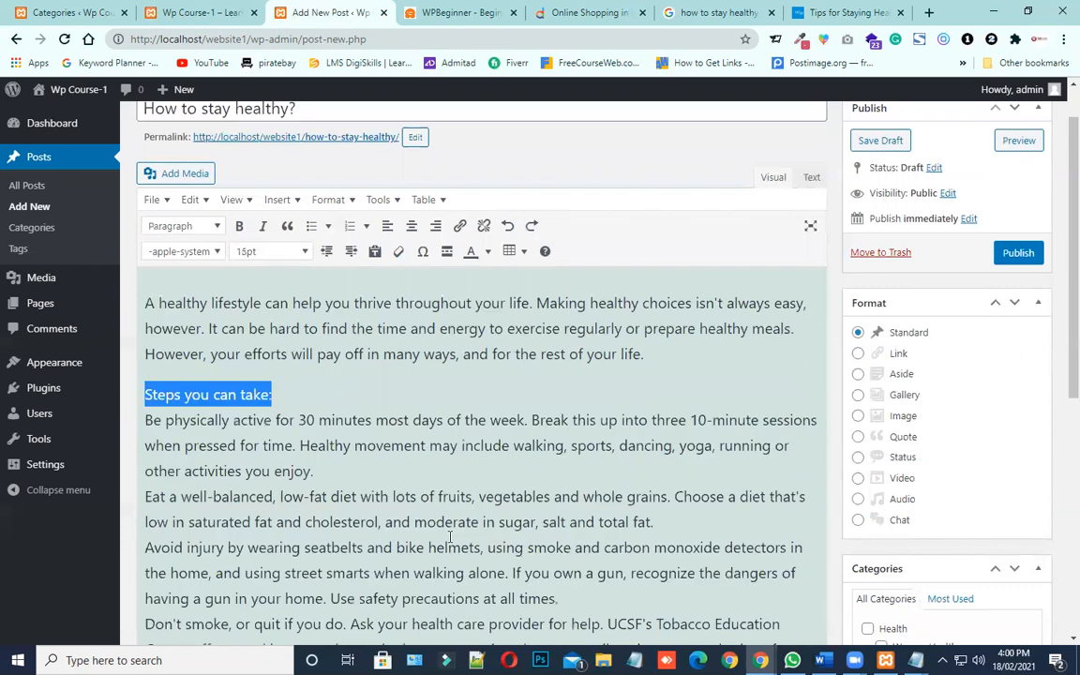
left_click(277, 395)
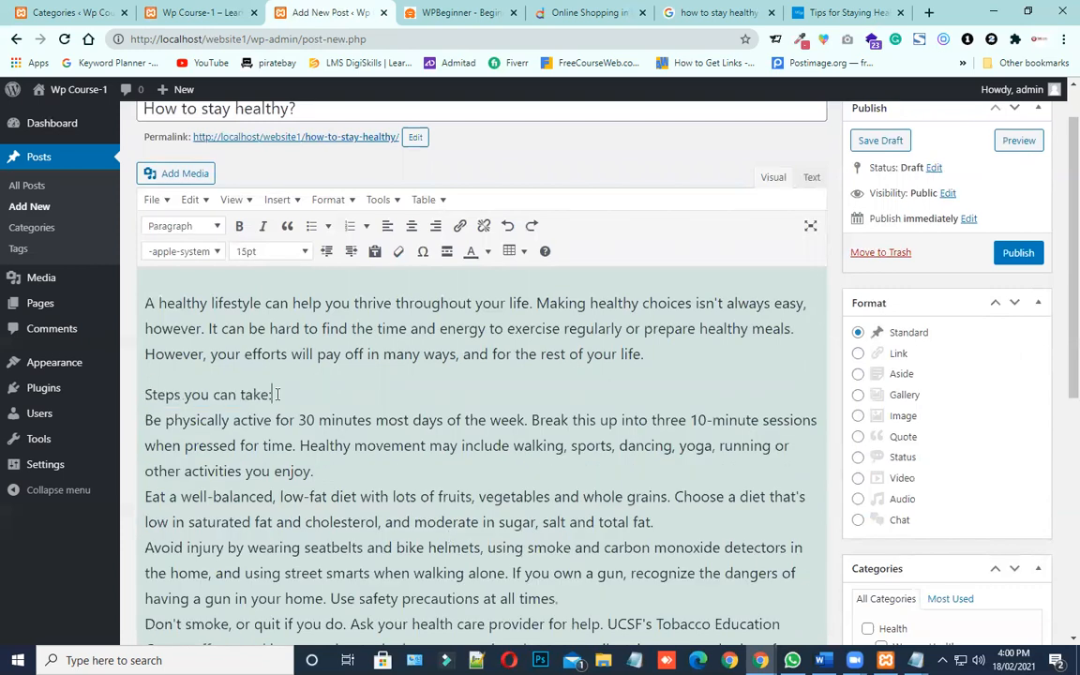
key("Return")
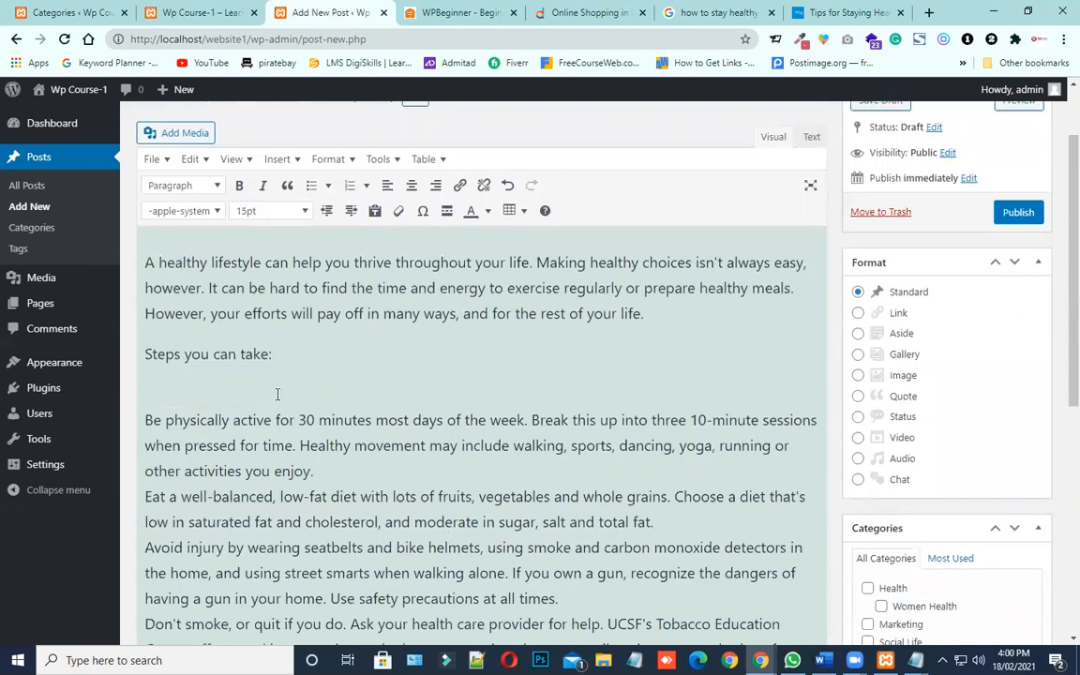
Format only the "Steps you can take:" line as Heading 3
left_click_drag(313, 471, 153, 420)
left_click_drag(278, 354, 141, 357)
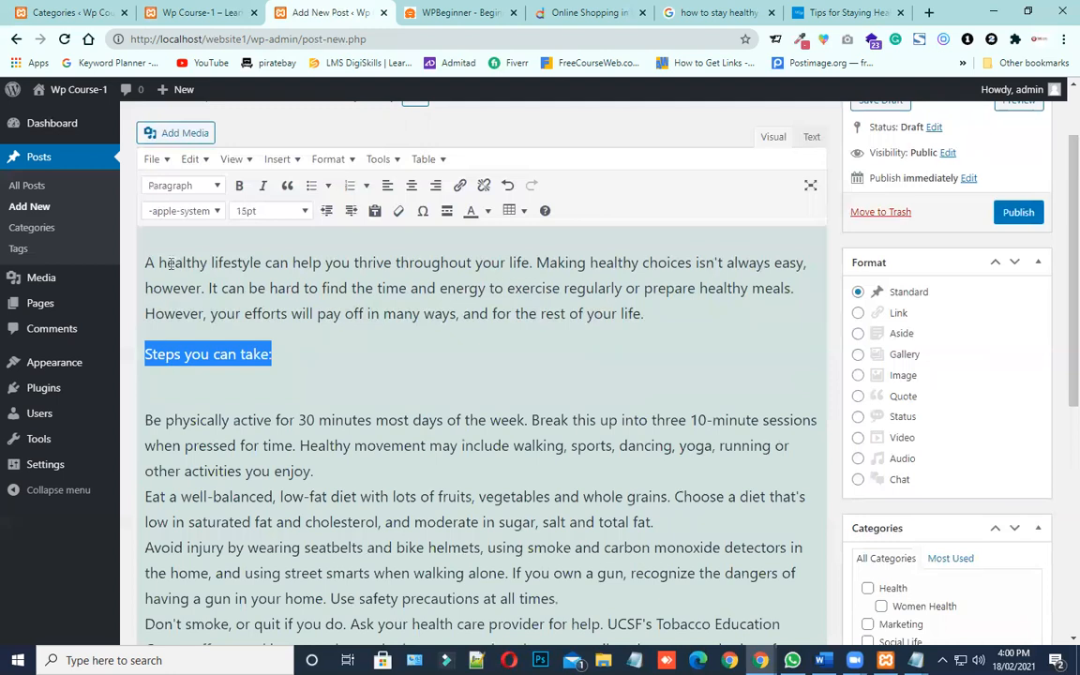
left_click(188, 185)
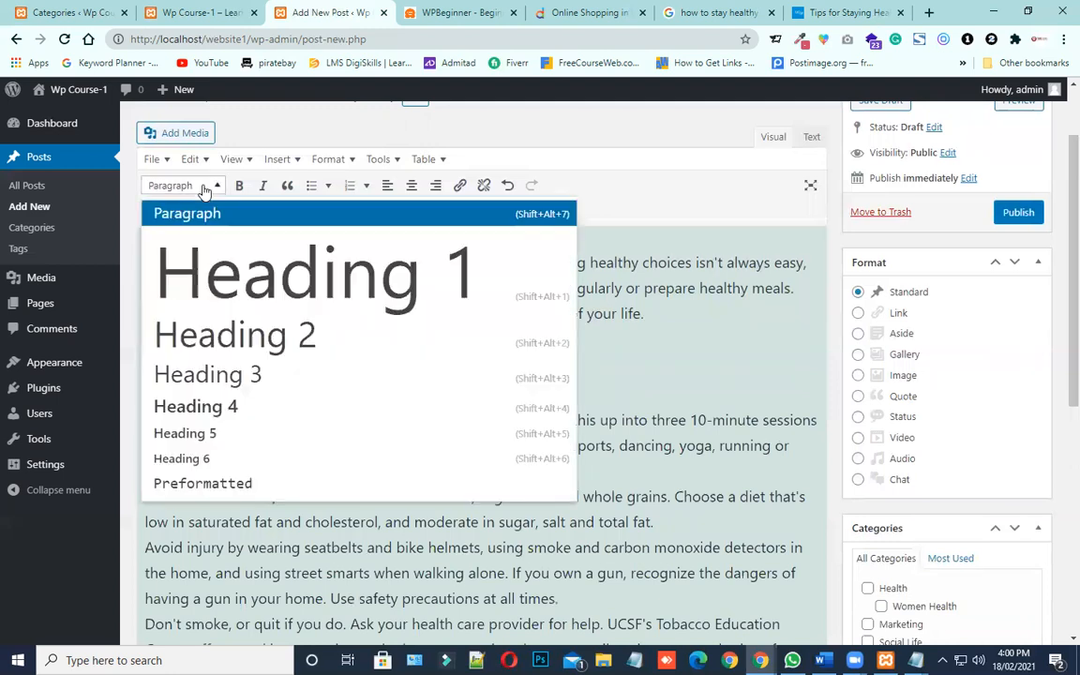
left_click(225, 377)
left_click(254, 345)
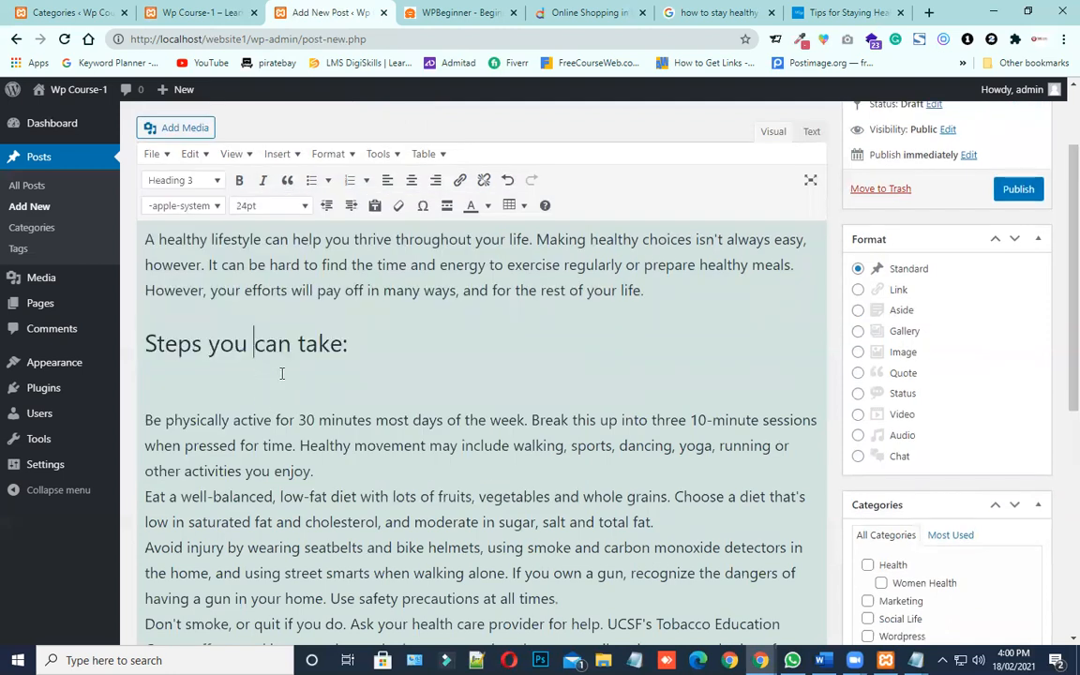
left_click_drag(351, 343, 142, 353)
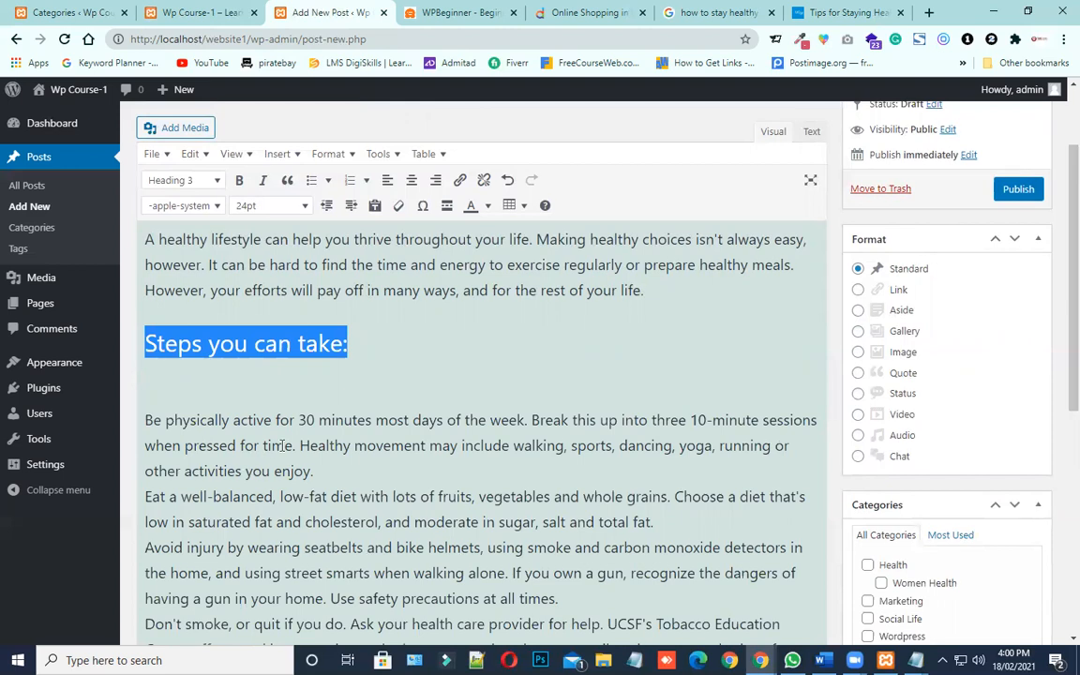
scroll(281, 446, "down", 1)
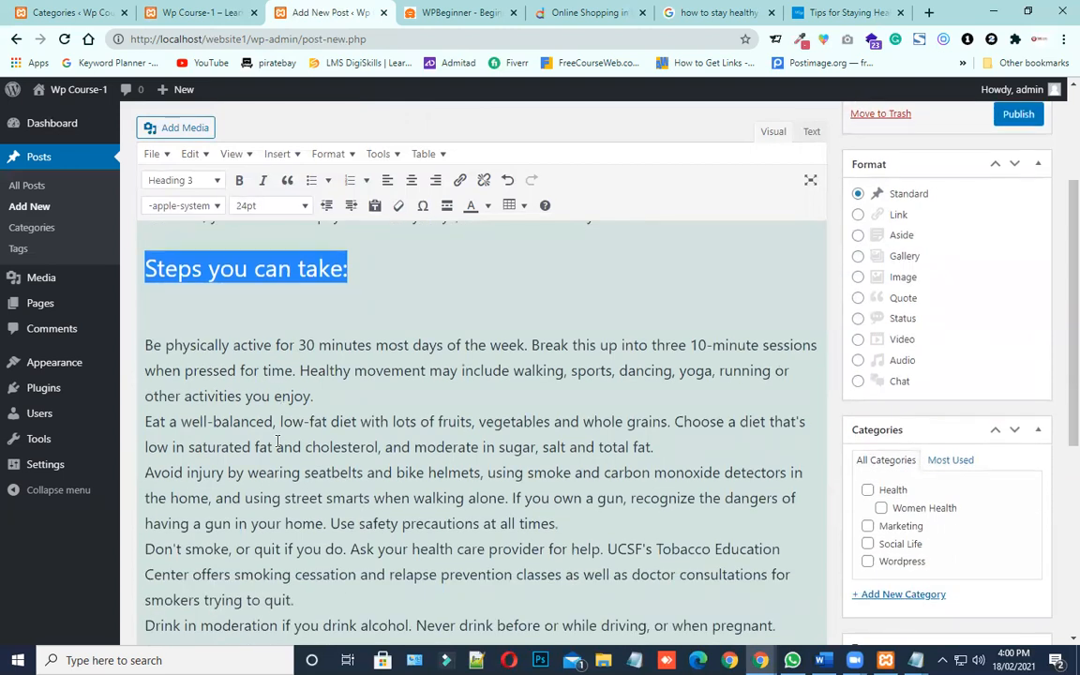
scroll(234, 393, "down", 1)
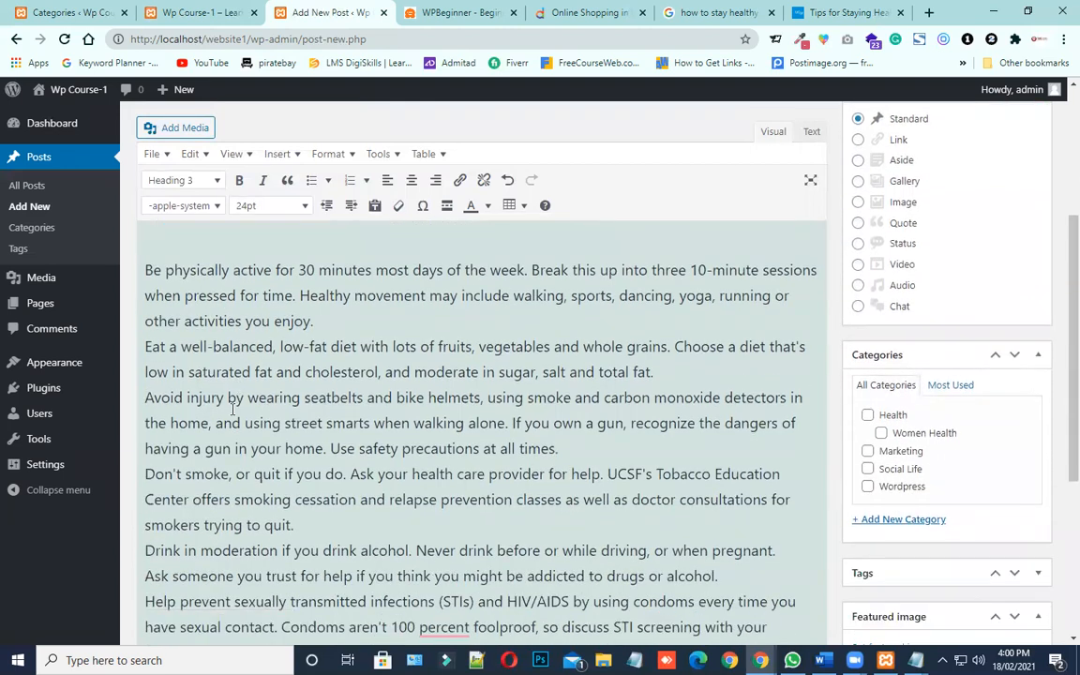
scroll(247, 343, "up", 3)
left_click(208, 324)
scroll(261, 441, "down", 1)
left_click(347, 344)
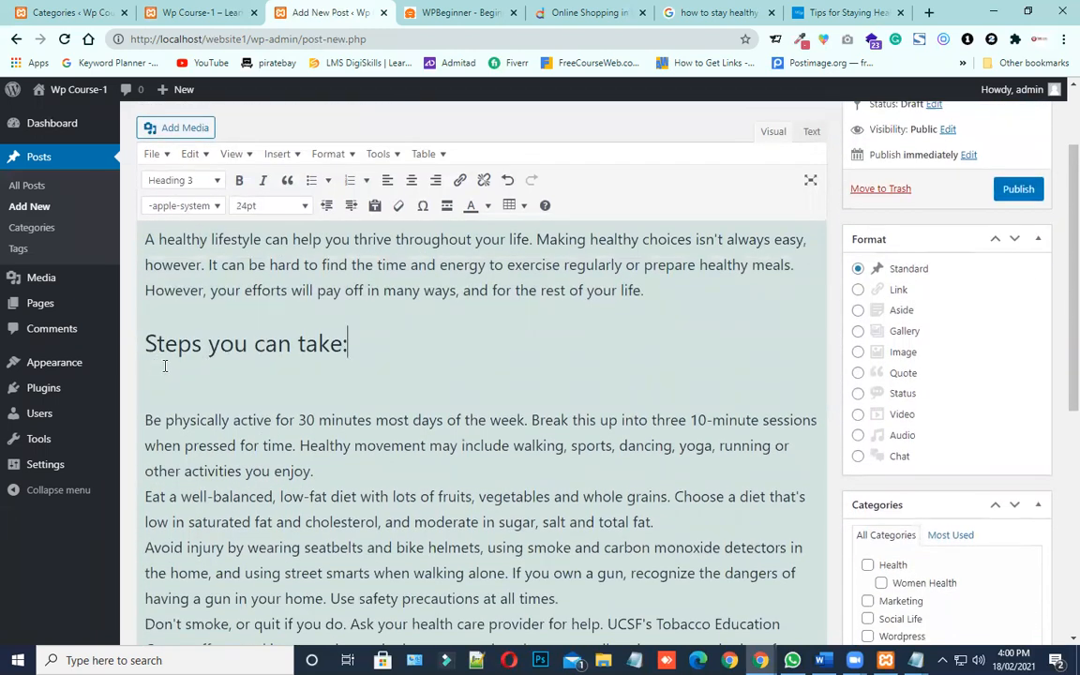
Turn the block of tips under the "Steps you can take:" heading into a bulleted list
scroll(215, 413, "down", 1)
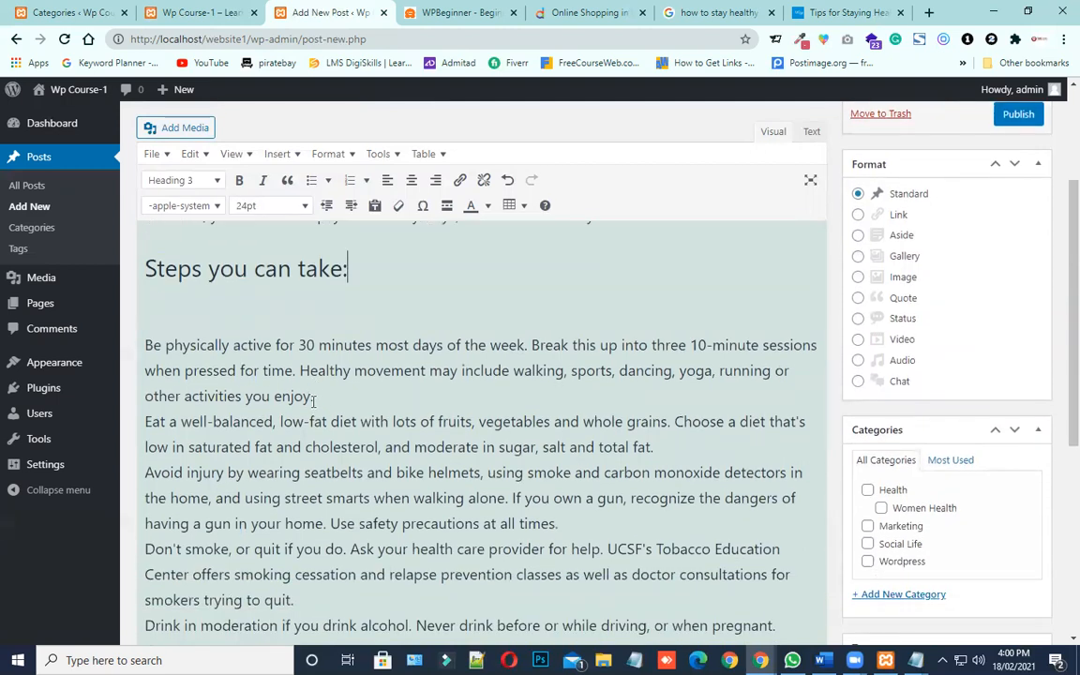
left_click_drag(315, 398, 138, 354)
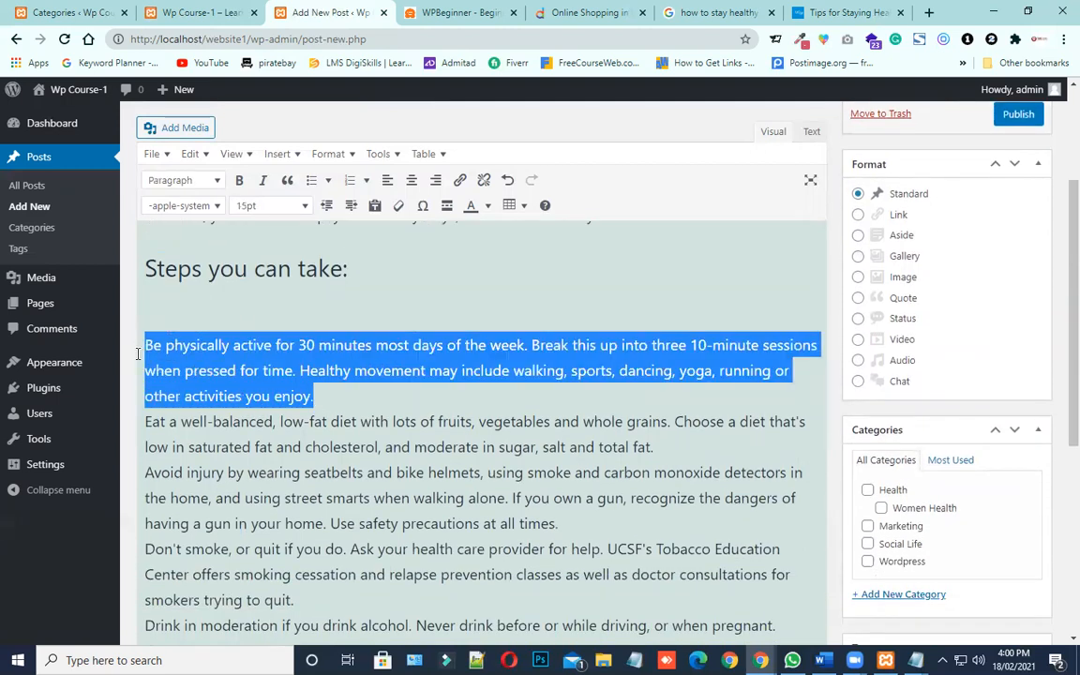
scroll(278, 419, "down", 1)
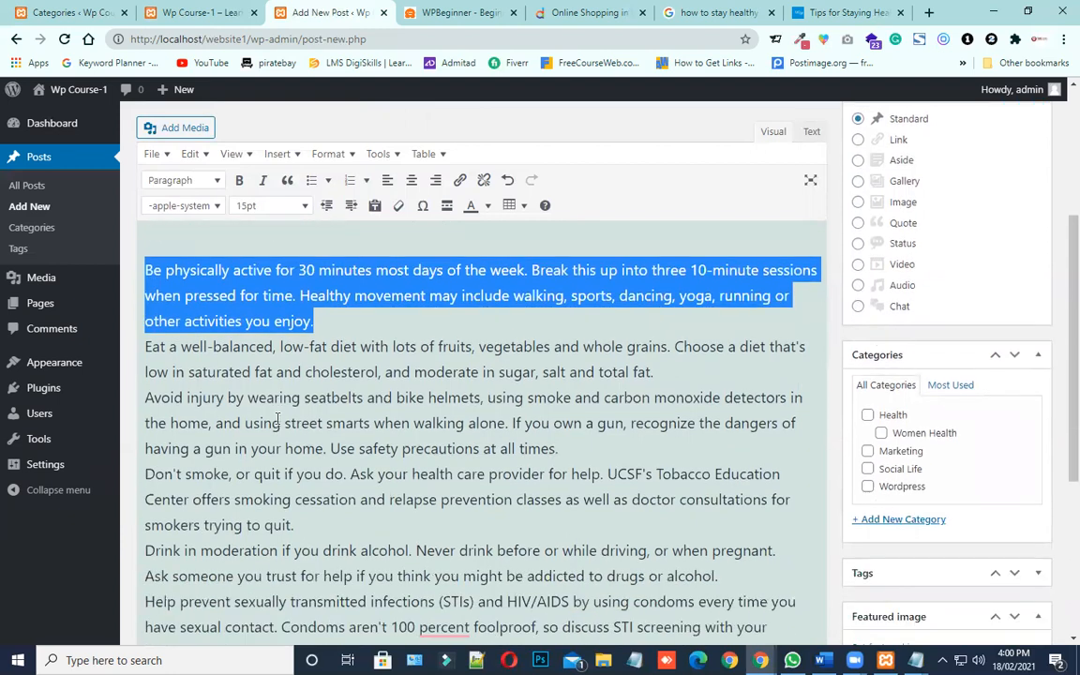
scroll(260, 398, "up", 1)
left_click(143, 345)
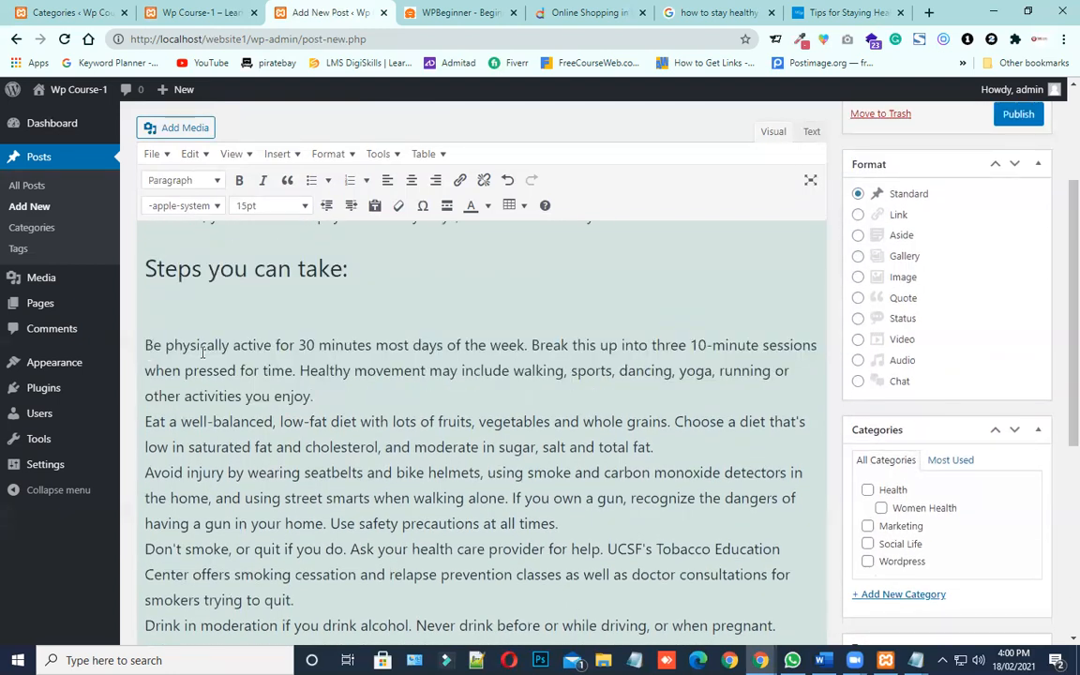
left_click(311, 181)
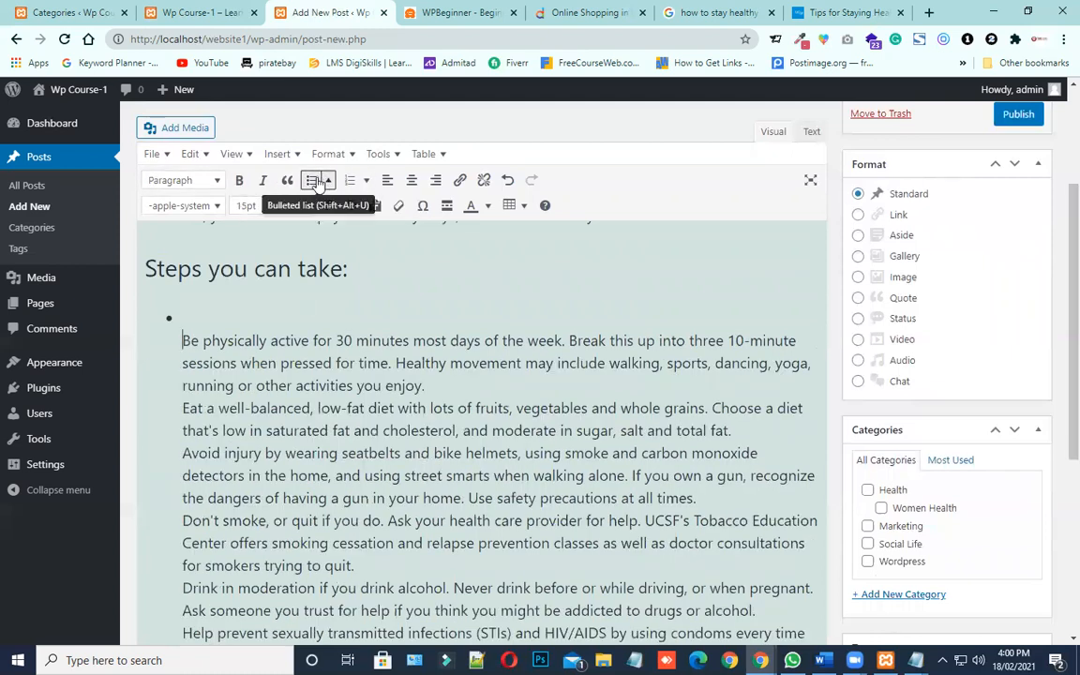
Split off the text starting "Drink in moderation" as its own bullet, without an empty line before it
scroll(309, 241, "down", 1)
scroll(309, 241, "down", 3)
scroll(173, 308, "up", 4)
scroll(173, 308, "down", 5)
scroll(179, 477, "up", 2)
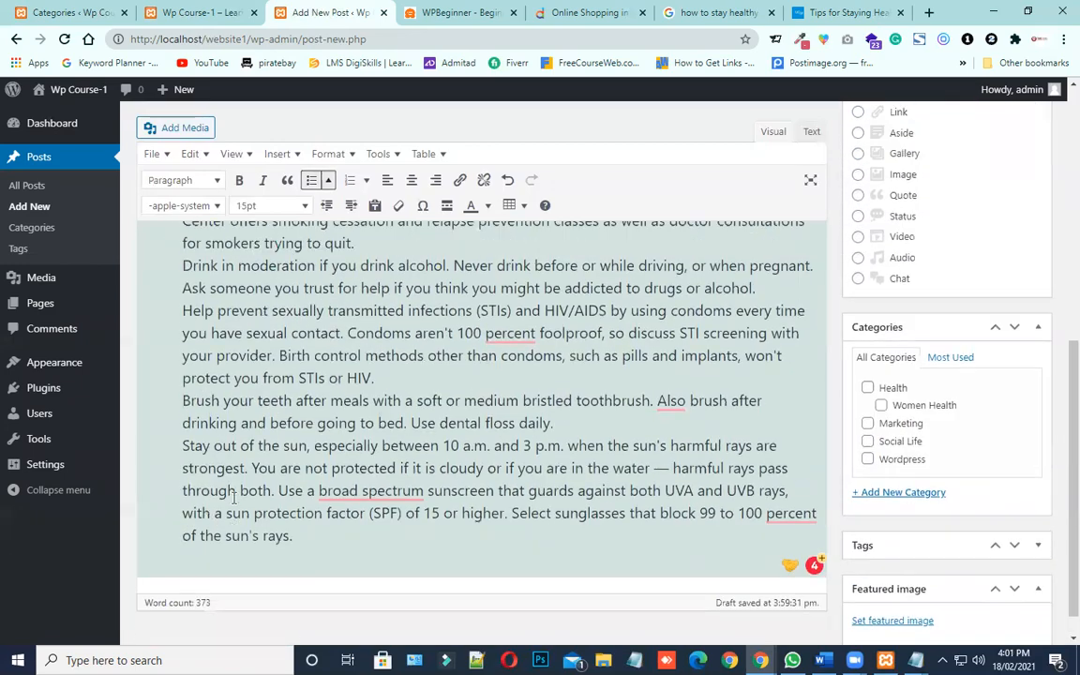
scroll(178, 477, "up", 2)
left_click(373, 514)
key("Return")
scroll(374, 514, "down", 3)
key("Return")
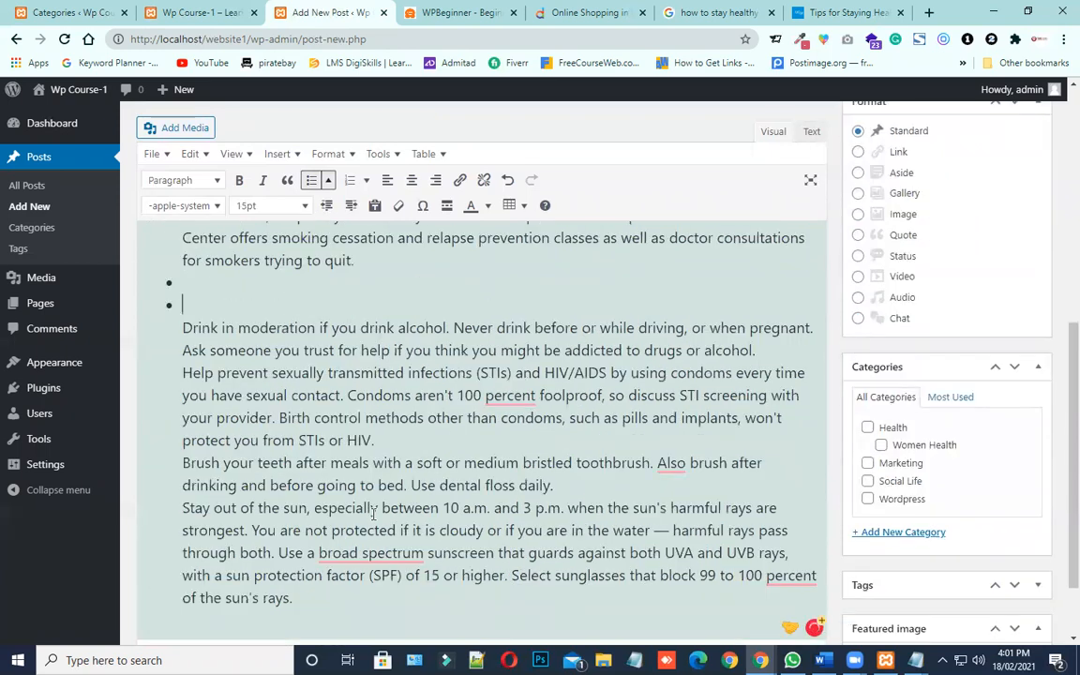
key("BackSpace")
key("Delete")
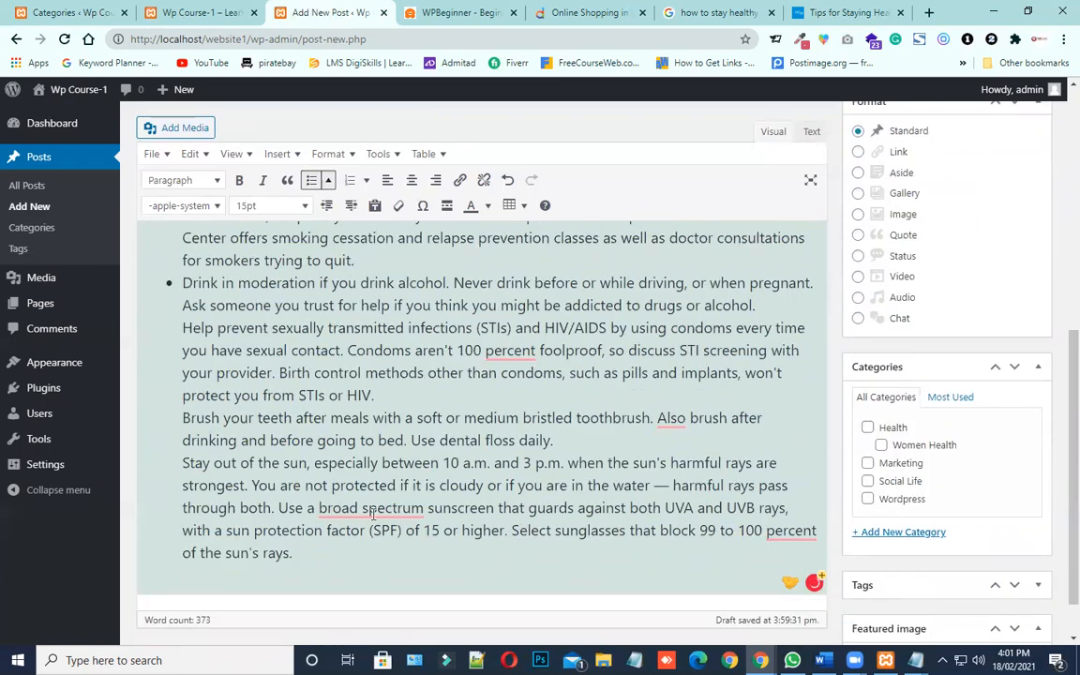
Start new bullets before the "Don't smoke", "Avoid injury" and "Eat a well-balanced" tips
scroll(374, 514, "up", 4)
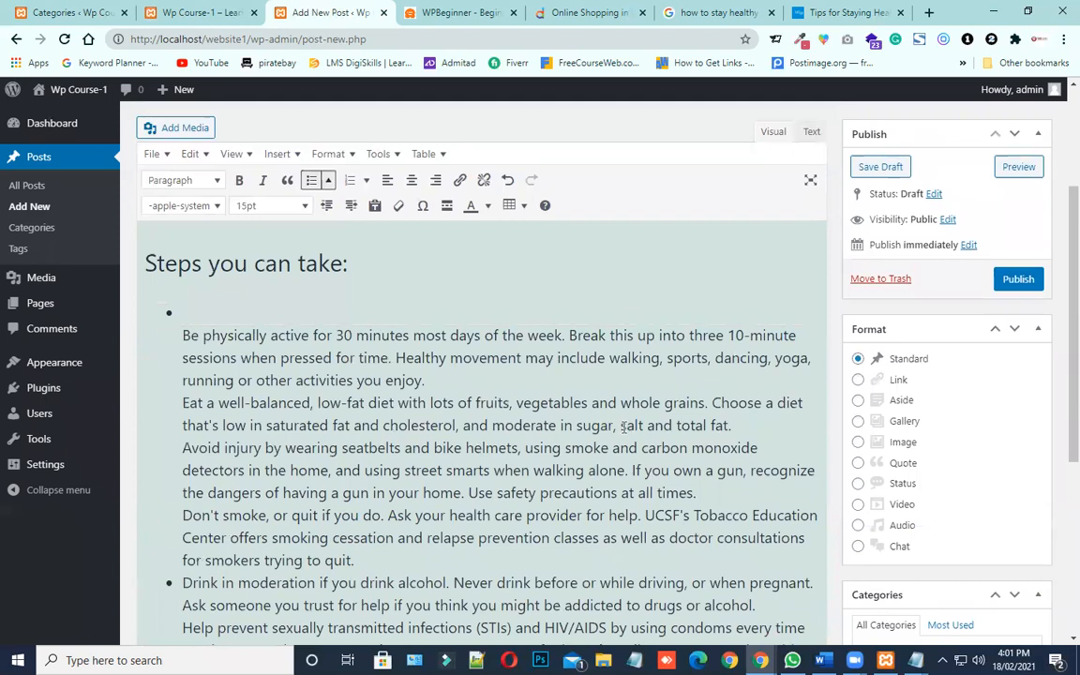
left_click(716, 492)
key("Return")
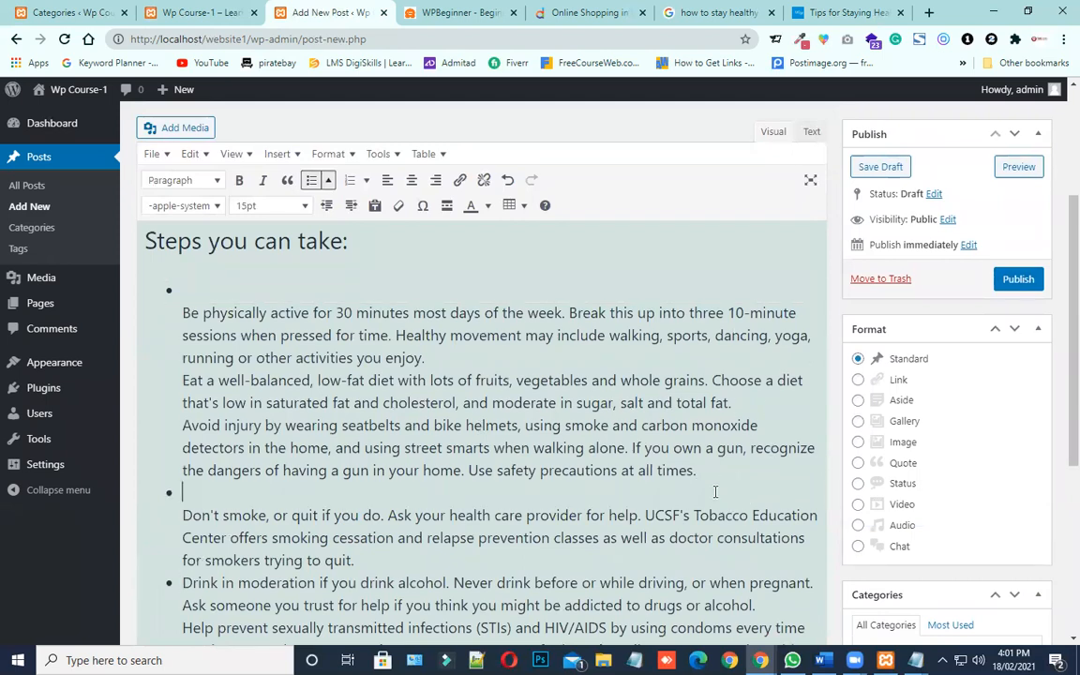
left_click(752, 404)
key("Return")
left_click(442, 336)
key("Return")
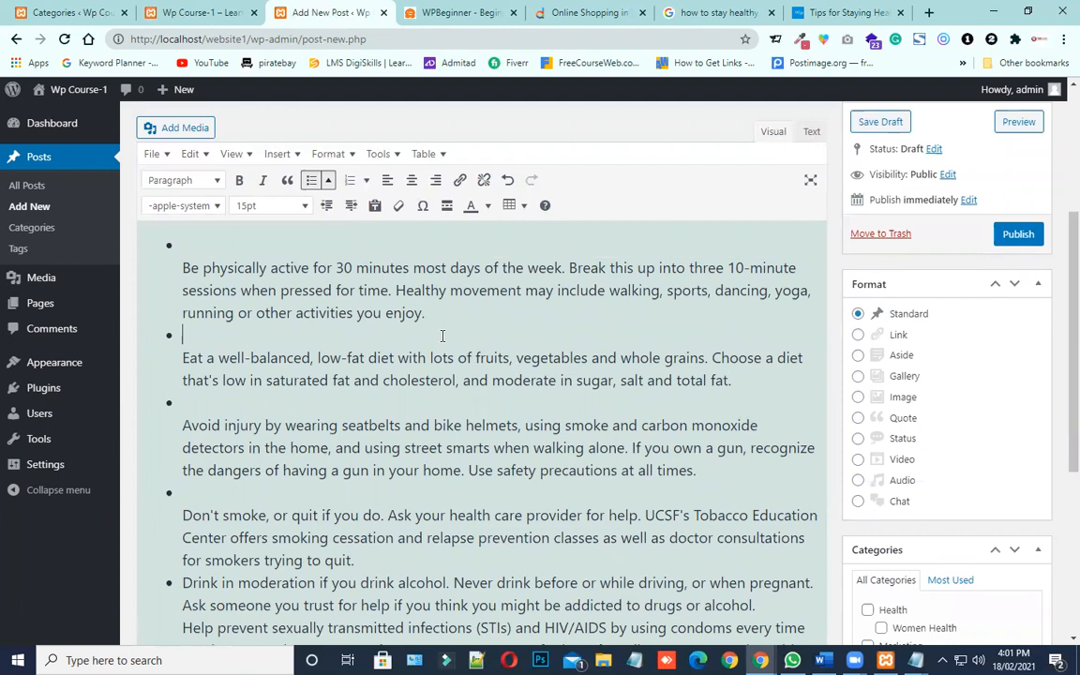
scroll(478, 404, "down", 3)
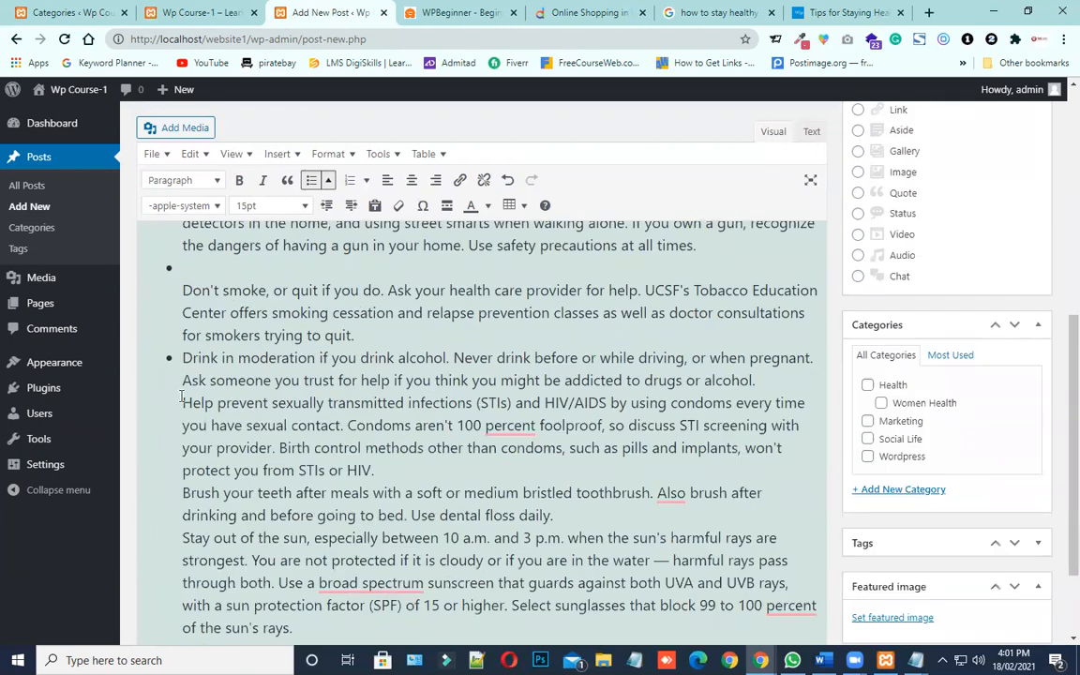
scroll(298, 333, "up", 3)
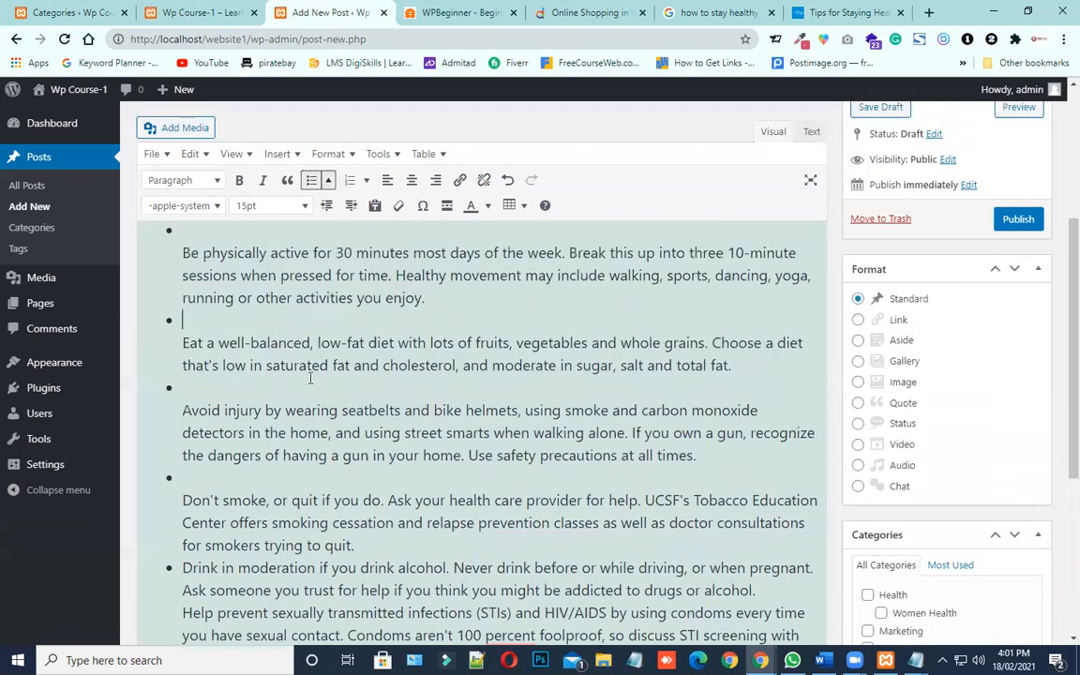
left_click(440, 314)
key("Return")
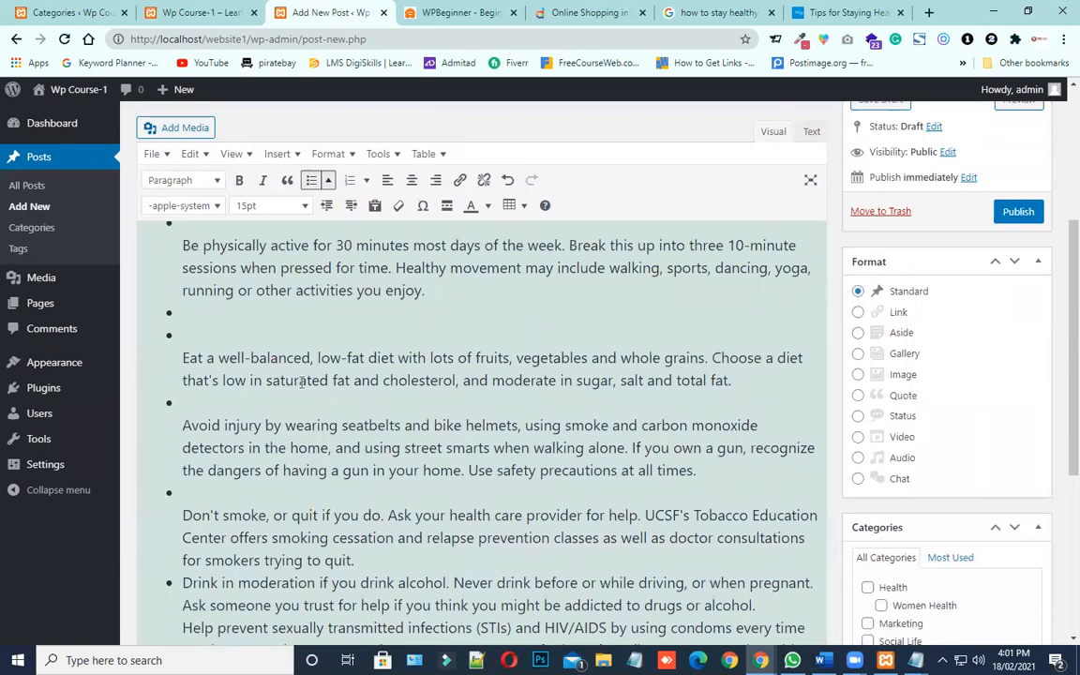
key("BackSpace")
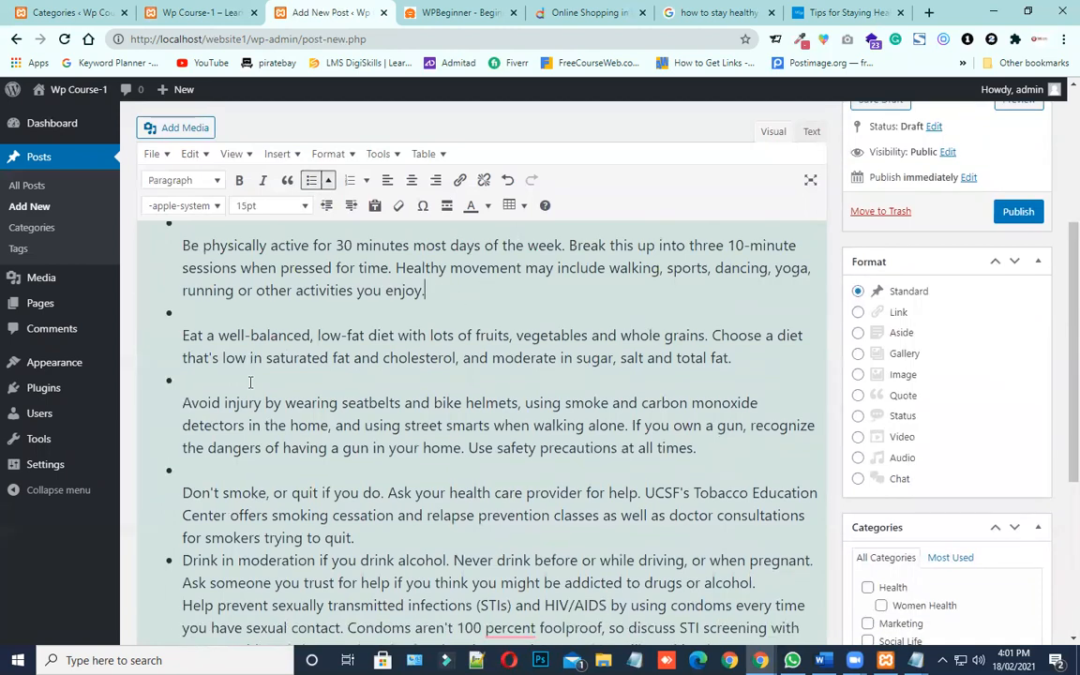
Remove the empty line at the start of each of the first four bullets so the text sits beside its marker
left_click(185, 337)
key("BackSpace")
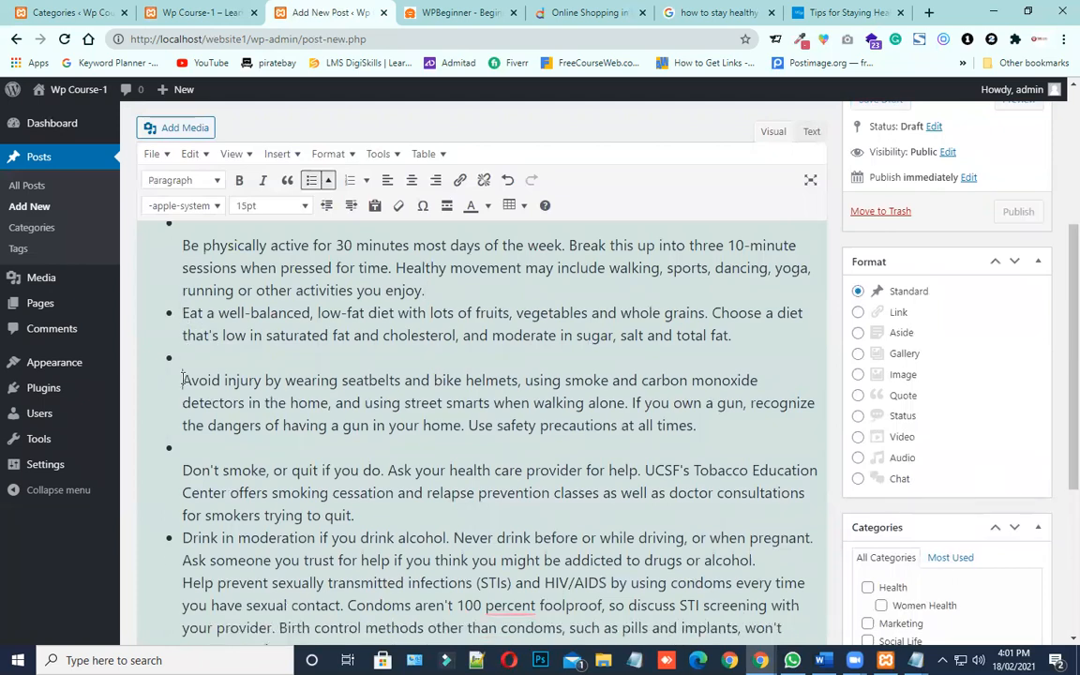
left_click(185, 379)
key("BackSpace")
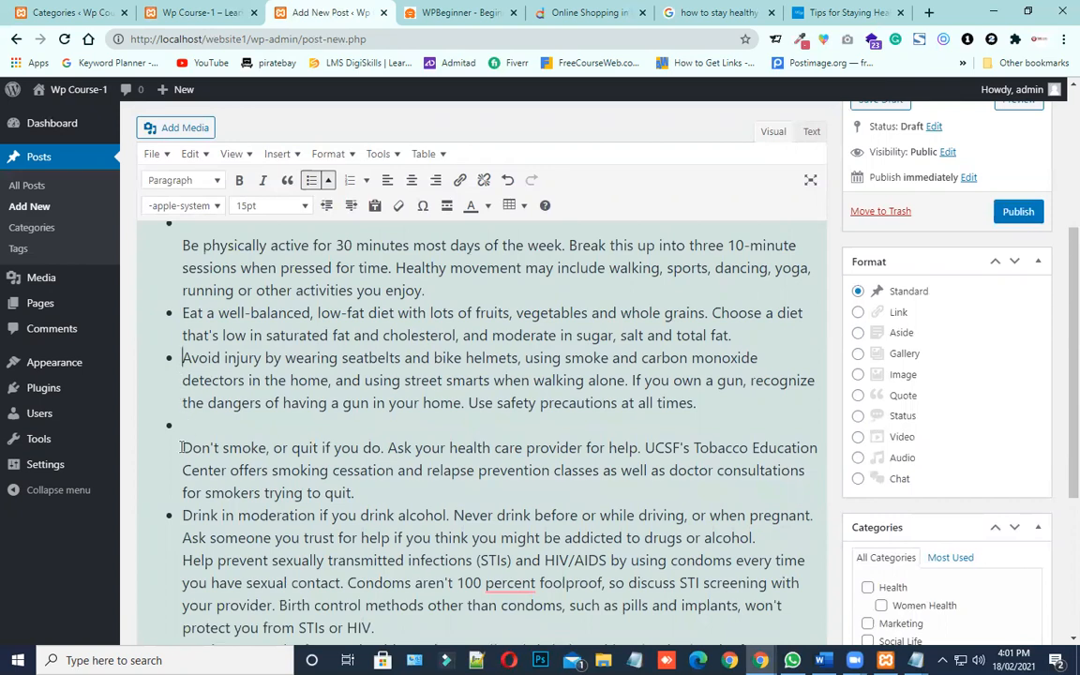
left_click(182, 447)
key("BackSpace")
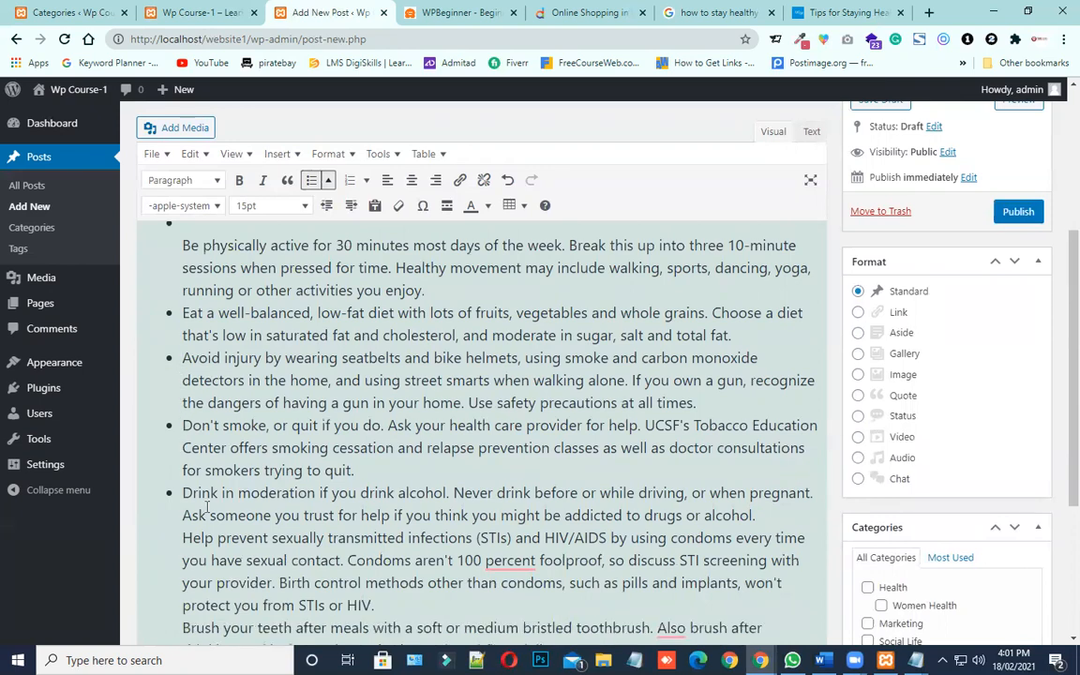
scroll(315, 476, "up", 2)
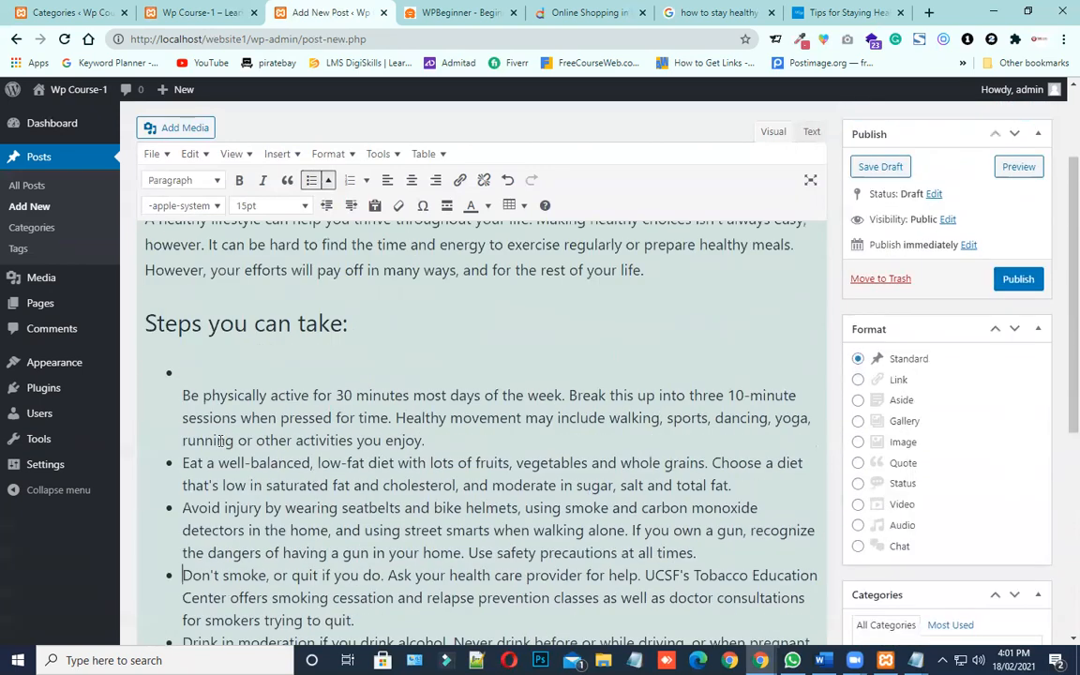
left_click(182, 394)
key("BackSpace")
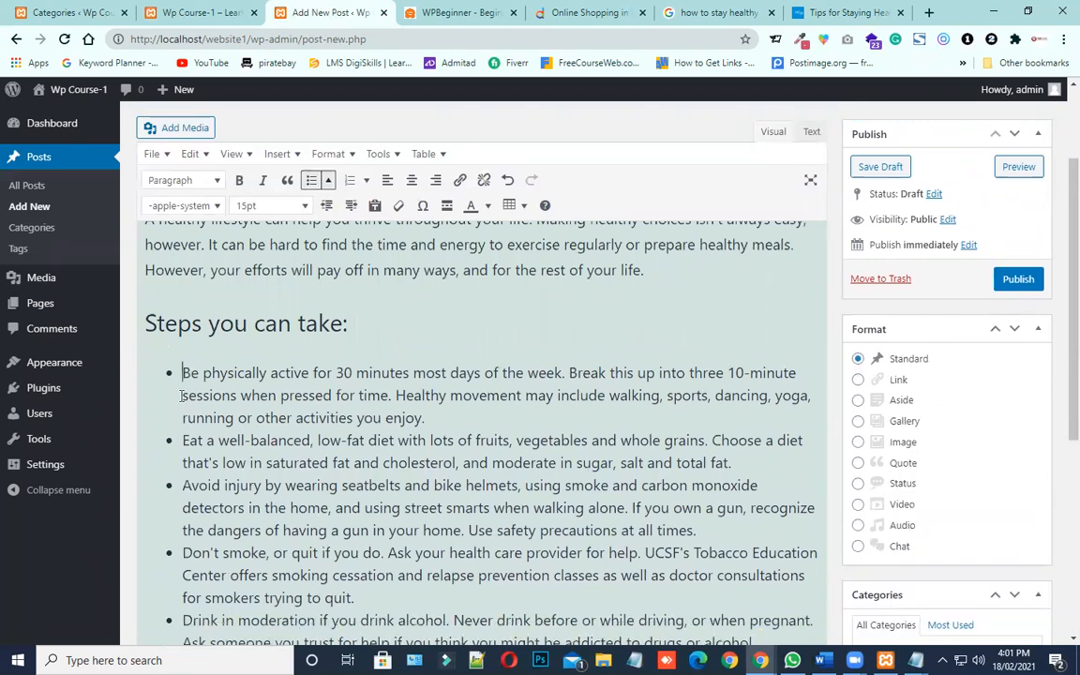
Insert a bullet reading "THis is bullet 2" after the physical activity tip, followed by a new empty bullet
scroll(255, 503, "down", 1)
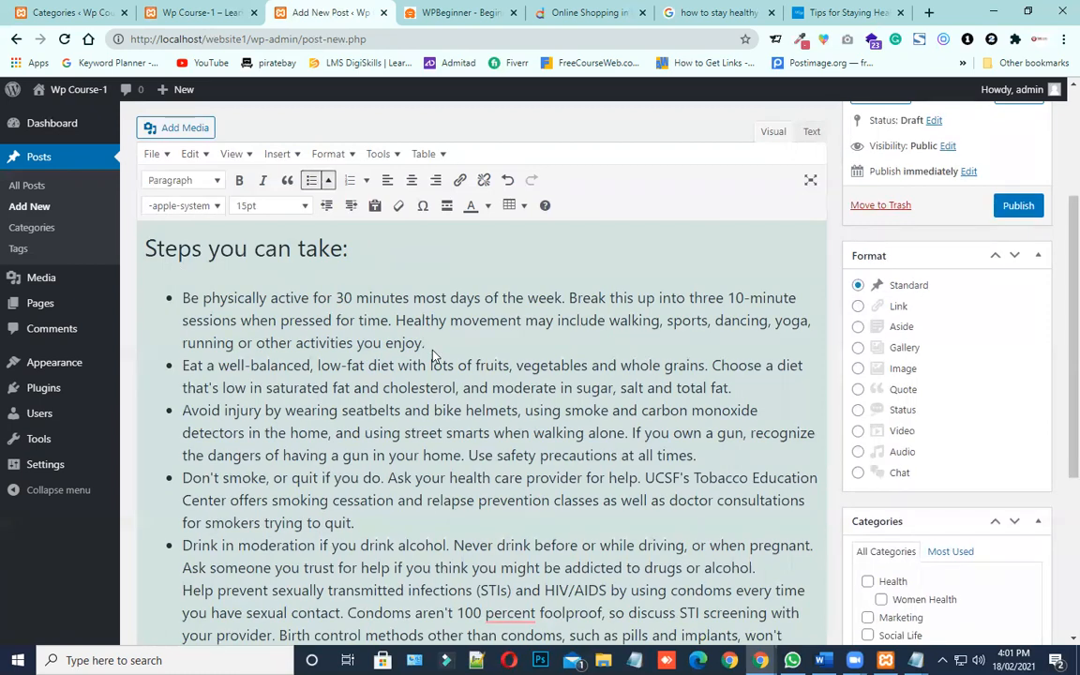
left_click_drag(428, 345, 155, 295)
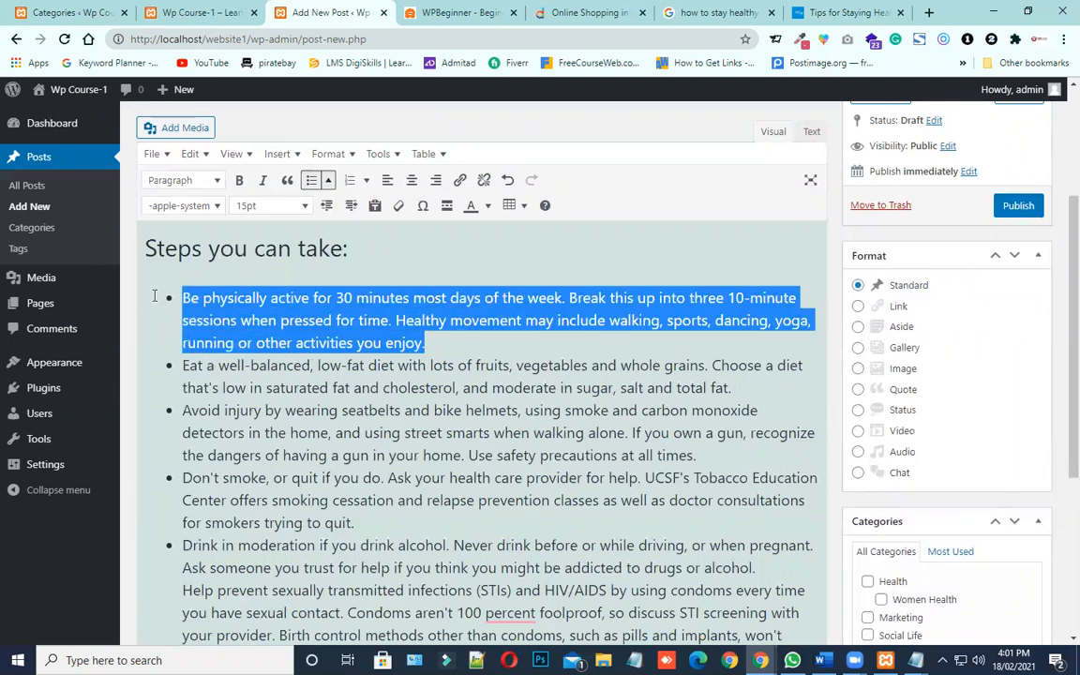
left_click(441, 347)
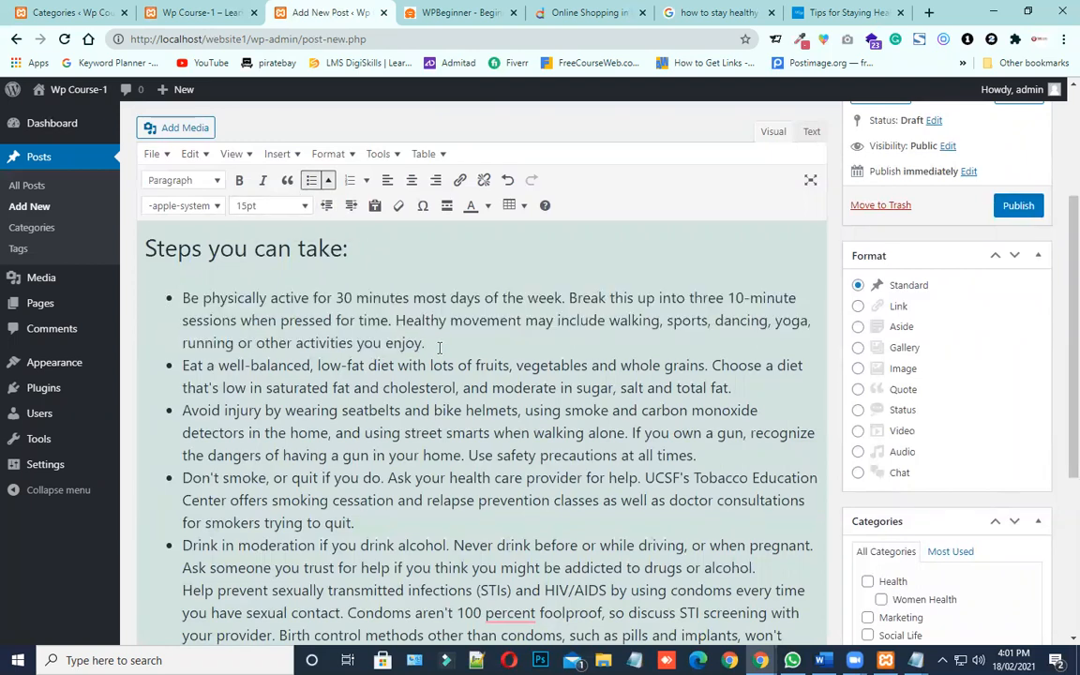
key("Return")
type("THis is ")
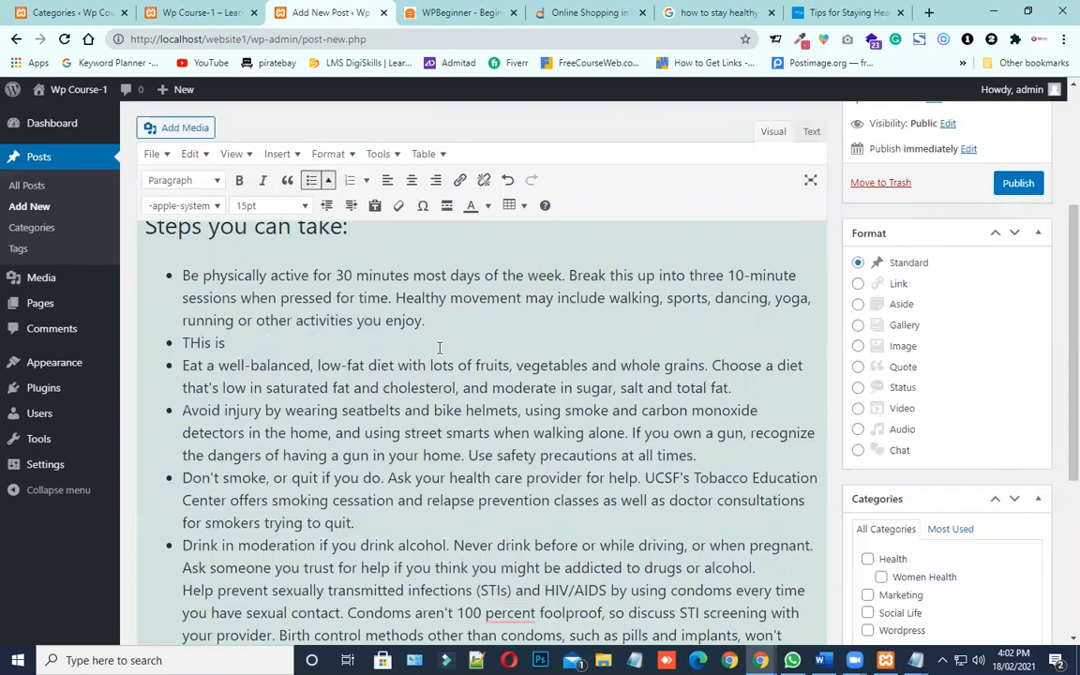
type("bullet 2")
key("Return")
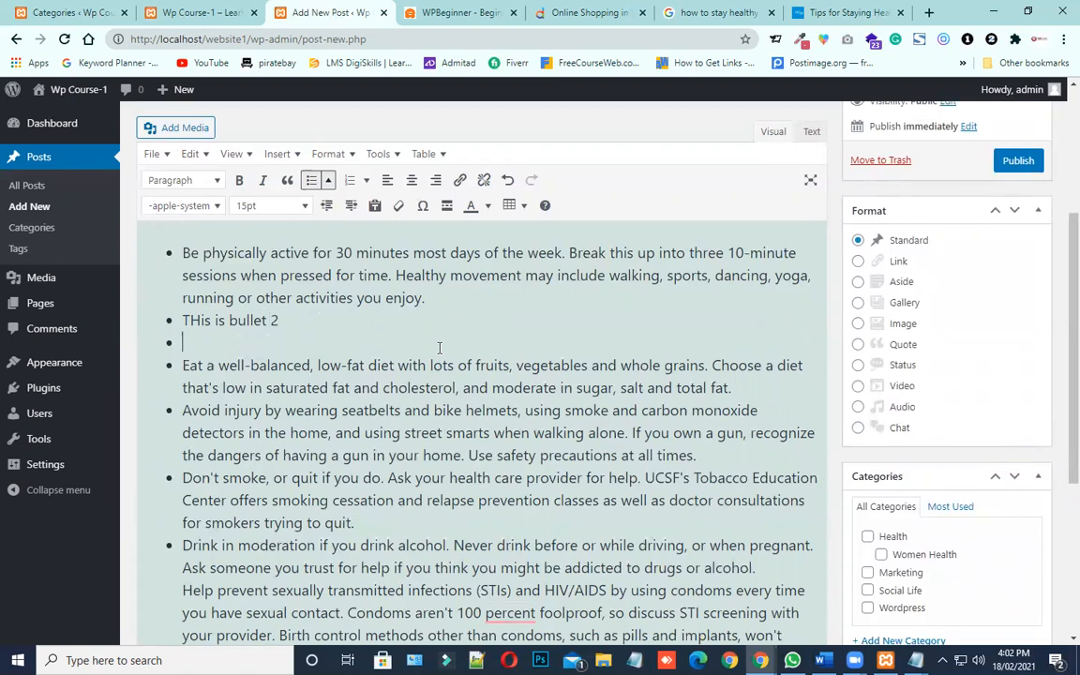
Delete the empty bullet and the "THis is bullet 2" bullet below the physical activity tip
key("BackSpace")
key("BackSpace")
key("BackSpace")
key("BackSpace")
key("BackSpace")
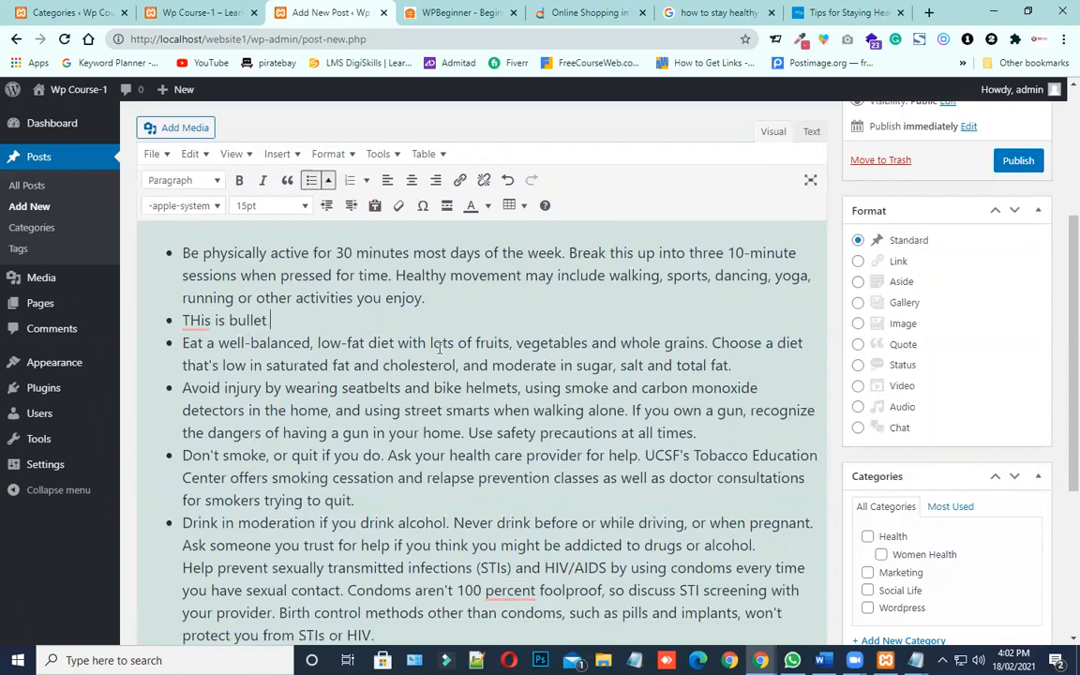
key("BackSpace")
key("BackSpace")
key("BackSpace")
key("BackSpace")
key("BackSpace")
key("BackSpace")
key("BackSpace")
key("BackSpace")
key("BackSpace")
key("BackSpace")
key("BackSpace")
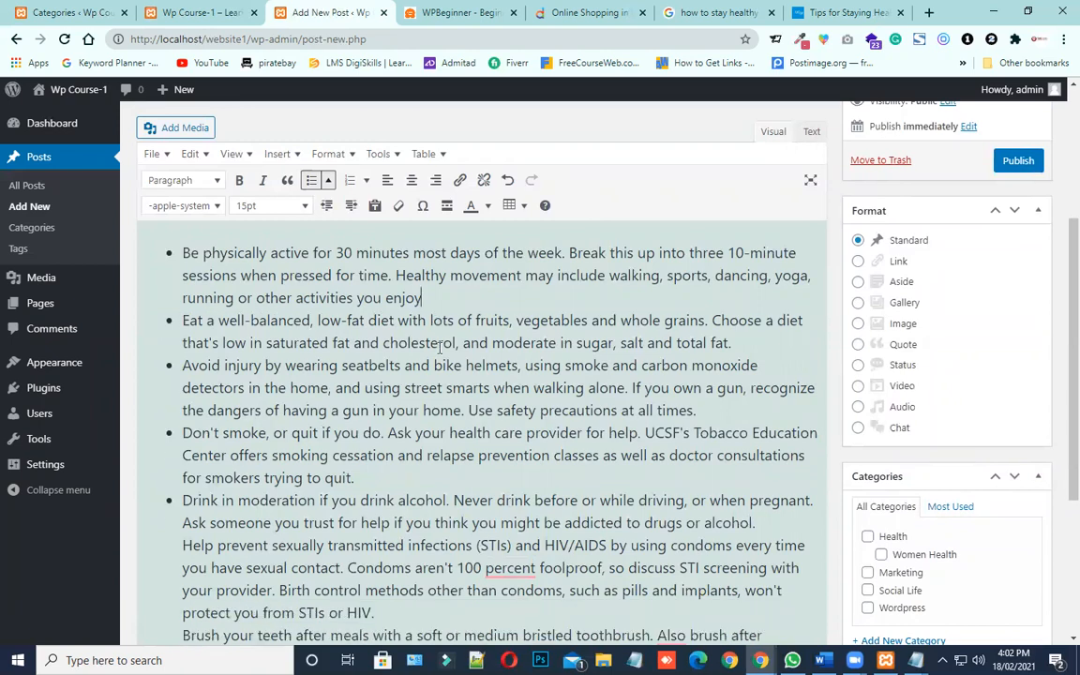
Delete the "Brush your teeth" and "Stay out of the sun" paragraphs at the end of the post
scroll(431, 456, "up", 3)
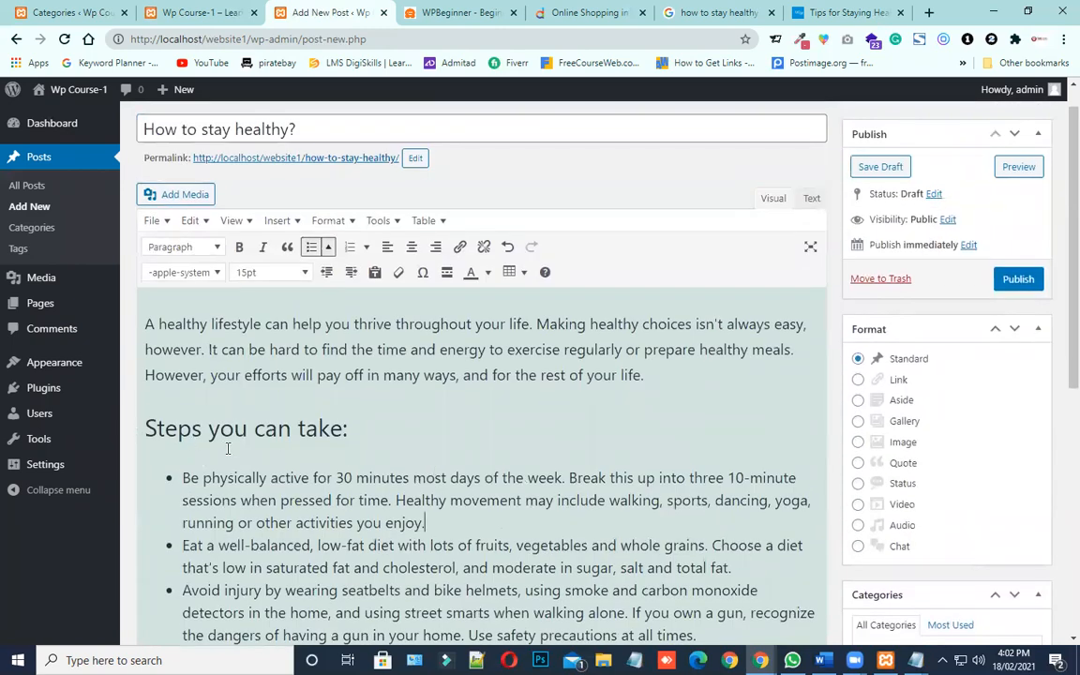
scroll(227, 448, "down", 4)
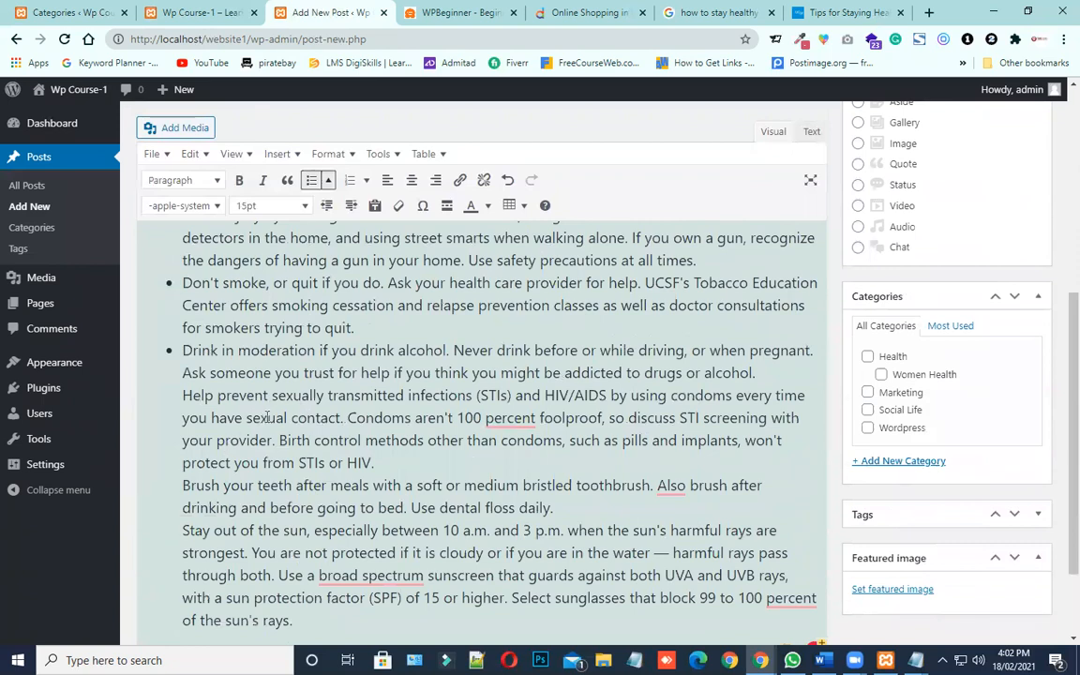
scroll(267, 417, "down", 1)
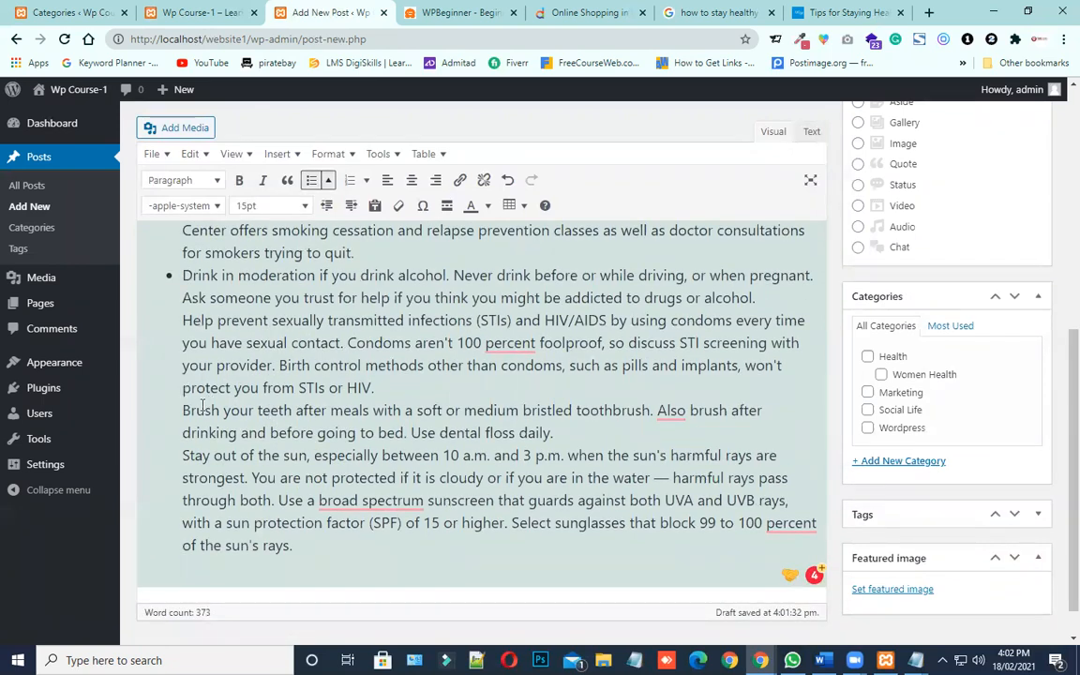
left_click_drag(183, 410, 398, 569)
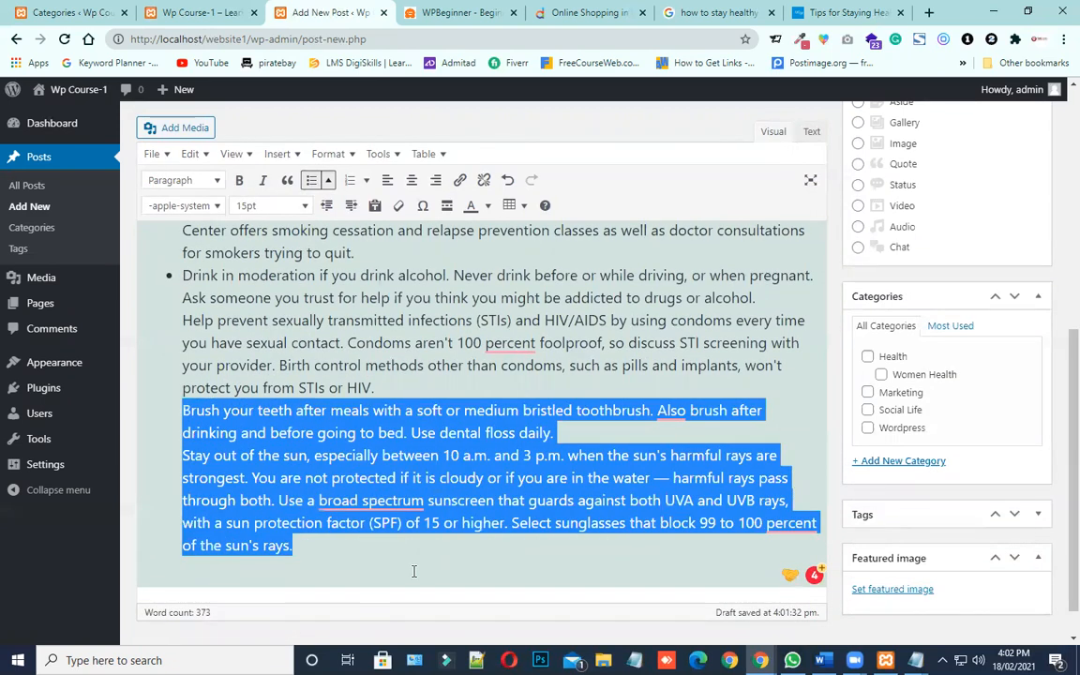
key("Delete")
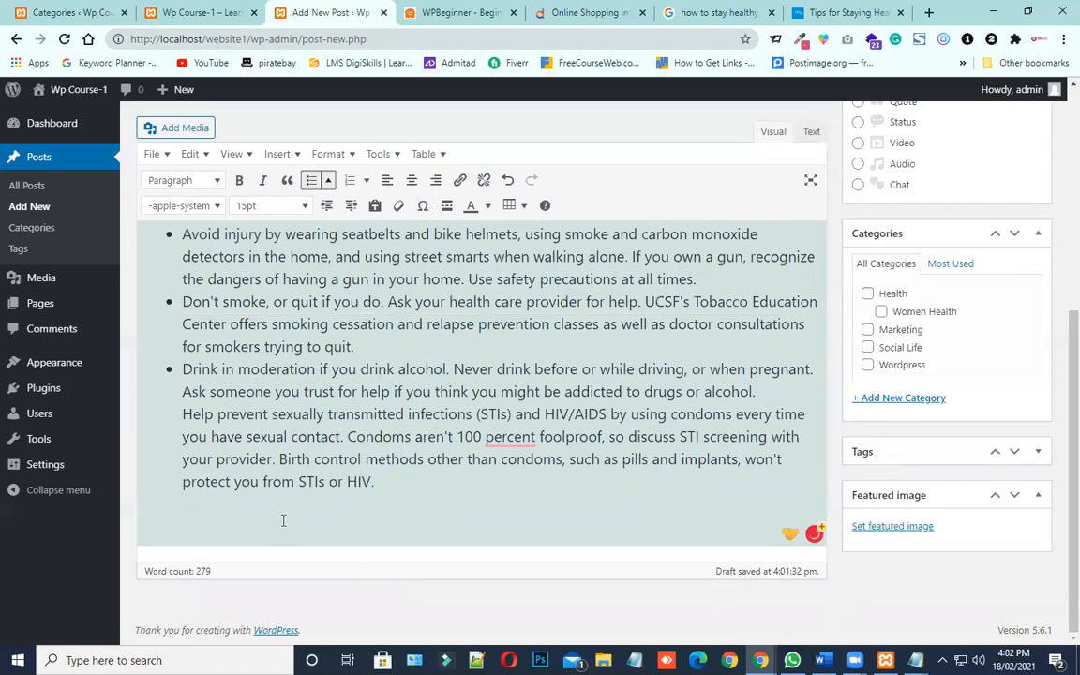
scroll(286, 487, "up", 3)
scroll(295, 454, "up", 2)
scroll(281, 525, "down", 5)
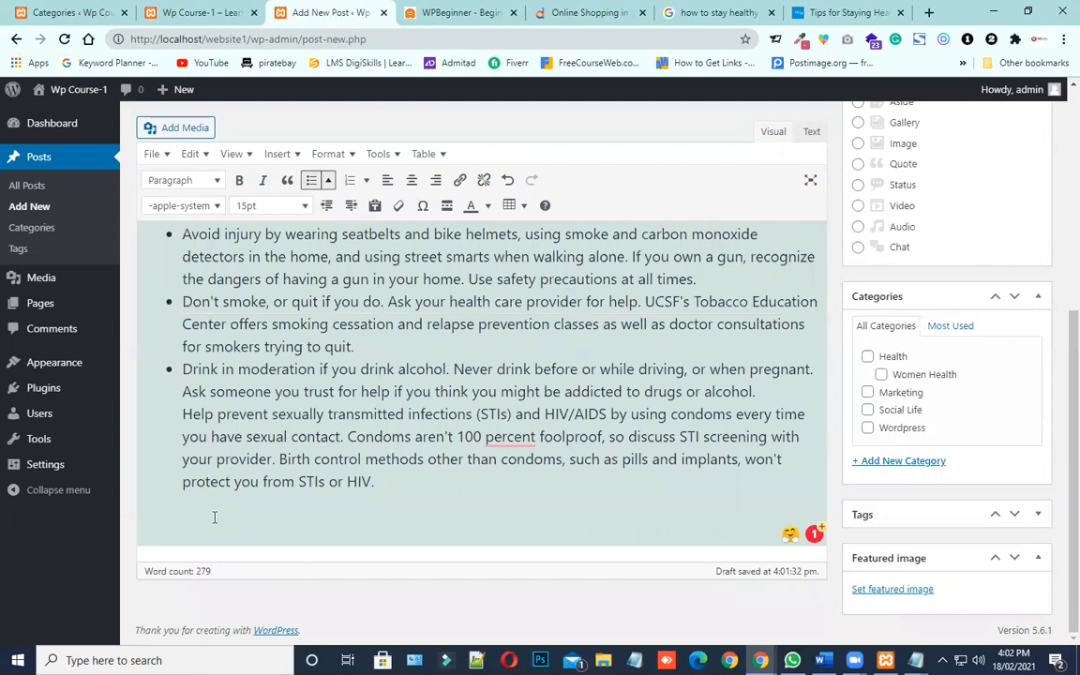
Open freepik.com in a new browser tab
key("ctrl+t")
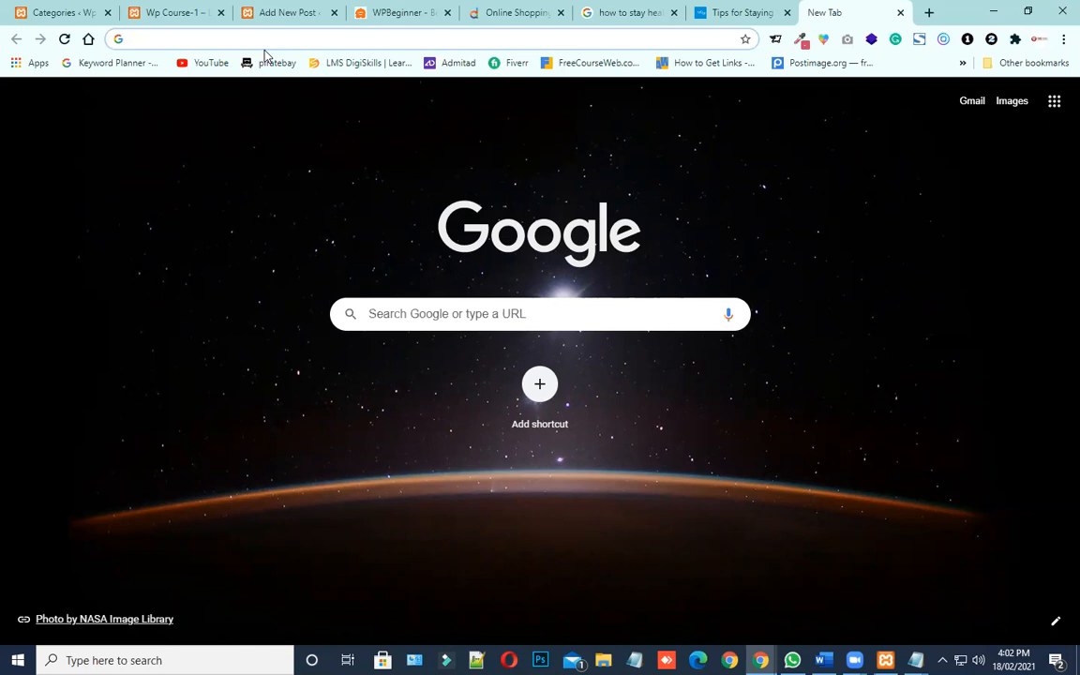
type("ax")
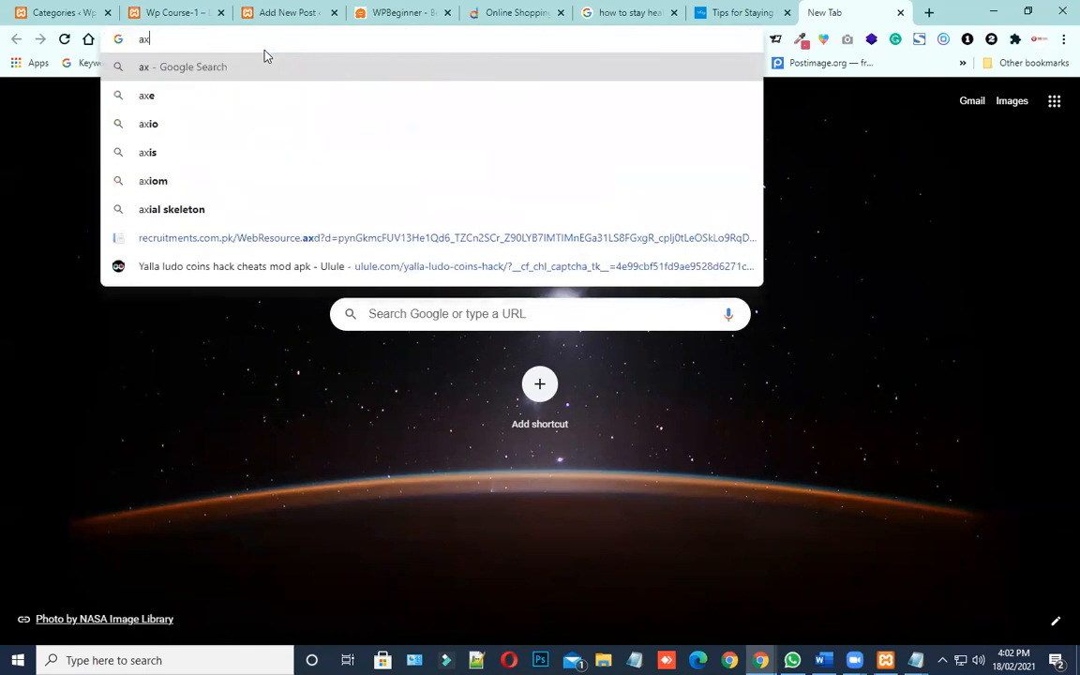
key("BackSpace")
key("BackSpace")
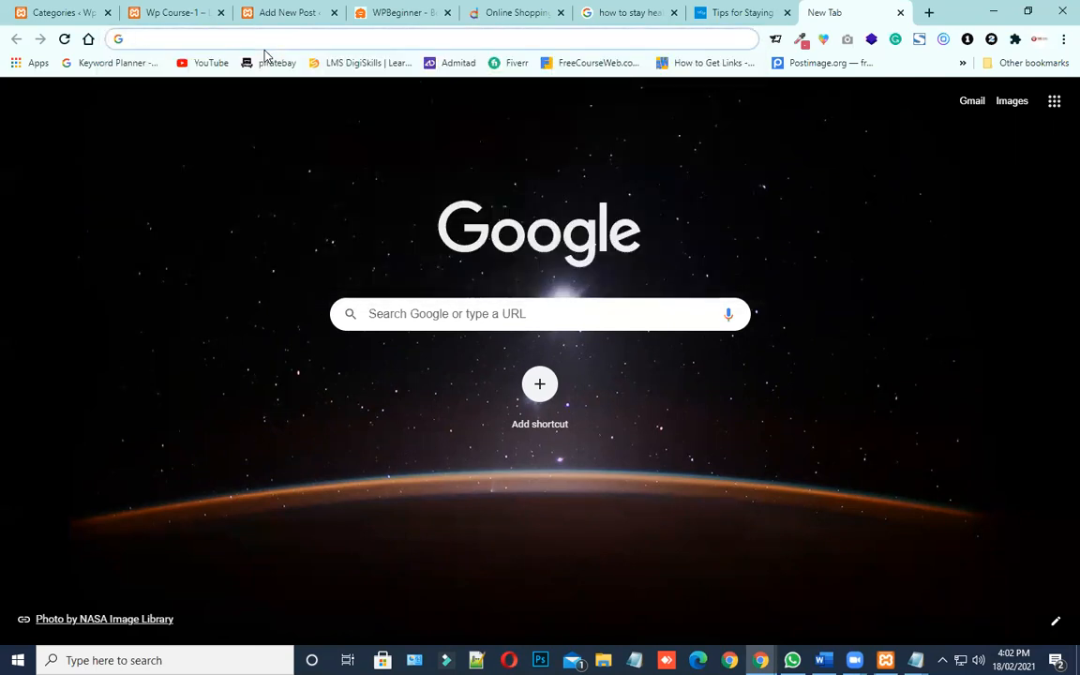
type("e")
key("BackSpace")
key("BackSpace")
type("freepik.com")
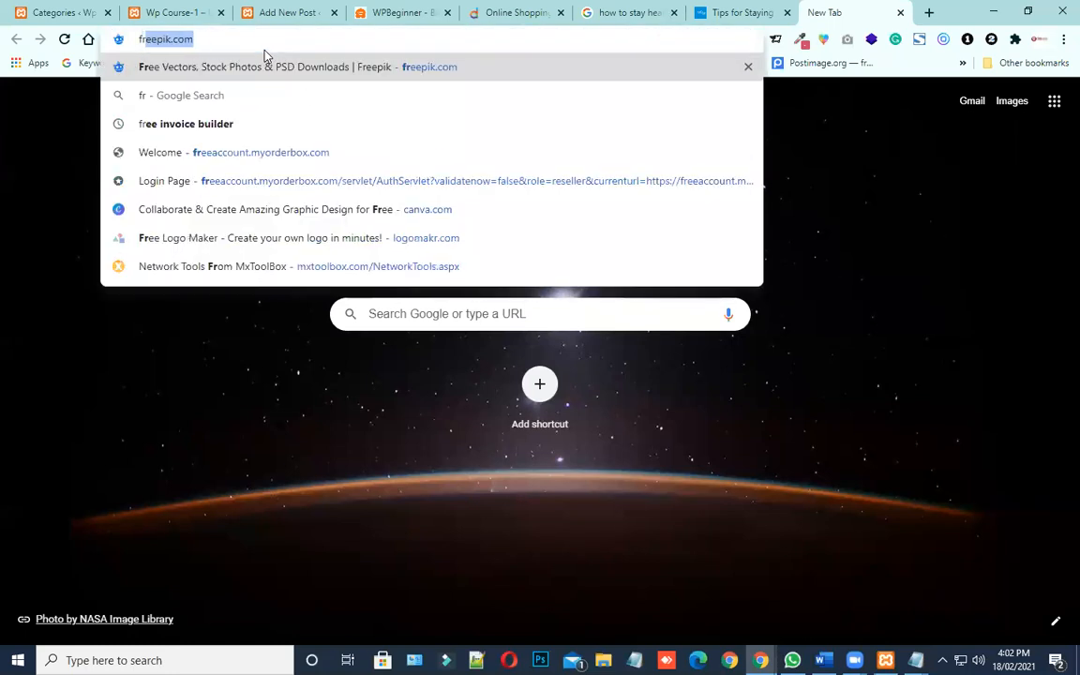
key("Right")
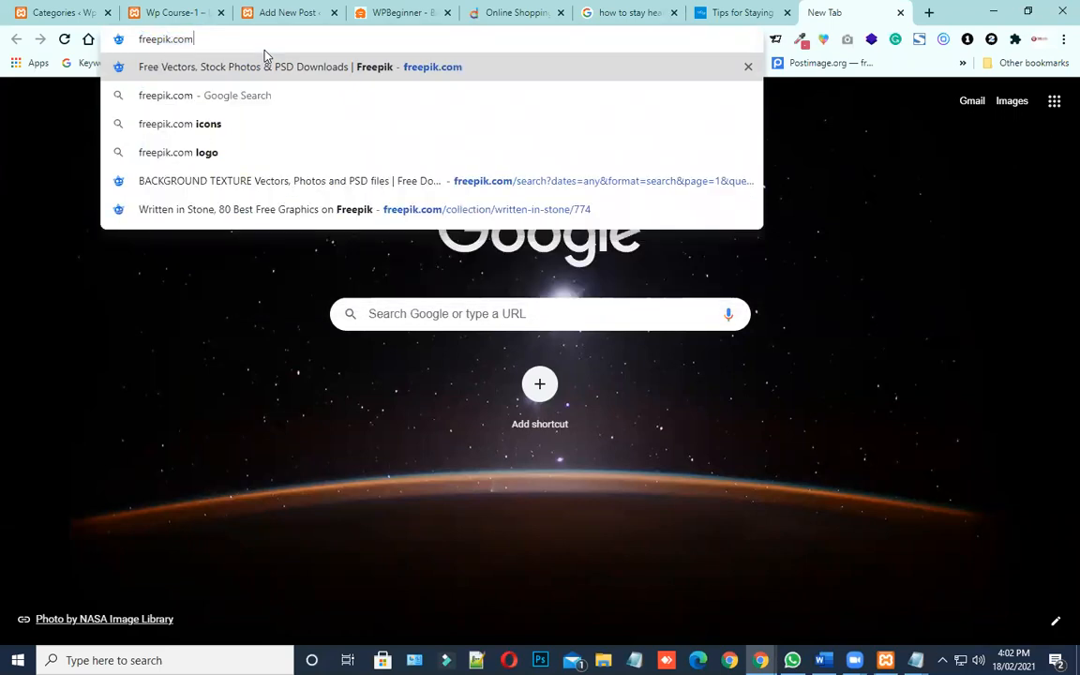
key("Return")
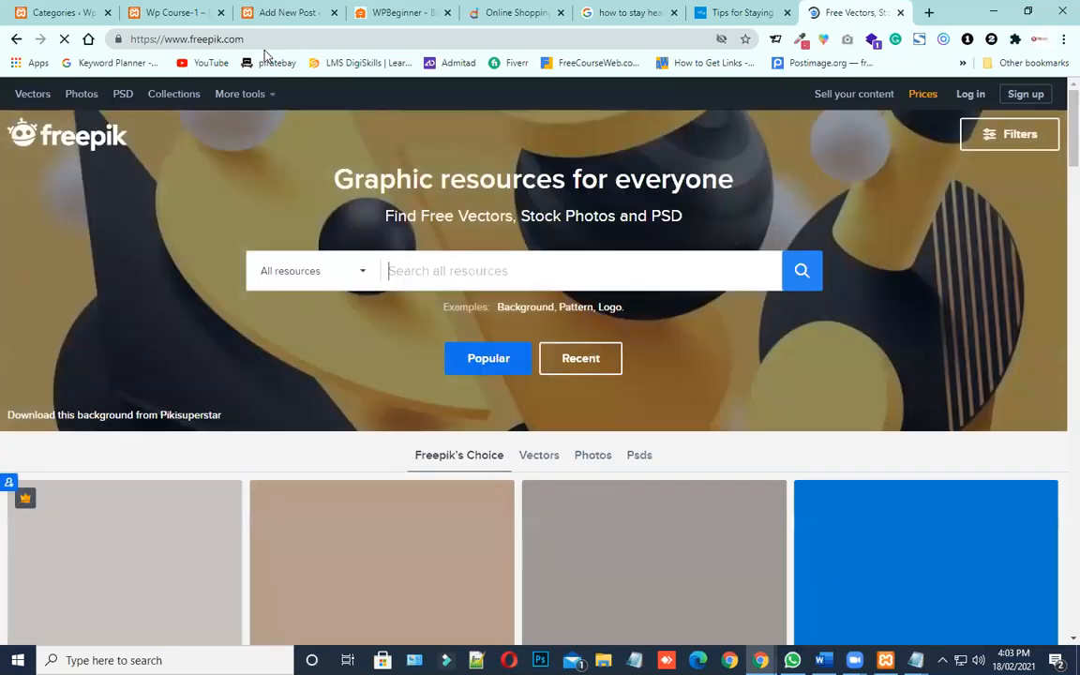
Search all Freepik resources for "health" and look through the resulting images
scroll(272, 215, "down", 4)
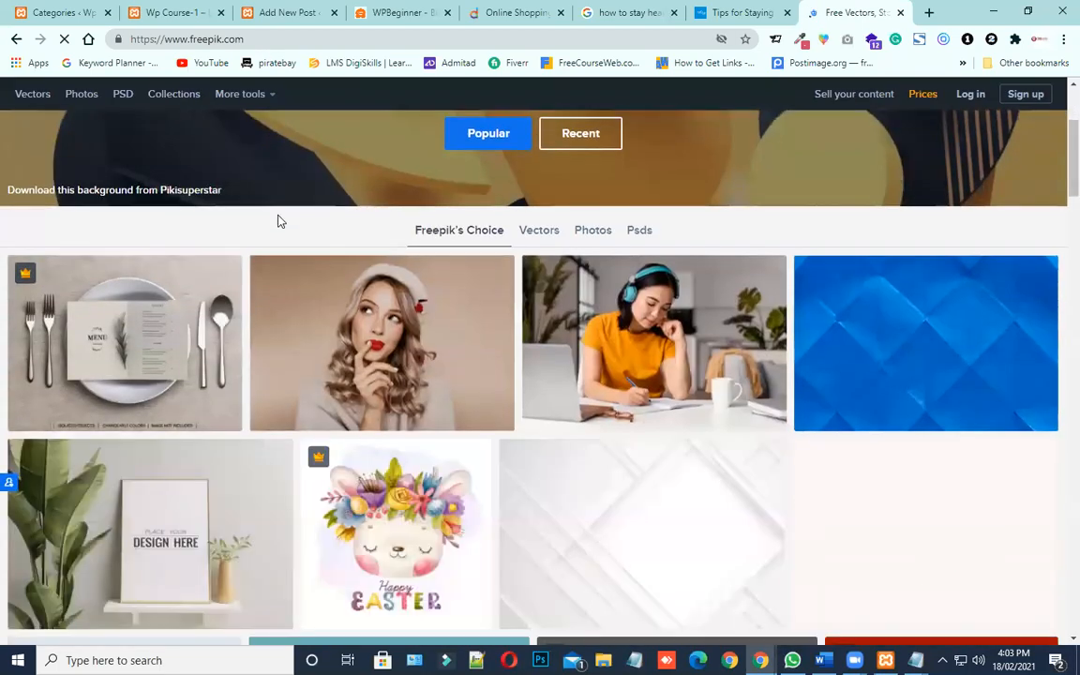
scroll(401, 279, "up", 4)
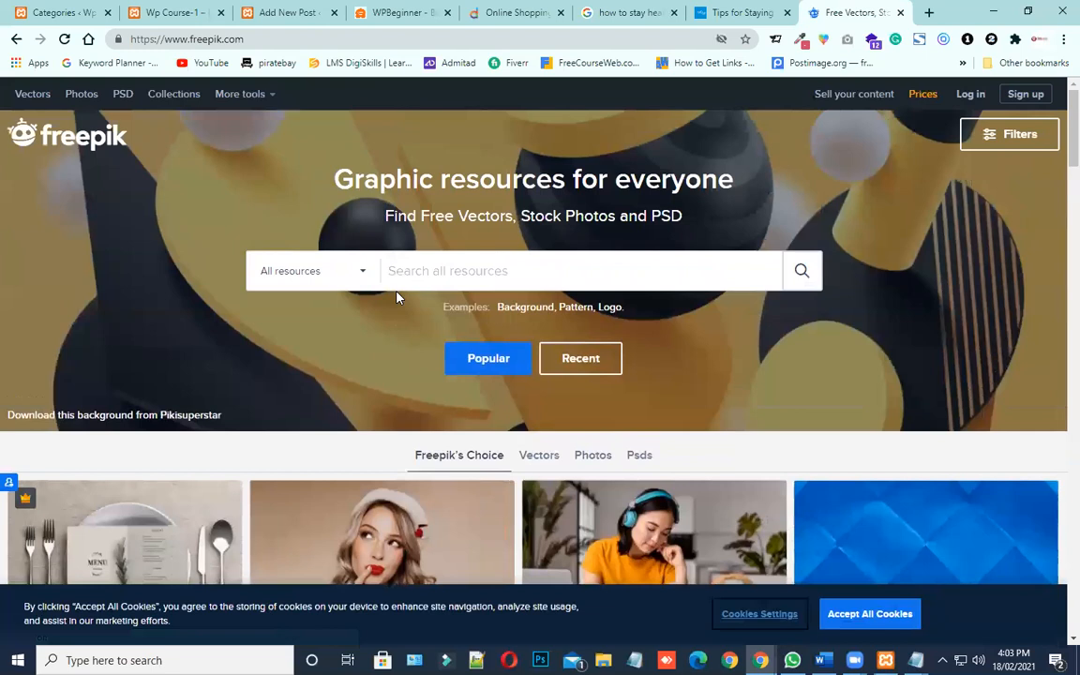
left_click(449, 280)
type("health")
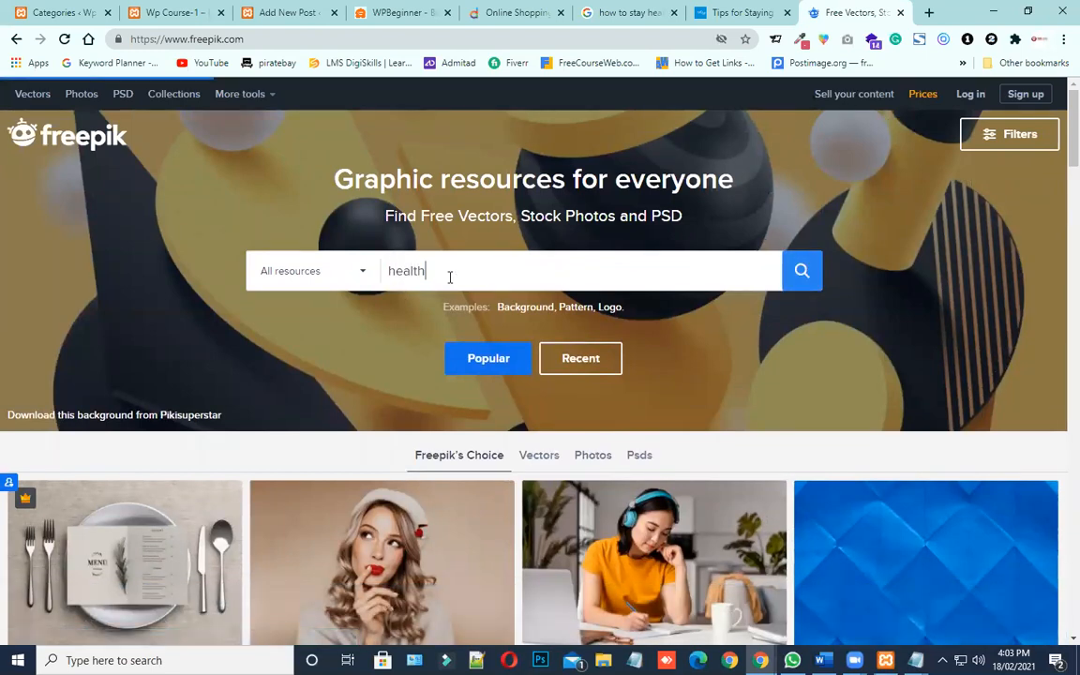
key("Return")
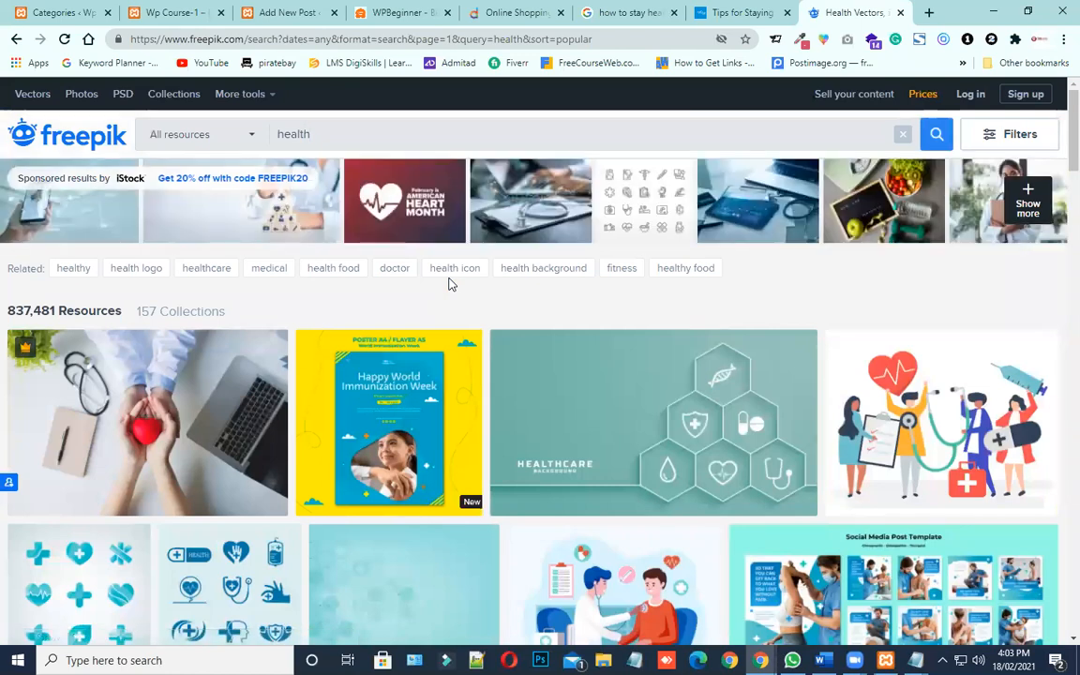
scroll(882, 451, "down", 1)
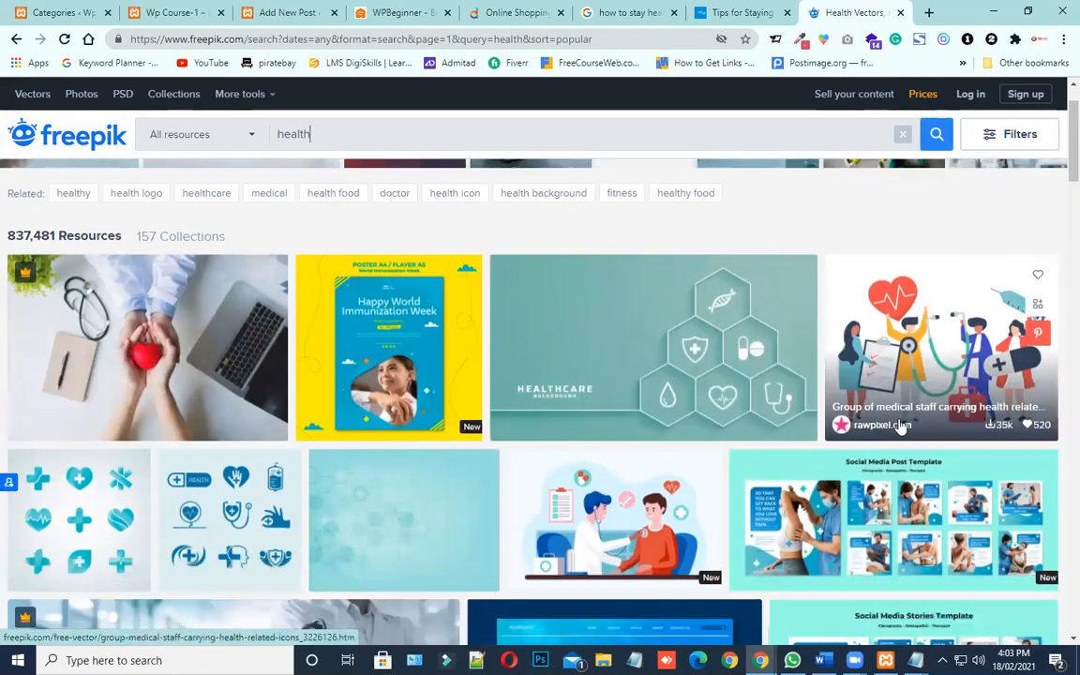
scroll(729, 469, "down", 2)
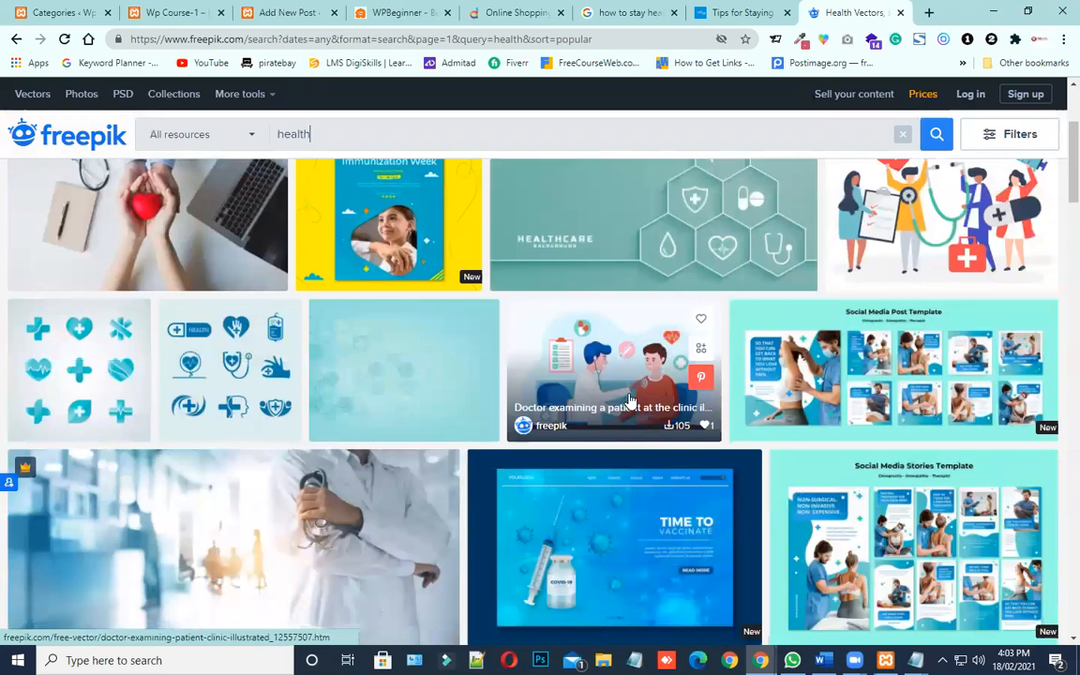
scroll(535, 375, "down", 2)
scroll(260, 387, "down", 2)
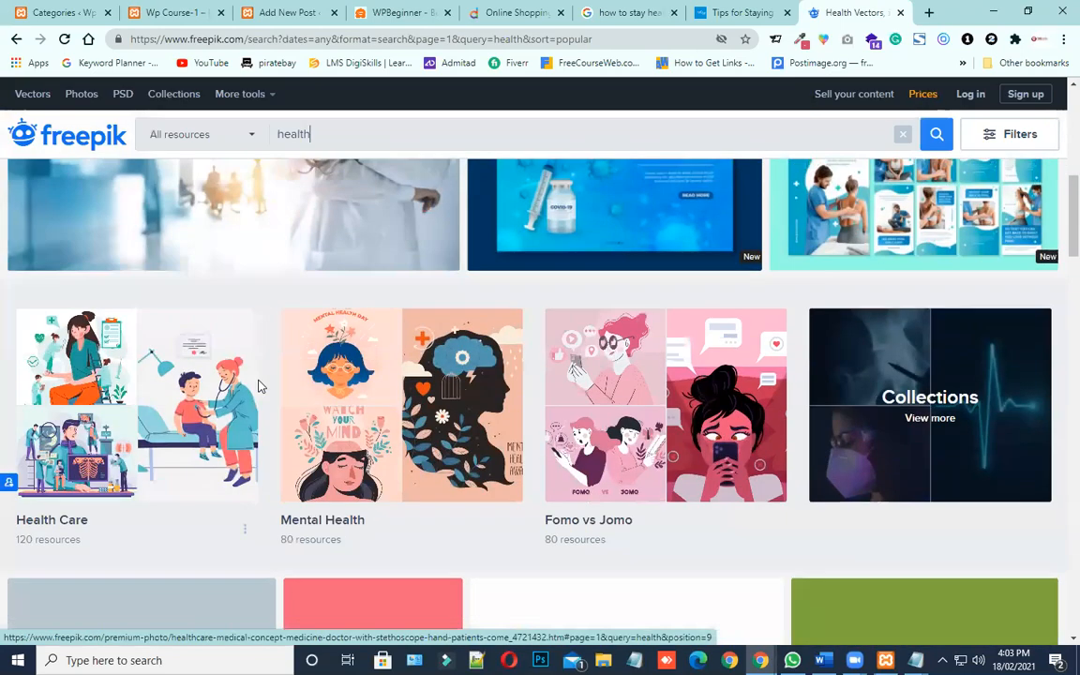
scroll(258, 381, "up", 2)
Open pixabay.com in a new browser tab and look over the photos on its home page
left_click(931, 14)
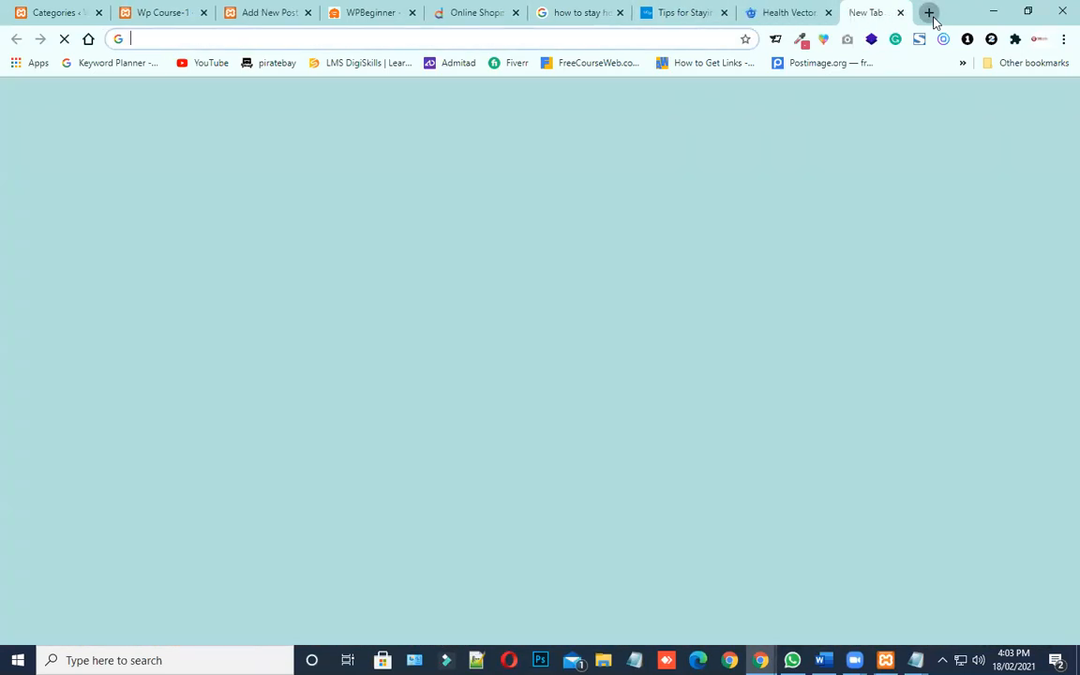
type("pixabay.com")
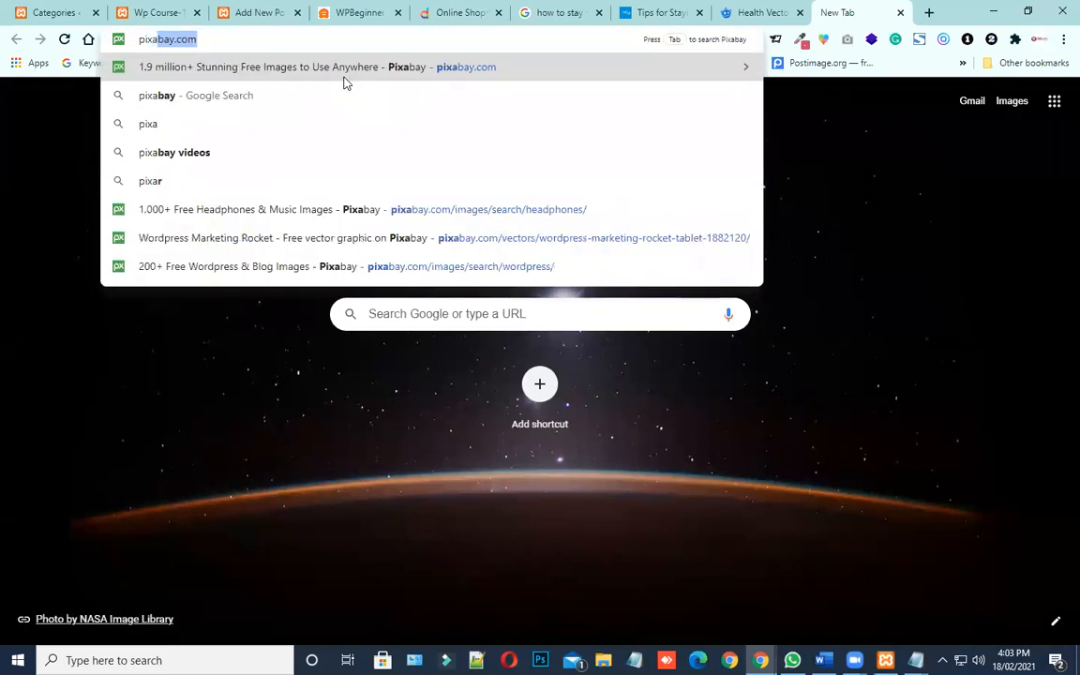
key("Right")
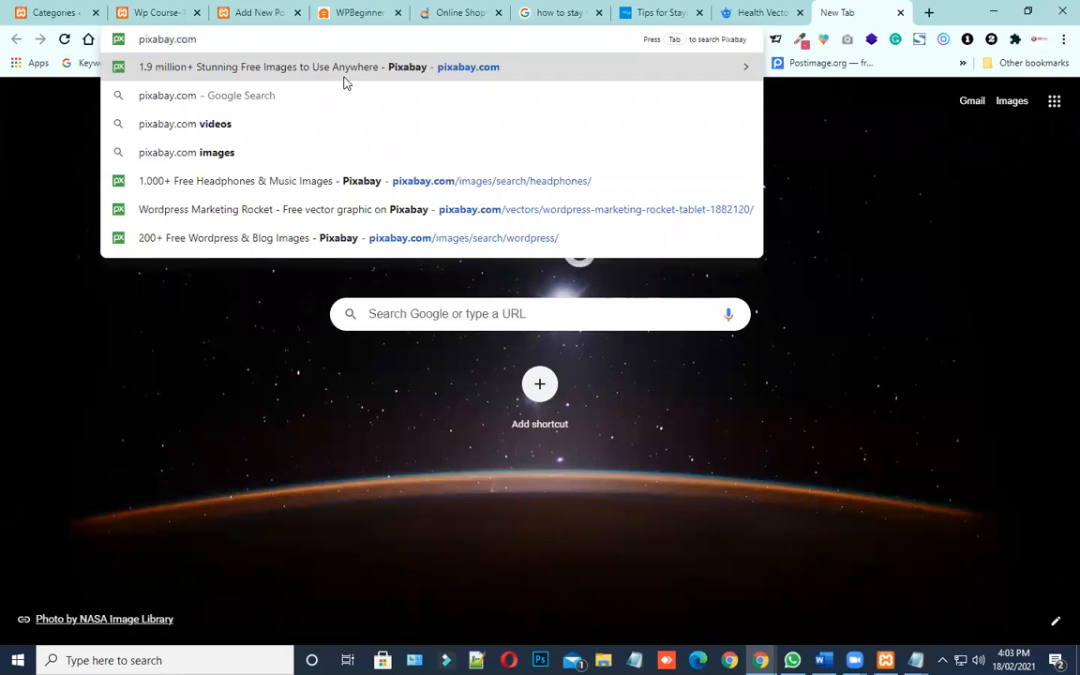
key("Return")
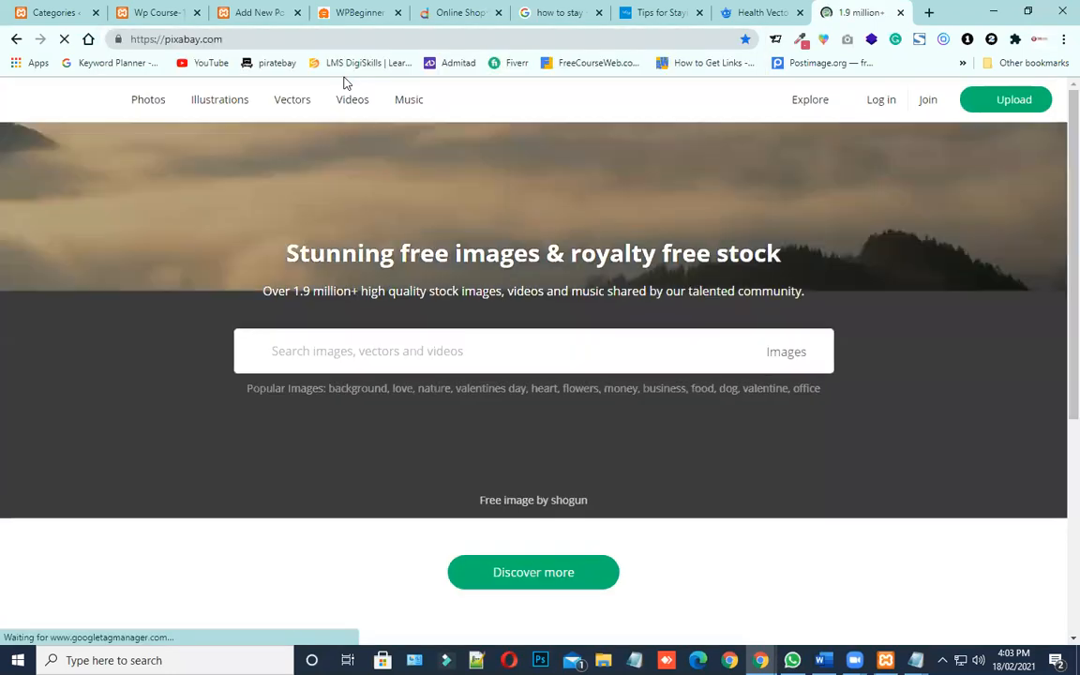
left_click(930, 13)
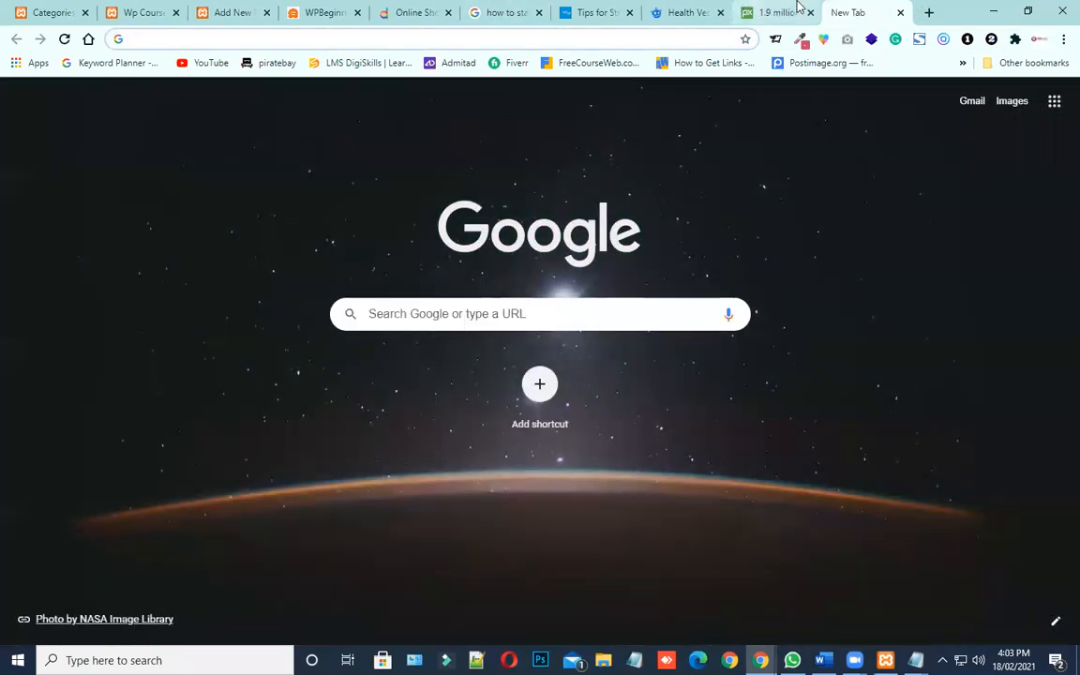
left_click(775, 12)
scroll(539, 422, "down", 3)
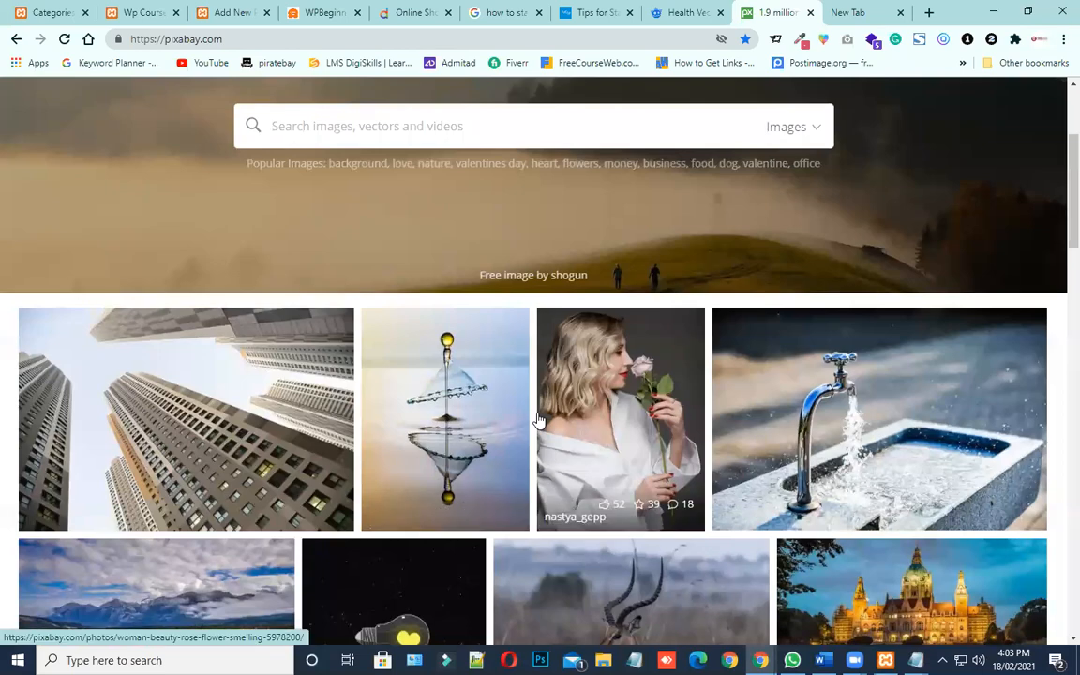
scroll(539, 421, "down", 3)
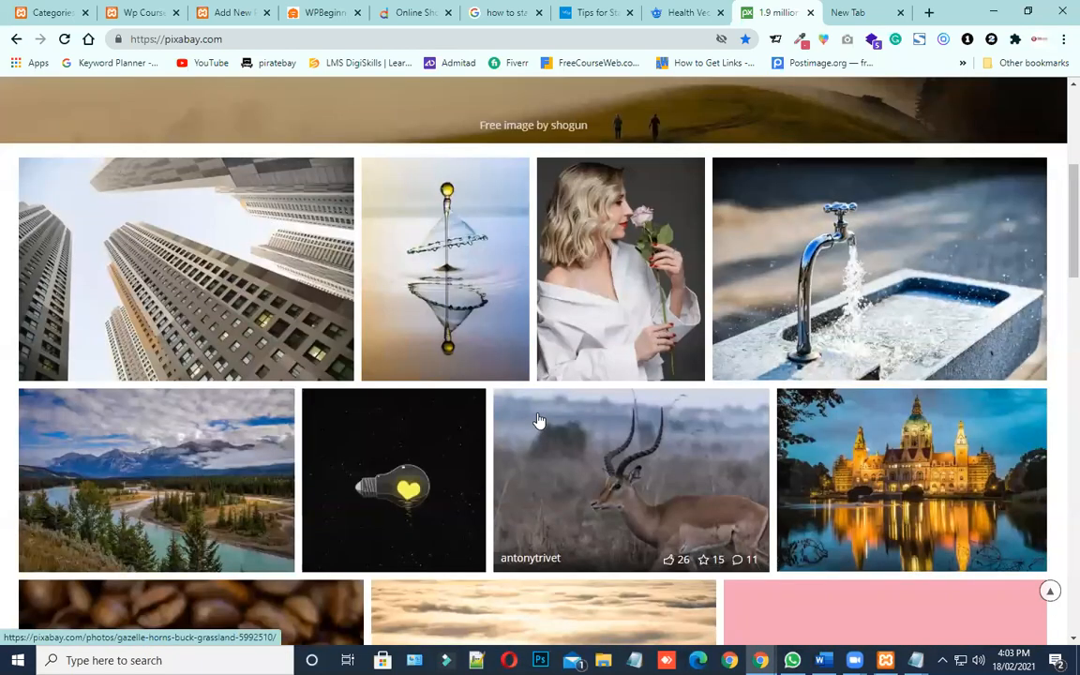
Search Google for "health" in a separate tab and show the image results
left_click(858, 15)
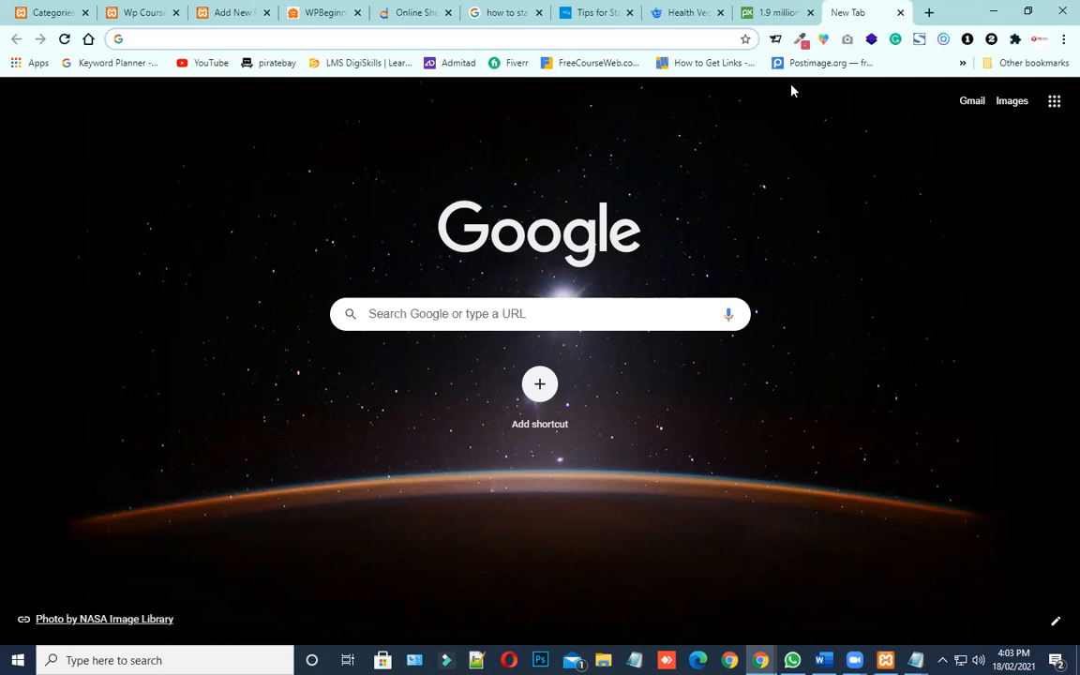
type("health")
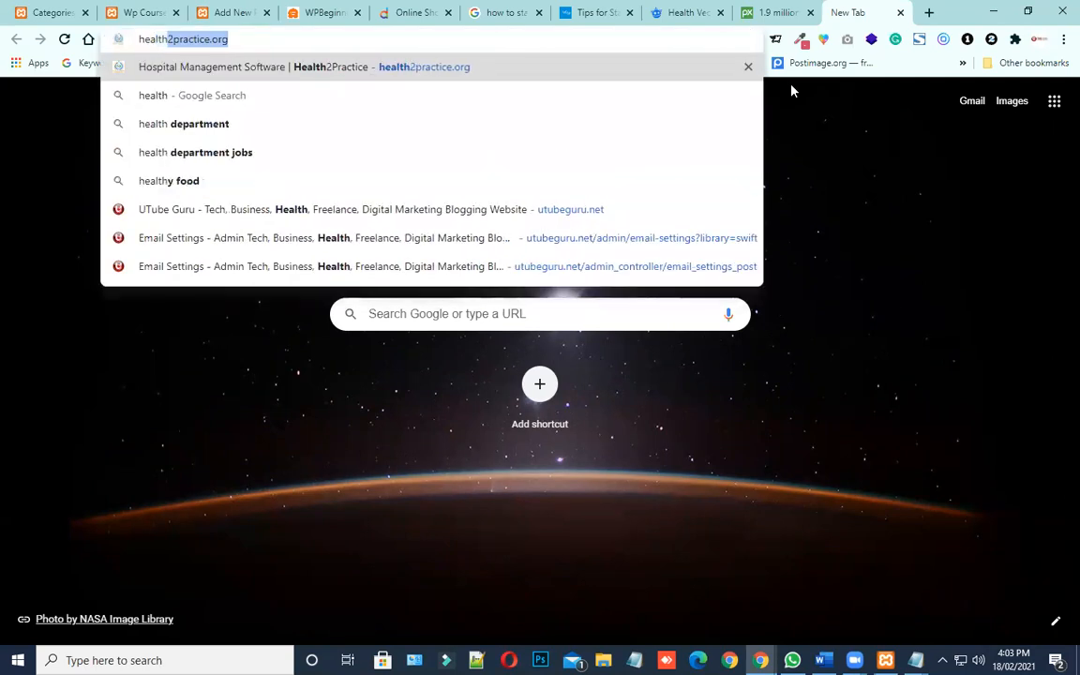
key("BackSpace")
key("Return")
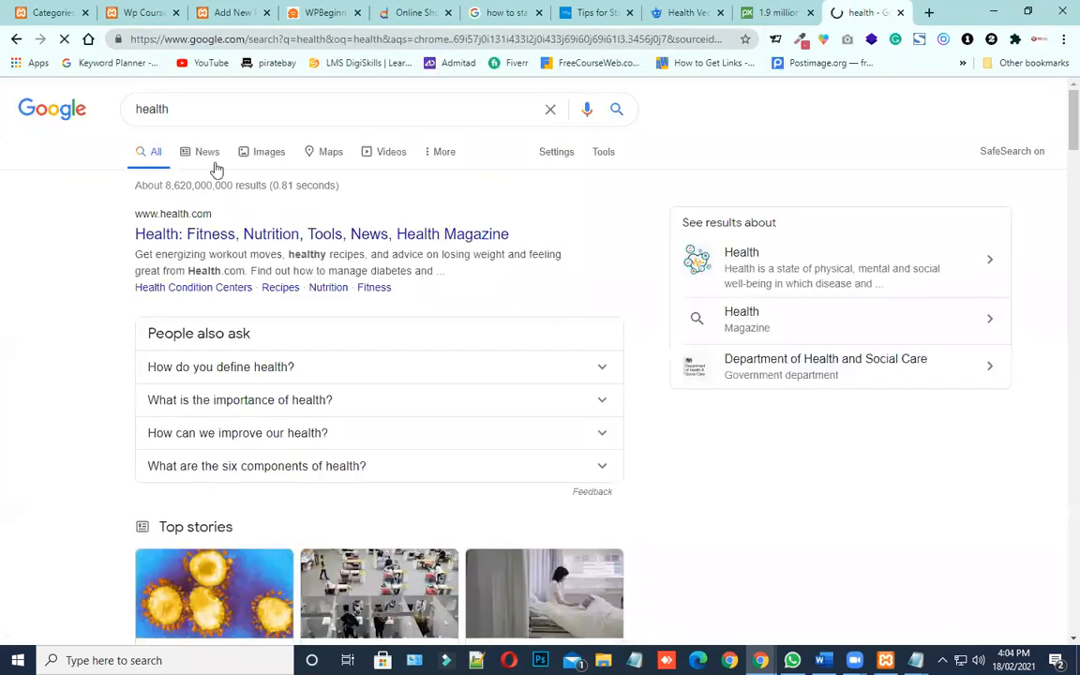
left_click(264, 159)
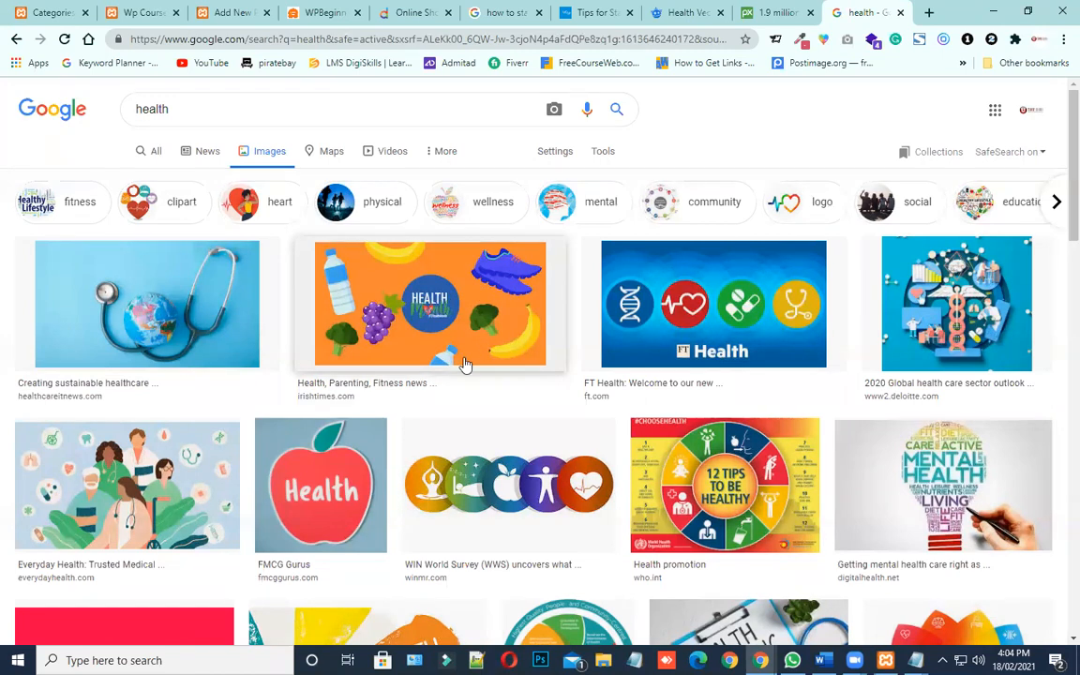
Preview the orange Health Month image, highlight the word "copyright" in its notice, and dismiss the mail notification
left_click(394, 327)
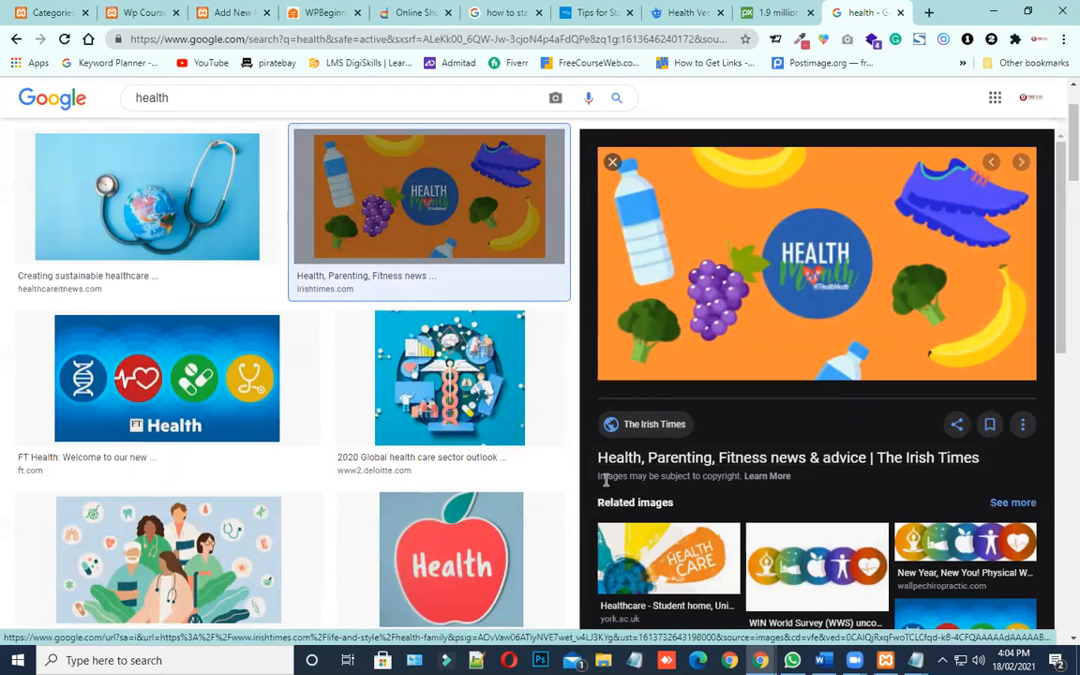
left_click_drag(600, 479, 740, 481)
left_click(710, 476)
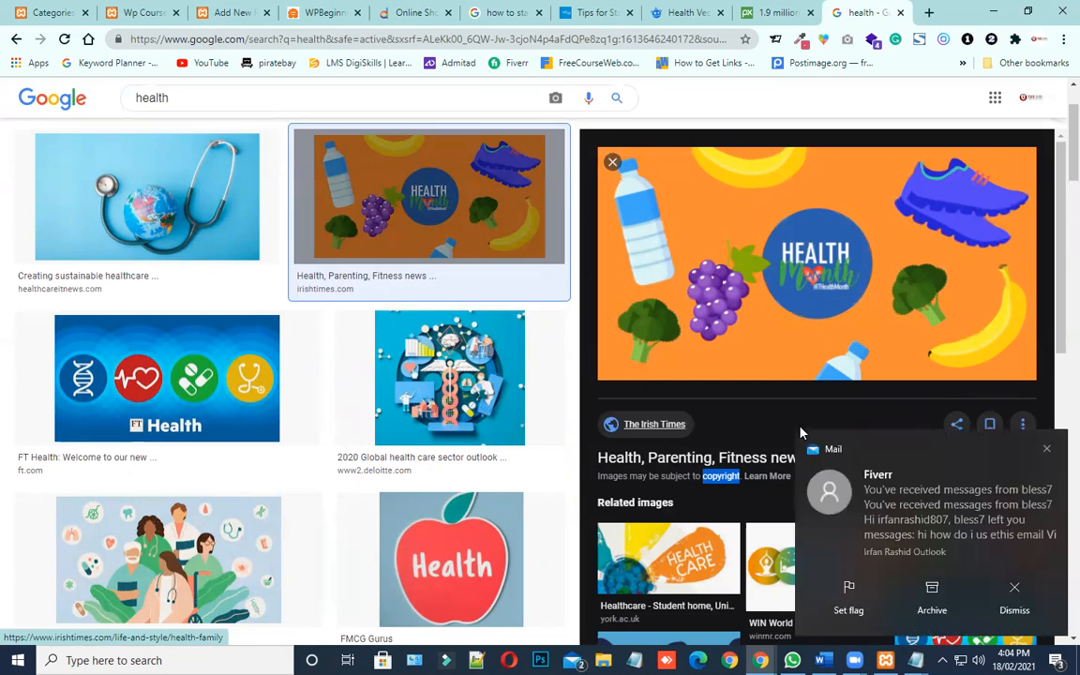
left_click(1014, 596)
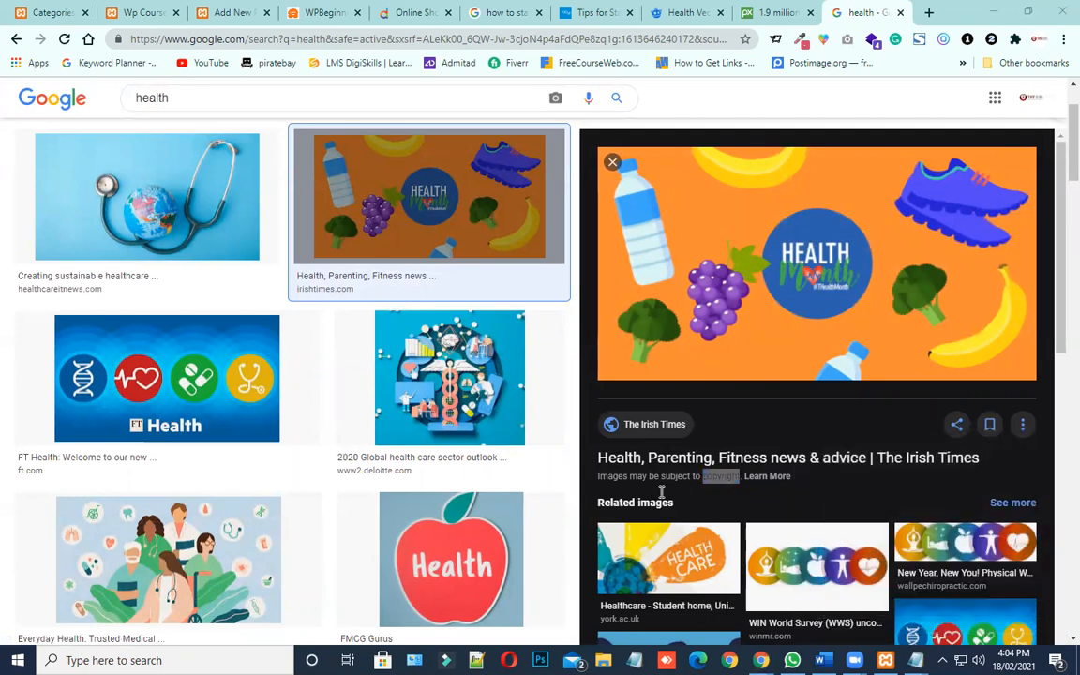
Revisit the Pixabay and Freepik tabs, and close the tab with the Google "health" image results
left_click(717, 491)
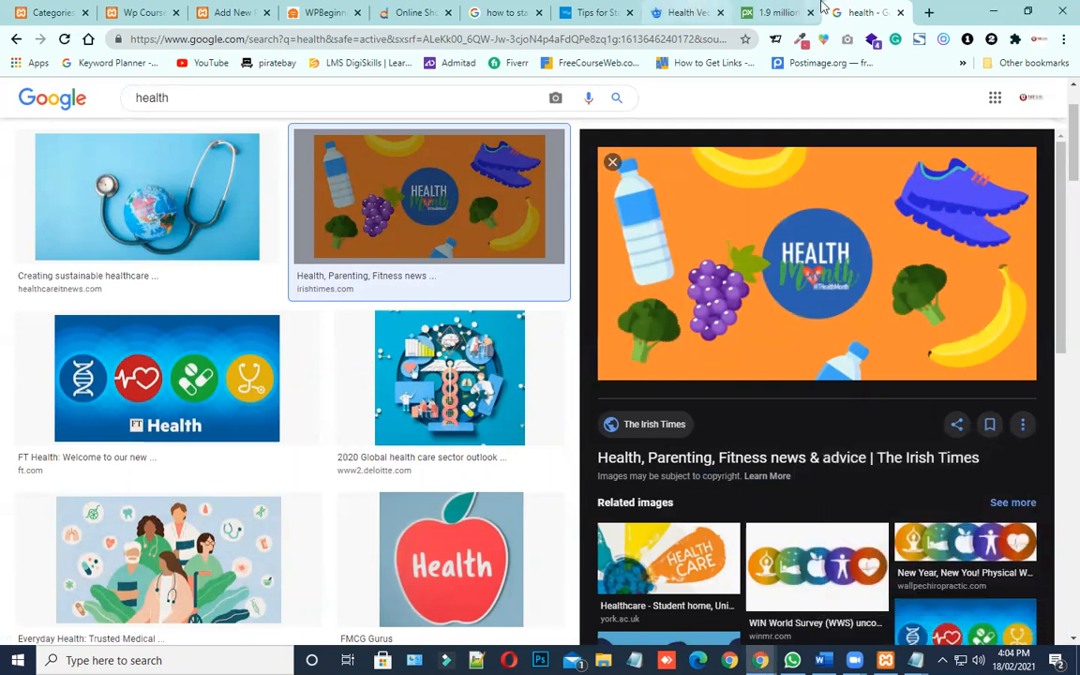
left_click(778, 13)
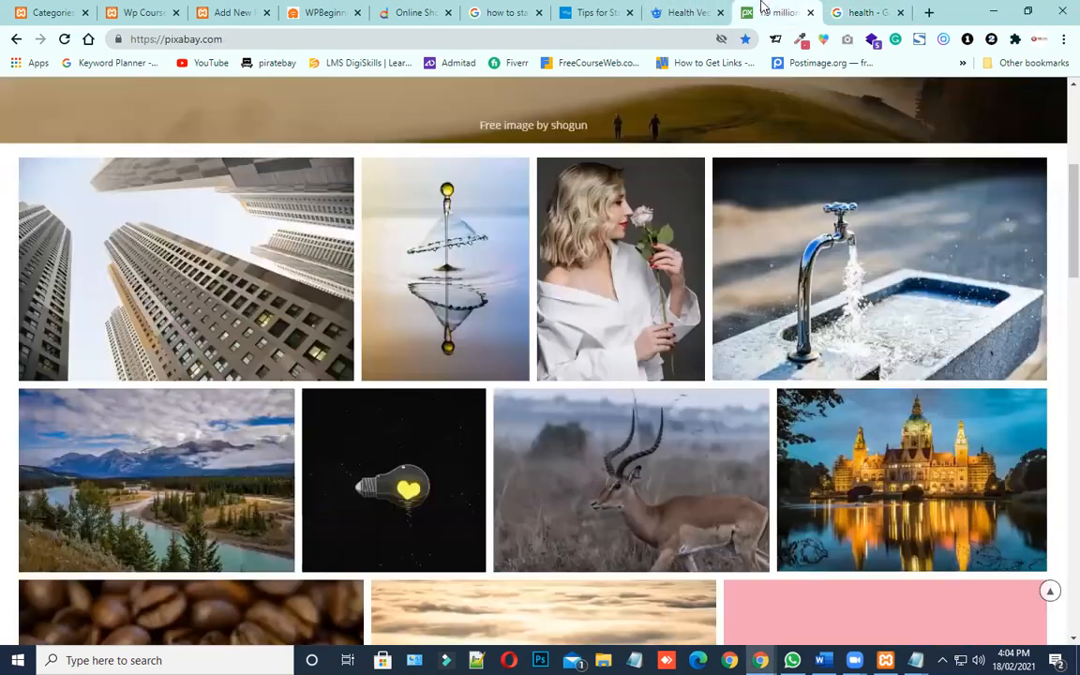
left_click(682, 13)
scroll(180, 102, "up", 2)
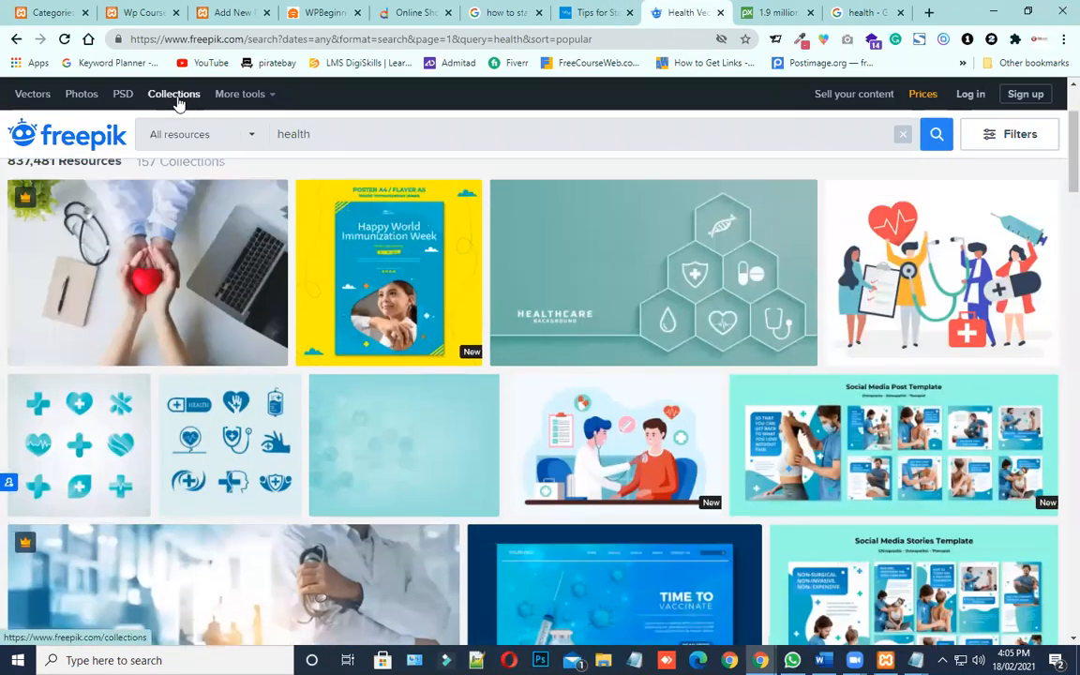
left_click(890, 14)
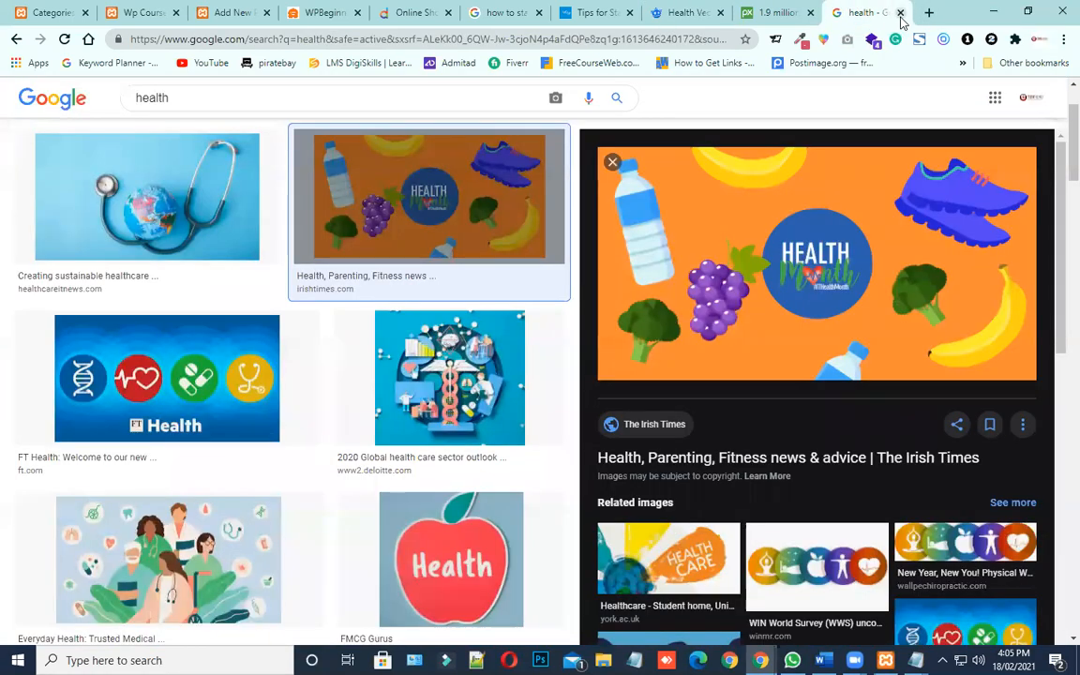
left_click(900, 16)
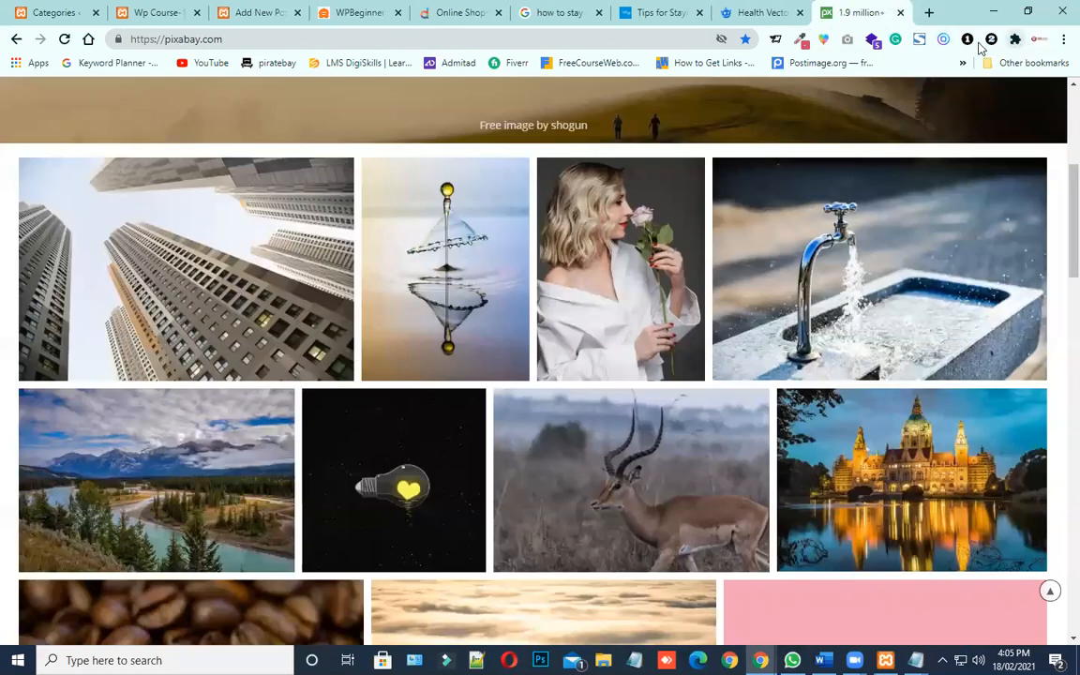
Check the bookmarked Images Stock folder and open unsplash.com in a new browser tab
left_click(992, 64)
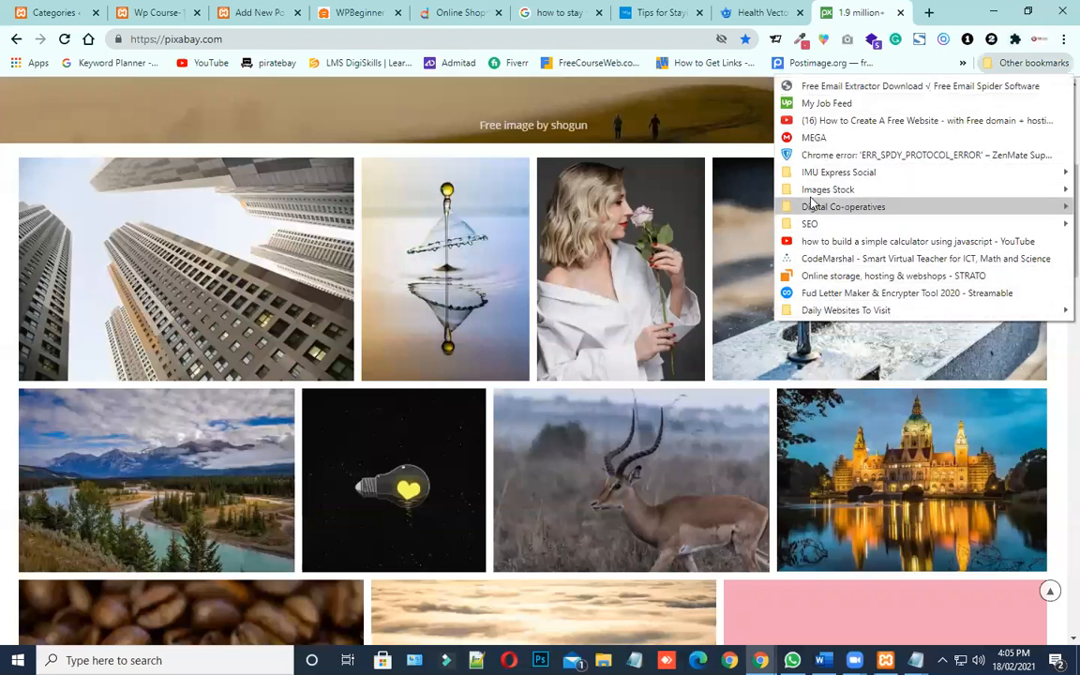
mouse_move(810, 191)
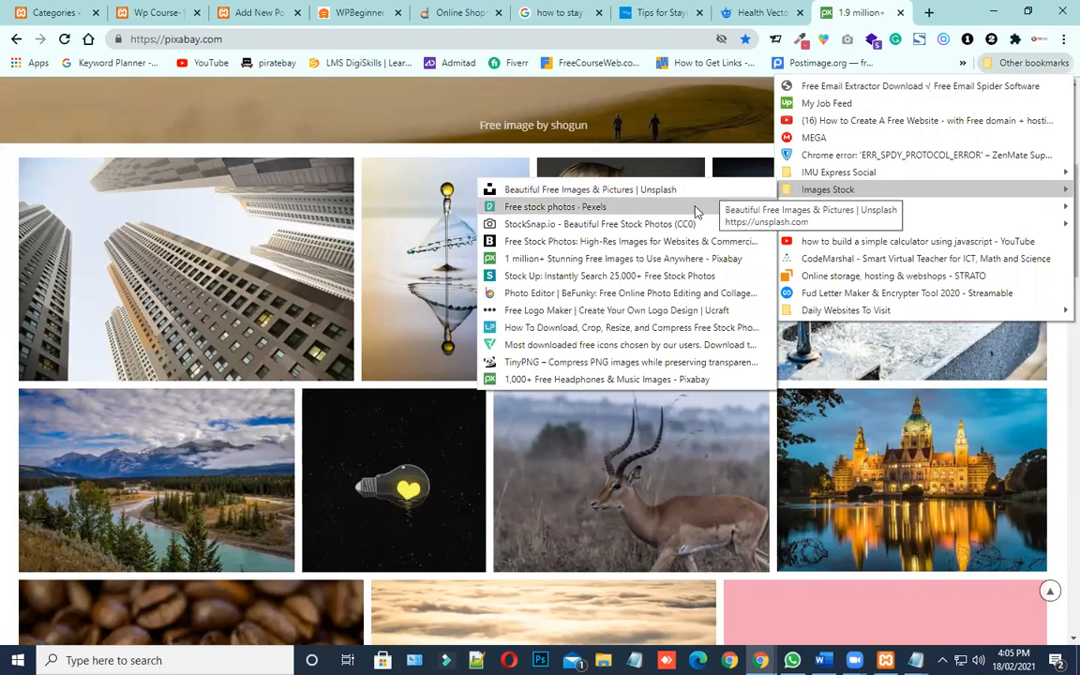
left_click(929, 12)
type("u")
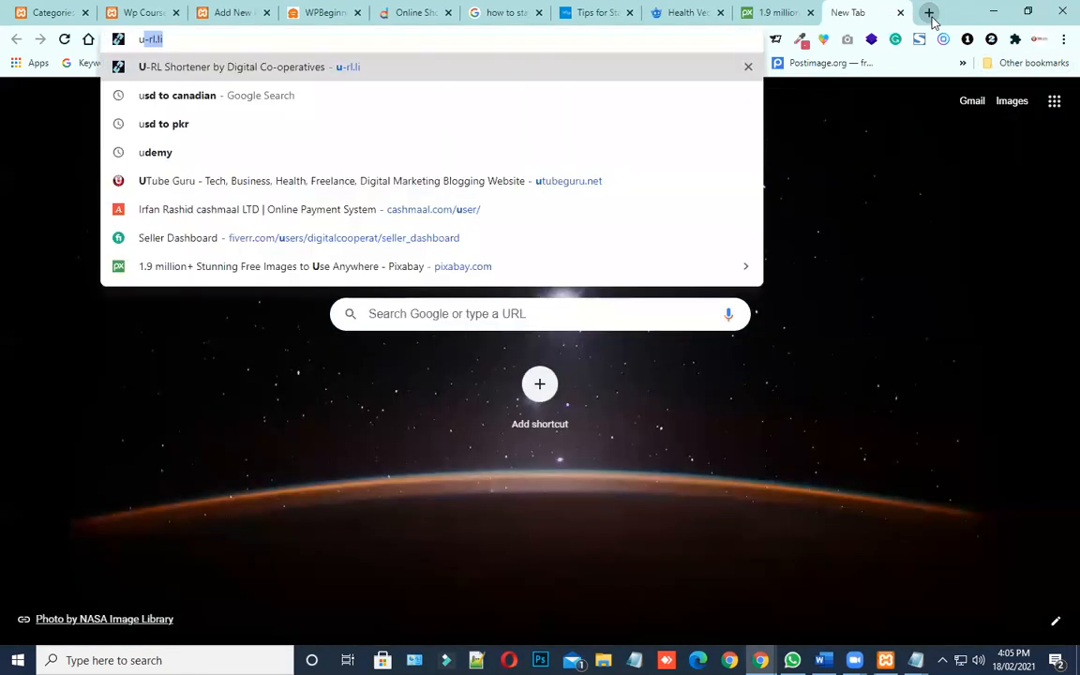
type("nspl")
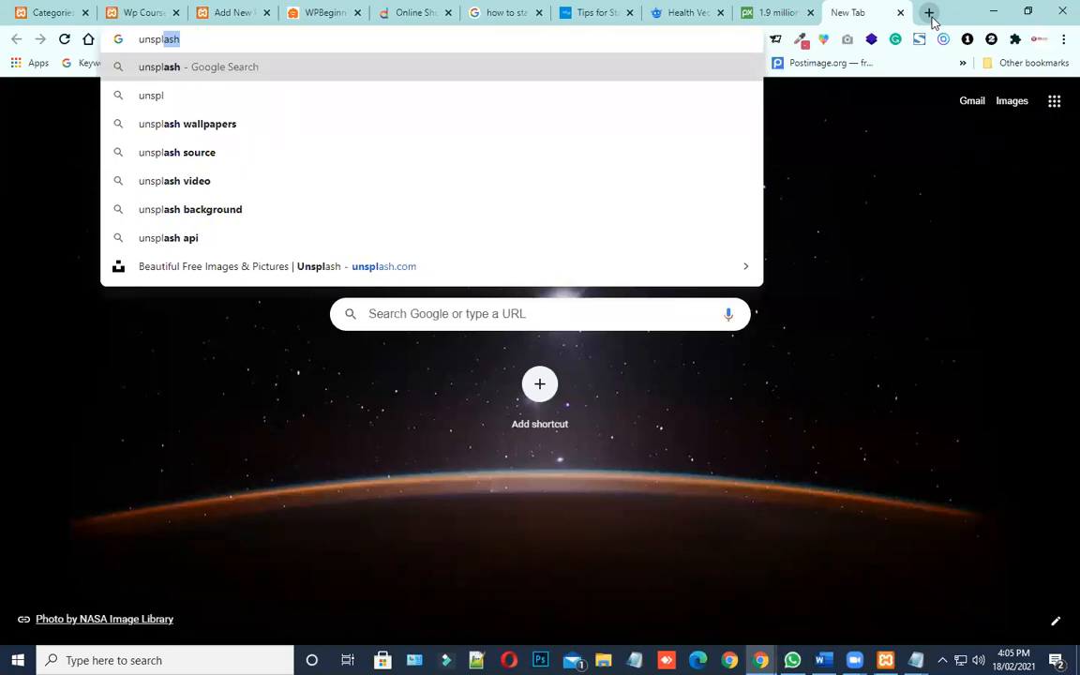
type("ash.c0")
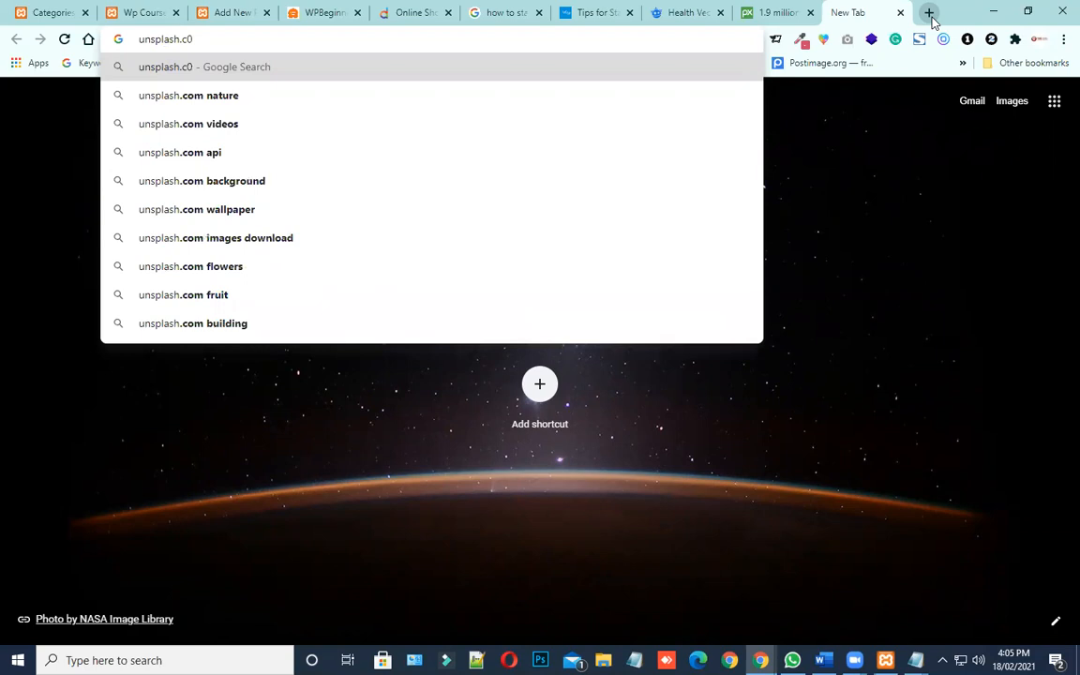
key("BackSpace")
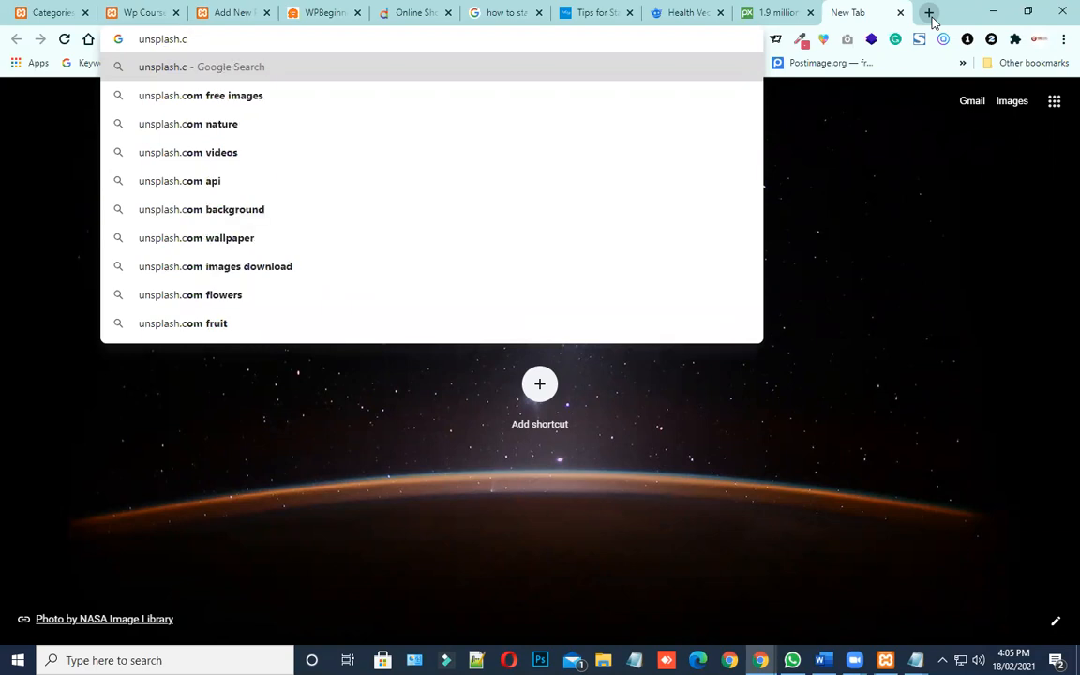
type("om")
key("Return")
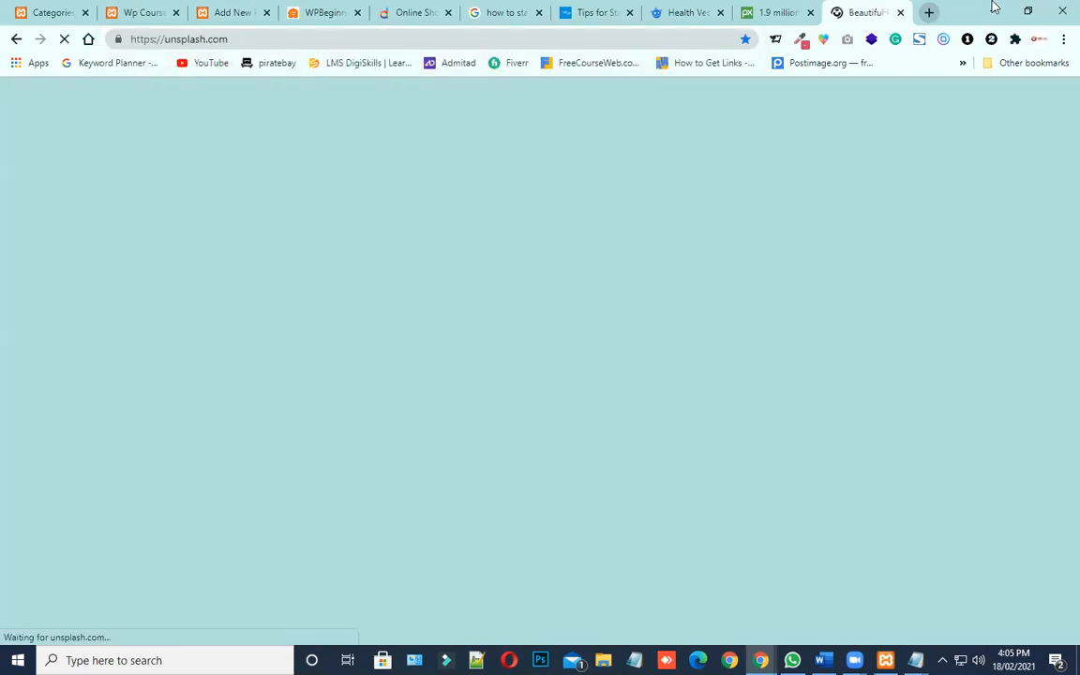
Consult the Images Stock bookmarks in another new tab and open pexels.com there
left_click(929, 12)
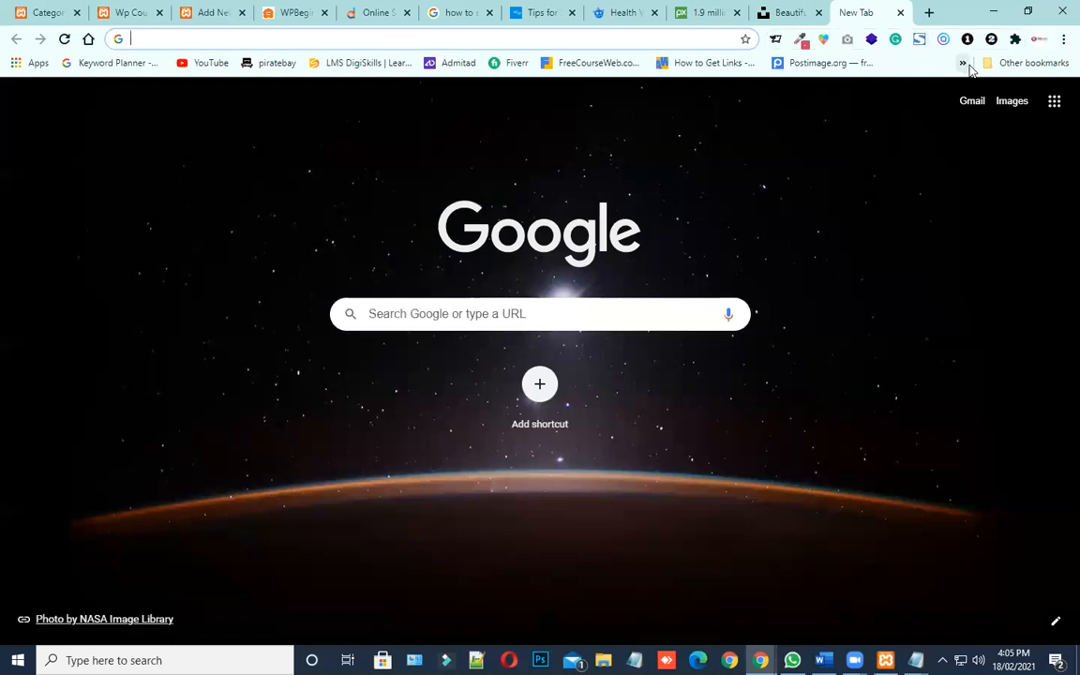
left_click(1001, 62)
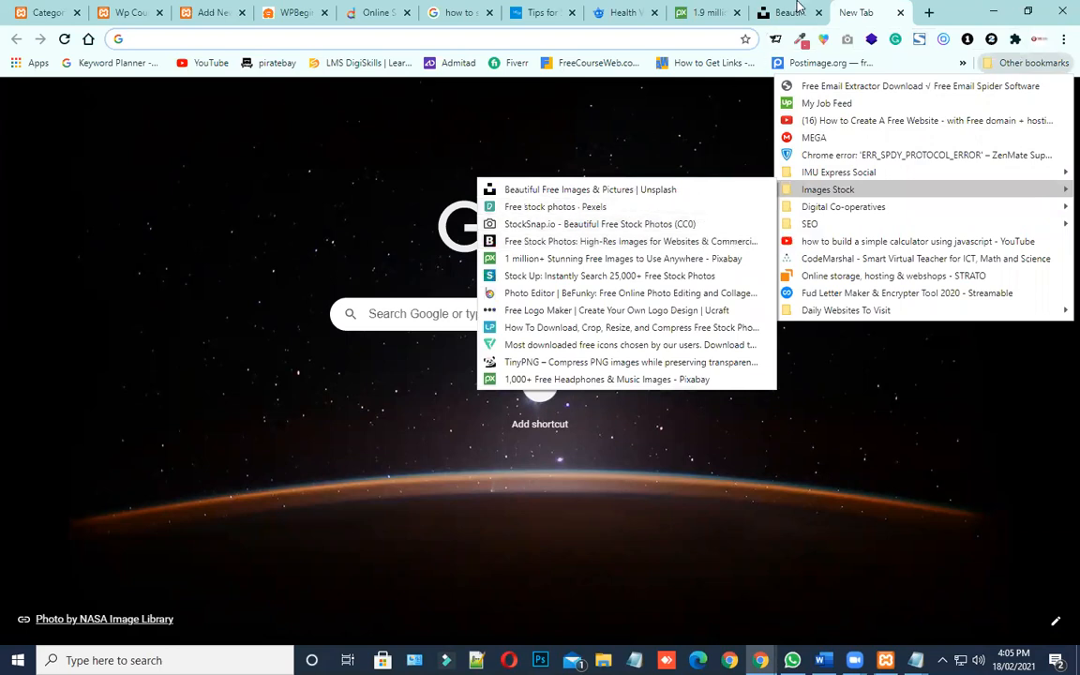
left_click(407, 37)
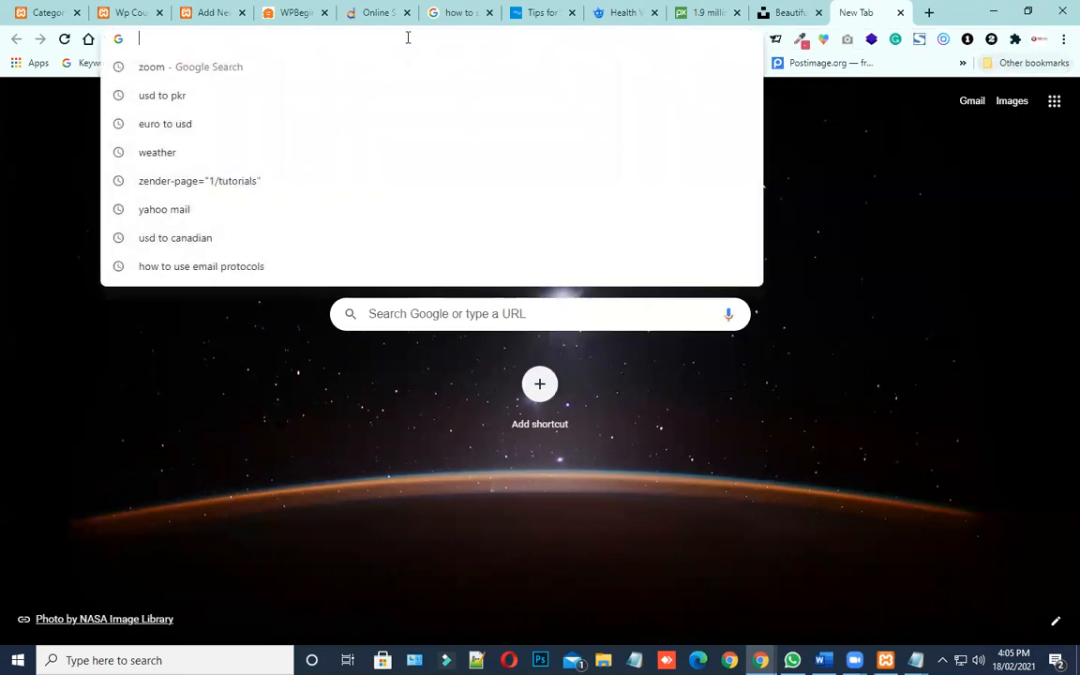
type("pexels")
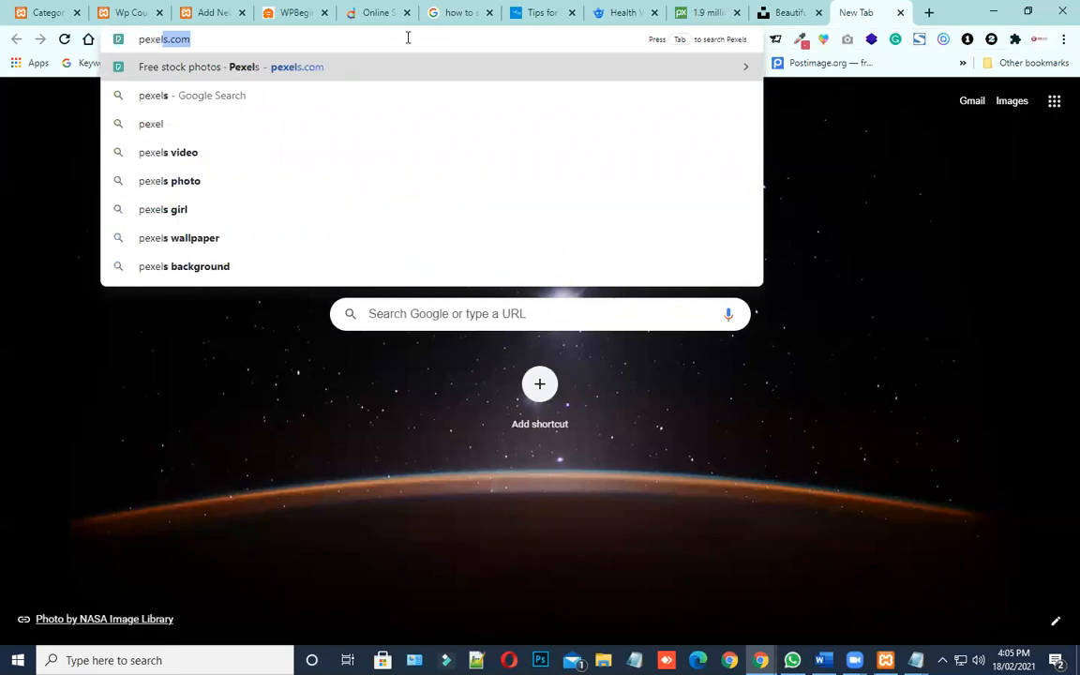
type(".com")
key("Return")
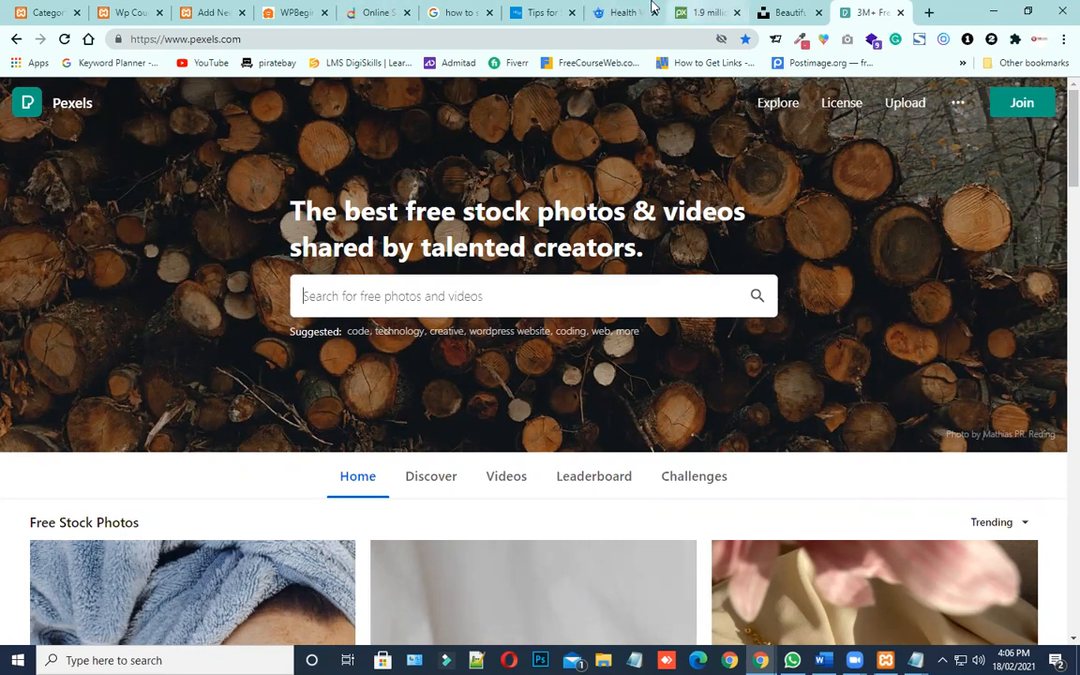
Return to the Freepik "health" results and show the resource type options beside the search term
left_click(628, 13)
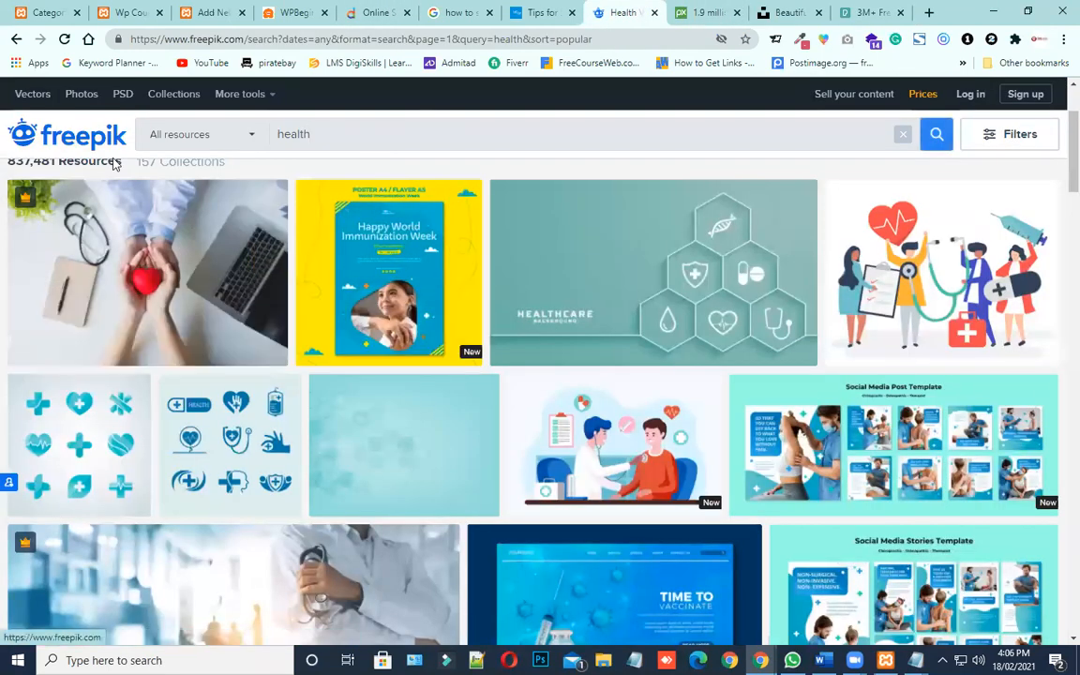
scroll(272, 330, "up", 2)
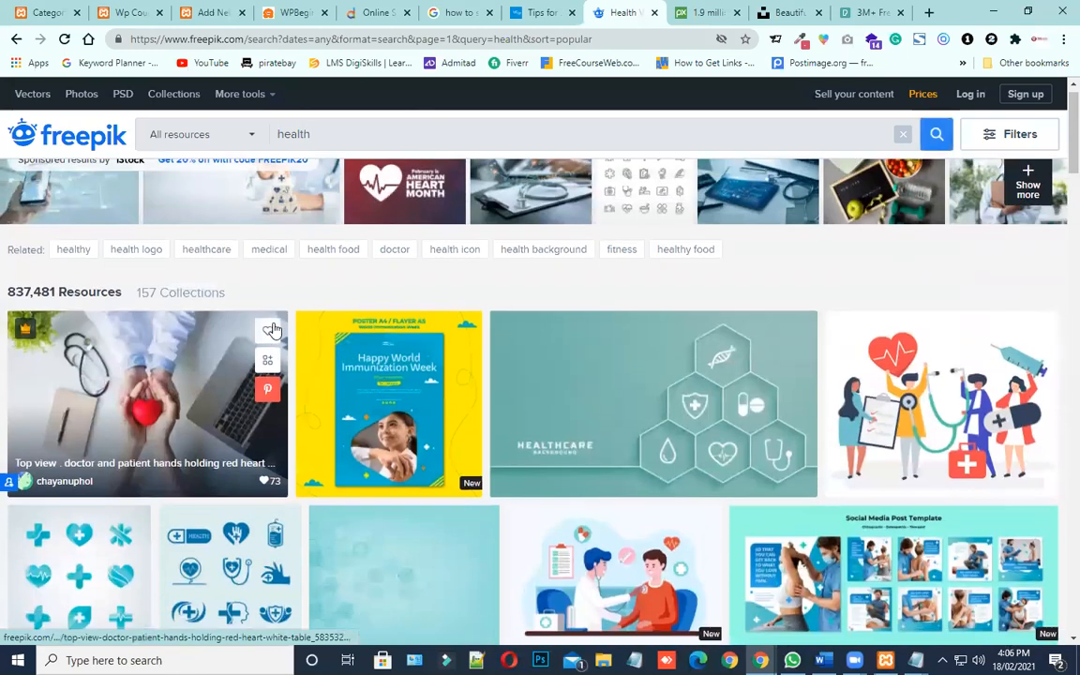
scroll(272, 330, "down", 2)
scroll(272, 330, "up", 2)
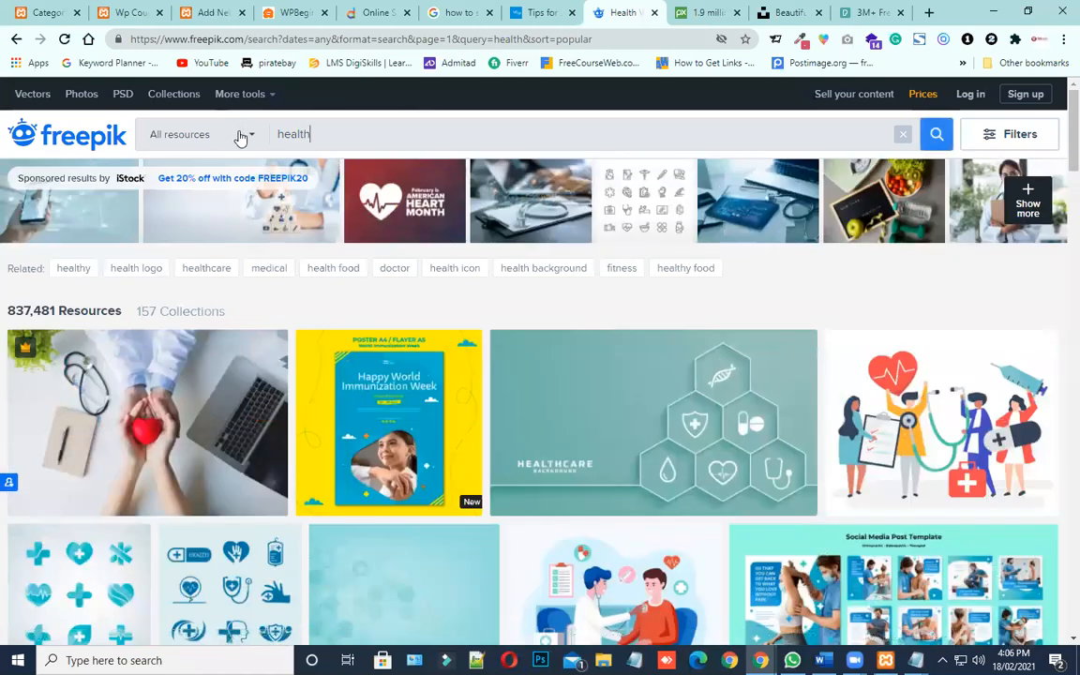
left_click(211, 122)
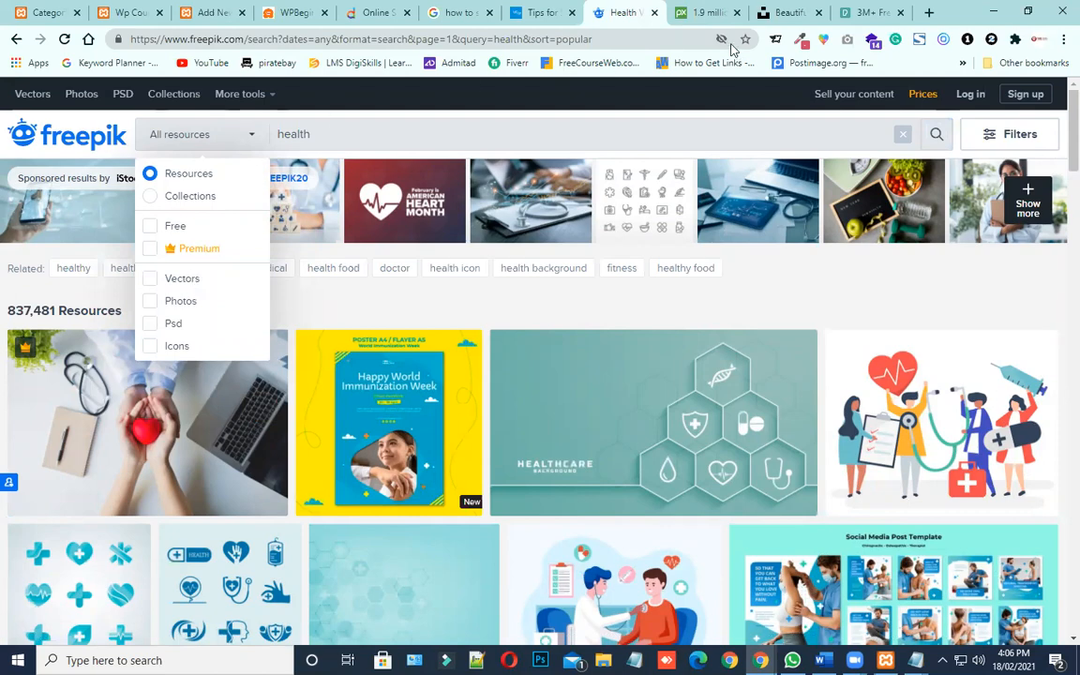
Review the Pixabay home page up to its image search field, and view the Unsplash home page
left_click(701, 11)
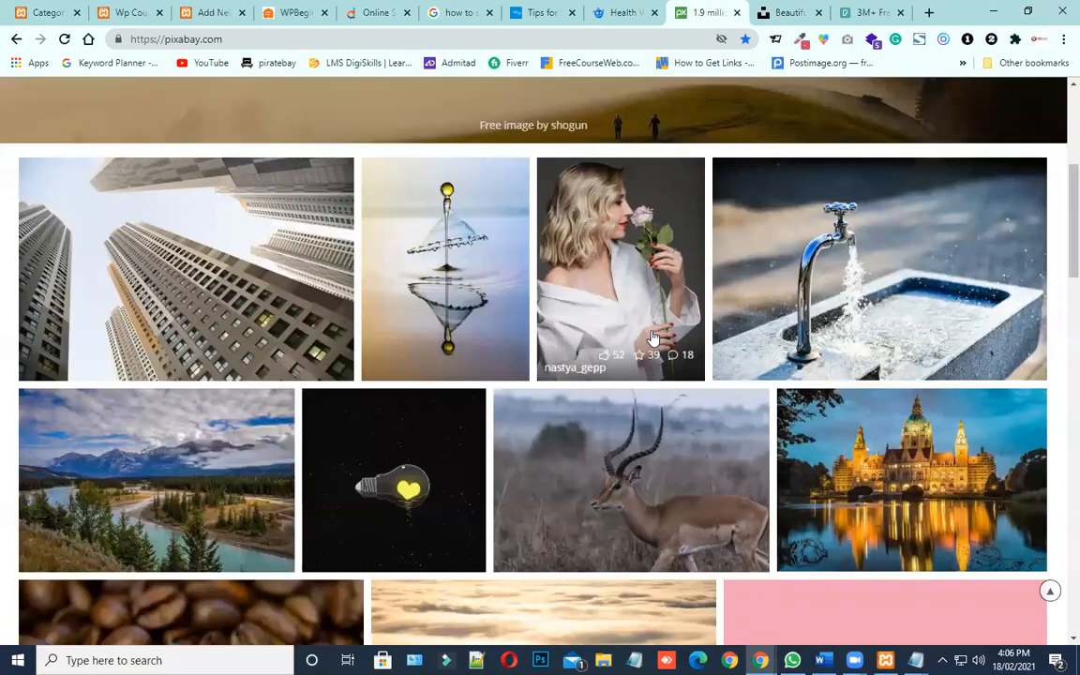
scroll(646, 340, "down", 3)
scroll(646, 340, "up", 4)
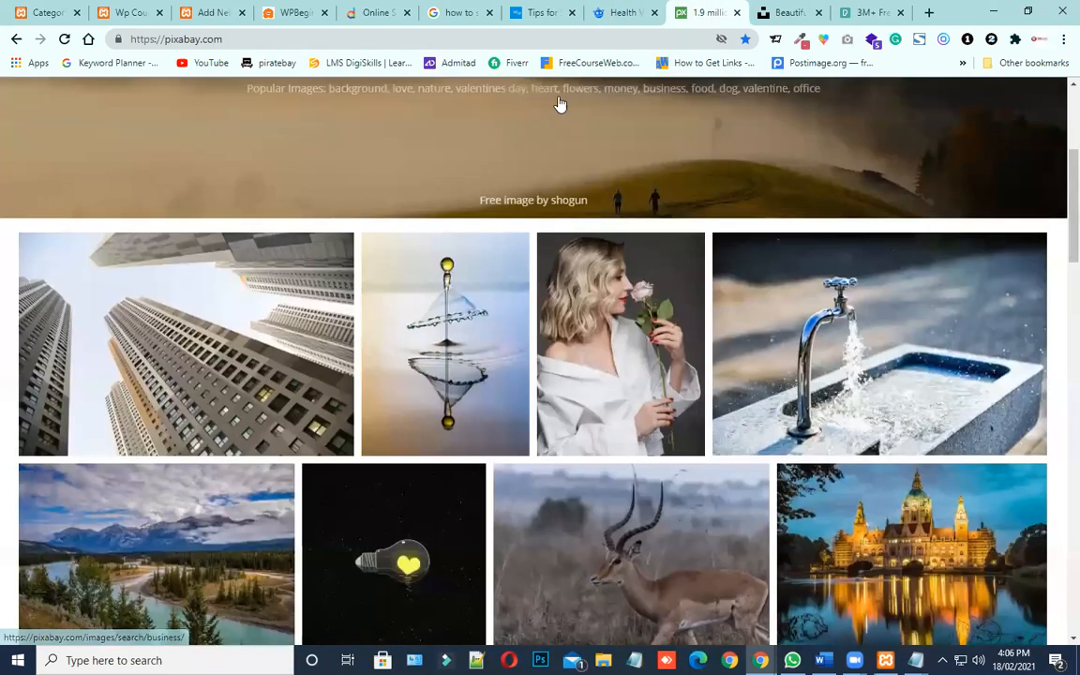
scroll(265, 126, "up", 2)
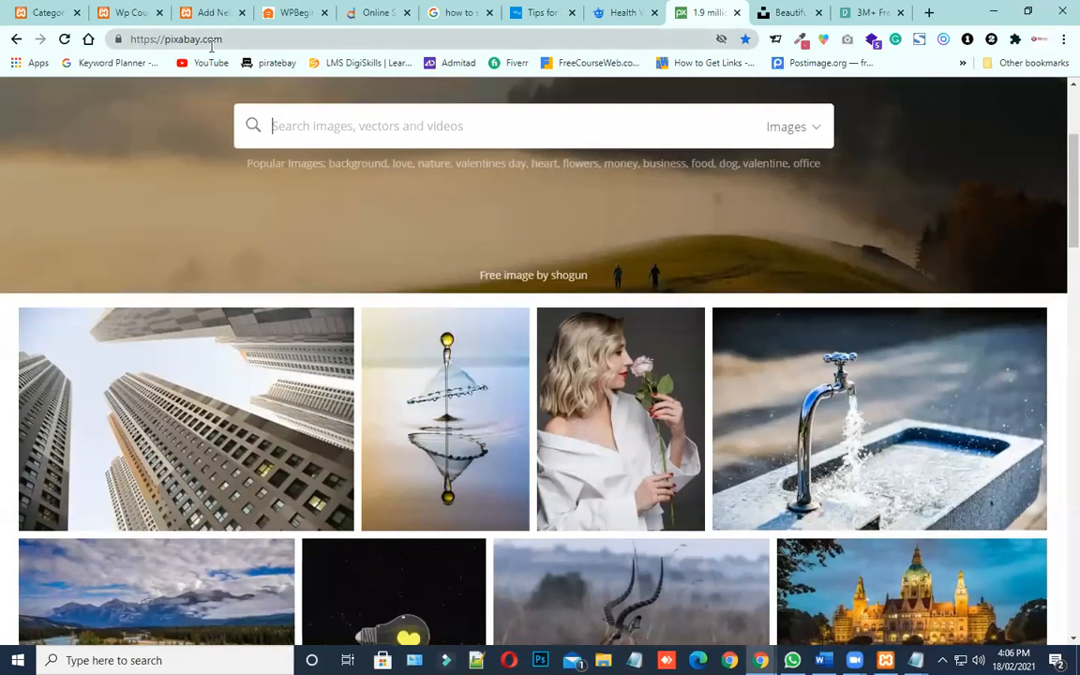
scroll(478, 275, "up", 2)
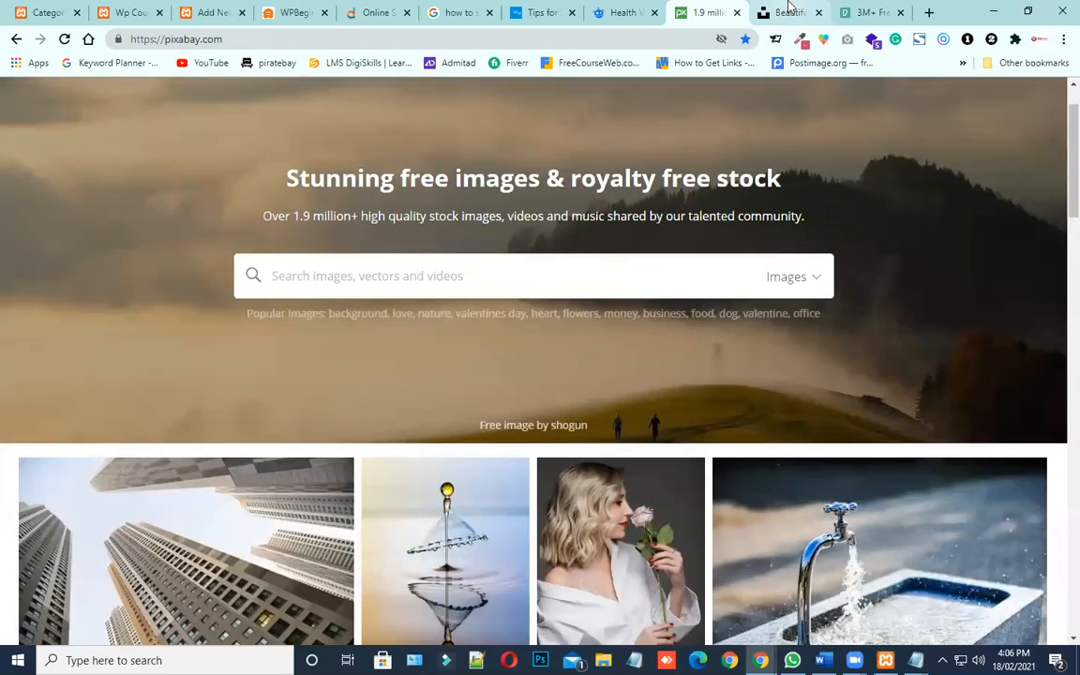
key("ctrl+Tab")
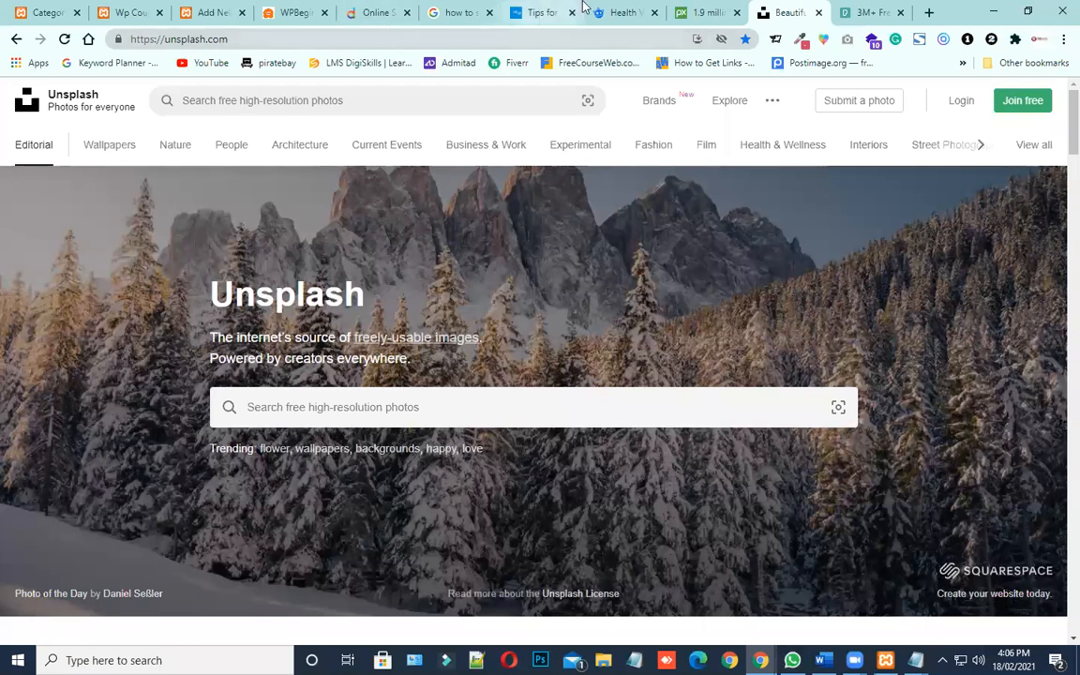
Switch to the Pexels site and look through the free stock photos on its home page
key("ctrl+Tab")
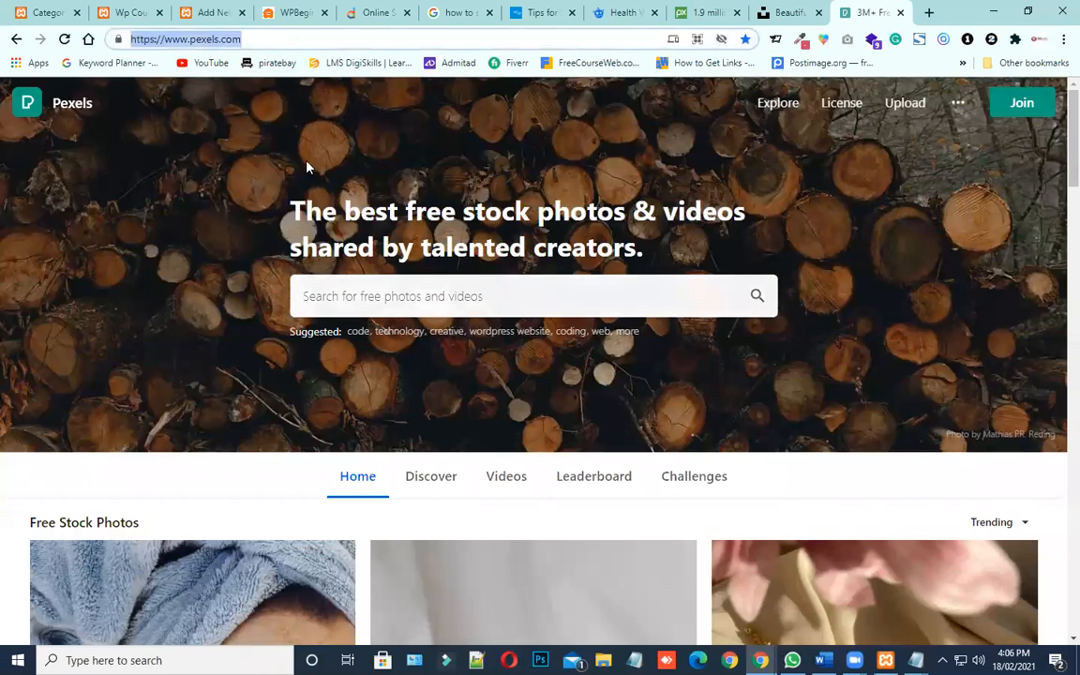
scroll(306, 167, "down", 4)
scroll(306, 167, "down", 6)
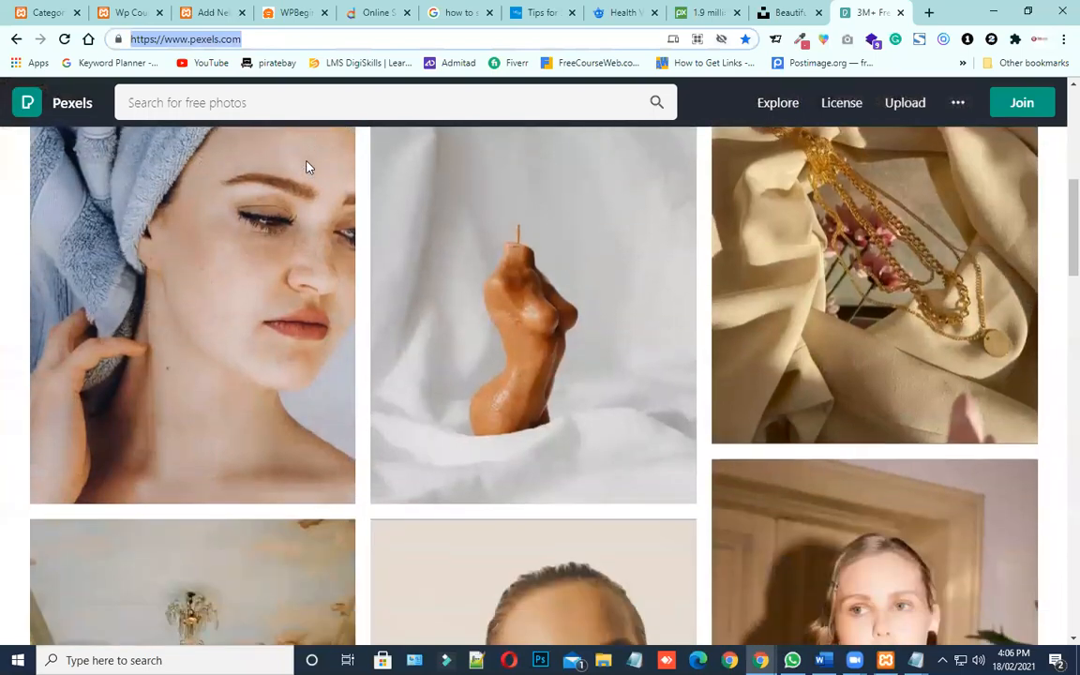
scroll(307, 167, "down", 3)
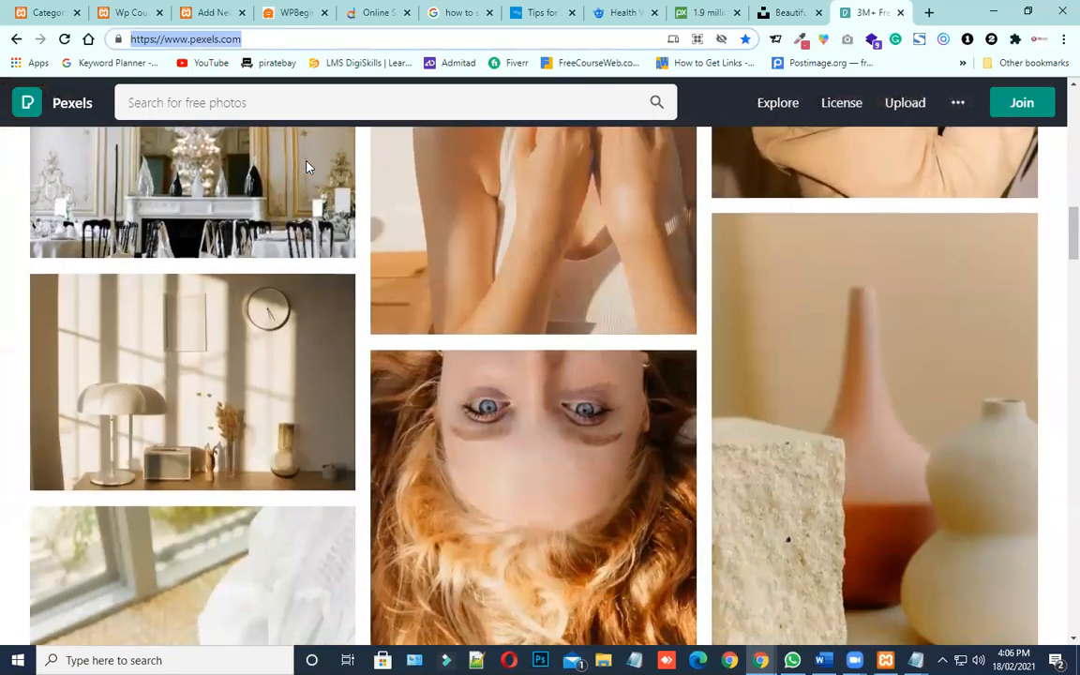
scroll(307, 167, "down", 2)
scroll(307, 167, "down", 5)
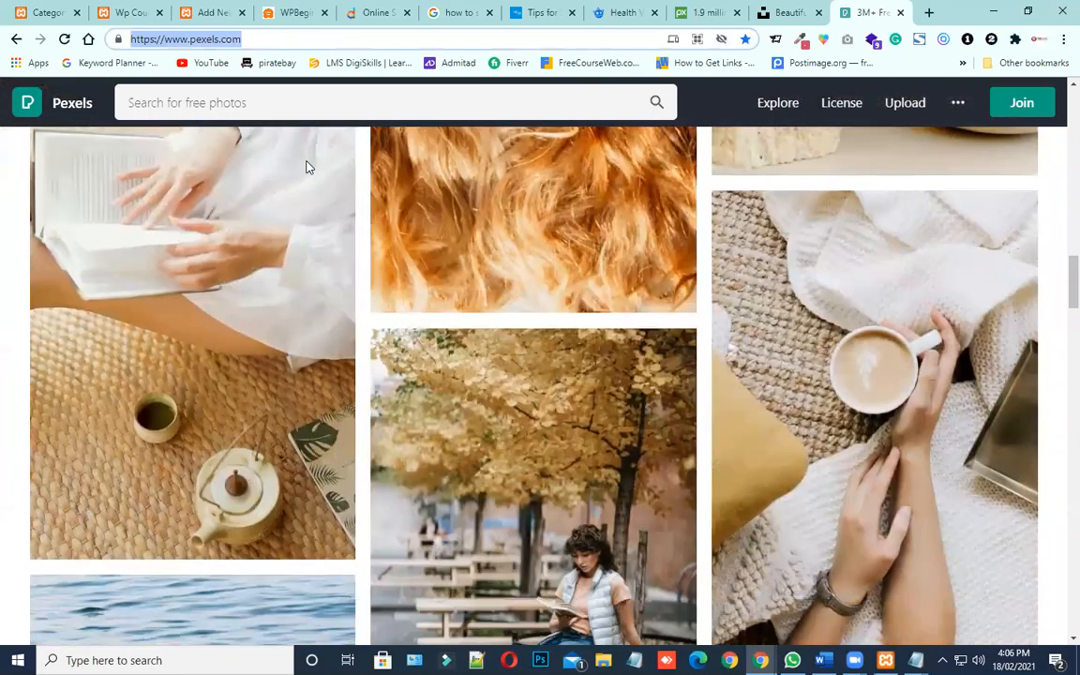
scroll(307, 167, "down", 4)
scroll(307, 167, "down", 5)
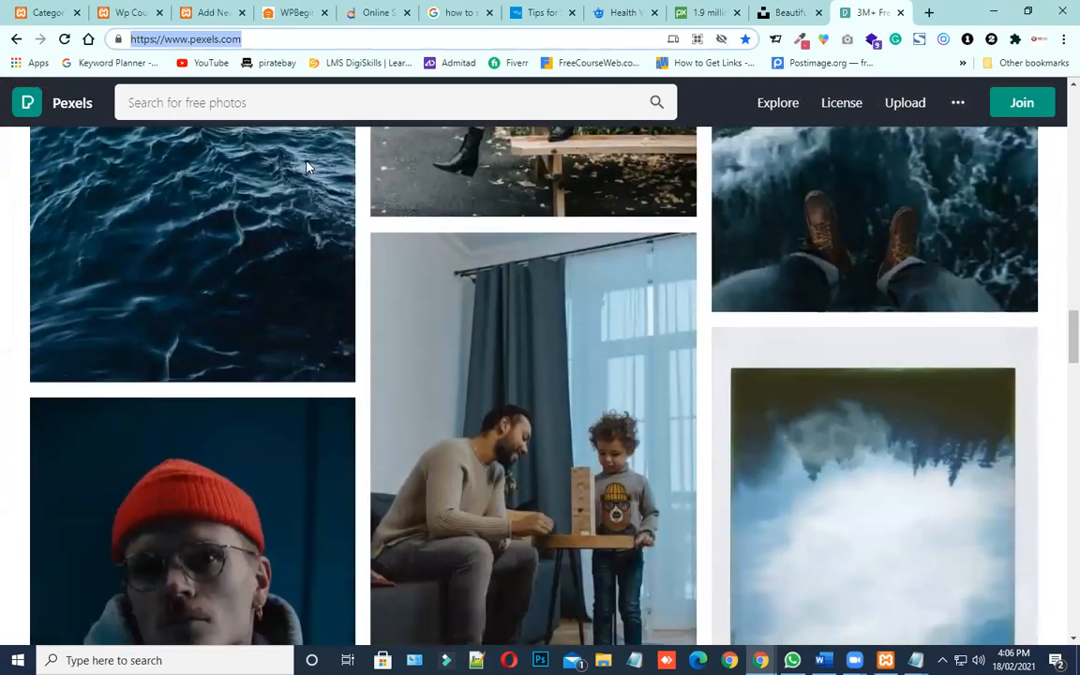
scroll(307, 167, "up", 13)
scroll(307, 166, "up", 10)
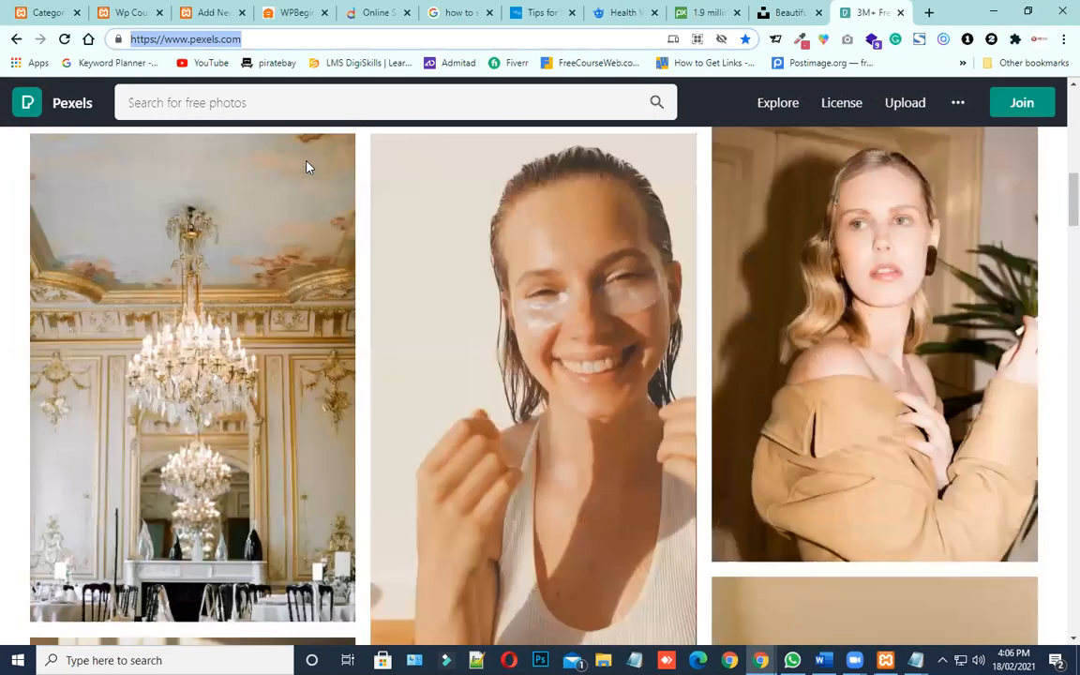
Search Pexels for "health" and pick the suggested term "healthcare" to show its photos
left_click(230, 102)
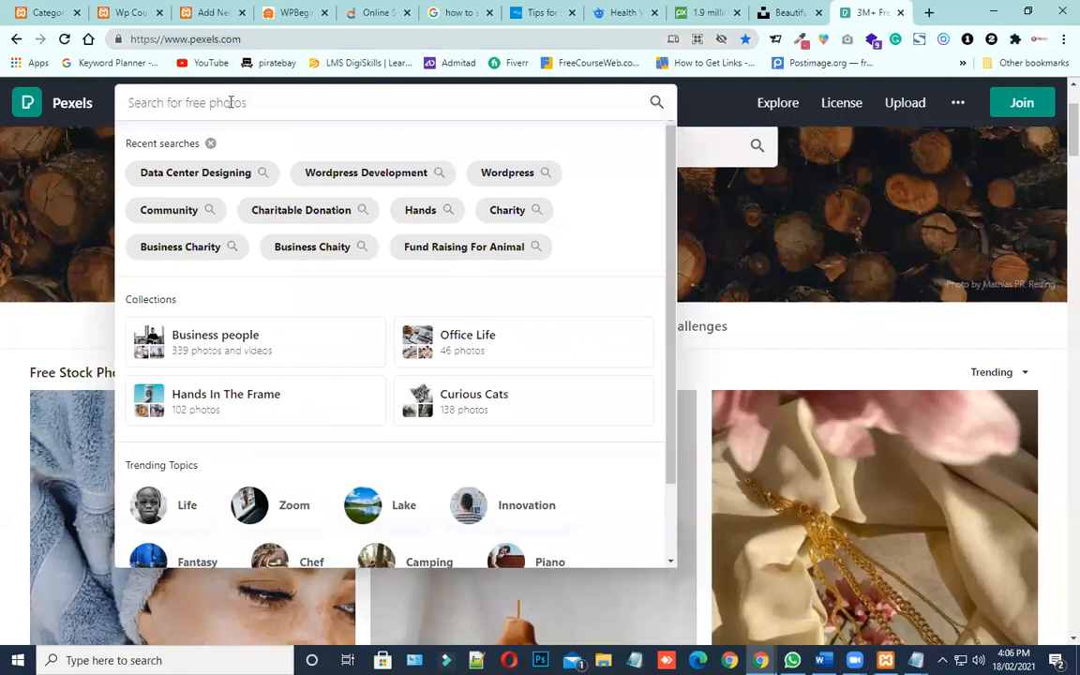
type("health")
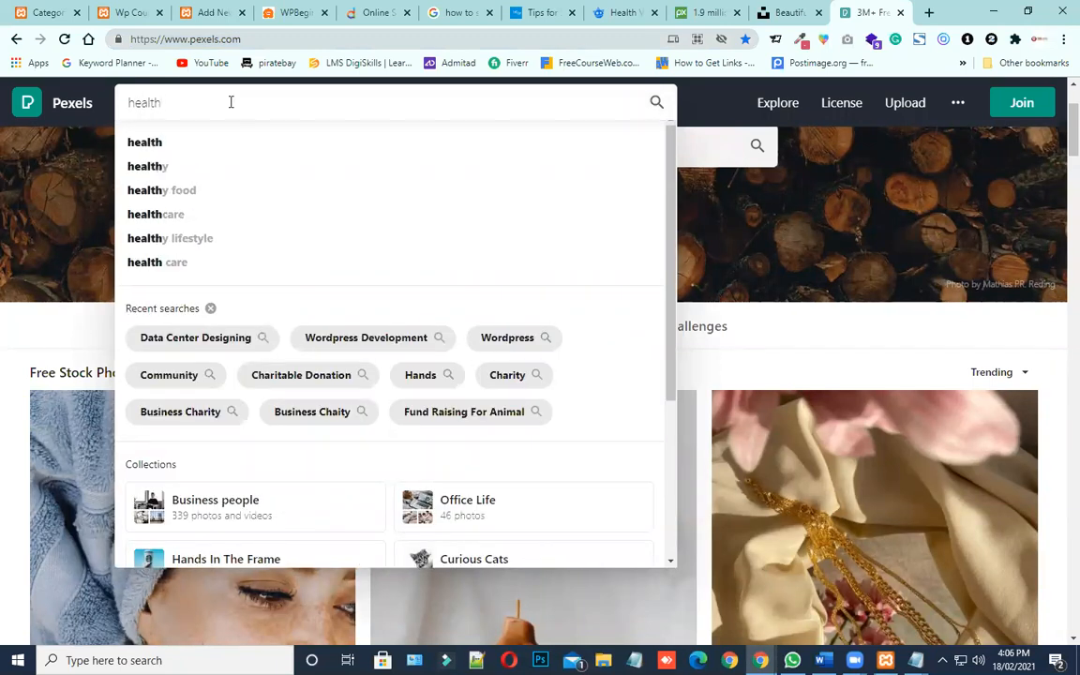
left_click(179, 218)
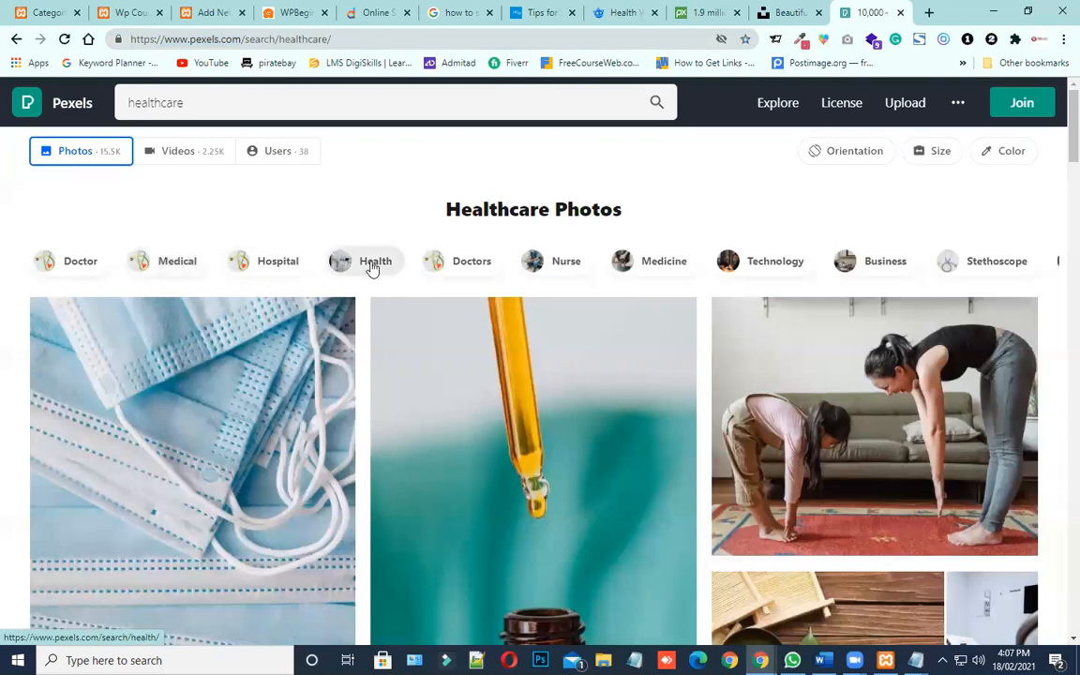
Look through the Pexels healthcare photos for images suited to the health post
scroll(628, 272, "down", 1)
scroll(628, 273, "down", 4)
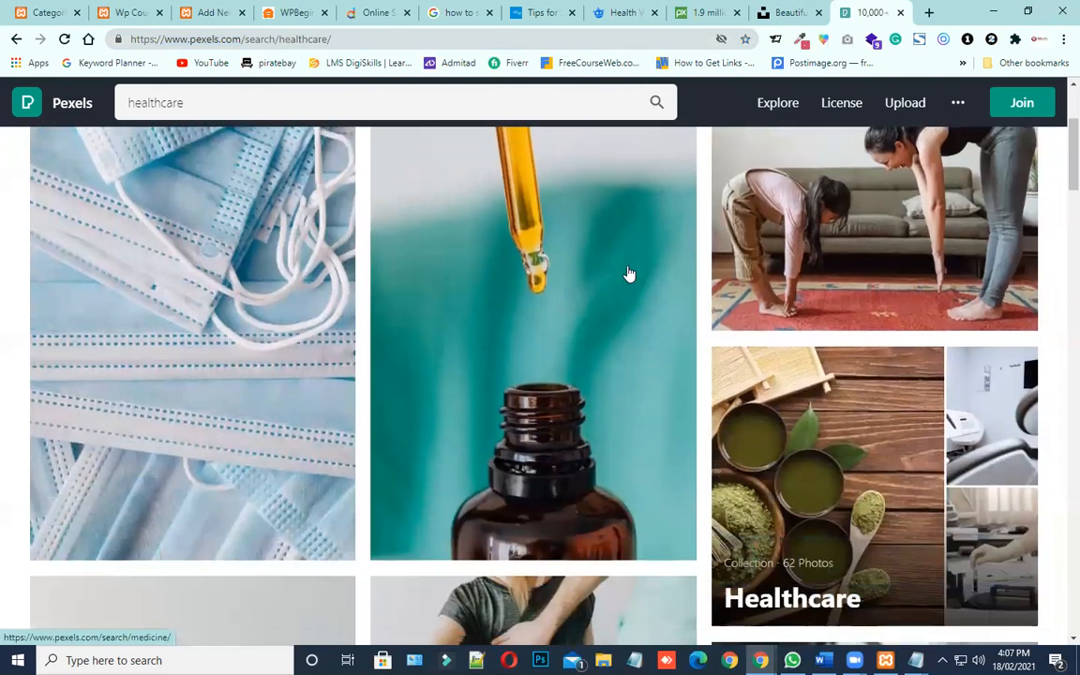
scroll(628, 273, "down", 3)
scroll(628, 273, "down", 6)
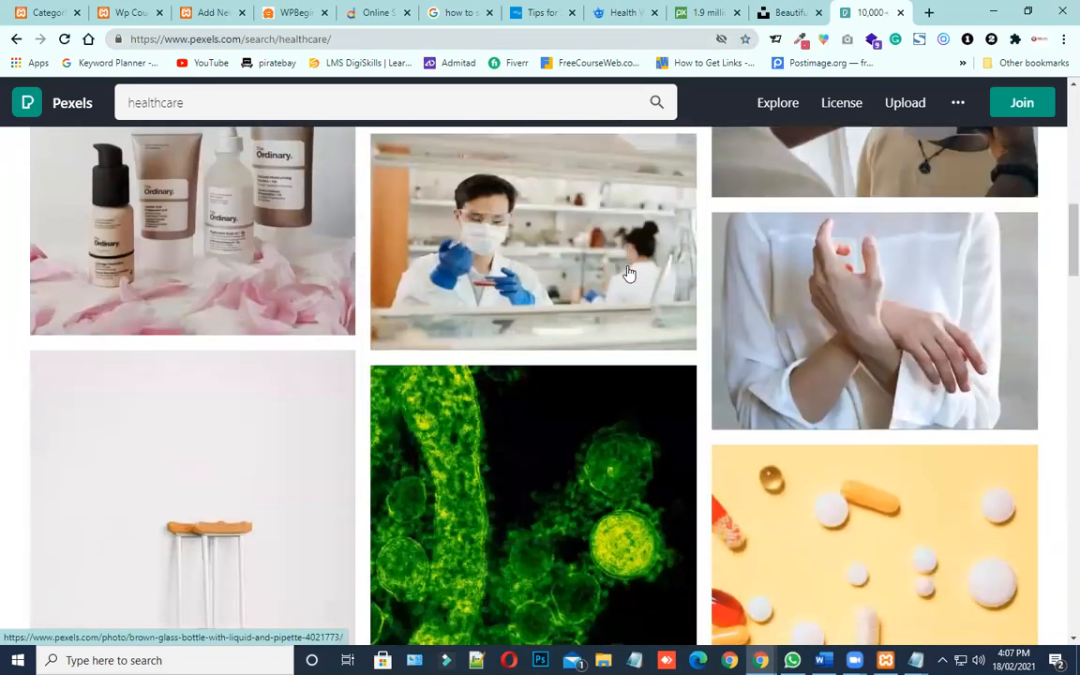
scroll(628, 273, "down", 5)
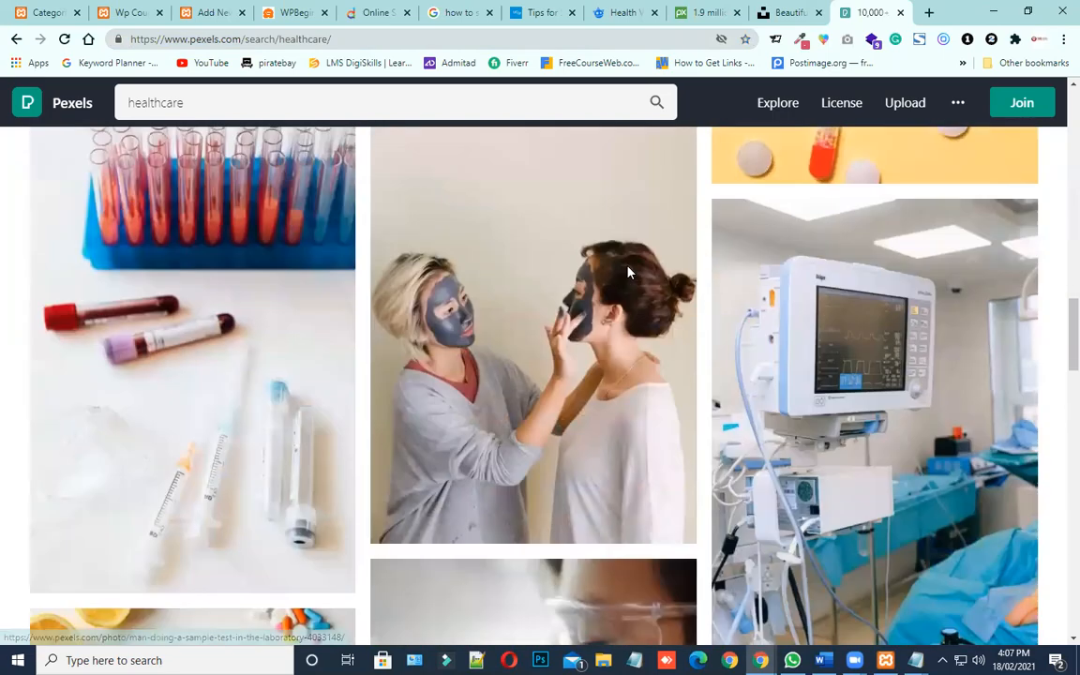
scroll(628, 273, "up", 10)
scroll(628, 272, "down", 8)
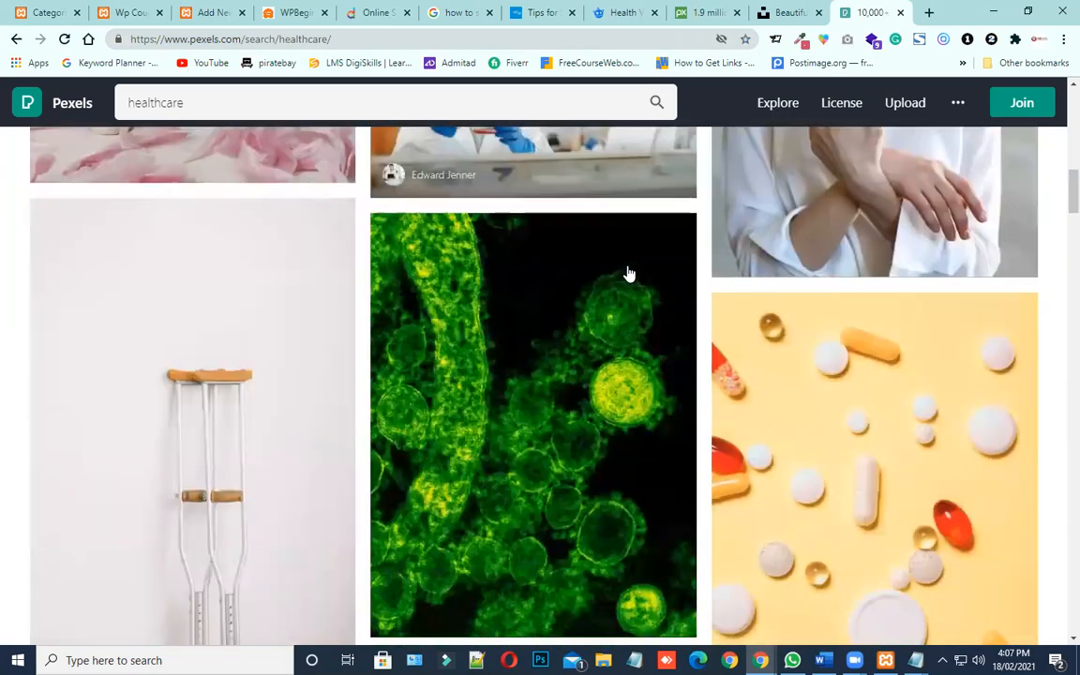
scroll(628, 273, "down", 8)
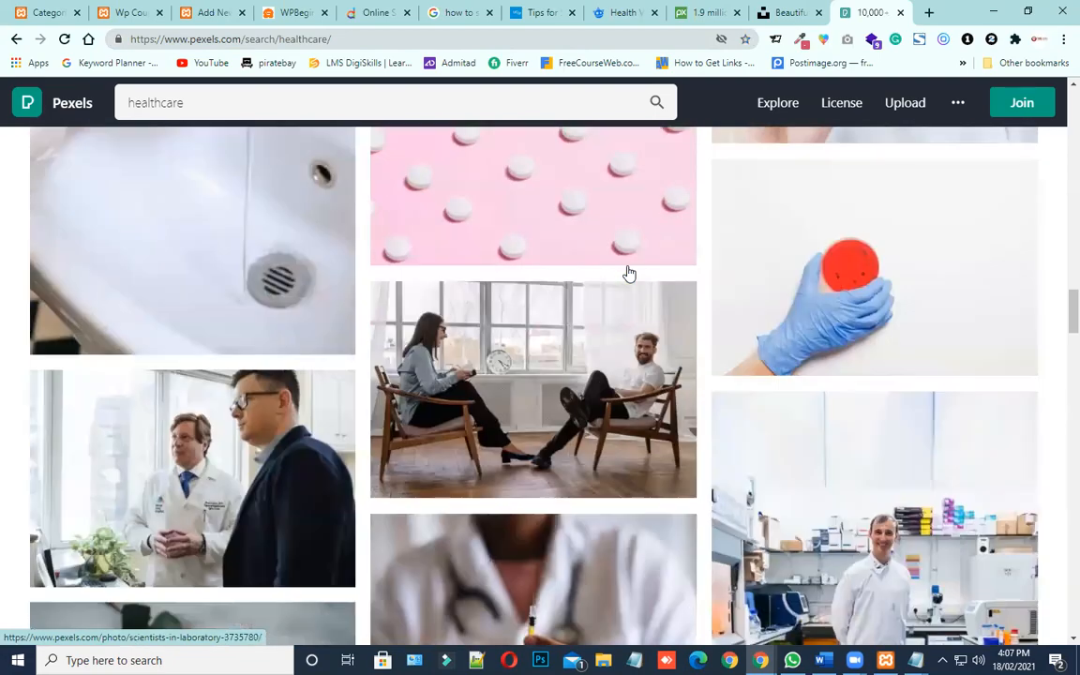
scroll(628, 273, "down", 7)
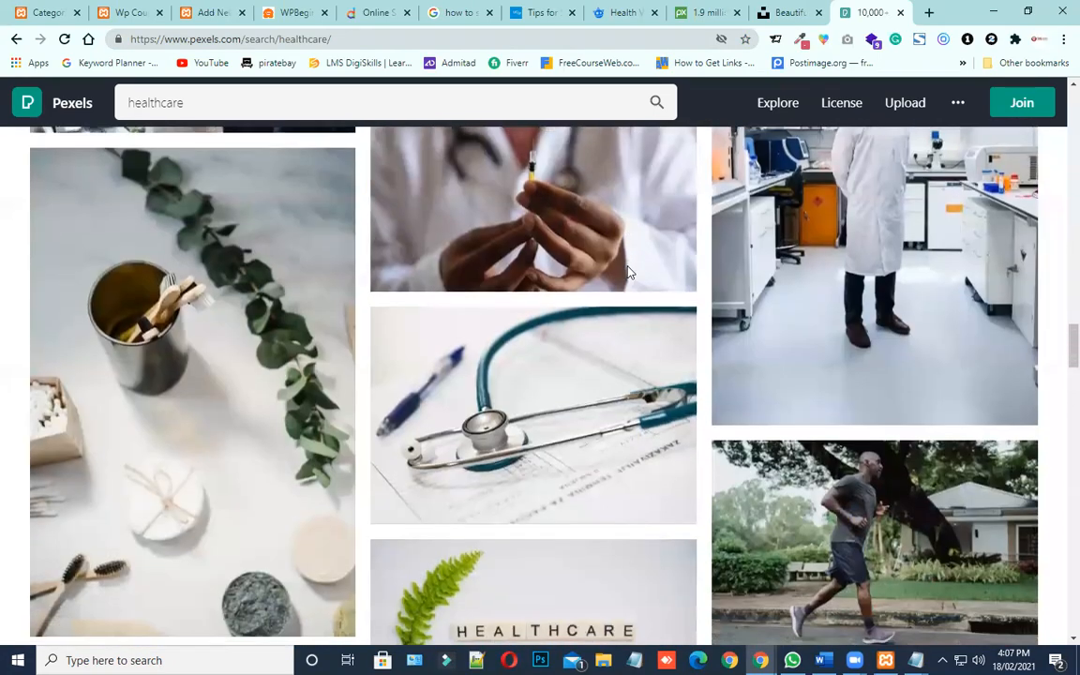
scroll(619, 275, "down", 3)
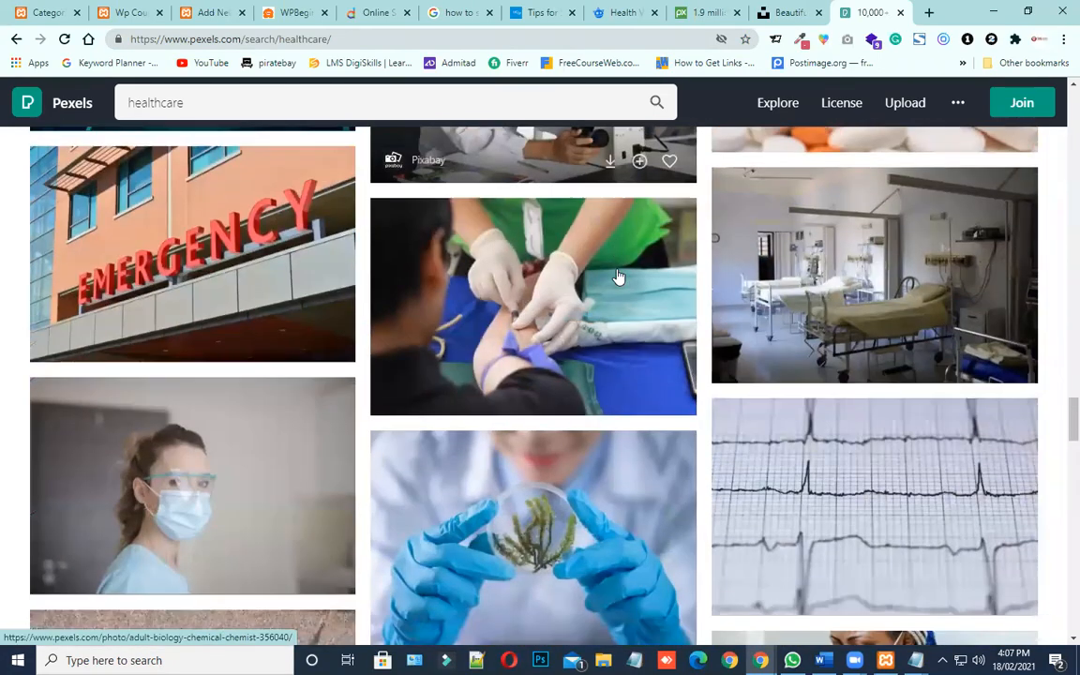
Switch to Unsplash, search for "healthy" and pick the suggested term "healthy eating" to show its photos
left_click(807, 9)
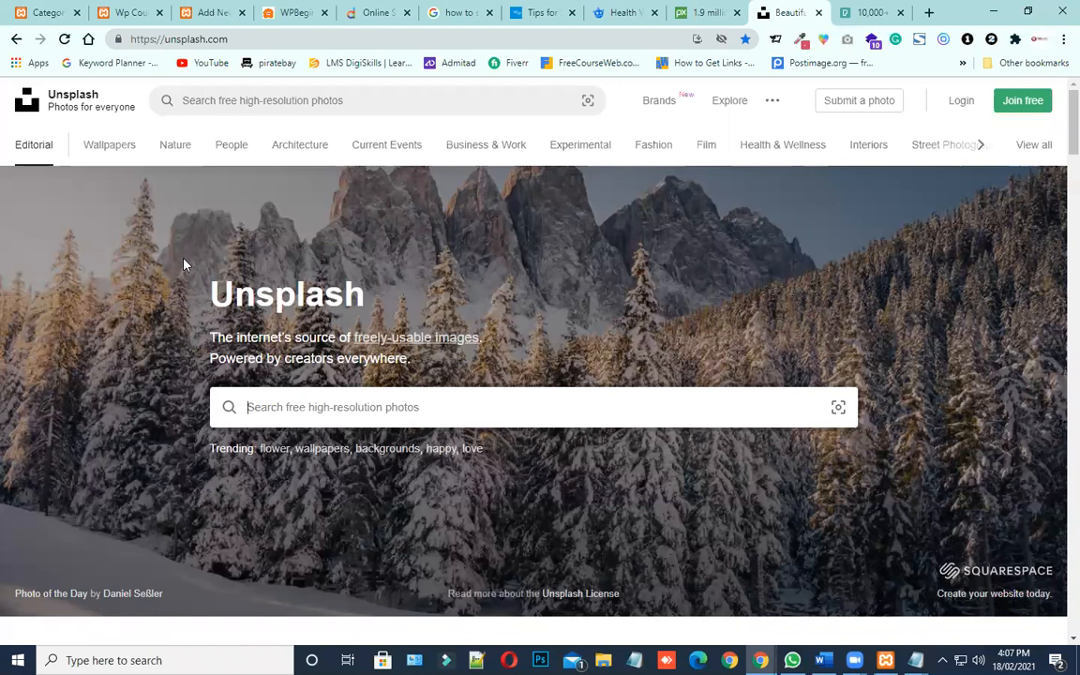
type("healthy")
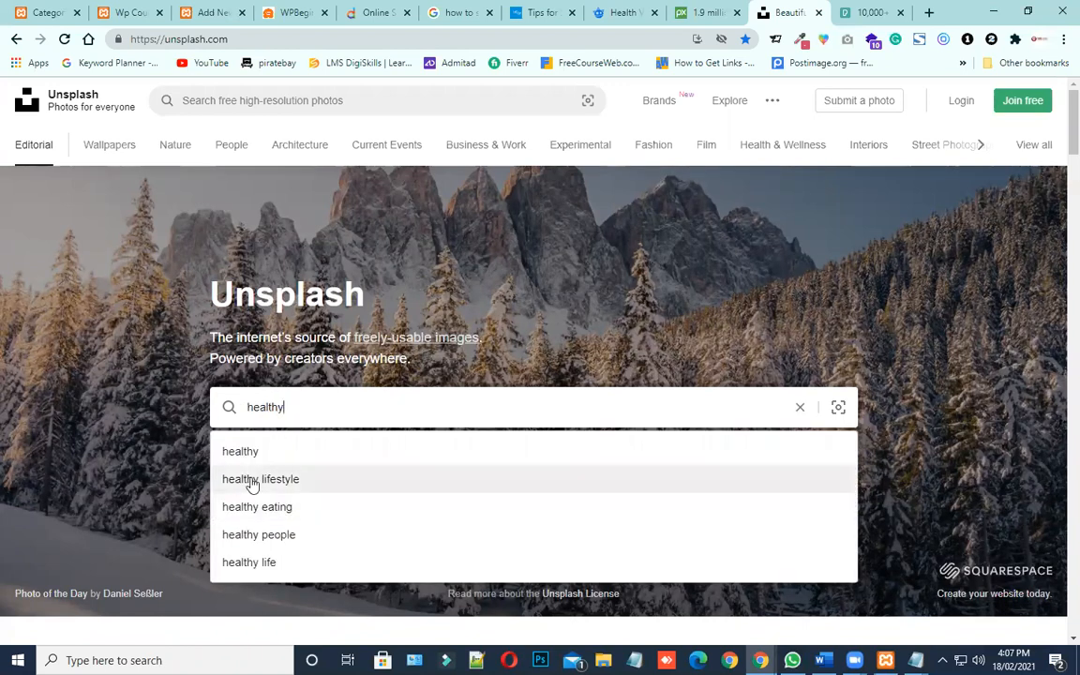
left_click(265, 507)
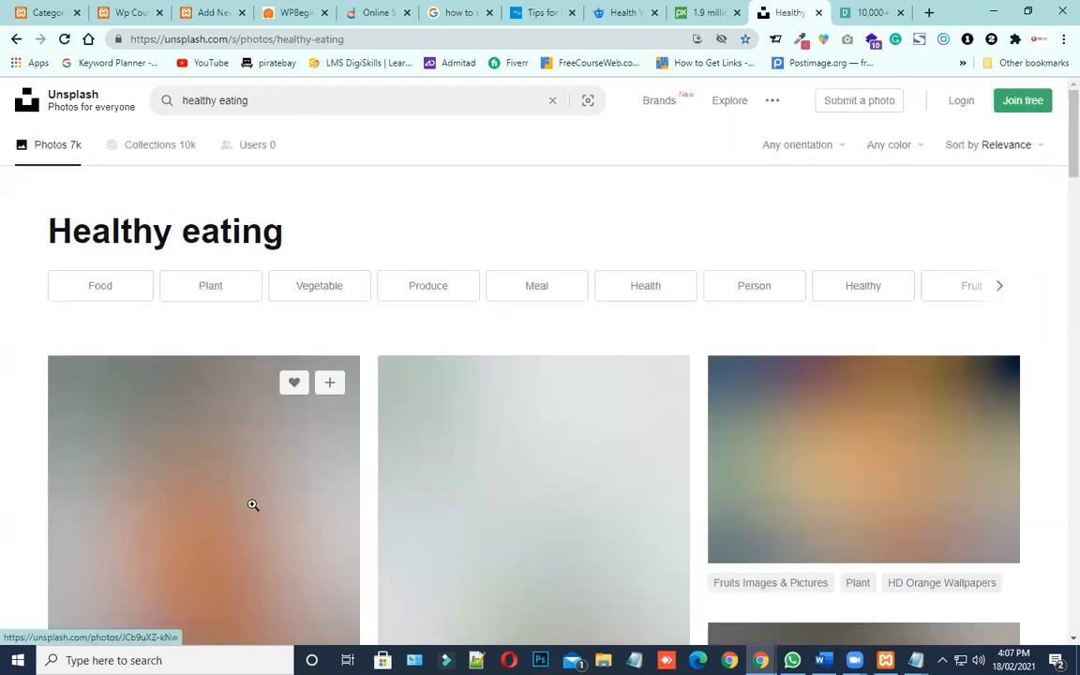
Browse the Unsplash healthy eating photos and open the cheese board picture with strawberries and round crackers
scroll(369, 330, "down", 2)
scroll(368, 330, "down", 1)
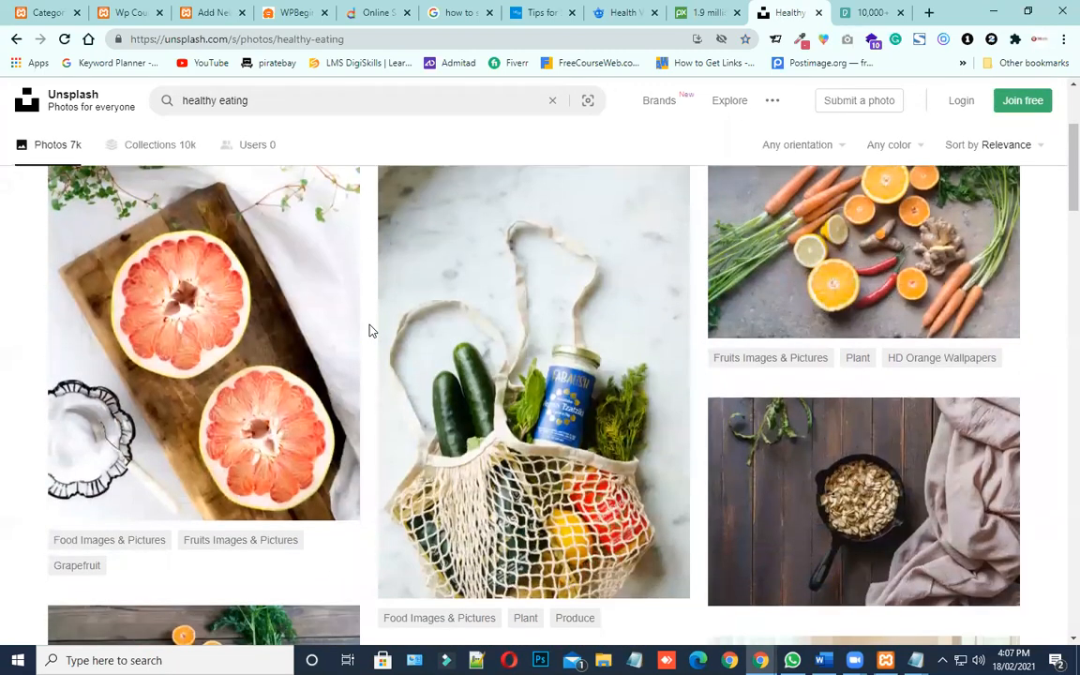
scroll(586, 308, "down", 1)
scroll(403, 393, "down", 3)
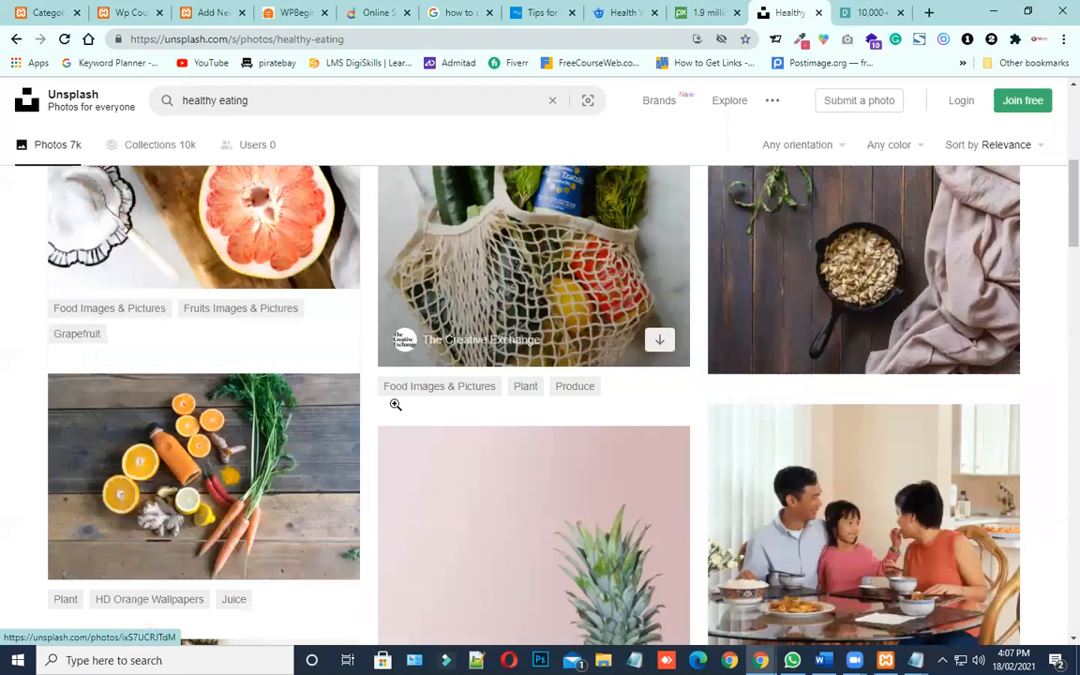
scroll(150, 450, "down", 2)
scroll(152, 457, "down", 3)
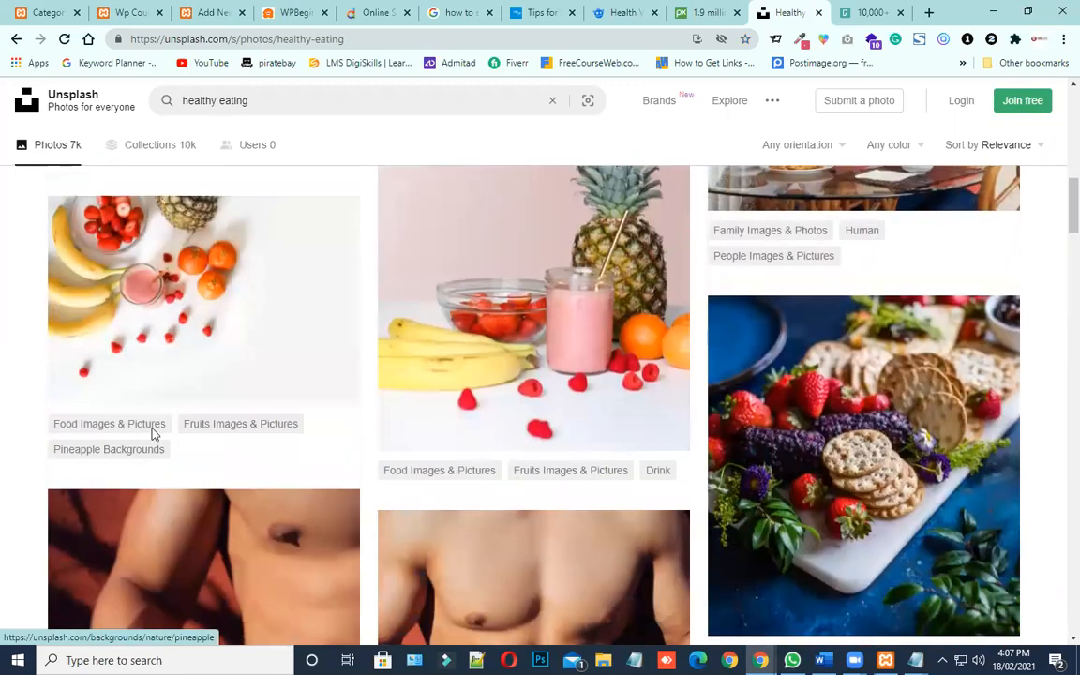
scroll(196, 340, "down", 2)
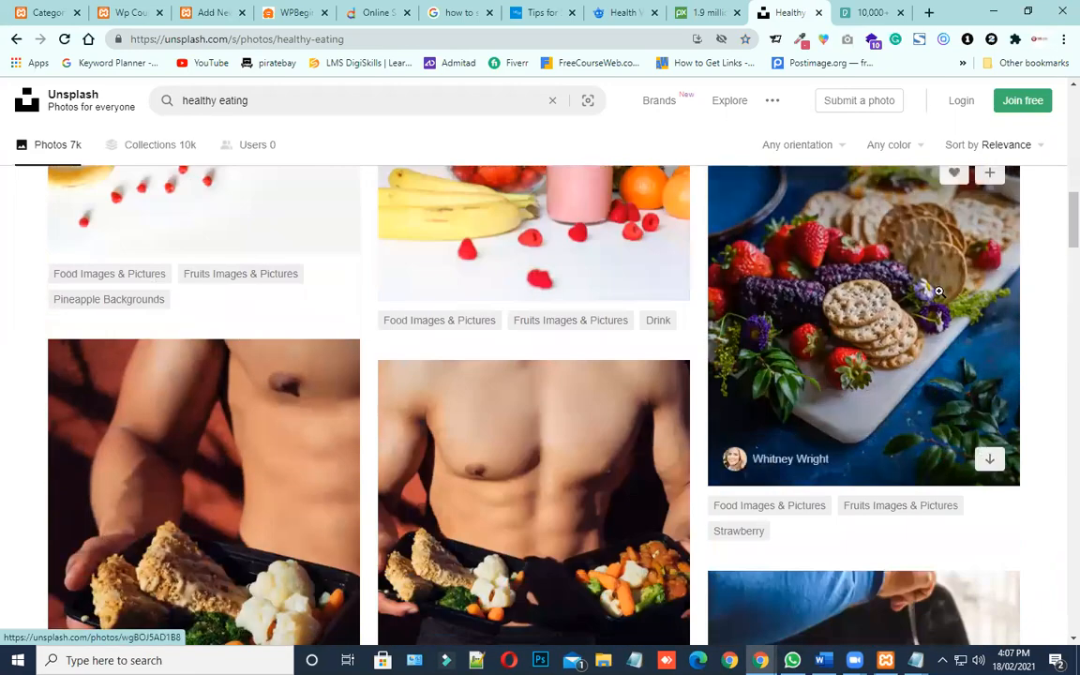
left_click(947, 312)
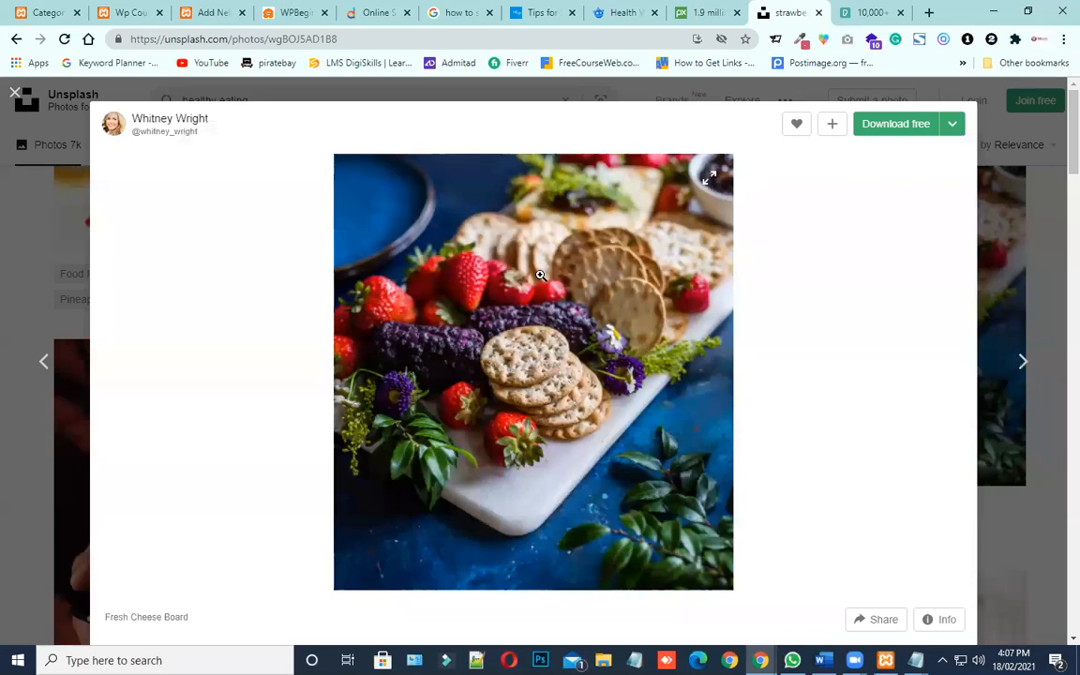
Download the cheese board photo for free as a JPEG to the Desktop and close the photo view
scroll(541, 275, "down", 2)
scroll(508, 306, "up", 1)
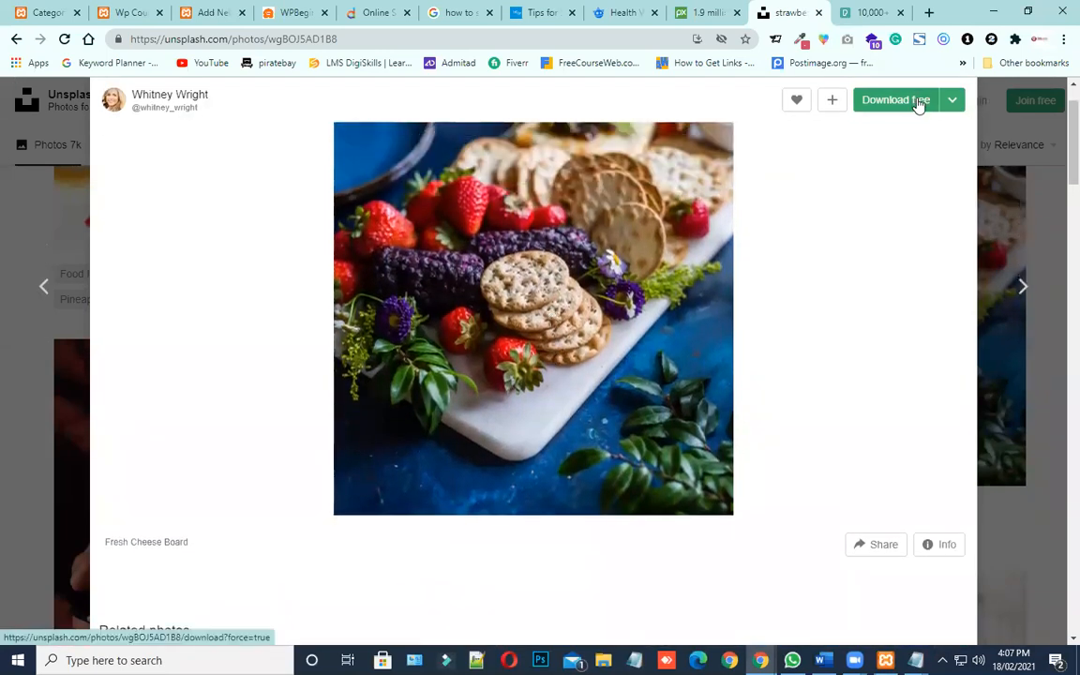
left_click(892, 105)
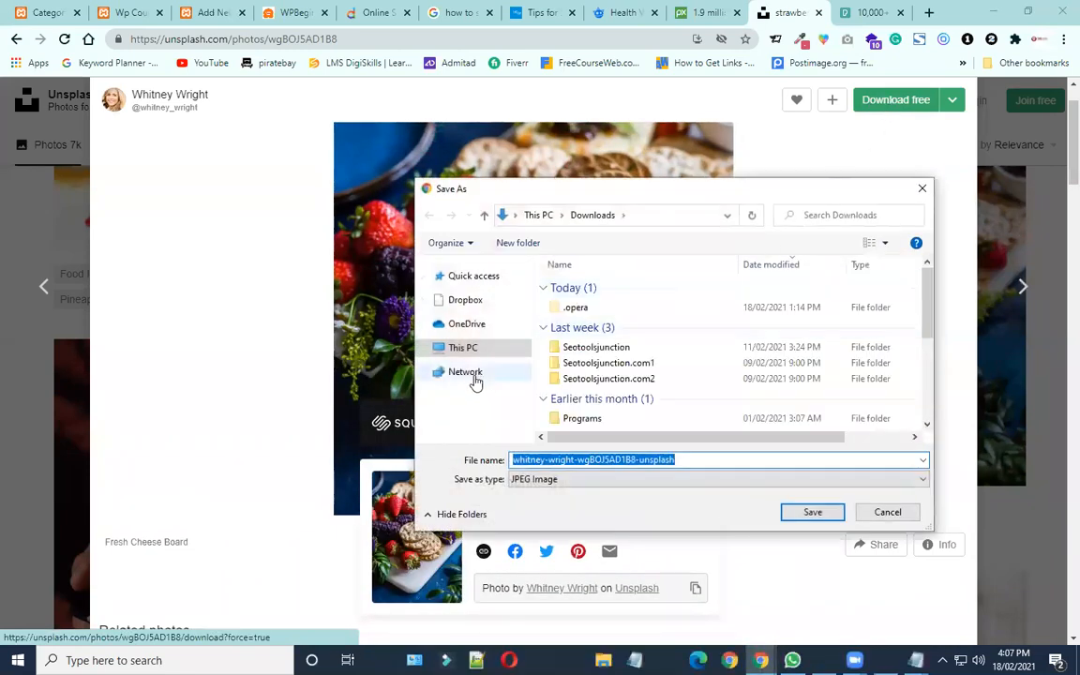
scroll(483, 389, "up", 4)
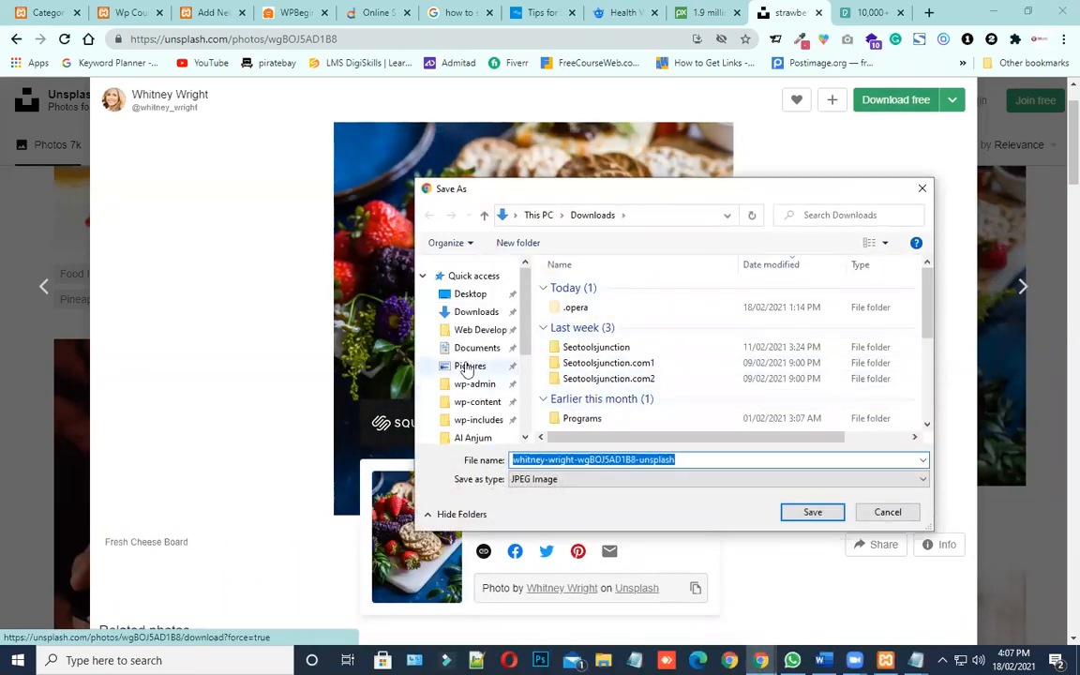
left_click(471, 294)
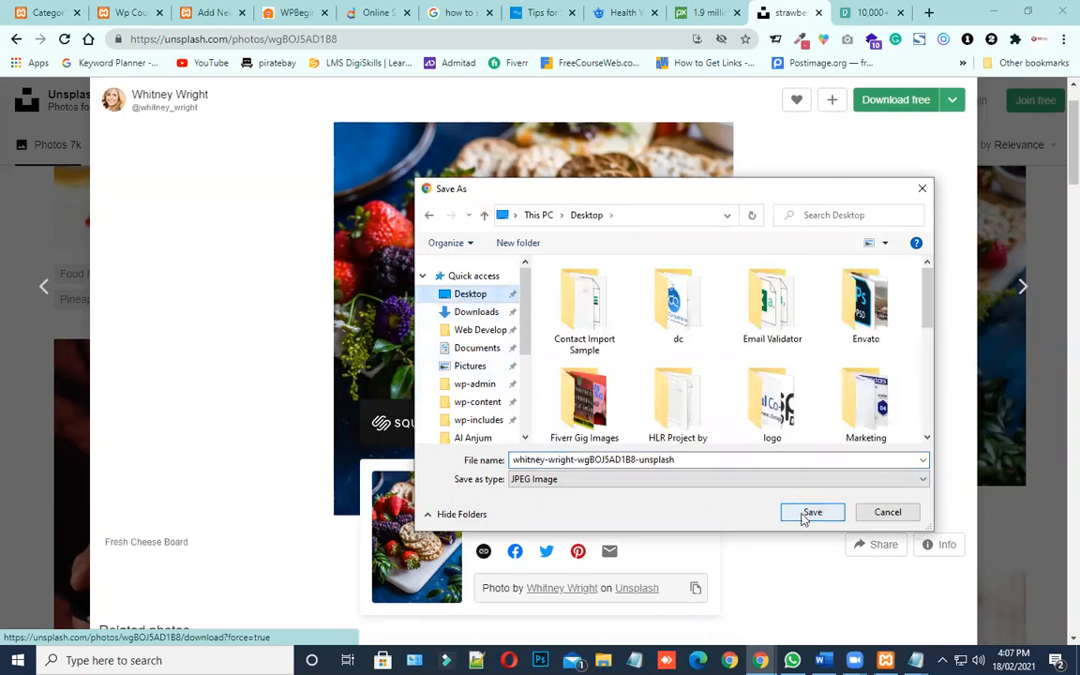
left_click(808, 513)
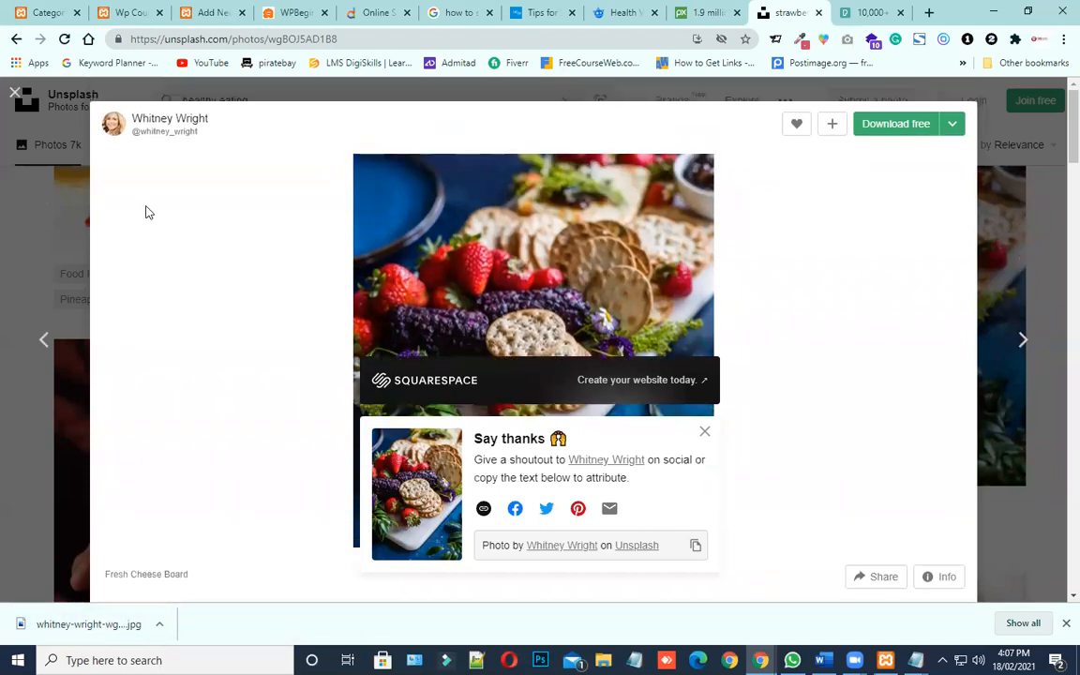
left_click(15, 93)
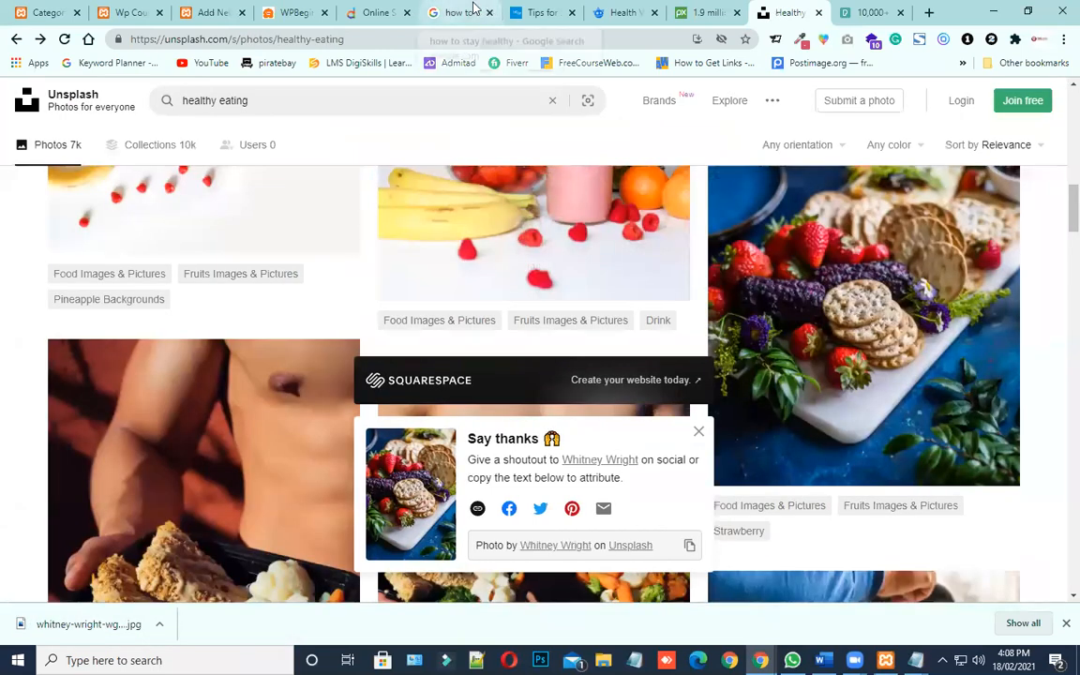
Return to the new WordPress post and try to upload the downloaded cheese board photo from the Desktop as media
left_click(211, 11)
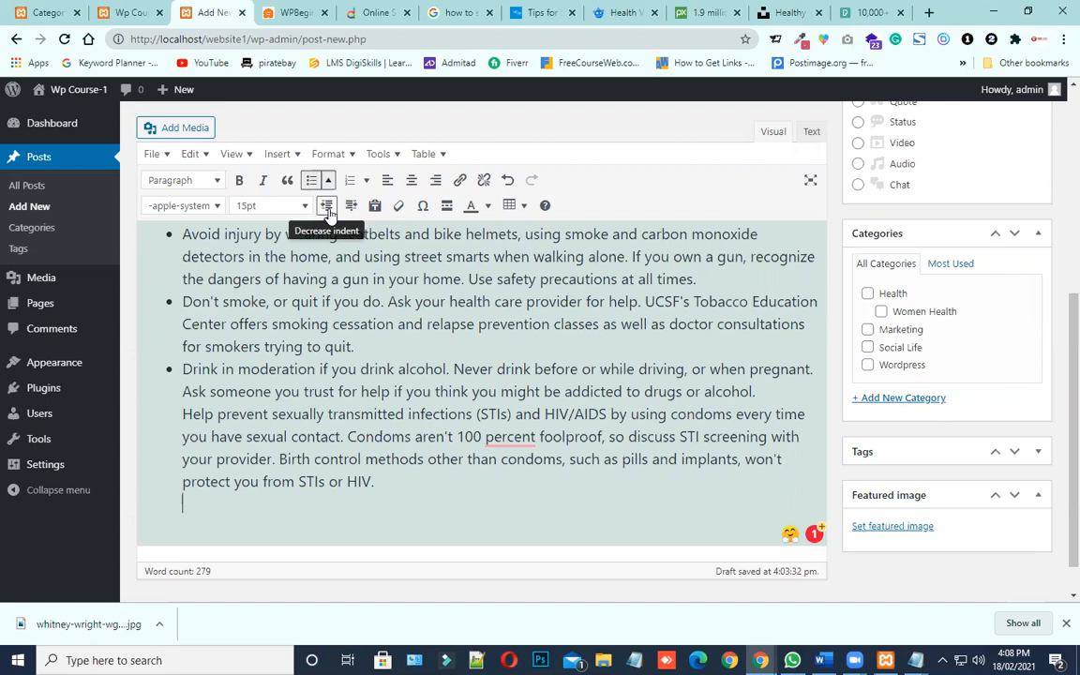
left_click(180, 128)
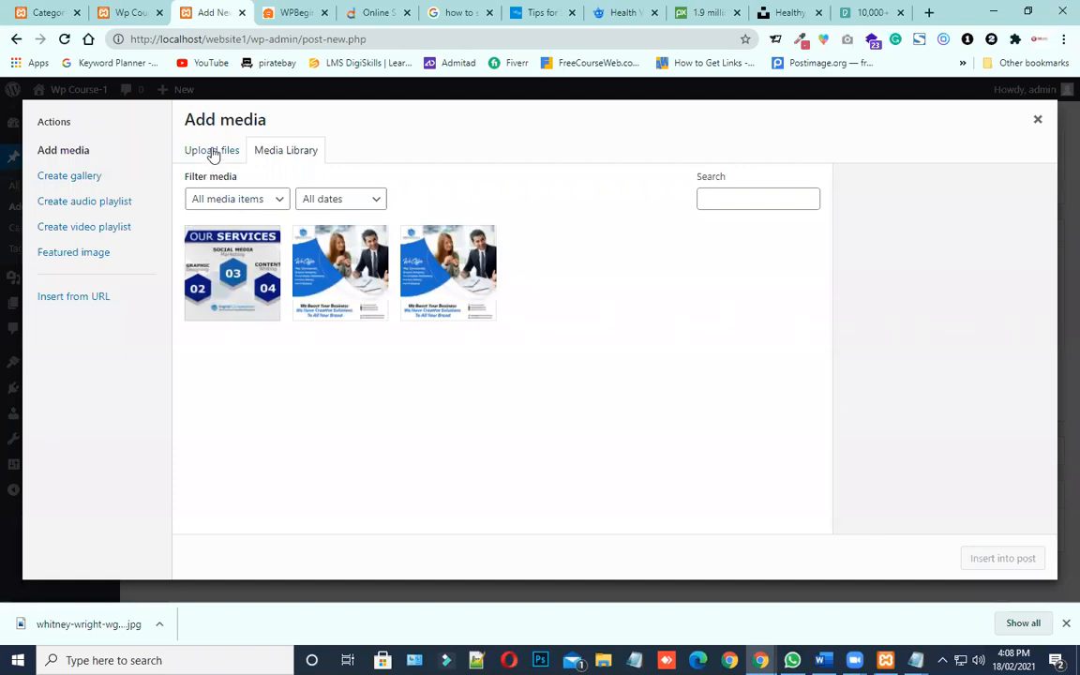
left_click(213, 154)
left_click(619, 365)
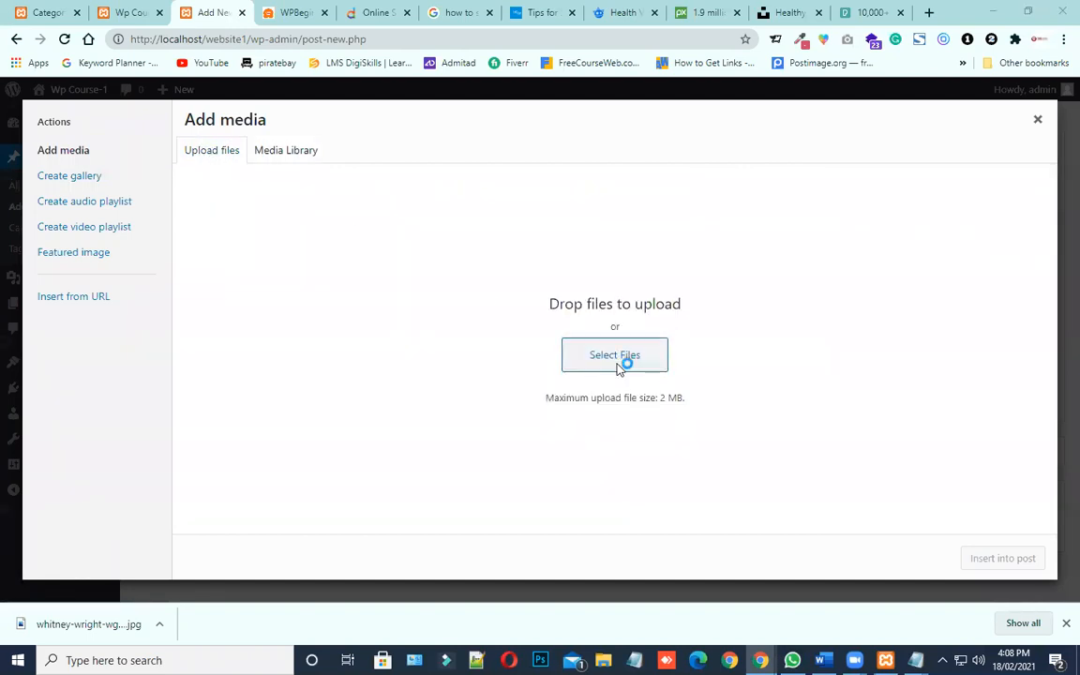
scroll(455, 291, "up", 2)
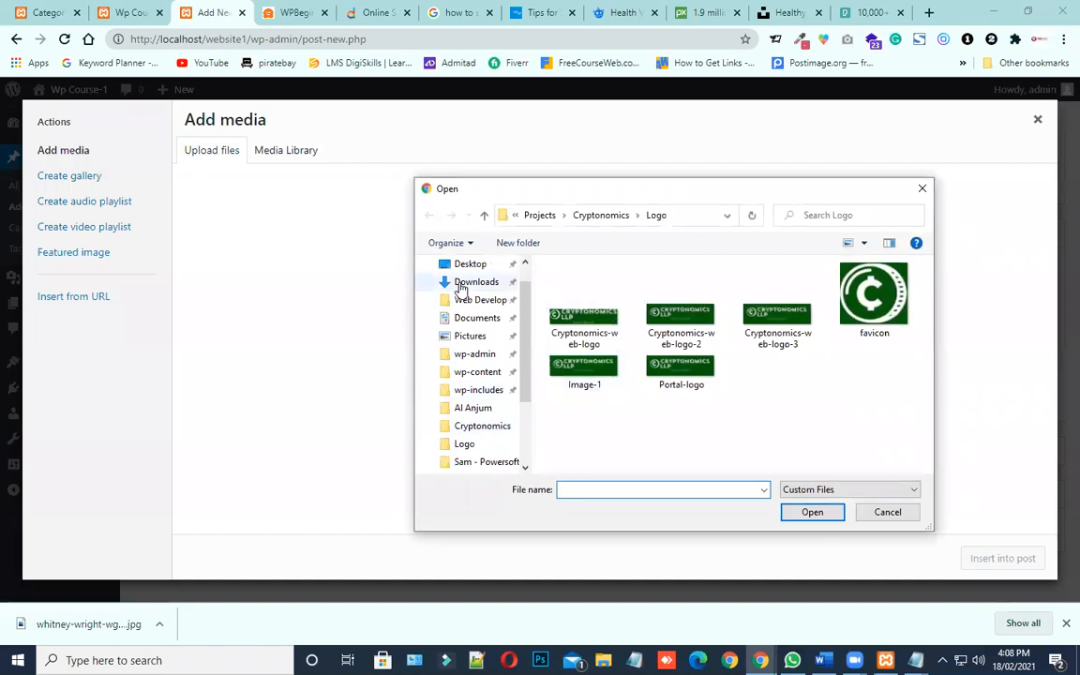
left_click(458, 265)
scroll(675, 375, "down", 10)
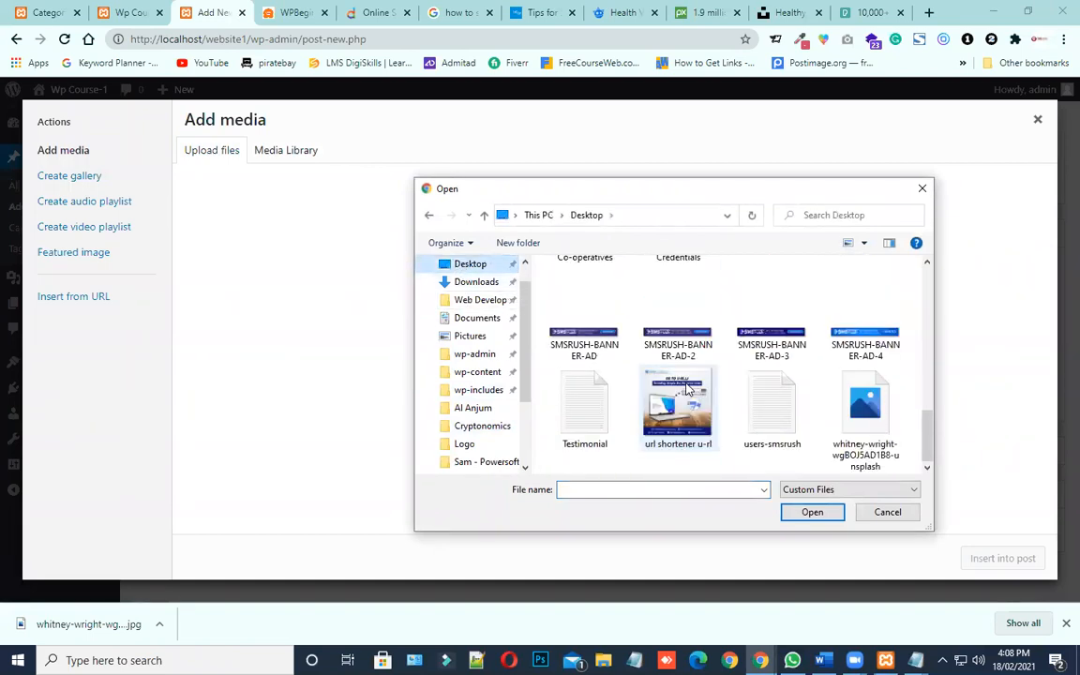
left_click(867, 436)
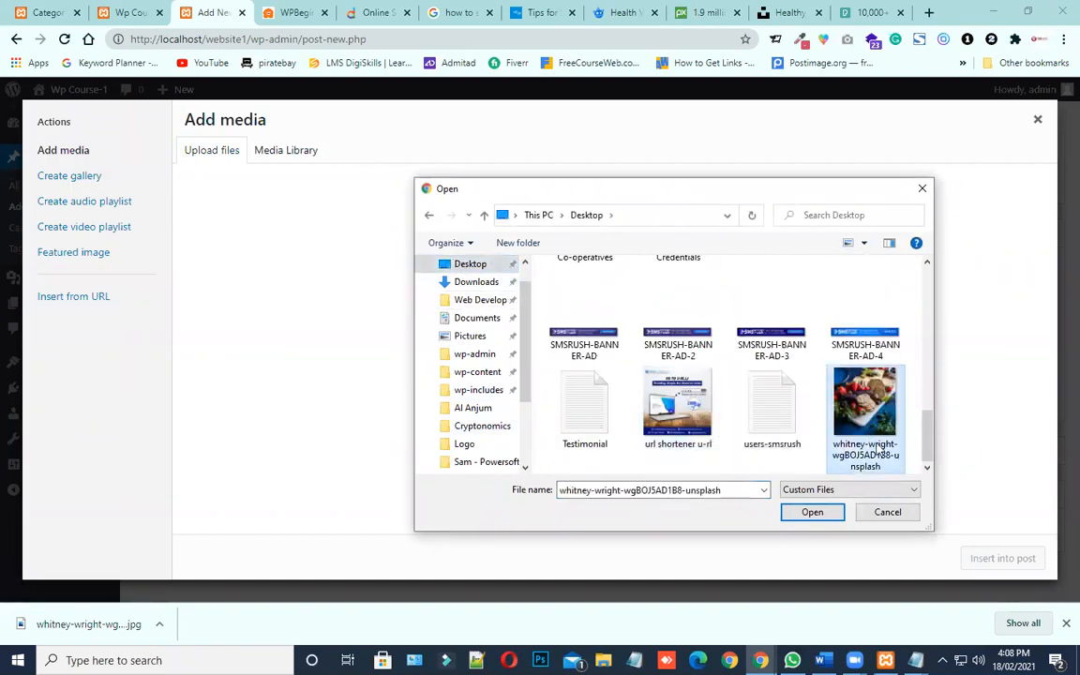
left_click(818, 512)
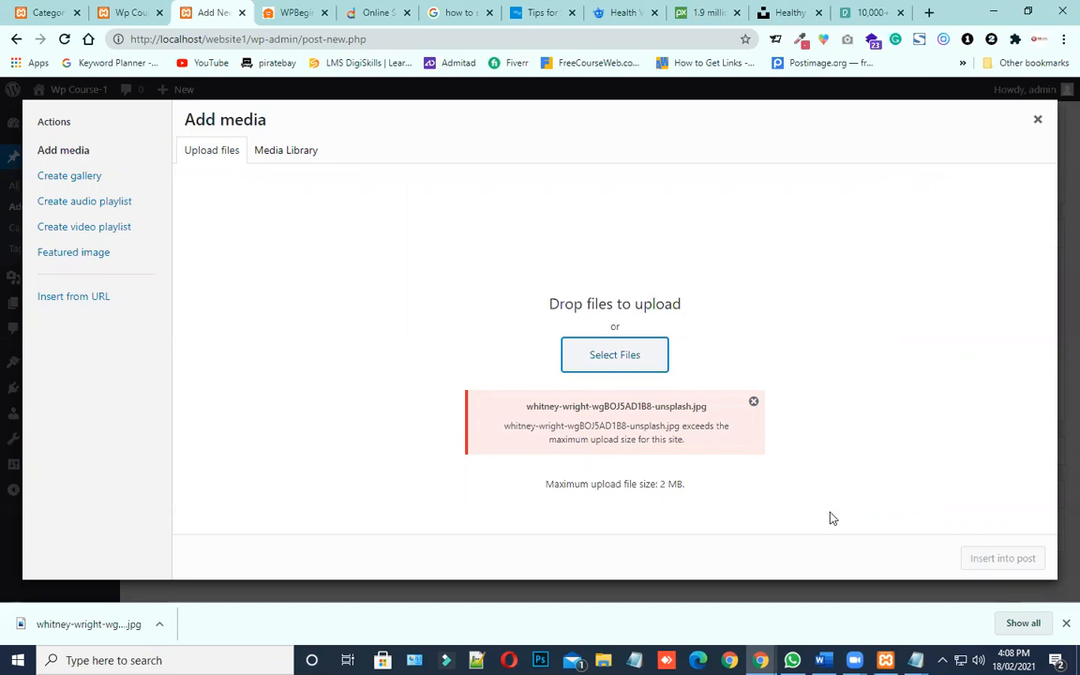
Examine the upload message and the site's maximum upload file size, and close the Add media dialog
left_click_drag(540, 407, 623, 410)
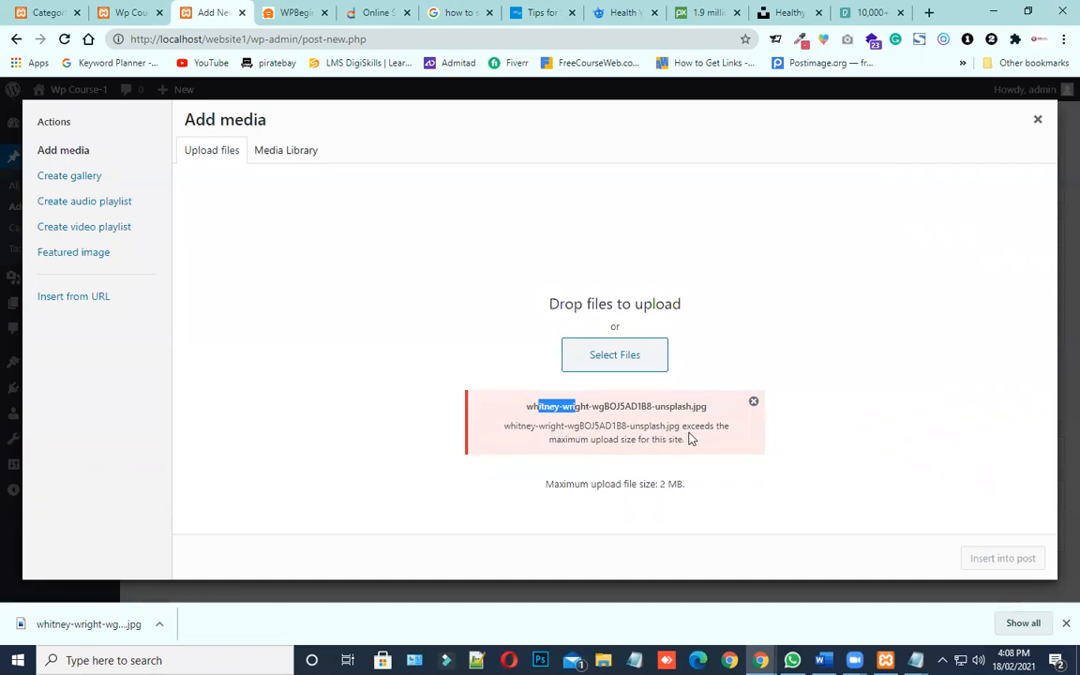
left_click_drag(680, 425, 679, 460)
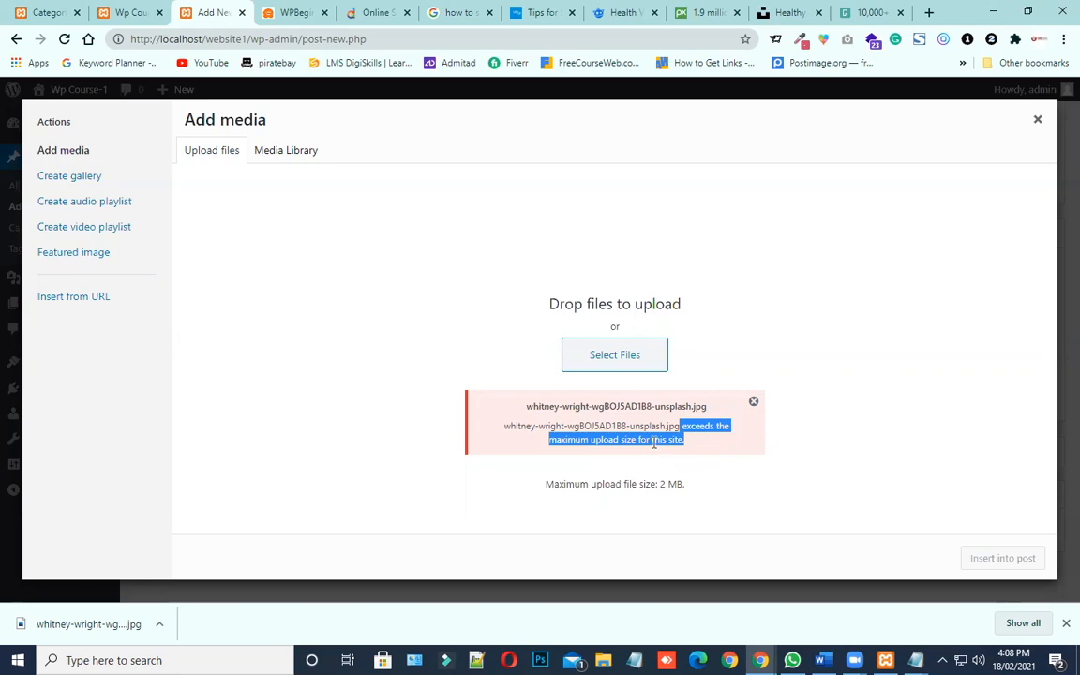
left_click(691, 451)
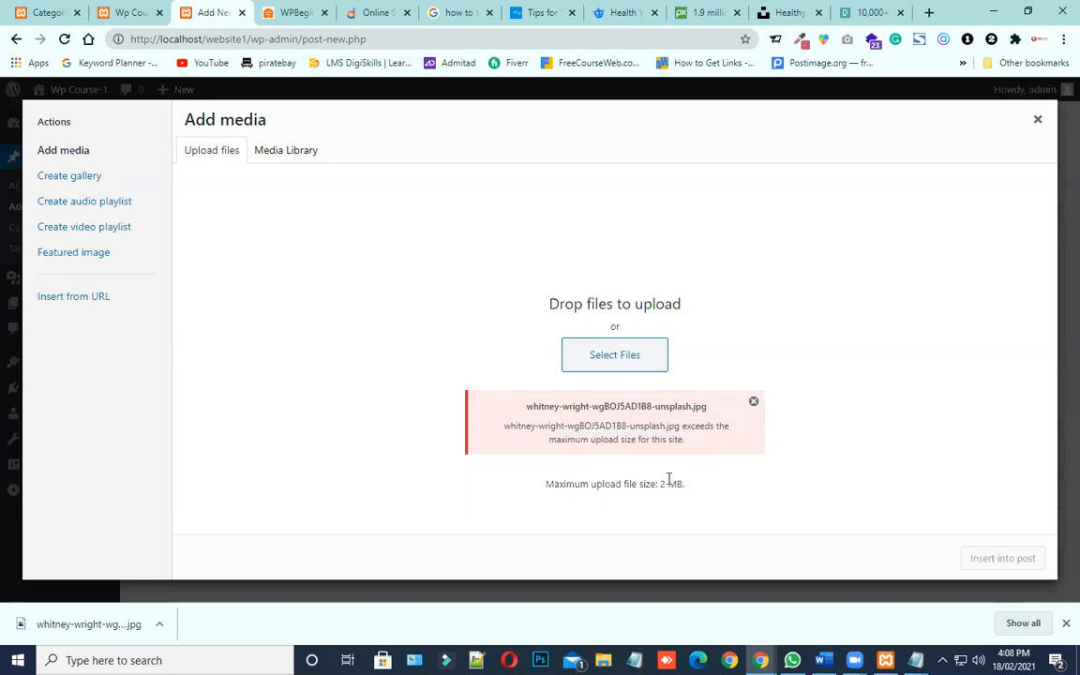
left_click_drag(661, 485, 697, 488)
left_click_drag(548, 484, 703, 494)
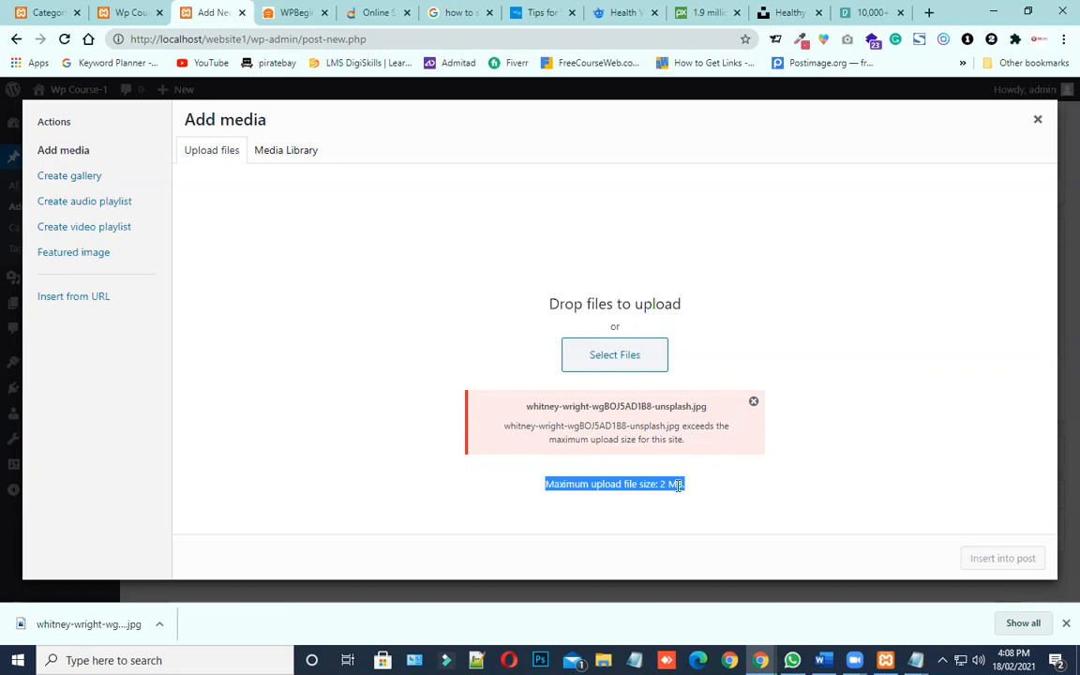
left_click(709, 479)
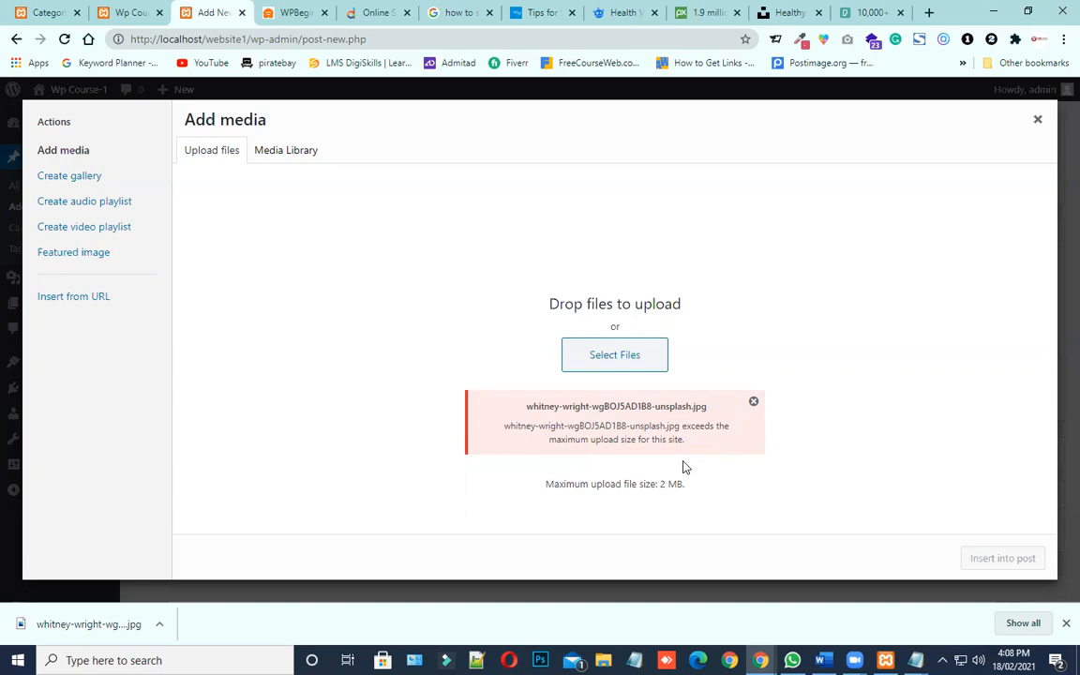
left_click_drag(660, 484, 694, 487)
left_click(1038, 119)
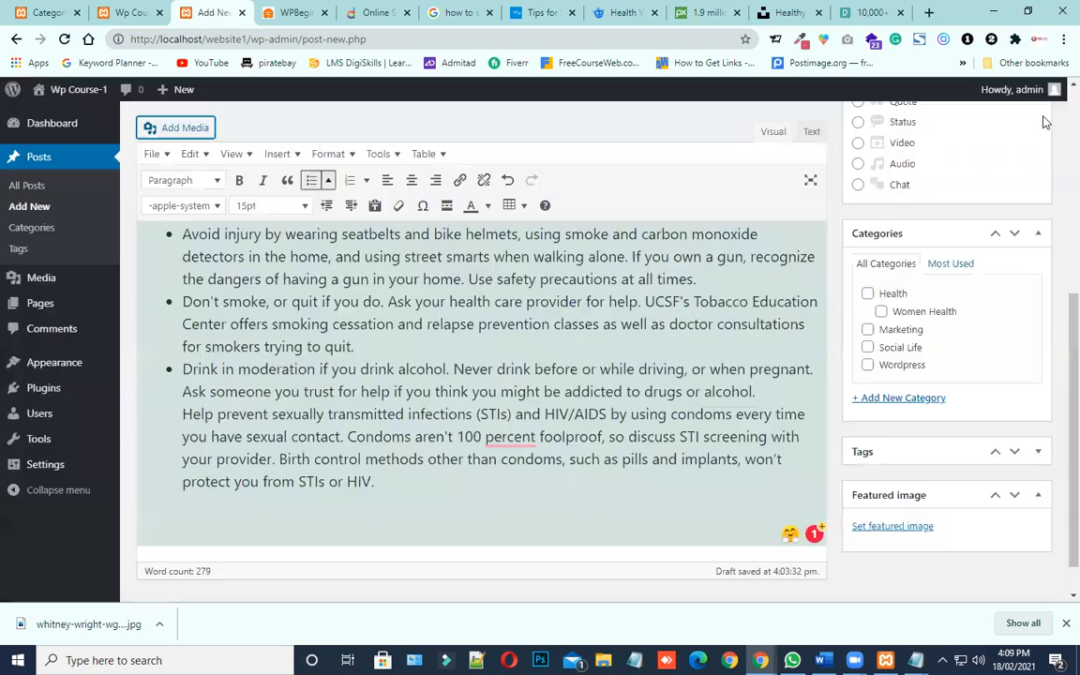
Leave the browser for the Desktop, clear the open windows, and inspect the downloaded cheese board photo file
left_click(881, 9)
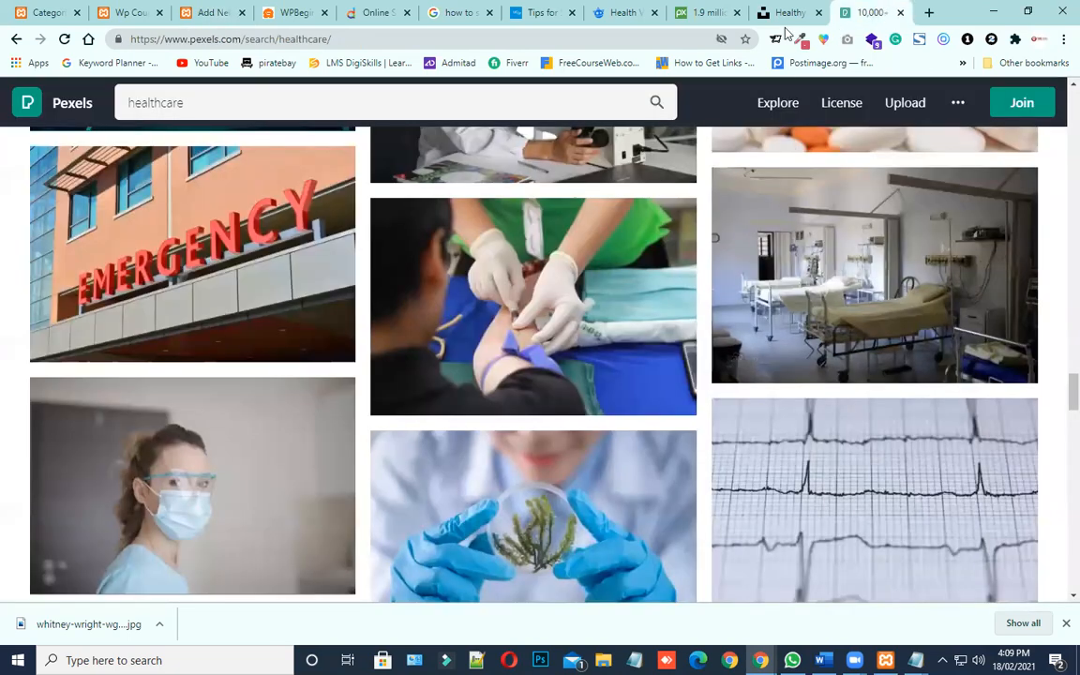
left_click(790, 11)
scroll(790, 414, "up", 1)
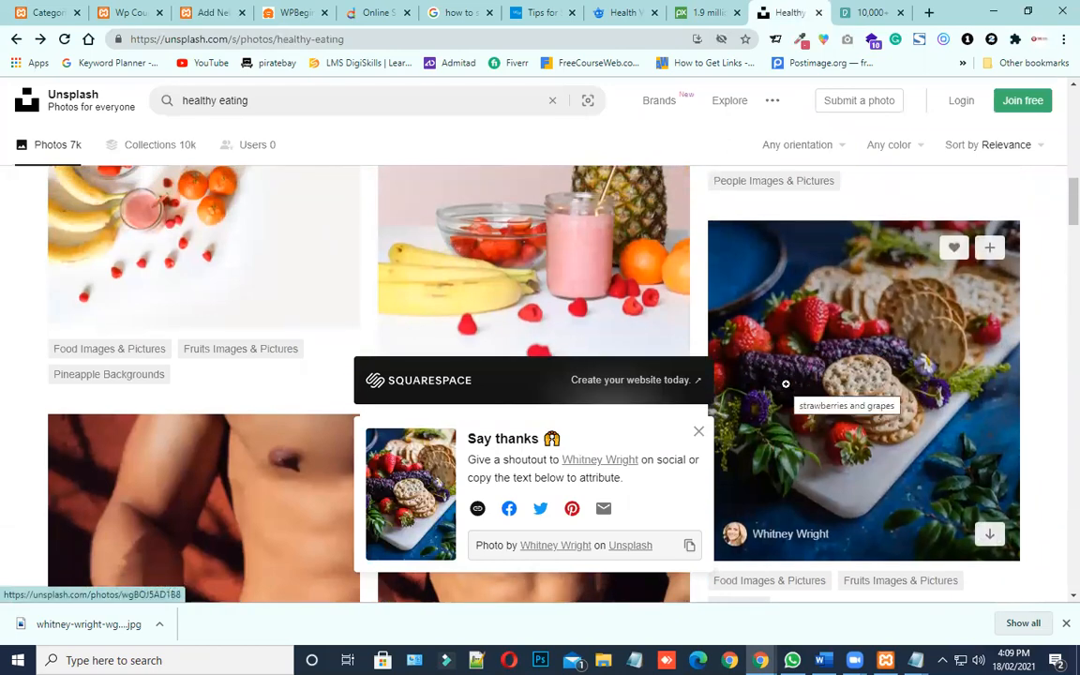
left_click(993, 12)
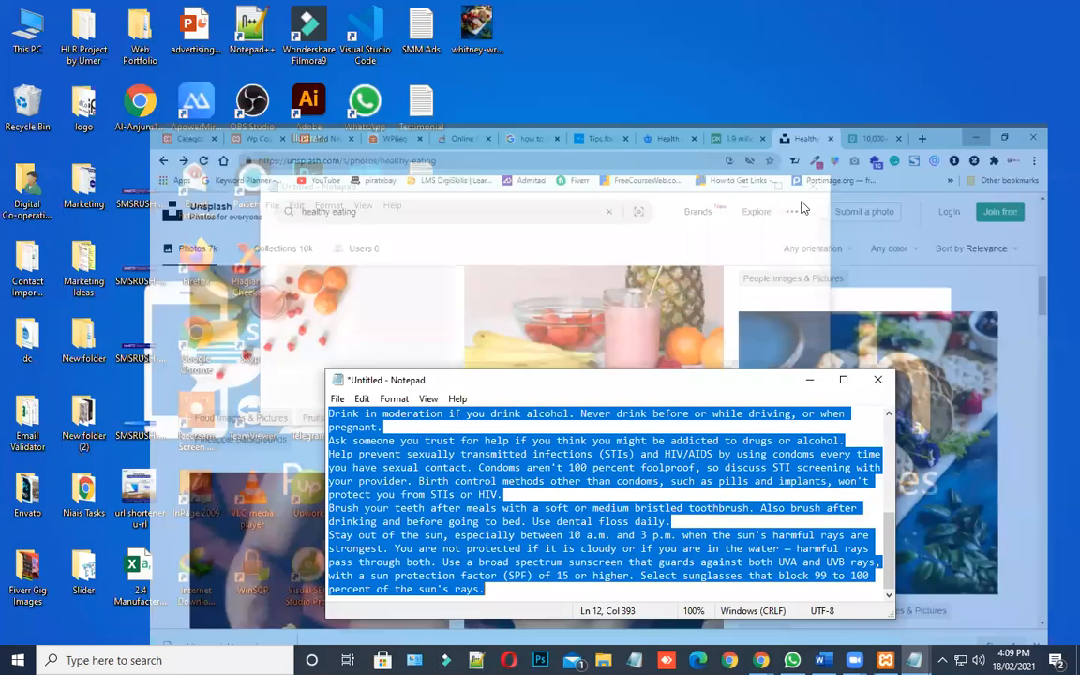
left_click(741, 187)
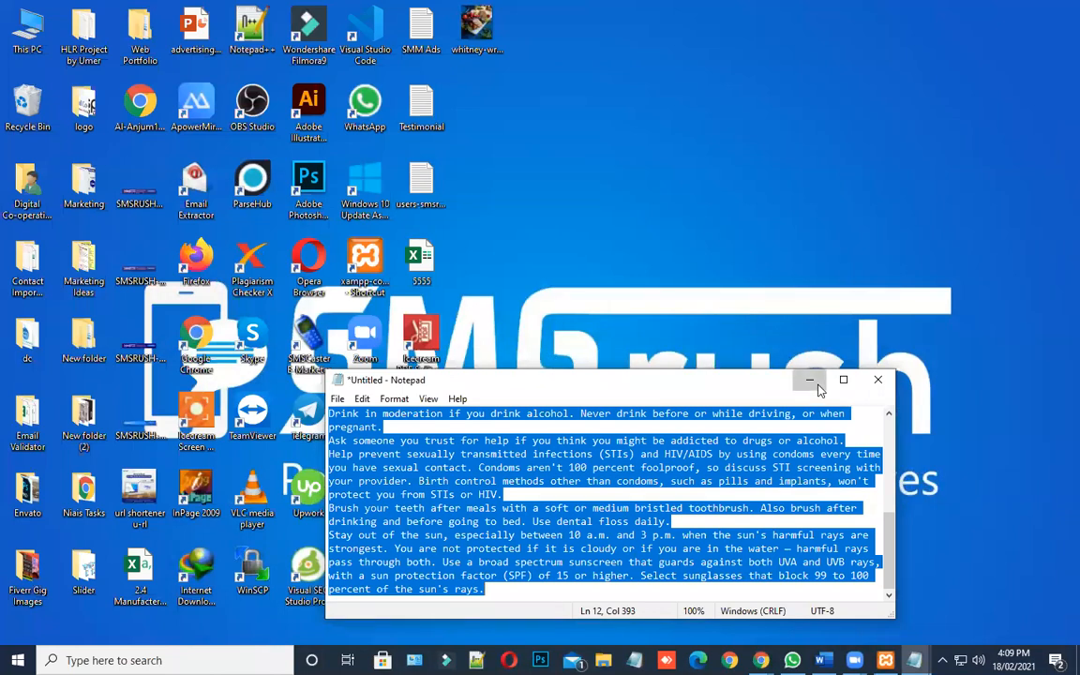
left_click(810, 380)
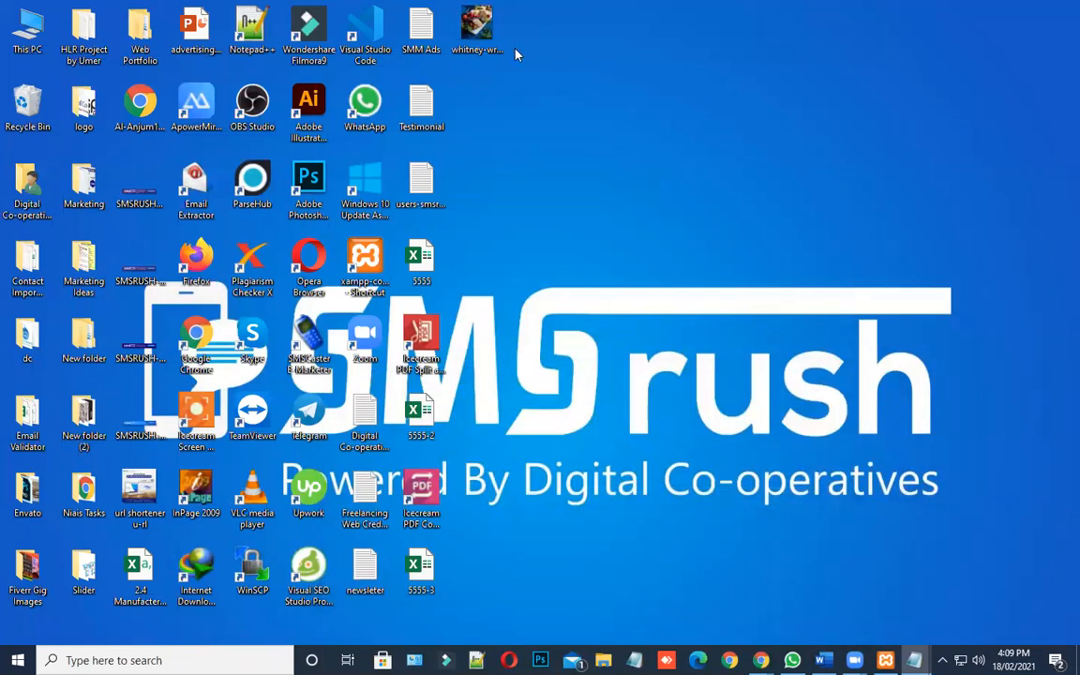
left_click(480, 58)
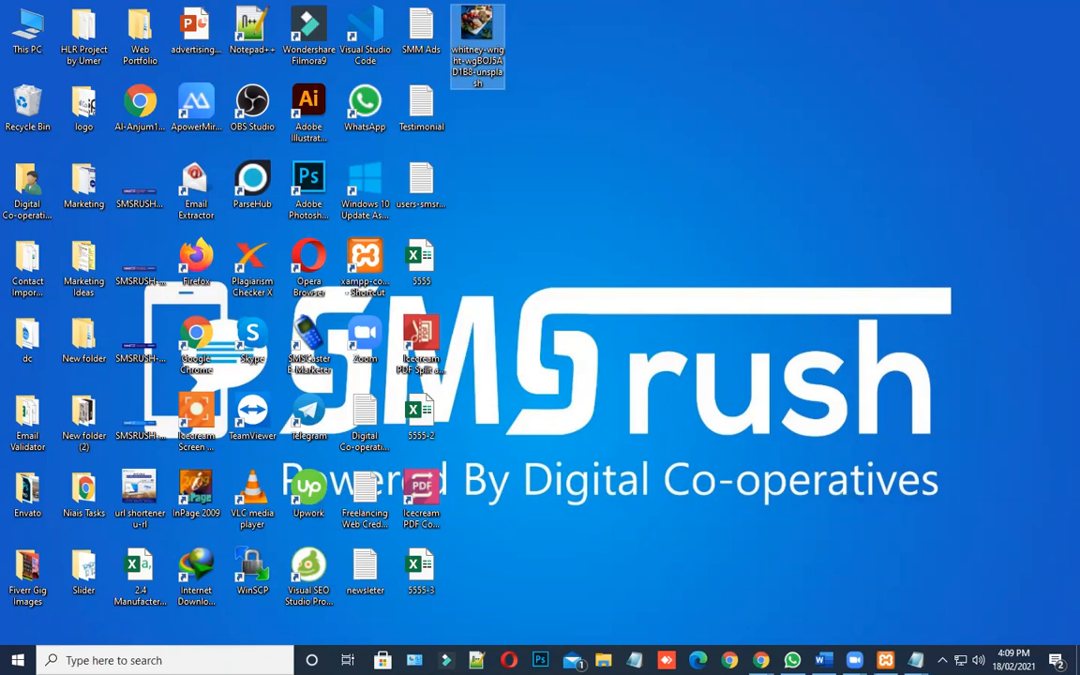
Return to the Unsplash healthy eating results and open the photo of broccoli and tomatoes in a tray
mouse_move(761, 660)
left_click(641, 556)
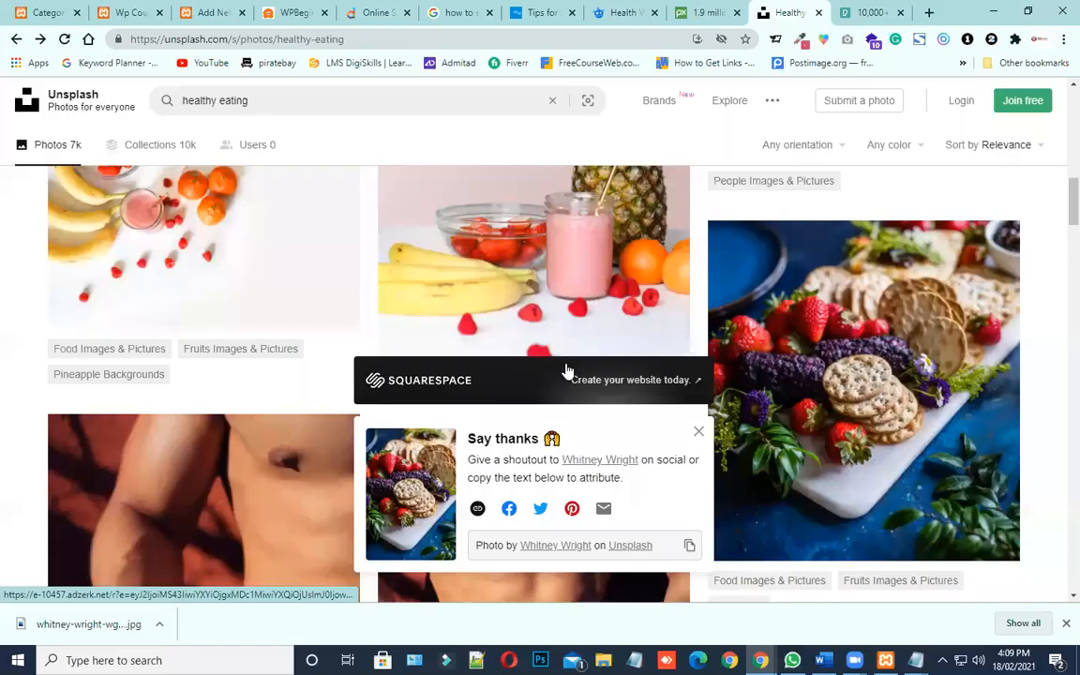
scroll(567, 371, "down", 8)
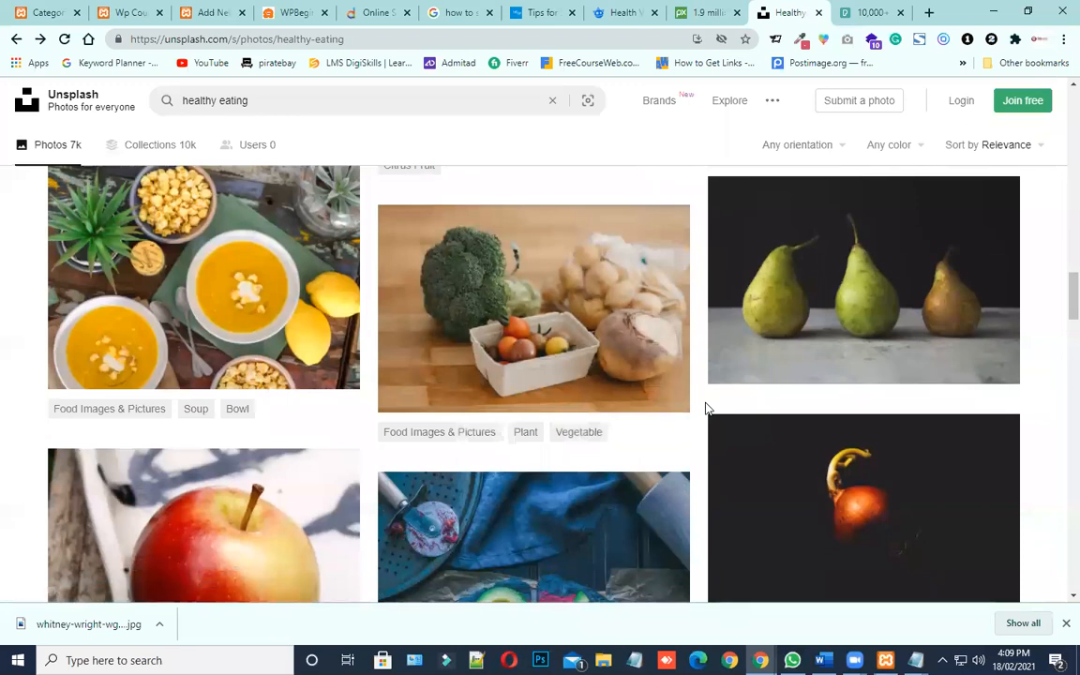
scroll(628, 427, "down", 1)
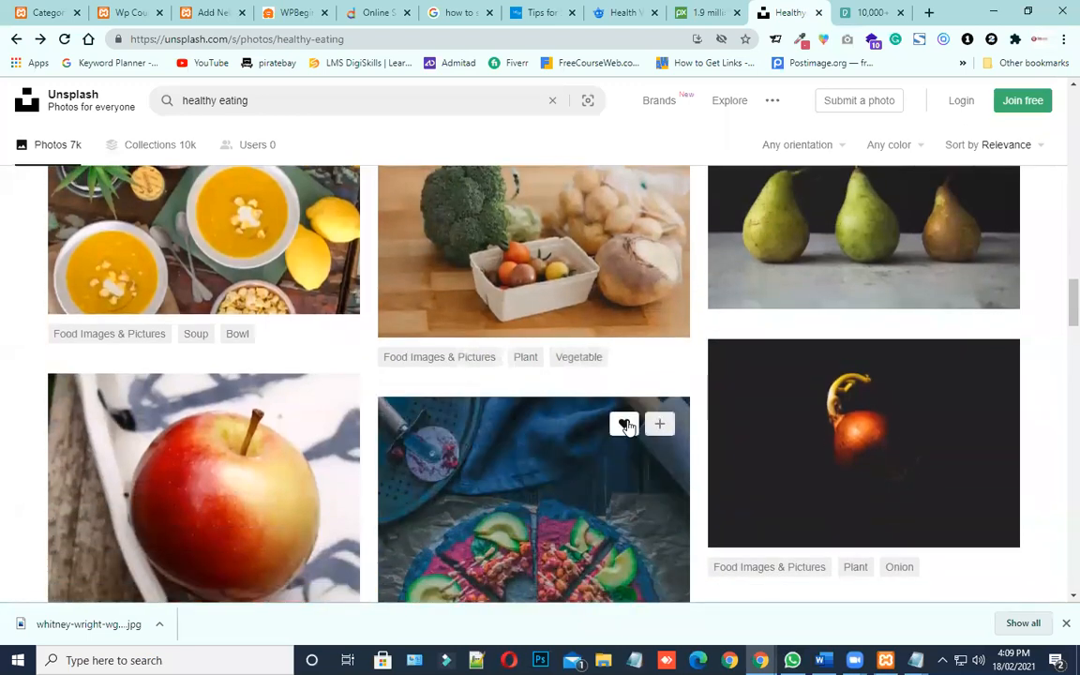
scroll(628, 427, "up", 1)
mouse_move(456, 362)
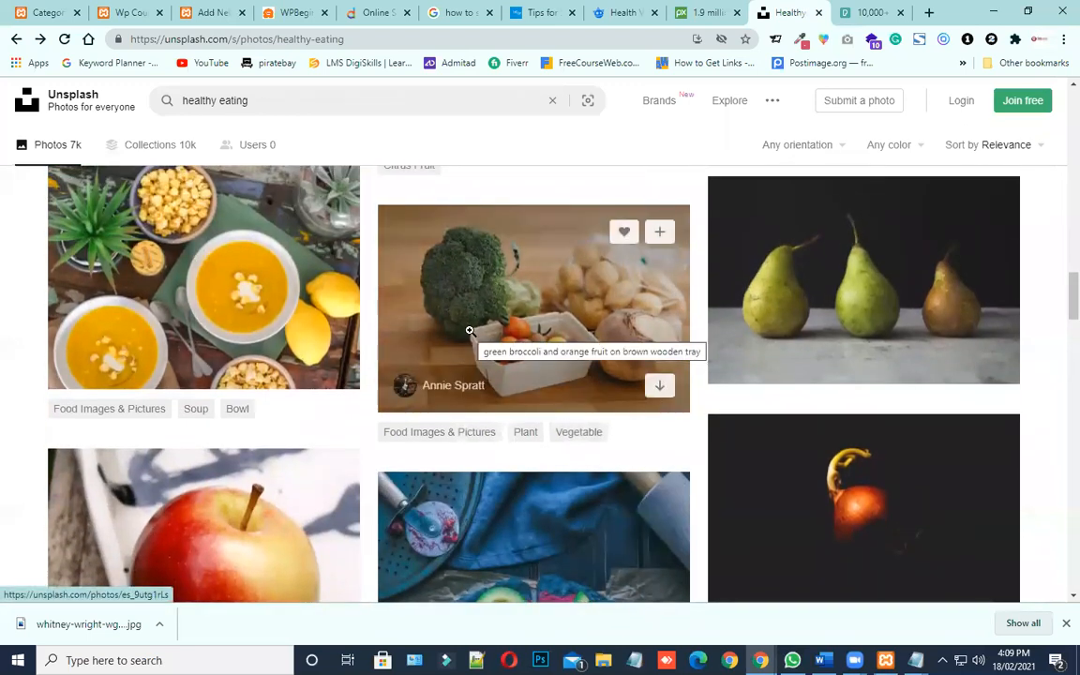
left_click(470, 331)
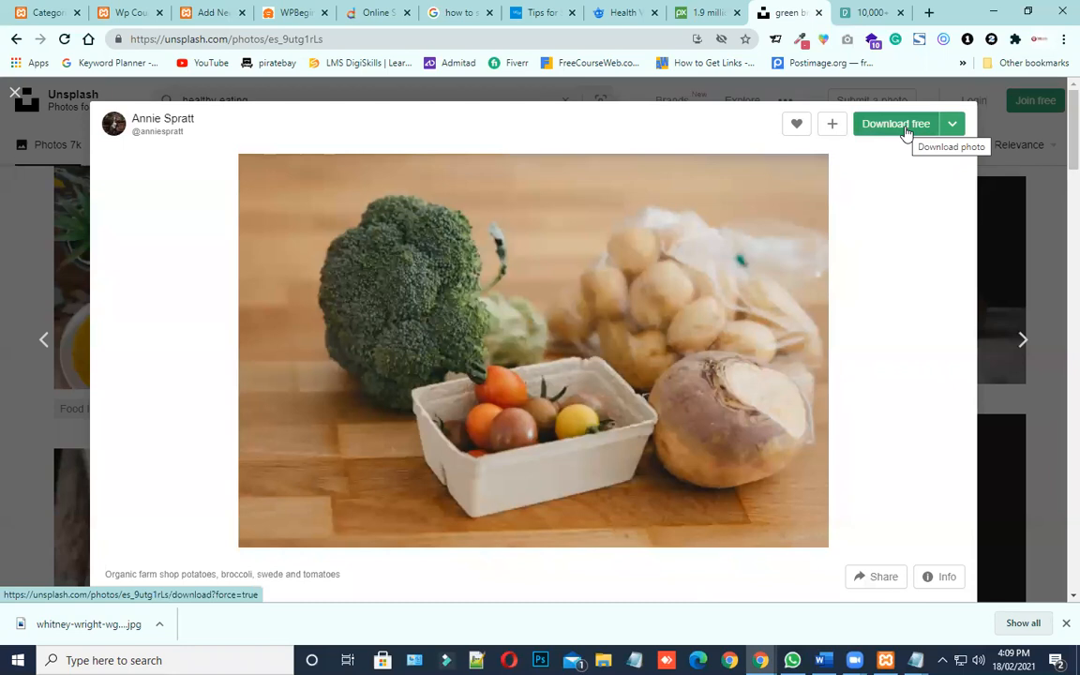
Save the displayed preview of the broccoli photo to the Desktop as a JPEG named image-2
right_click(552, 296)
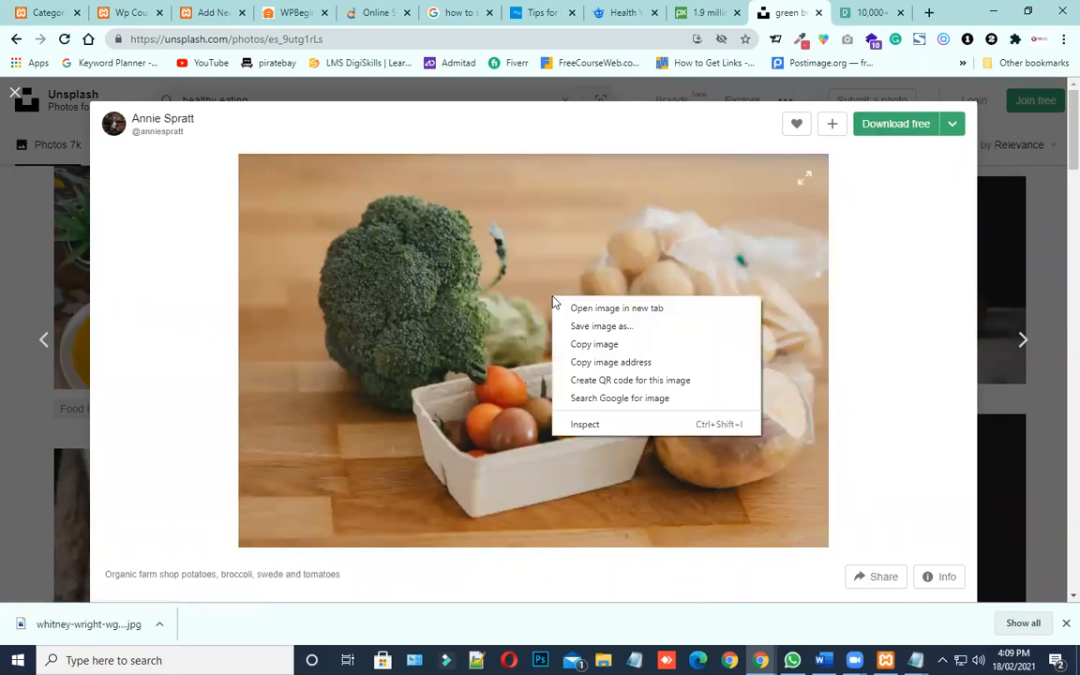
left_click(601, 328)
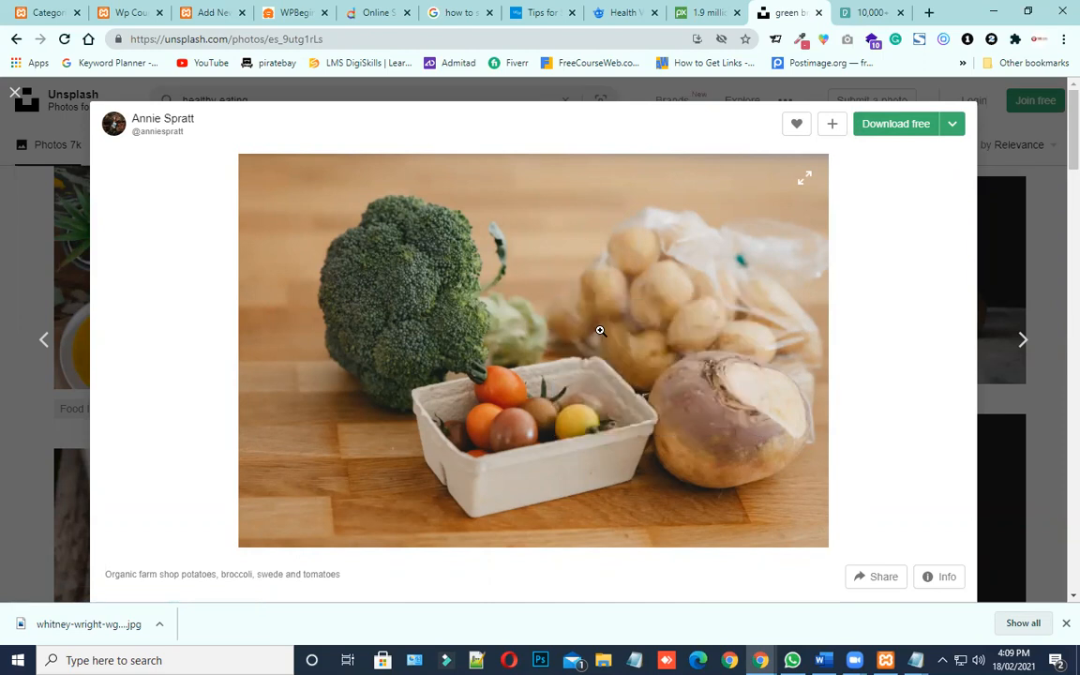
scroll(500, 326, "up", 2)
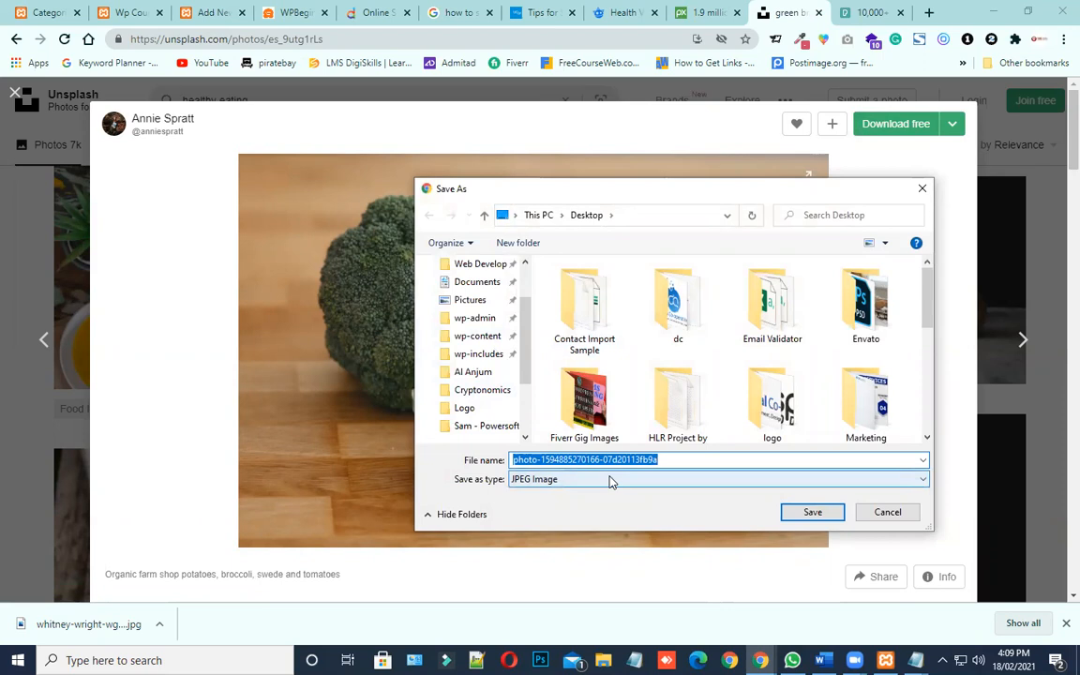
type("image-2")
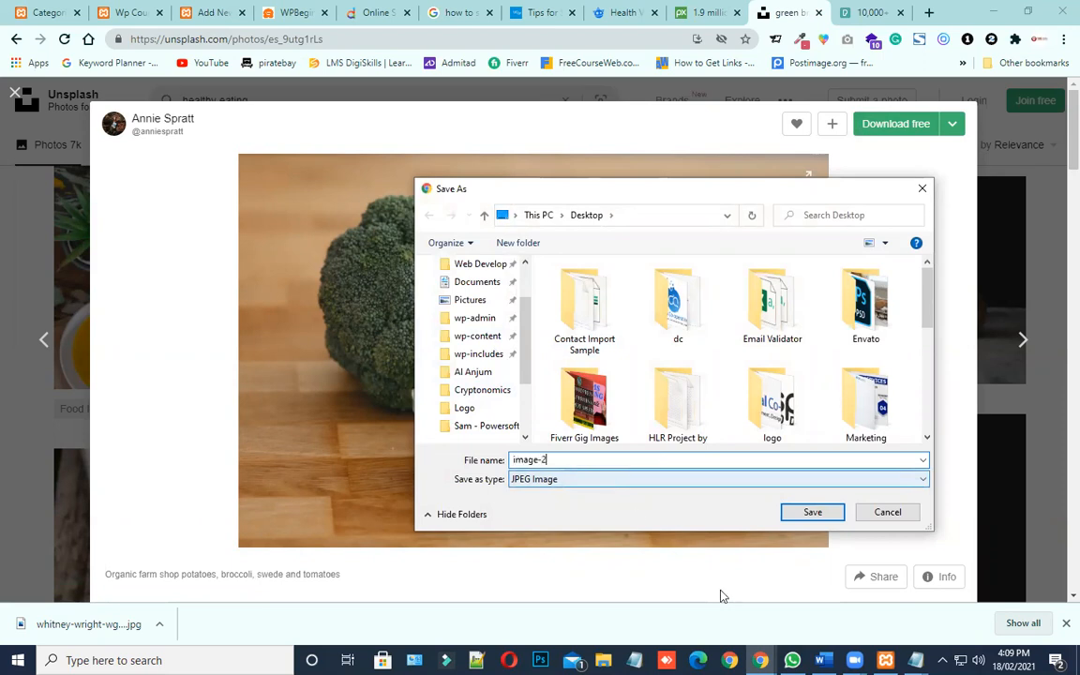
scroll(468, 312, "up", 2)
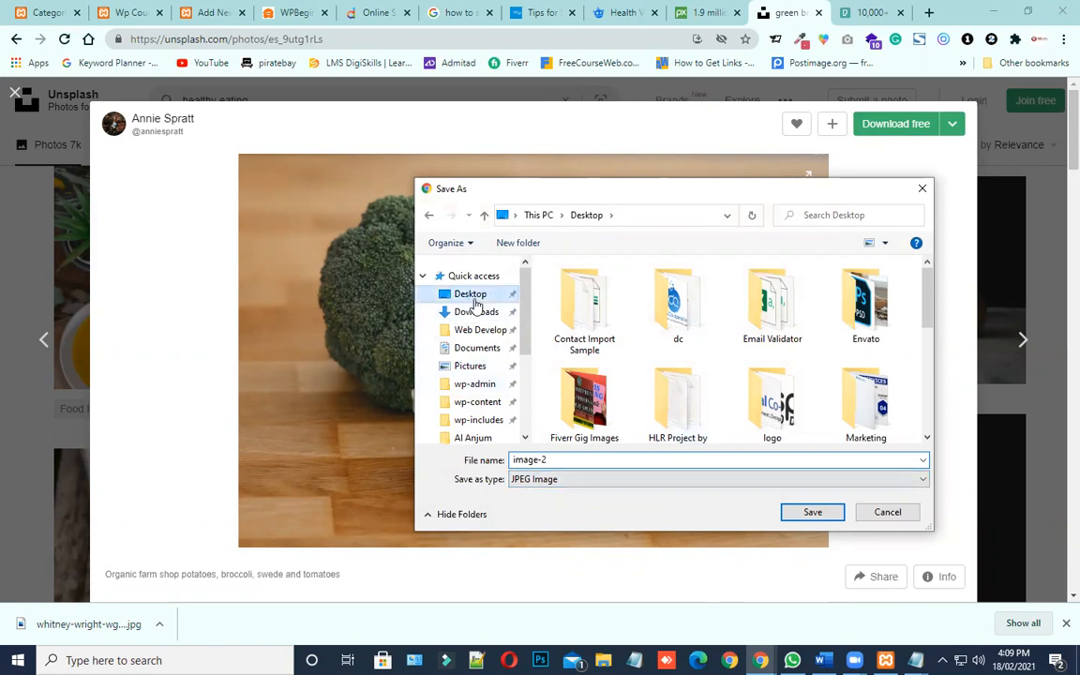
left_click(813, 513)
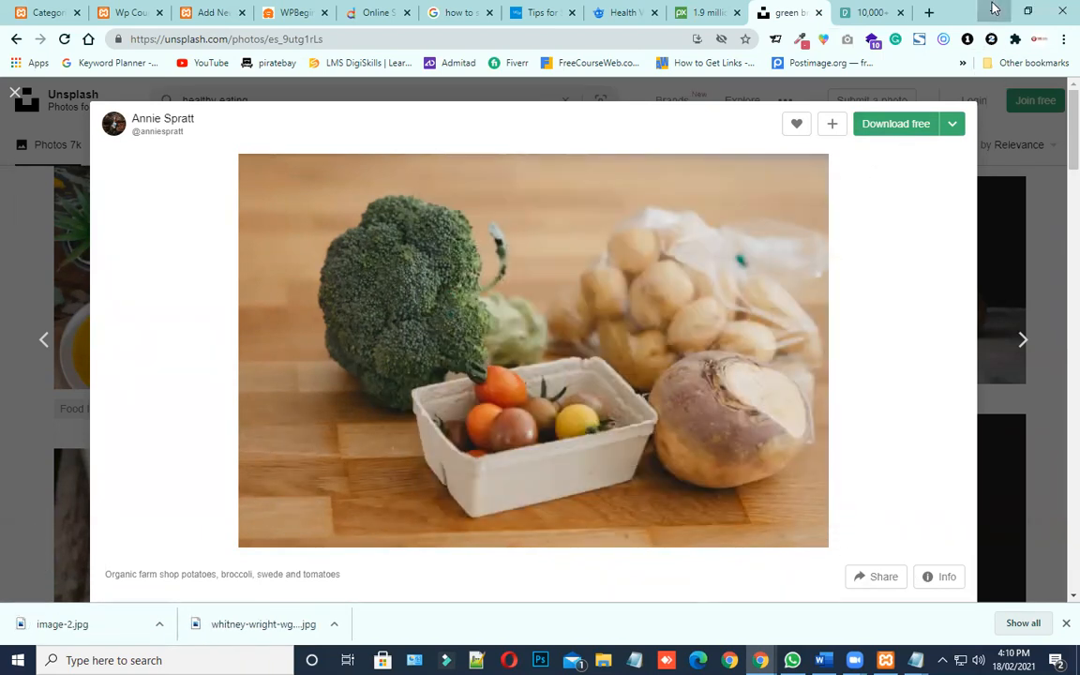
Check the file details of image-2 on the Desktop and open the picture
left_click(994, 10)
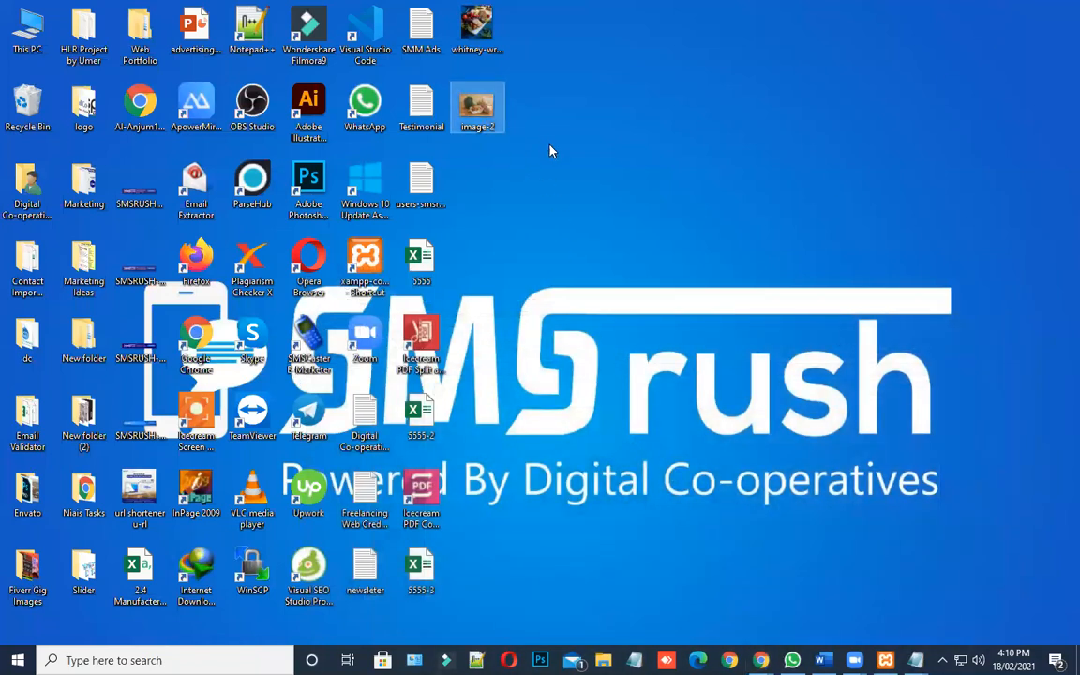
double_click(479, 110)
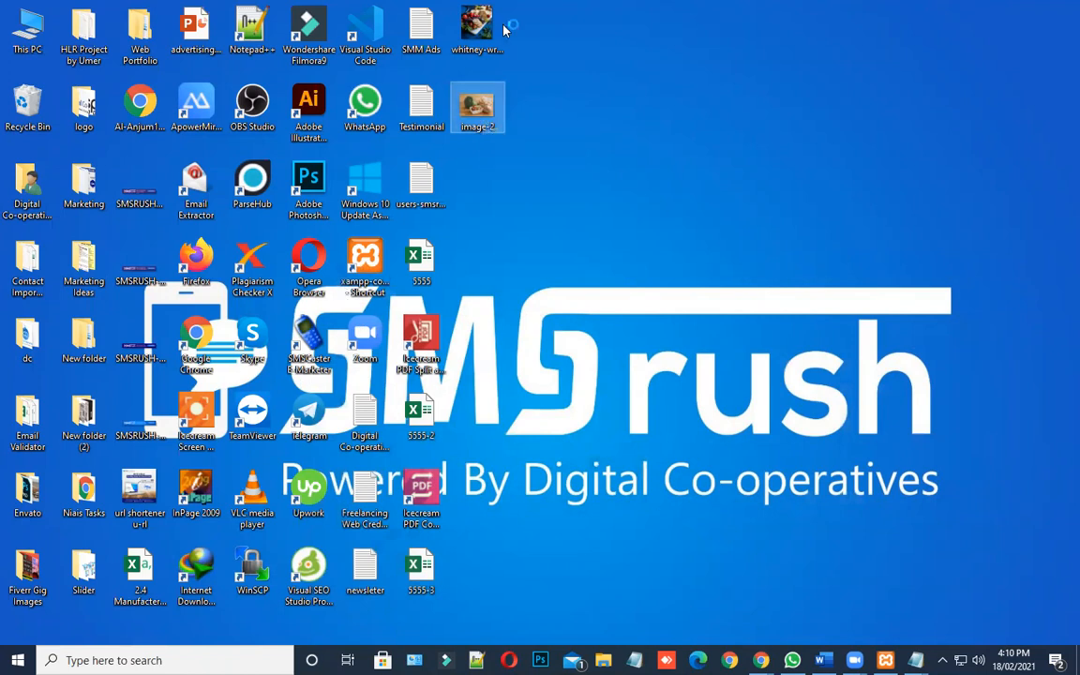